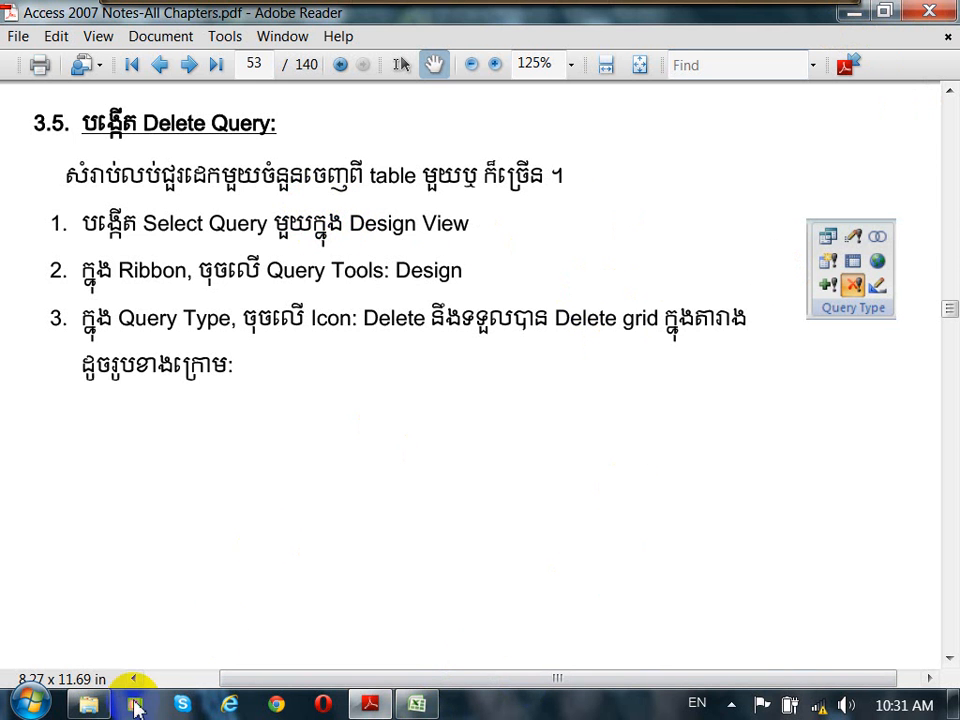
Step: Open the Northwind.accdb database from the My Database folder
click(89, 705)
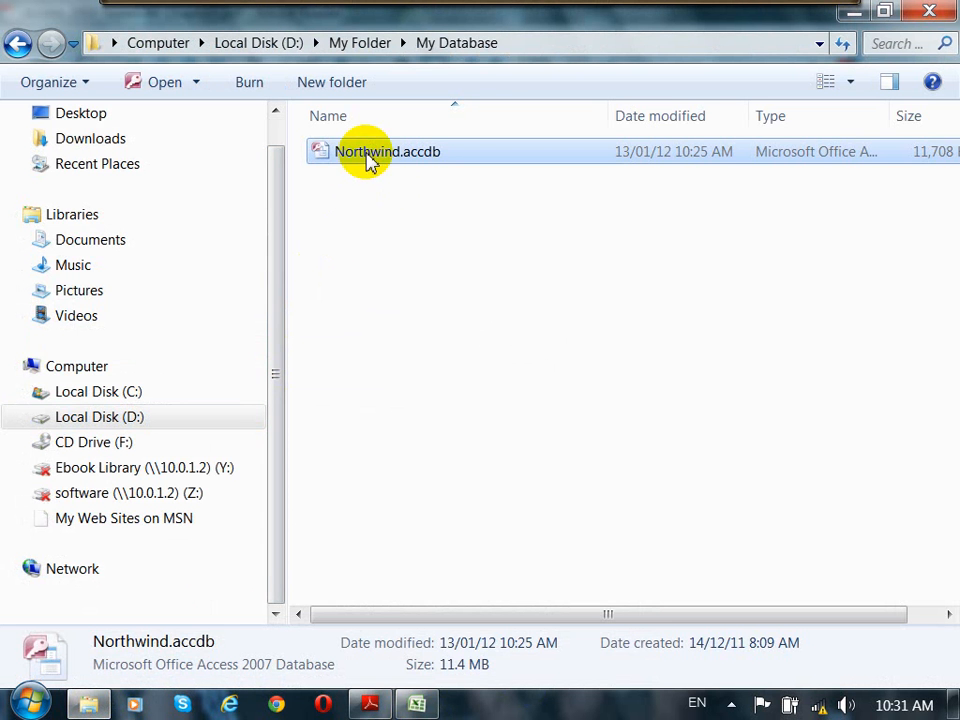
click(384, 204)
click(380, 160)
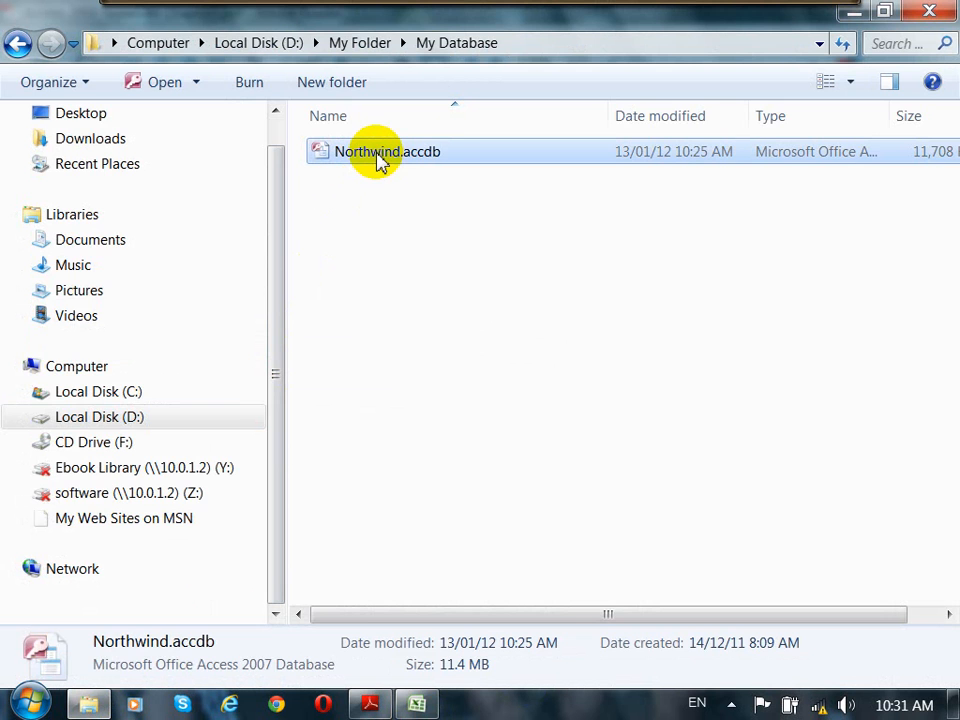
double_click(380, 160)
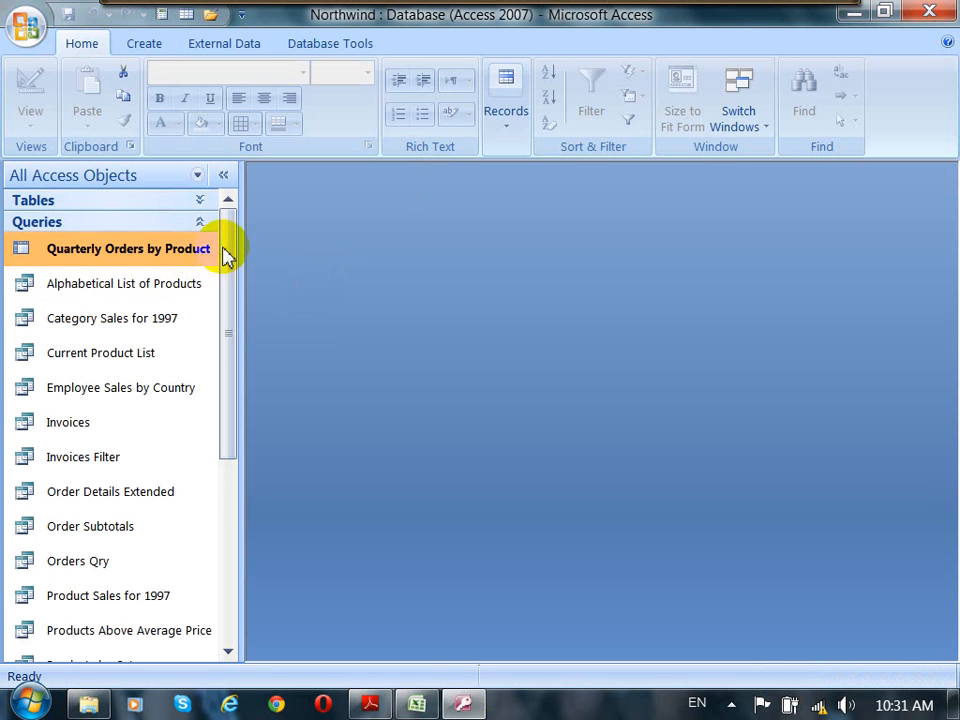
Step: Collapse the Queries group and expand the Tables group in the navigation pane
click(224, 229)
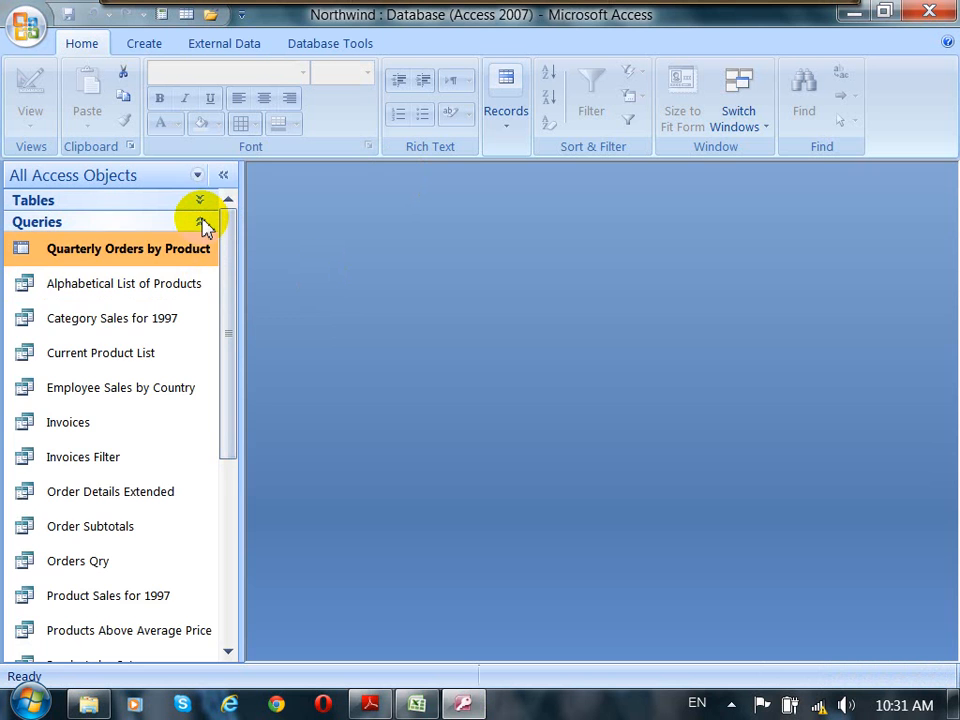
click(205, 224)
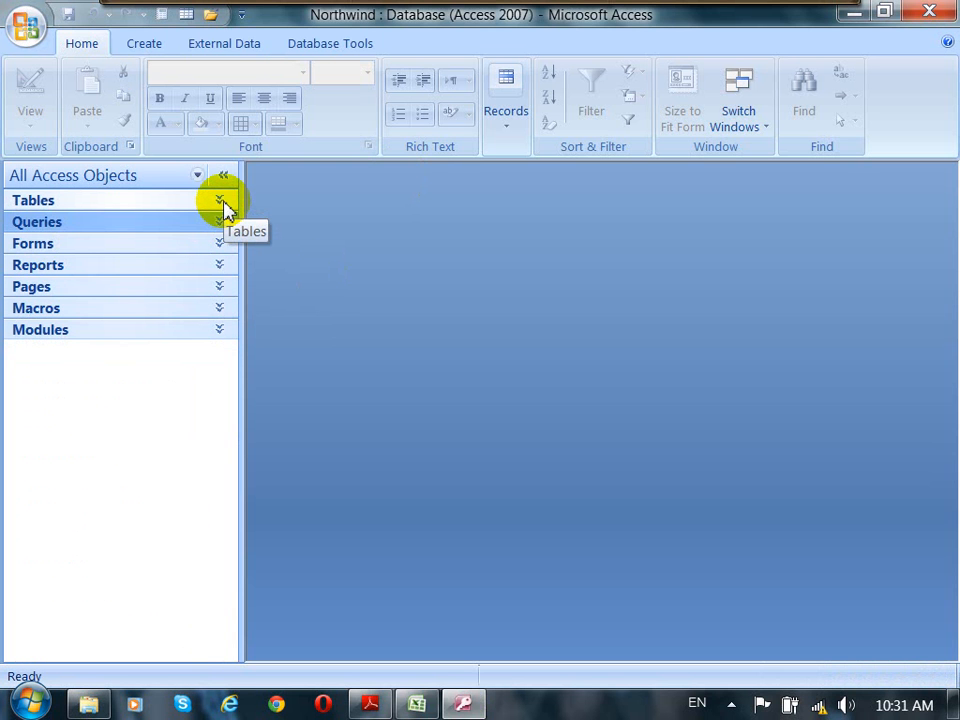
click(220, 202)
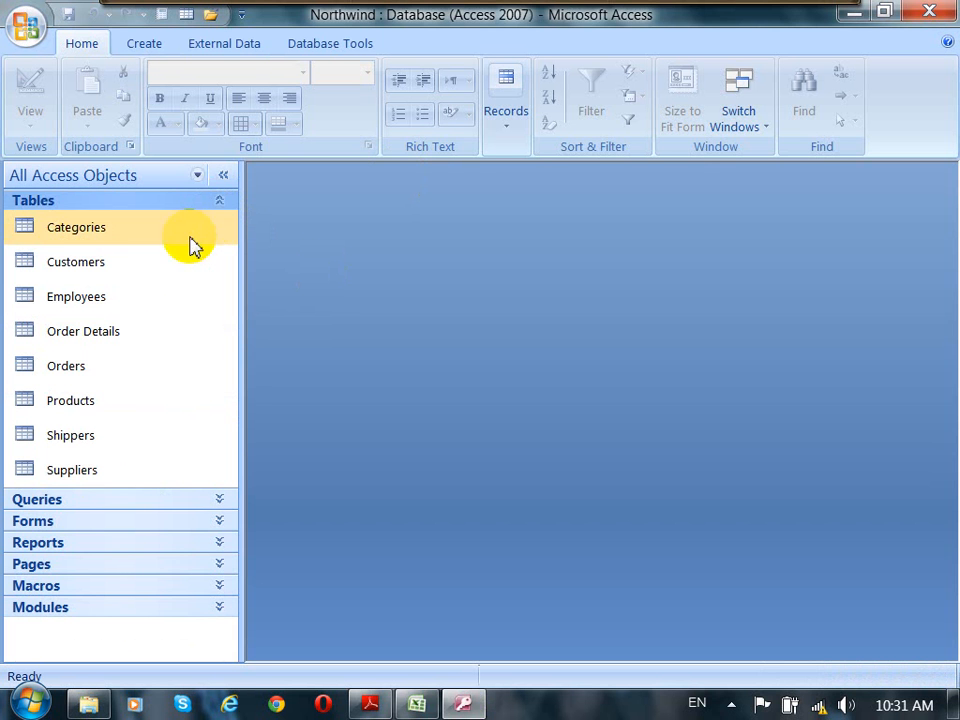
Step: Open the Customers table to browse its records, then close it
double_click(72, 266)
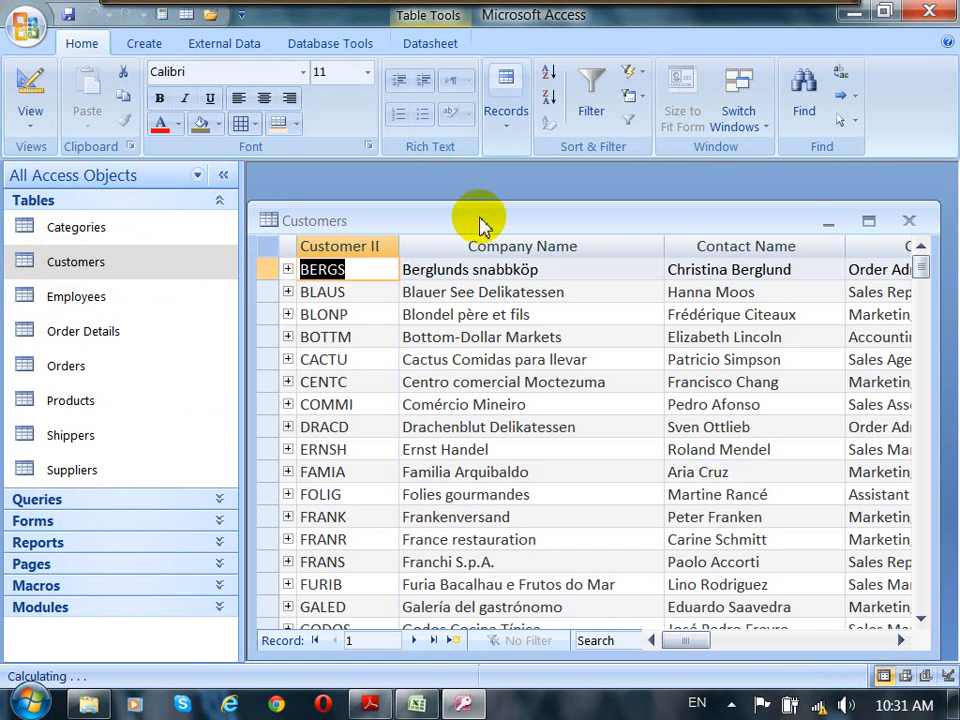
drag(480, 221, 472, 184)
click(265, 321)
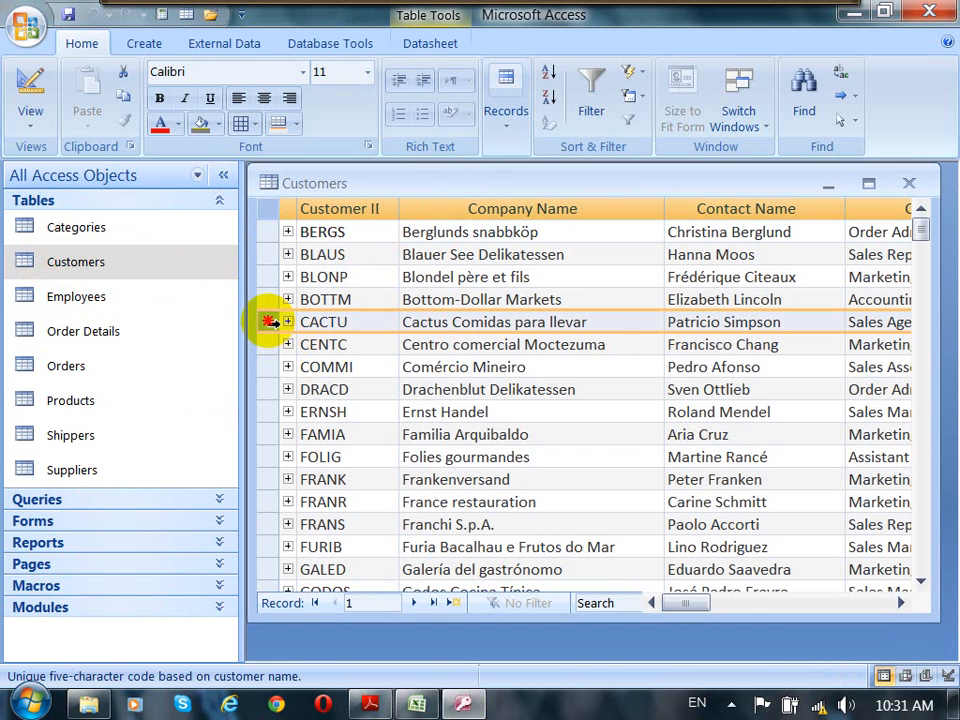
click(264, 344)
click(264, 367)
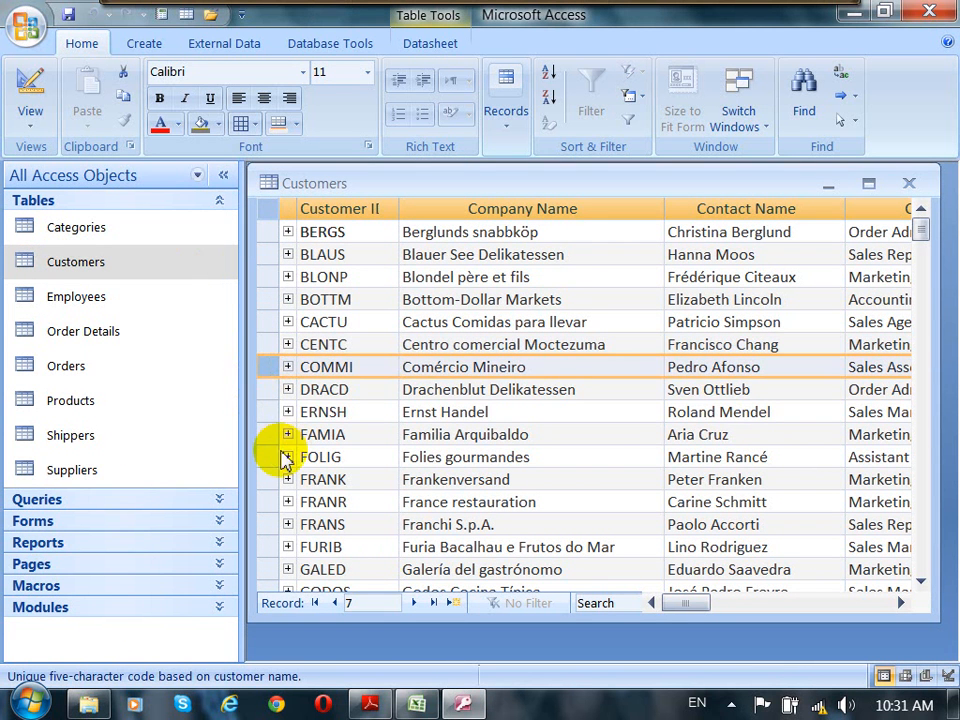
click(268, 414)
click(268, 436)
click(270, 390)
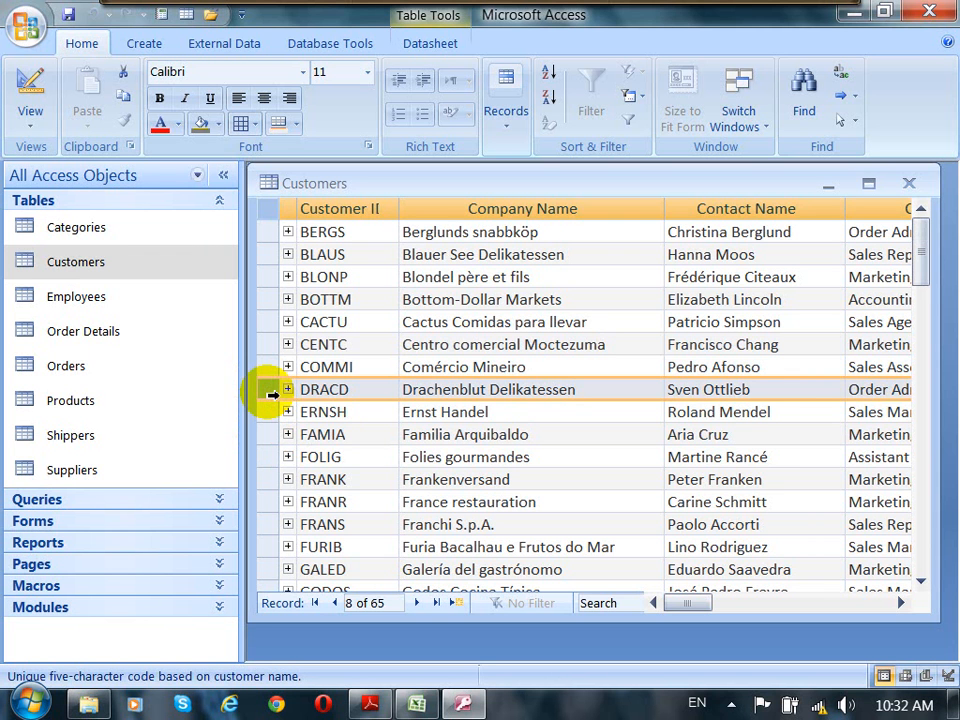
click(910, 184)
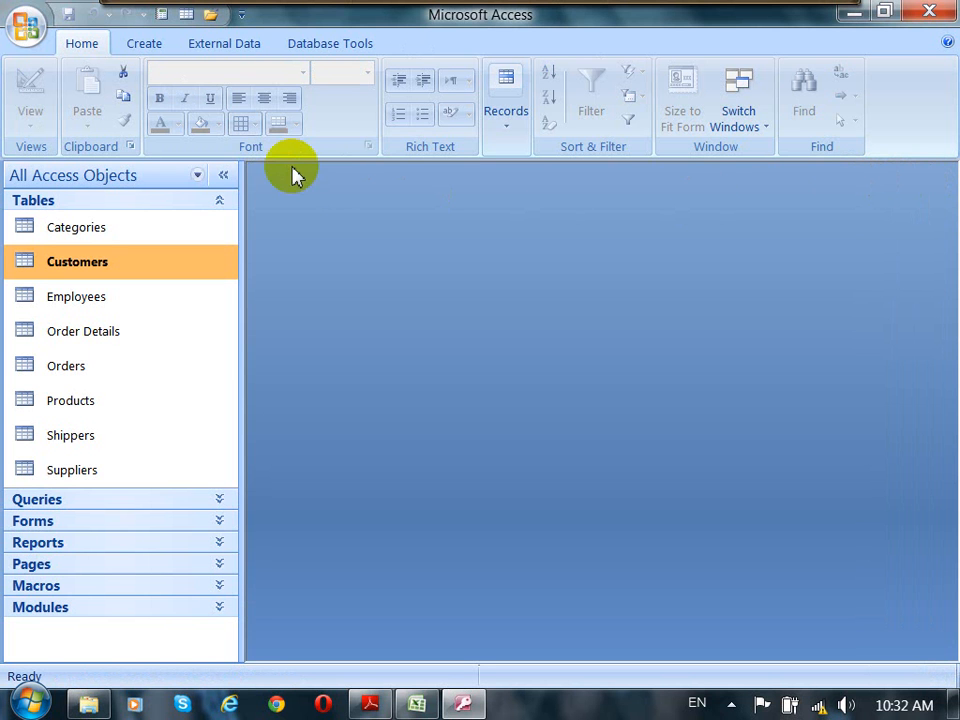
Step: Start a new query in Query Design and add the Customers table to it
click(140, 50)
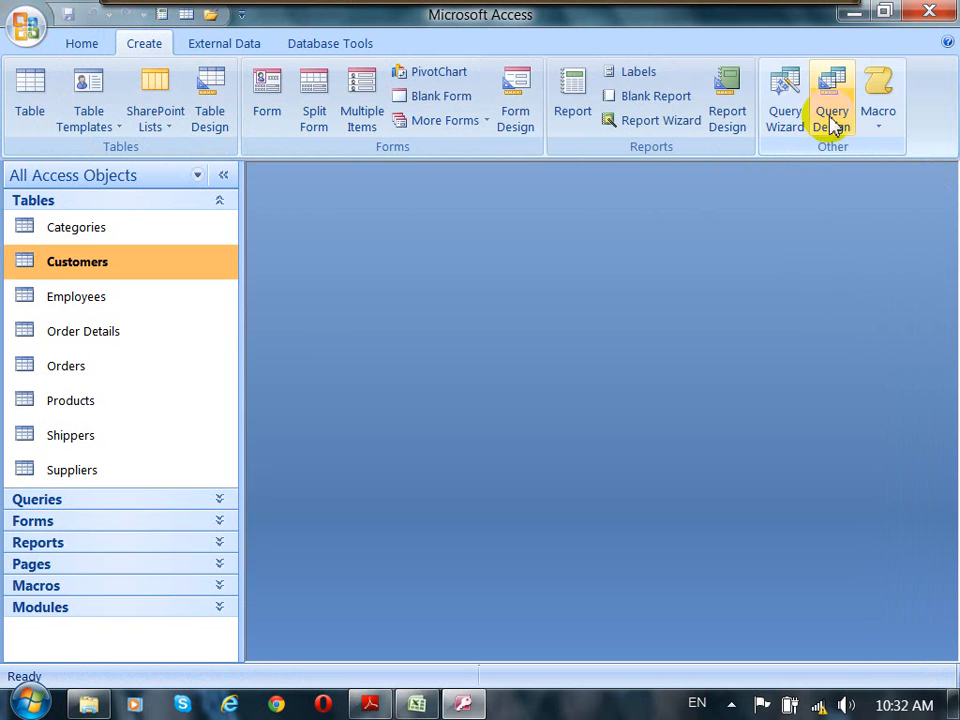
click(832, 104)
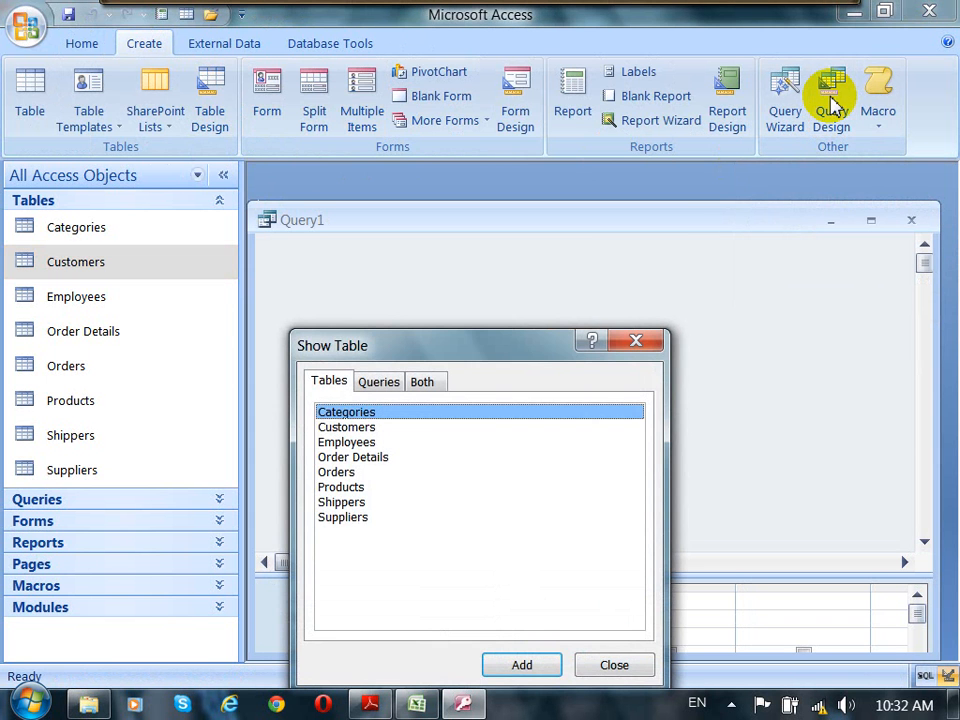
drag(520, 349, 598, 212)
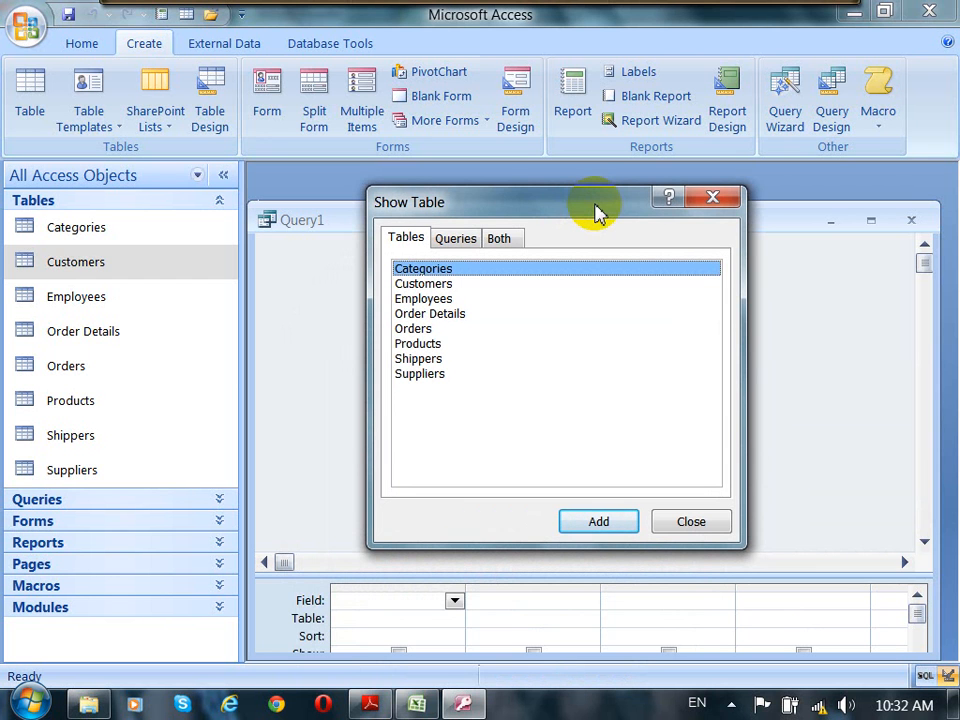
click(422, 283)
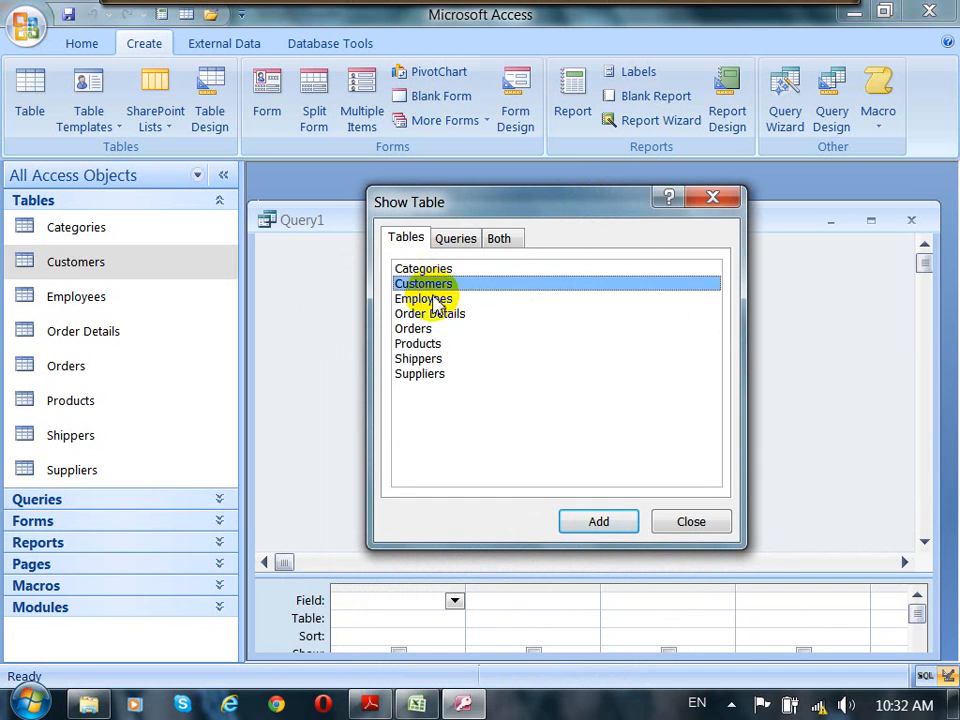
click(600, 522)
click(675, 526)
Step: Add all Customers fields (Customers.*) to the first column of the query grid
drag(681, 576, 690, 462)
drag(671, 221, 683, 187)
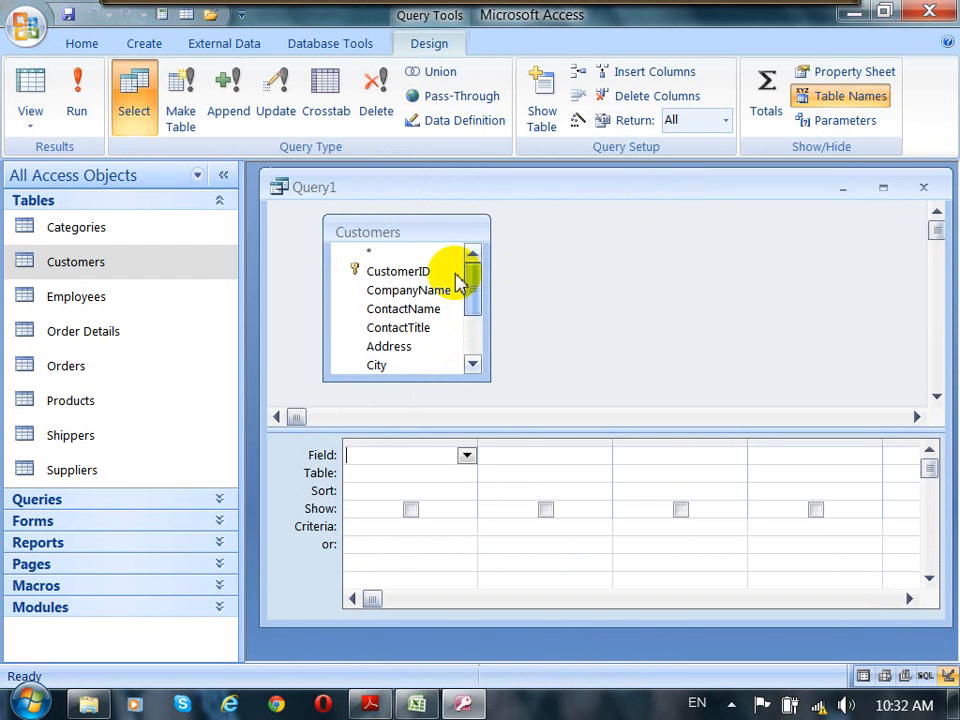
click(386, 256)
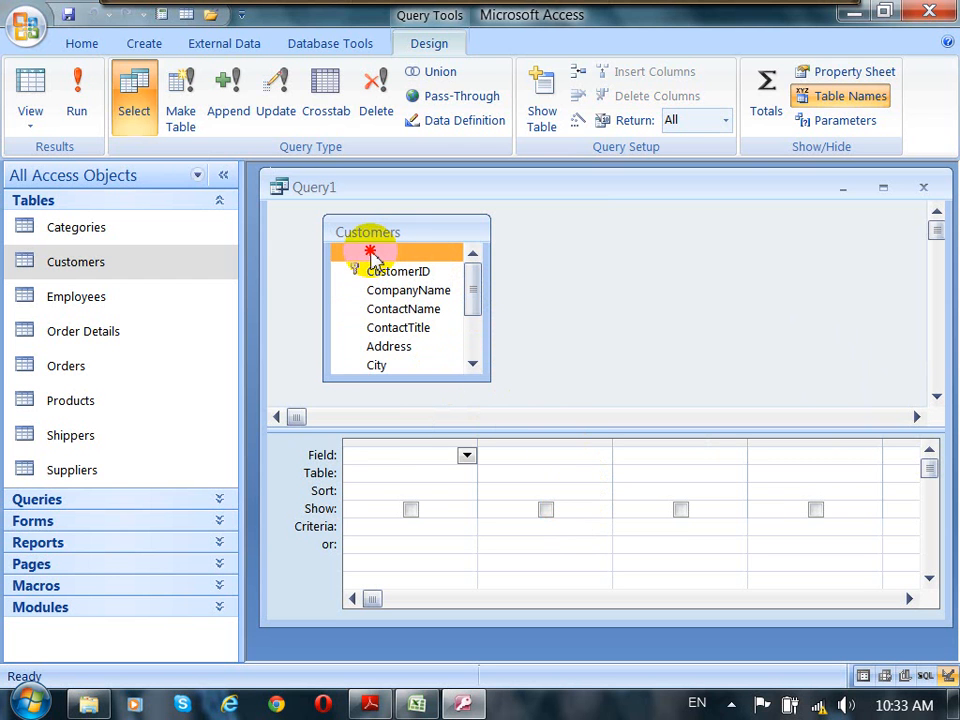
drag(369, 254, 393, 458)
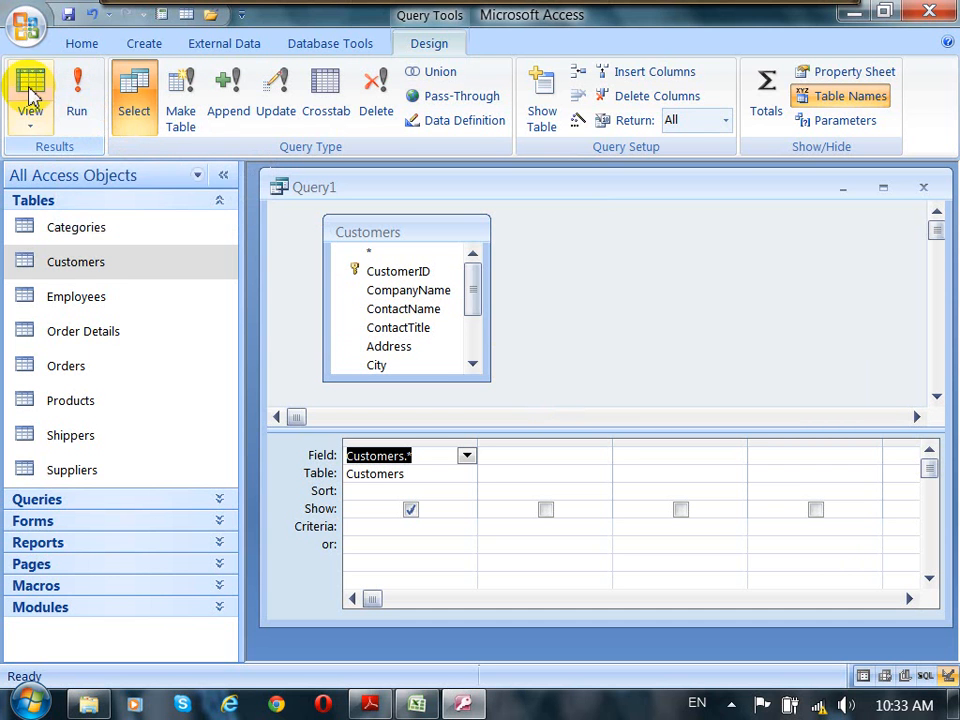
Step: Switch the query to Datasheet View and browse the customer records and their Country values
click(30, 122)
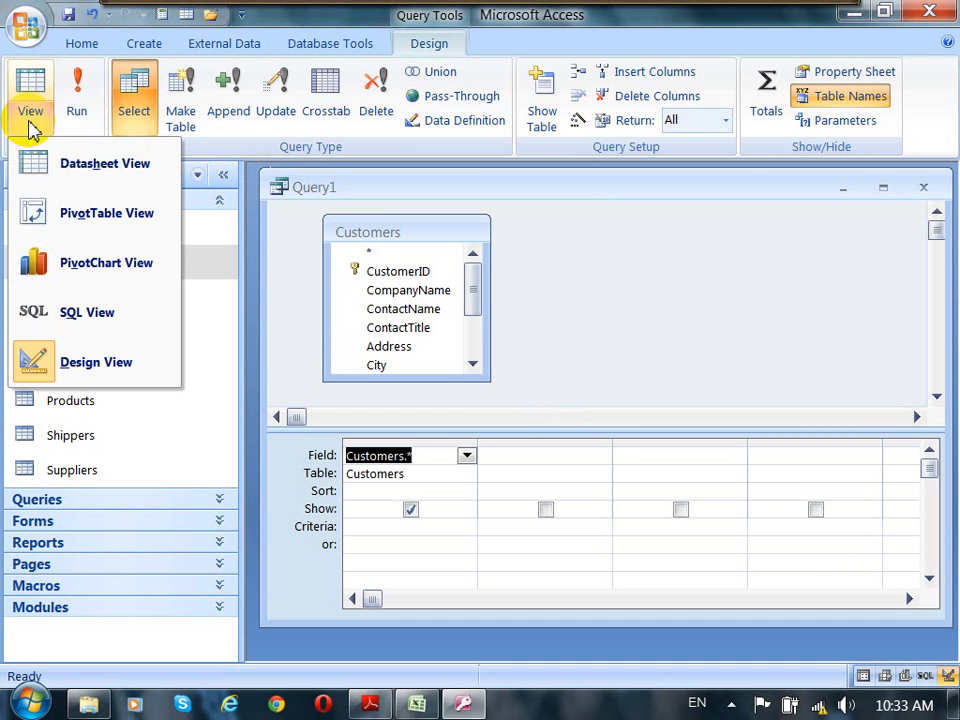
click(88, 172)
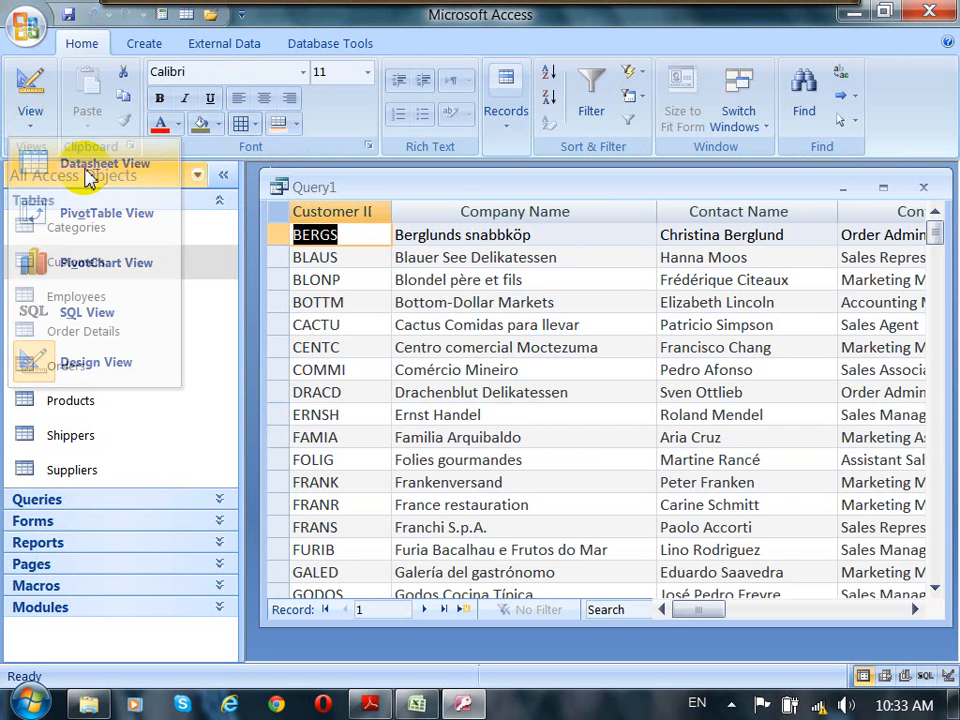
double_click(403, 211)
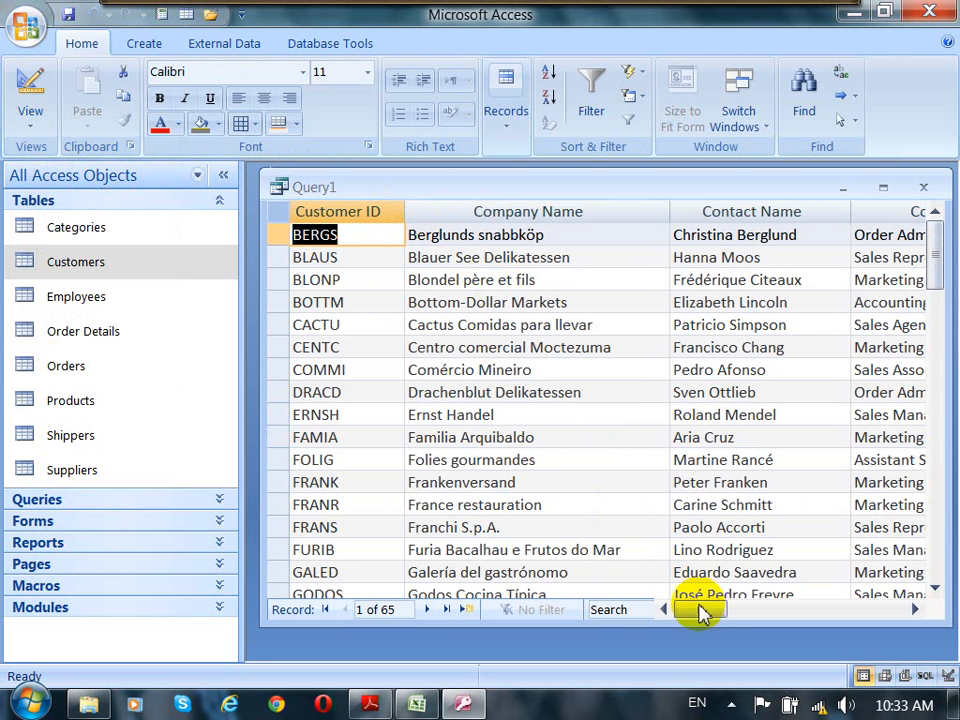
drag(703, 618, 813, 618)
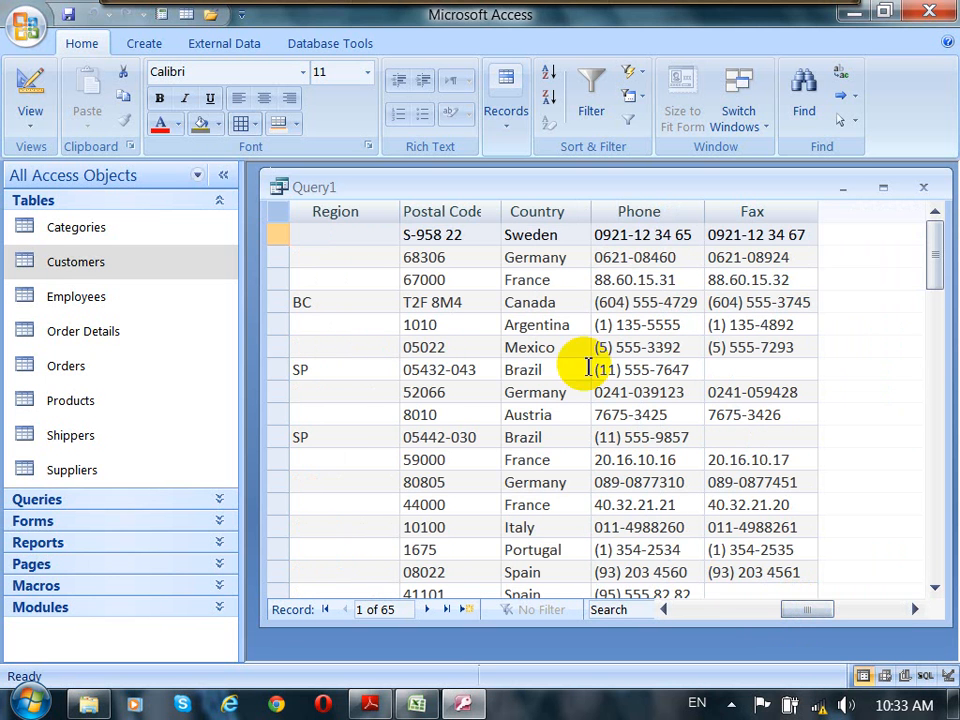
click(563, 261)
click(551, 394)
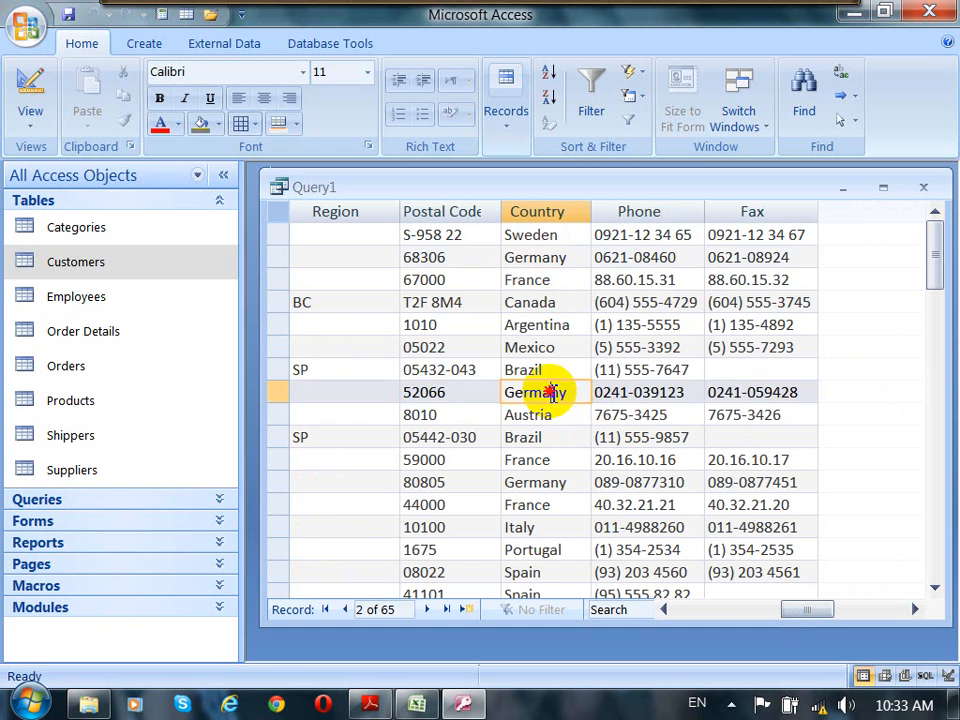
click(536, 260)
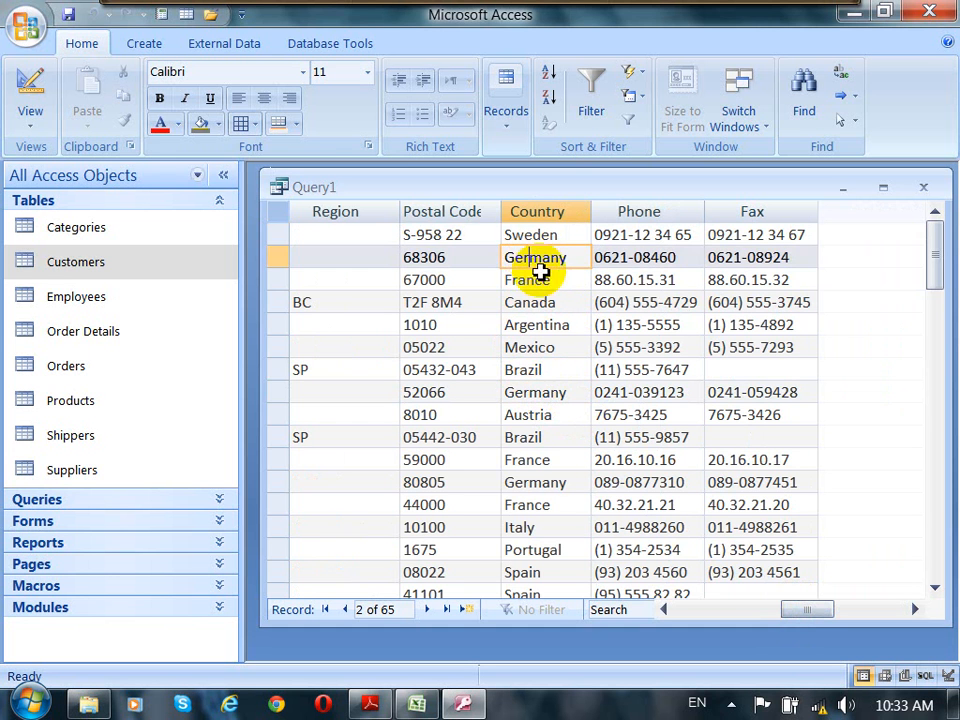
click(536, 392)
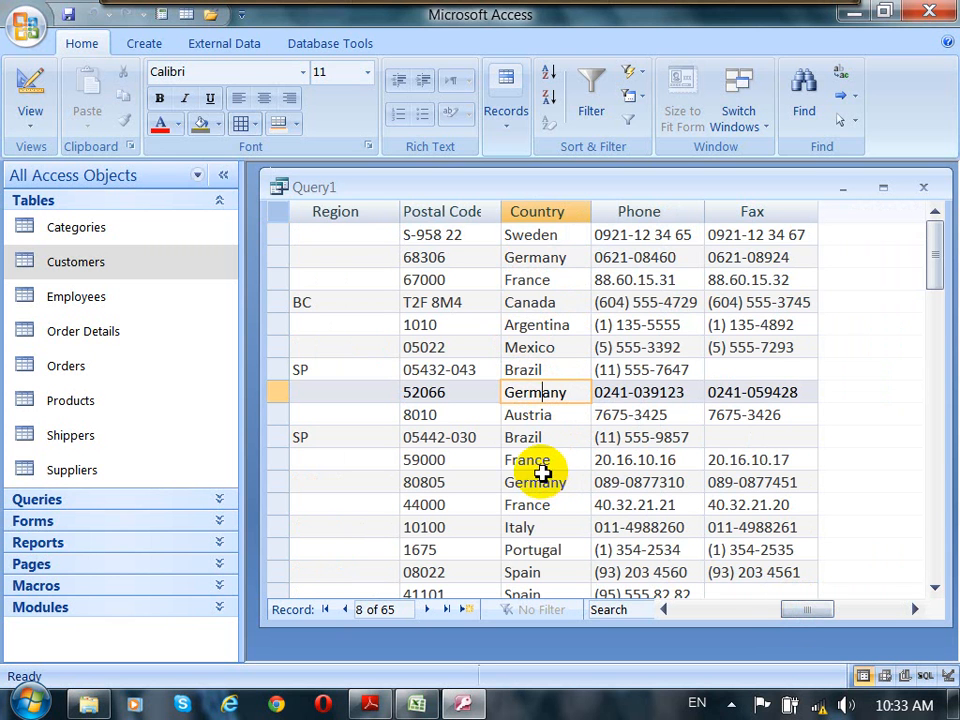
click(278, 258)
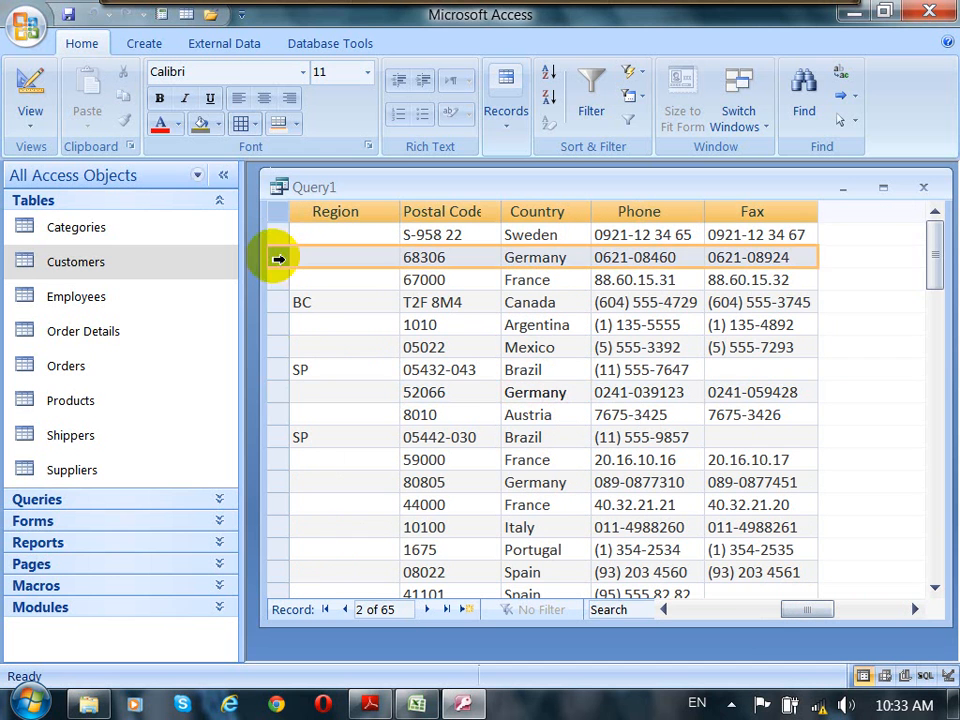
click(276, 392)
click(285, 484)
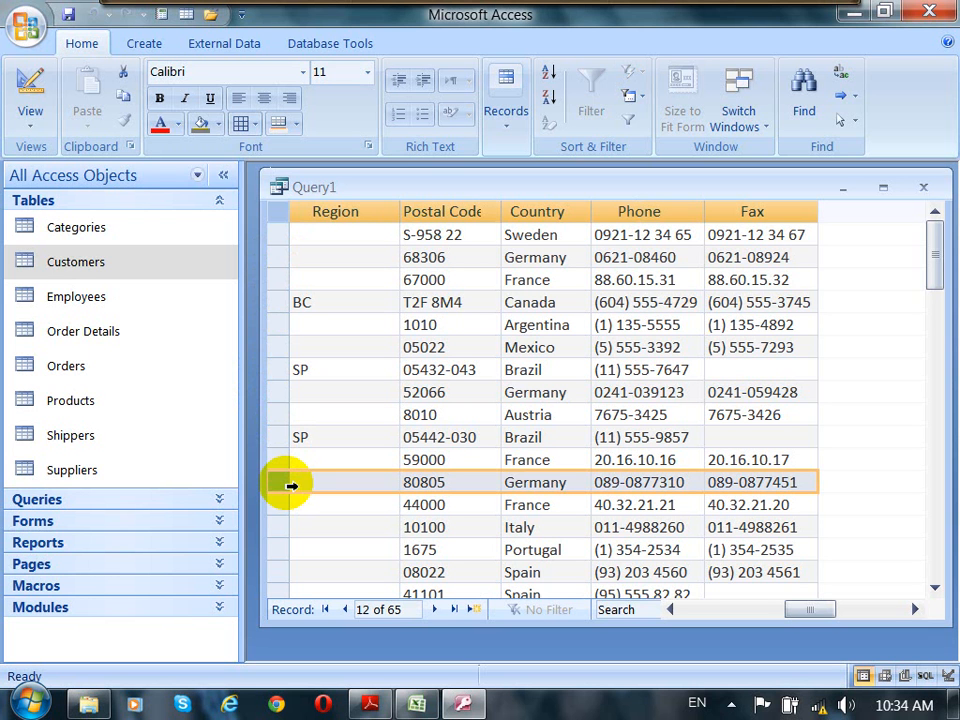
Step: Return to Design View and change the query type to Delete
click(30, 90)
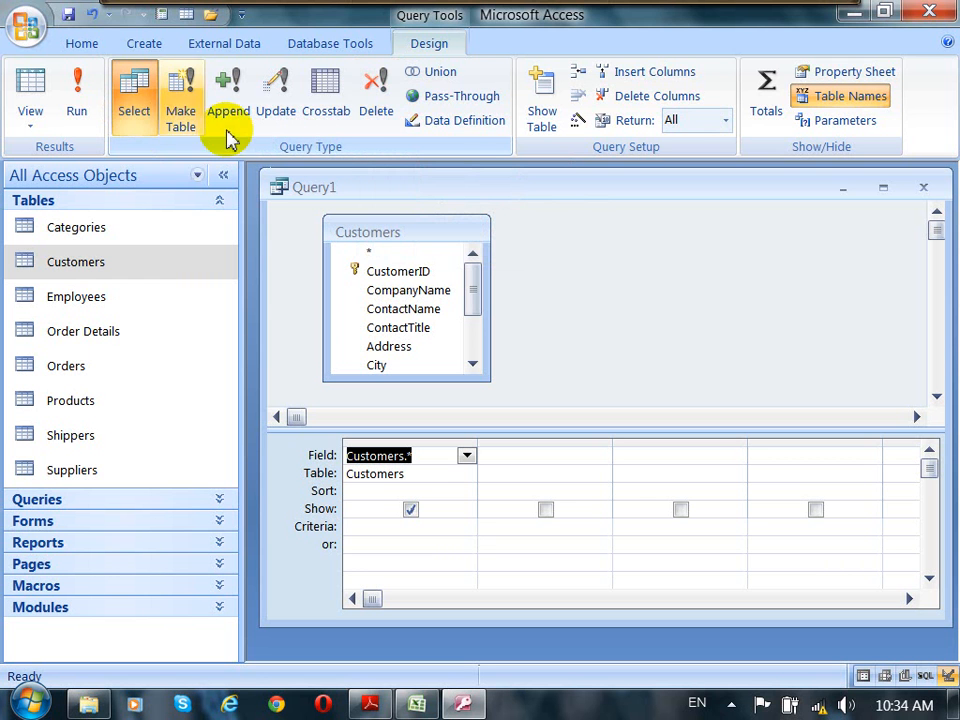
click(382, 112)
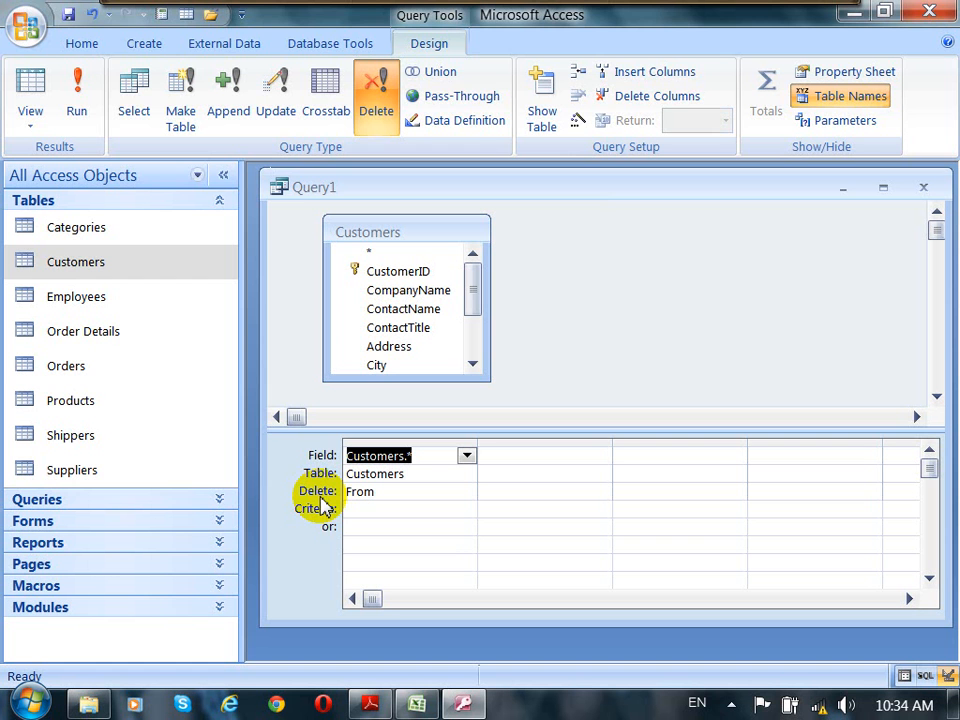
click(383, 100)
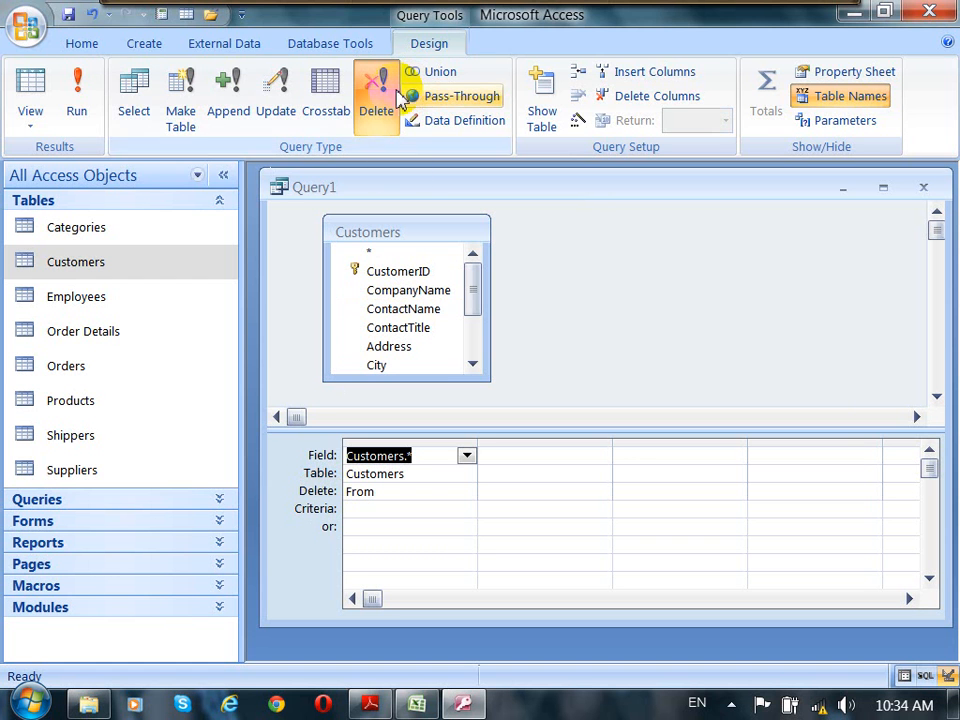
Step: Set the Delete row of the Customers.* column to From
click(396, 491)
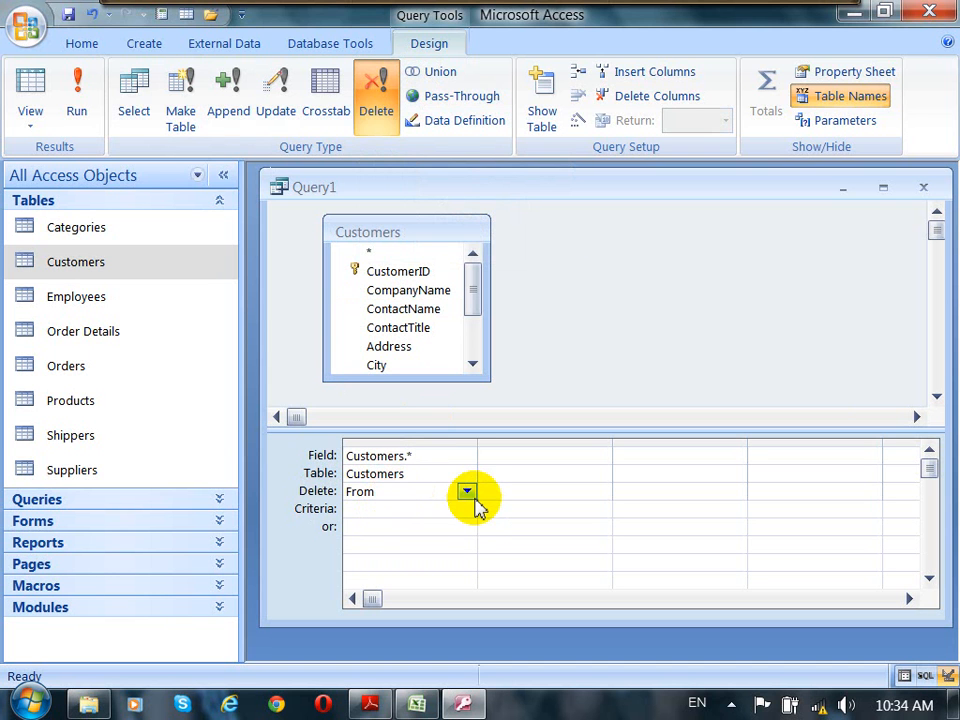
click(467, 492)
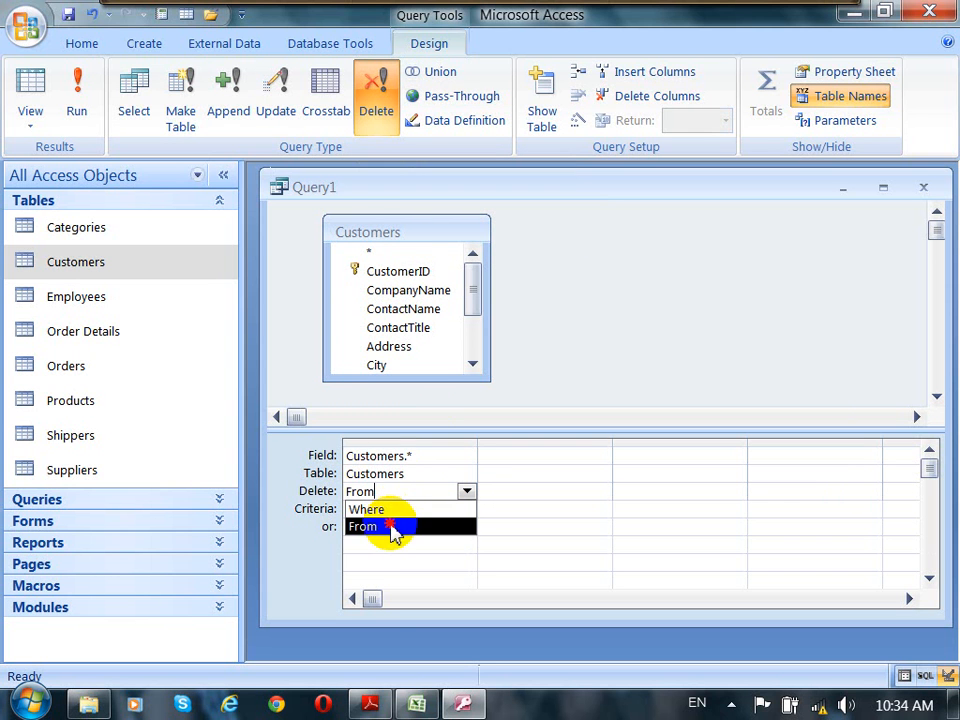
click(392, 527)
click(417, 494)
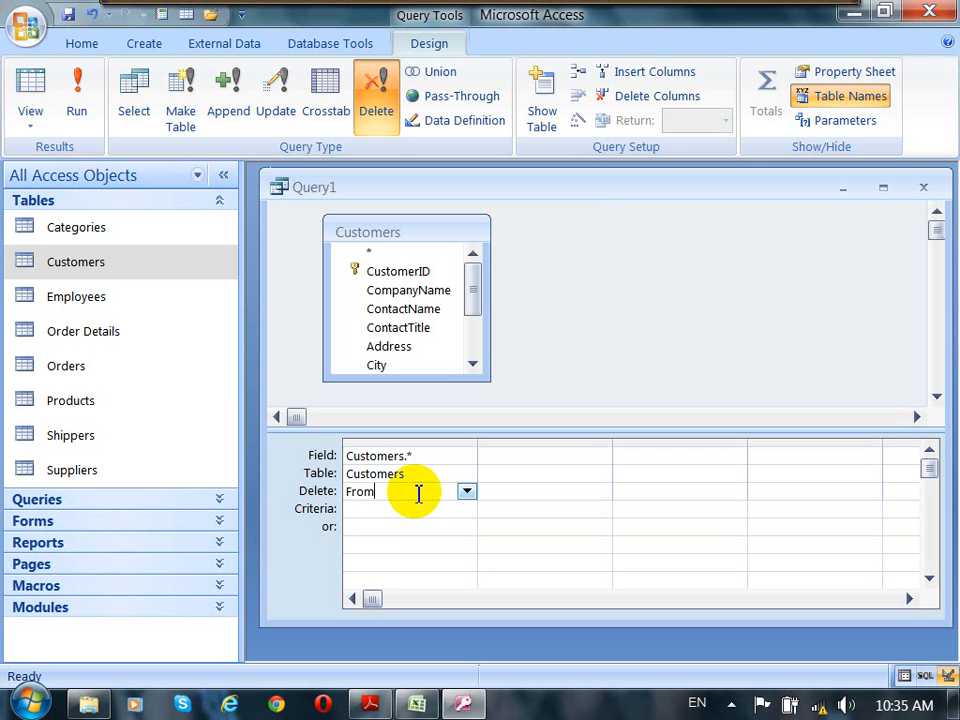
click(343, 456)
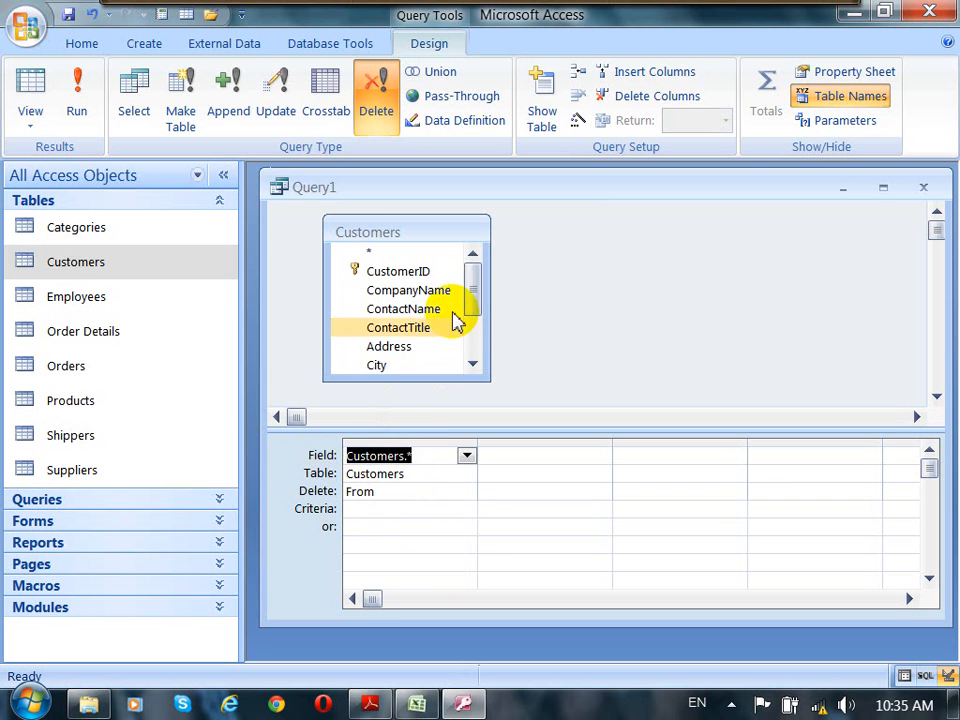
drag(469, 298, 478, 319)
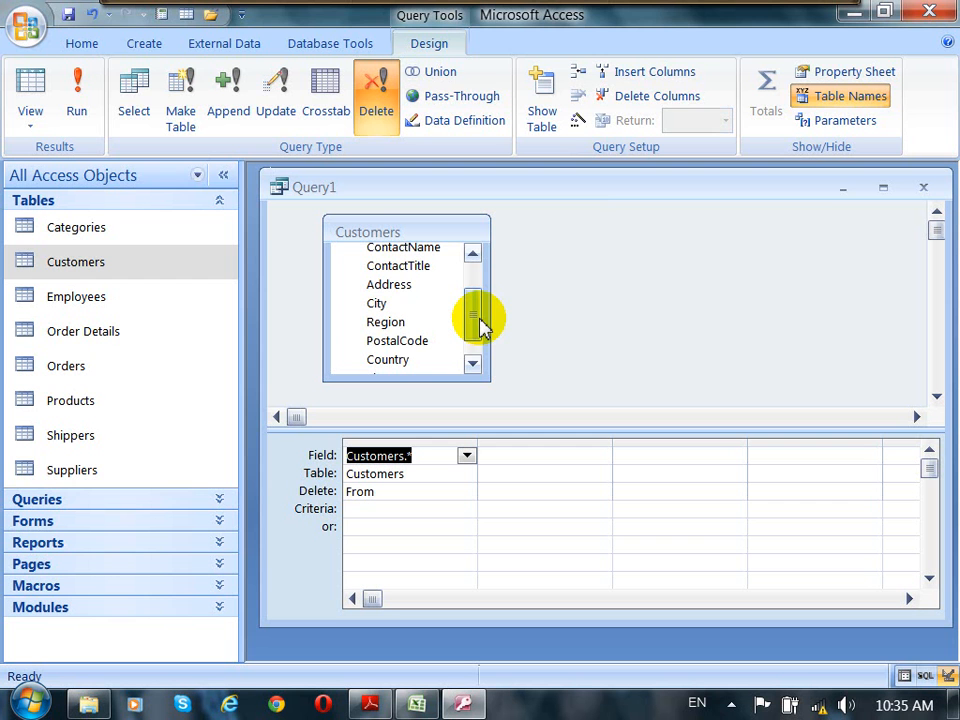
Step: Add the Country field from the Customers field list to the second column of the query grid
drag(480, 325, 480, 332)
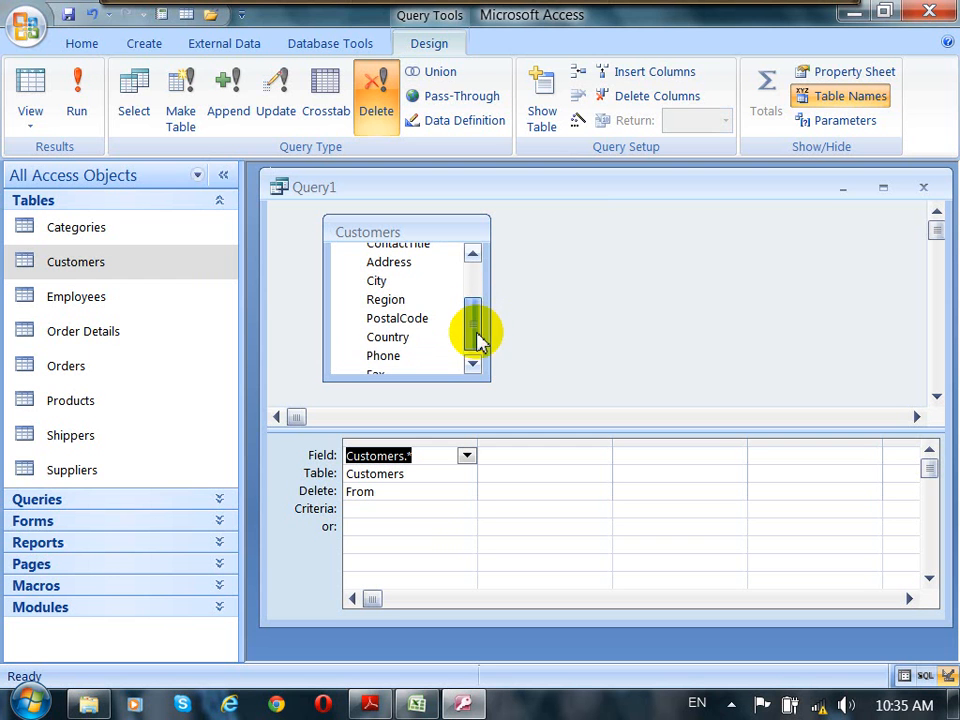
click(399, 338)
drag(399, 340, 521, 456)
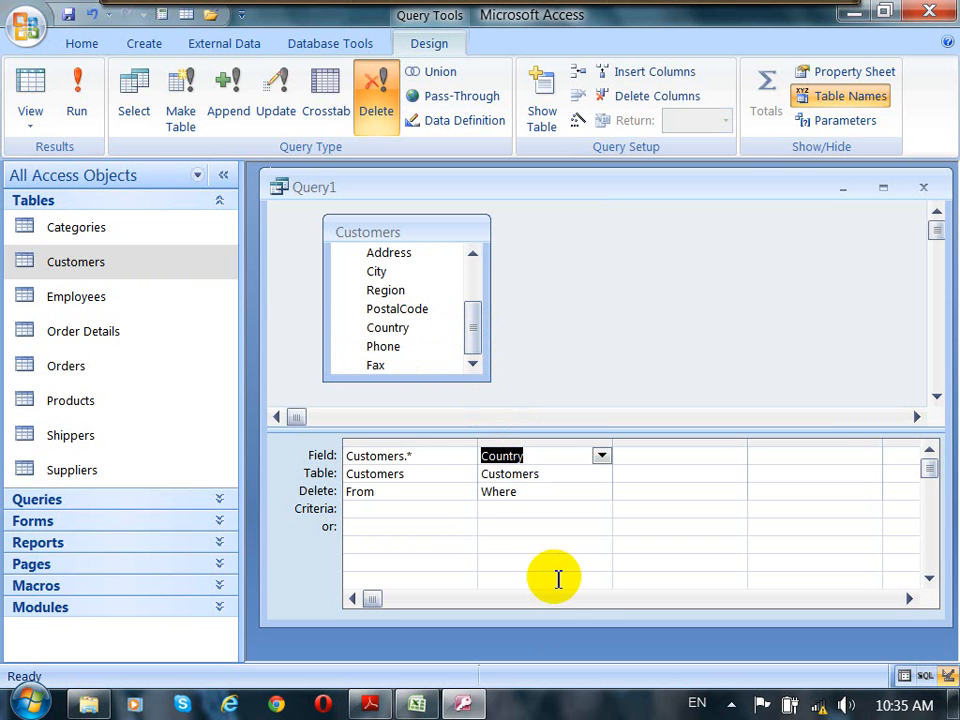
Step: Enter the criteria ="Germany" for the Country column, whose Delete row is Where
click(524, 496)
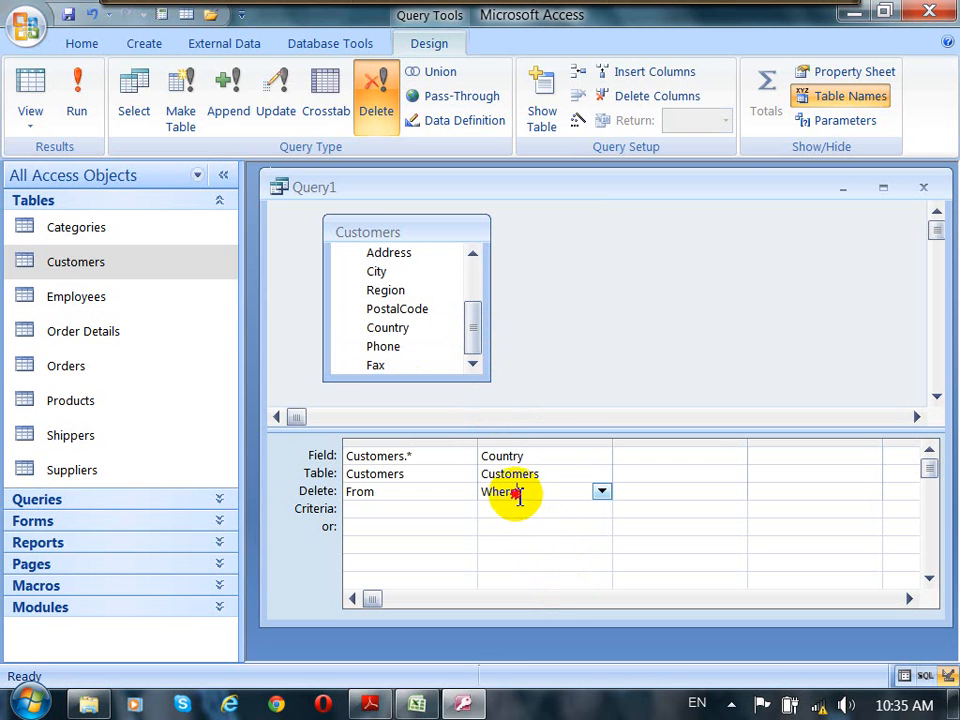
click(478, 493)
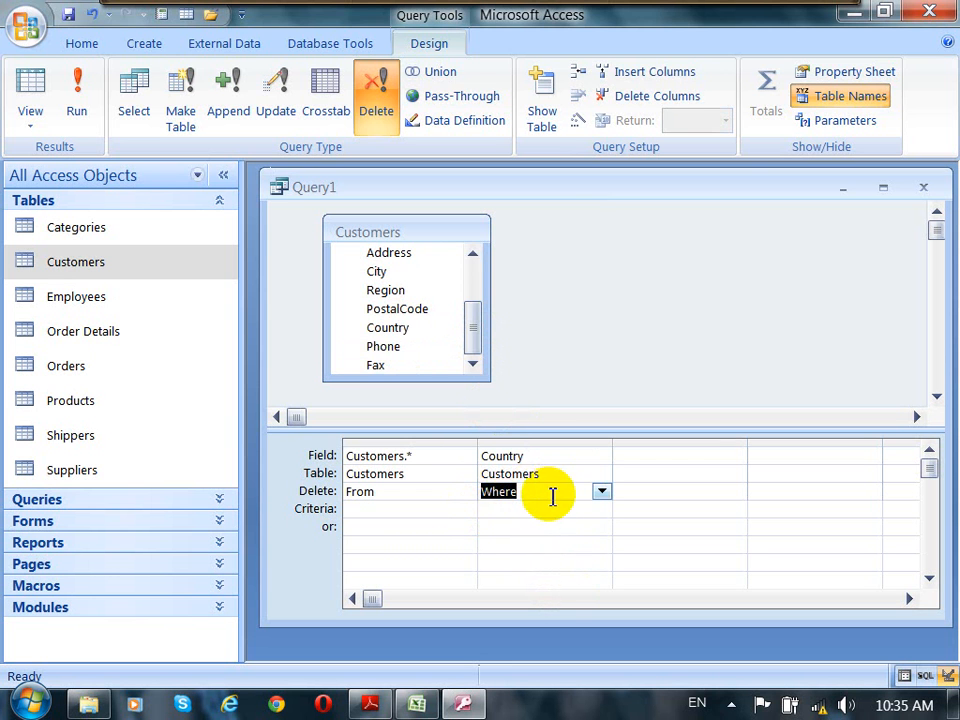
click(547, 496)
drag(538, 459, 476, 456)
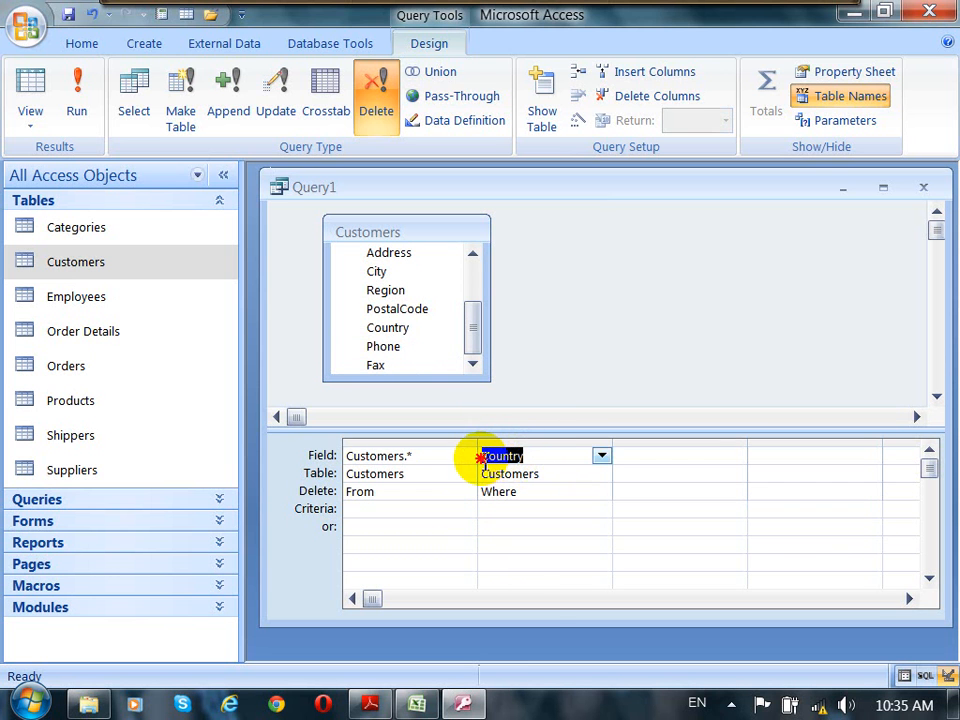
click(524, 500)
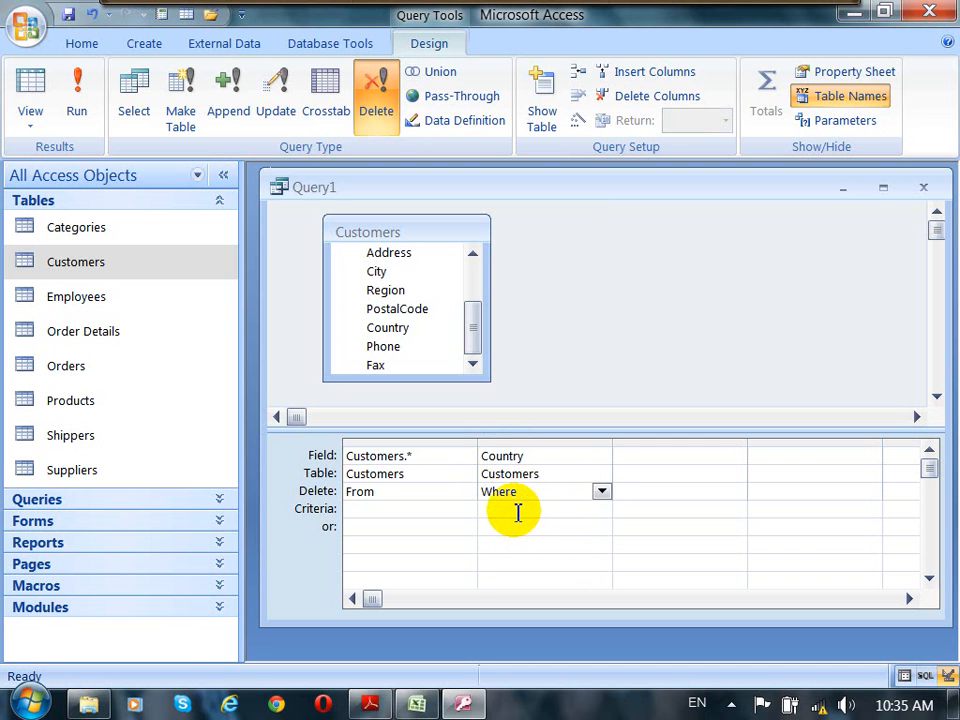
click(518, 511)
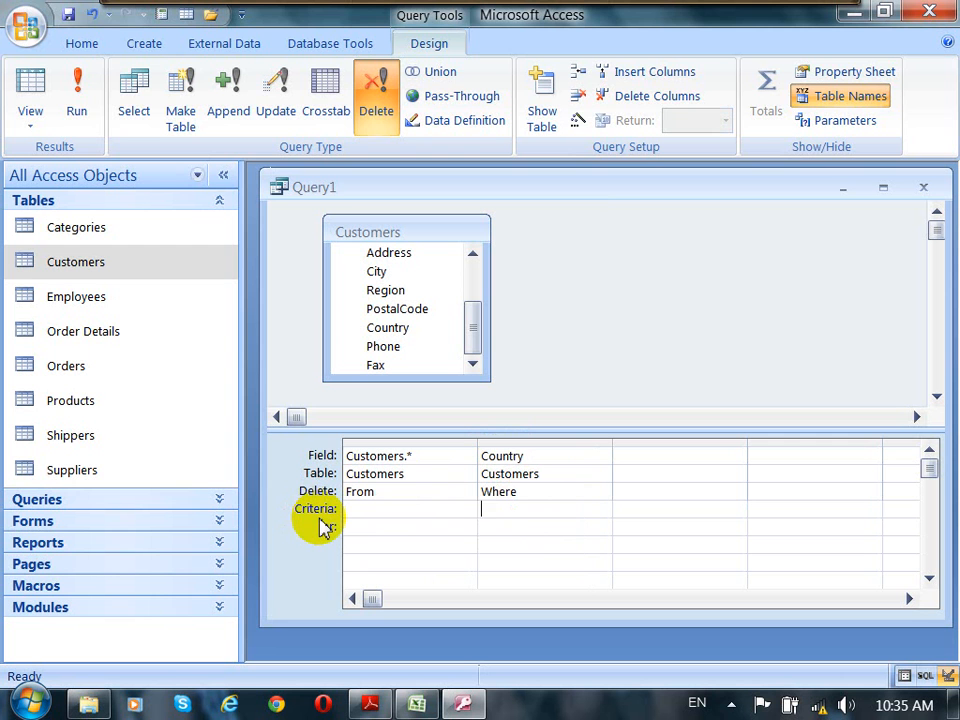
click(498, 509)
text(=)
text(")
text(")
text(Ge)
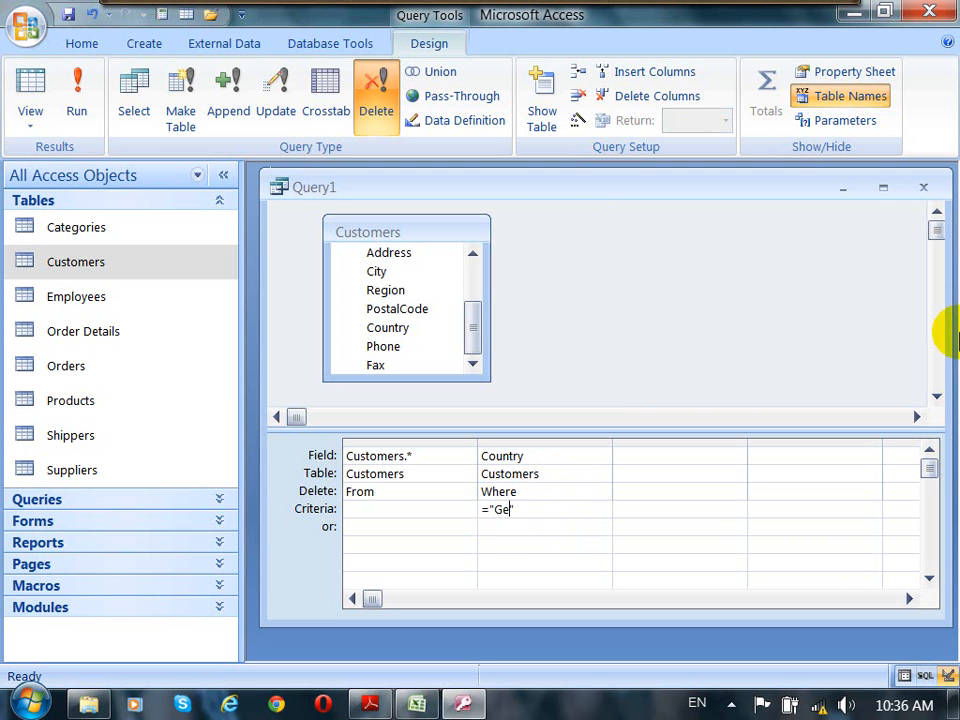
text(rmany)
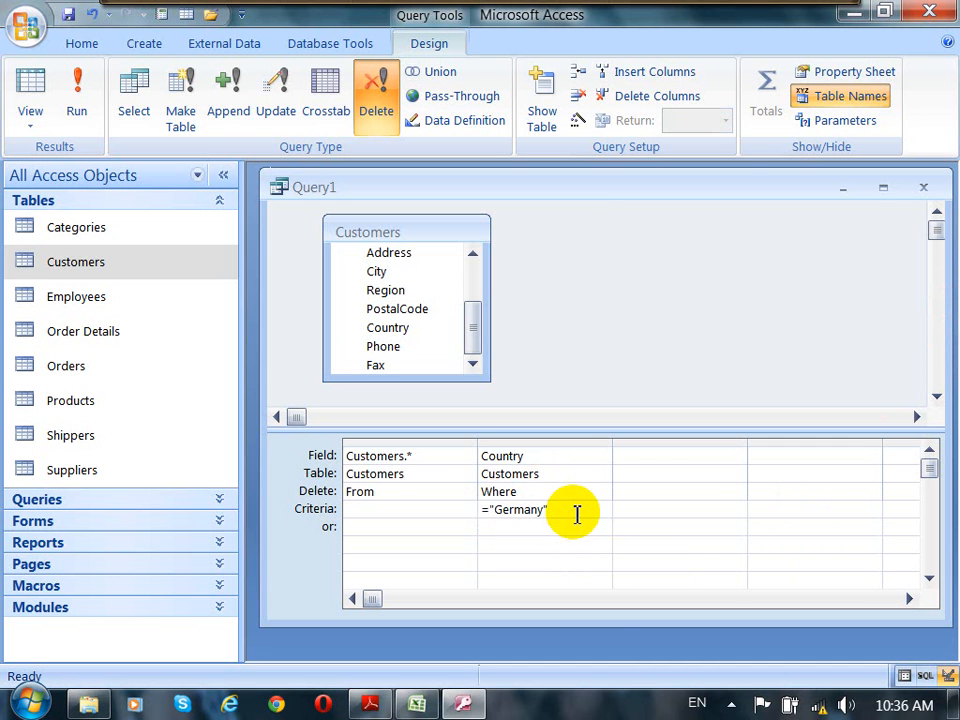
Step: Review the Field, Delete and Criteria settings of both query columns
click(352, 455)
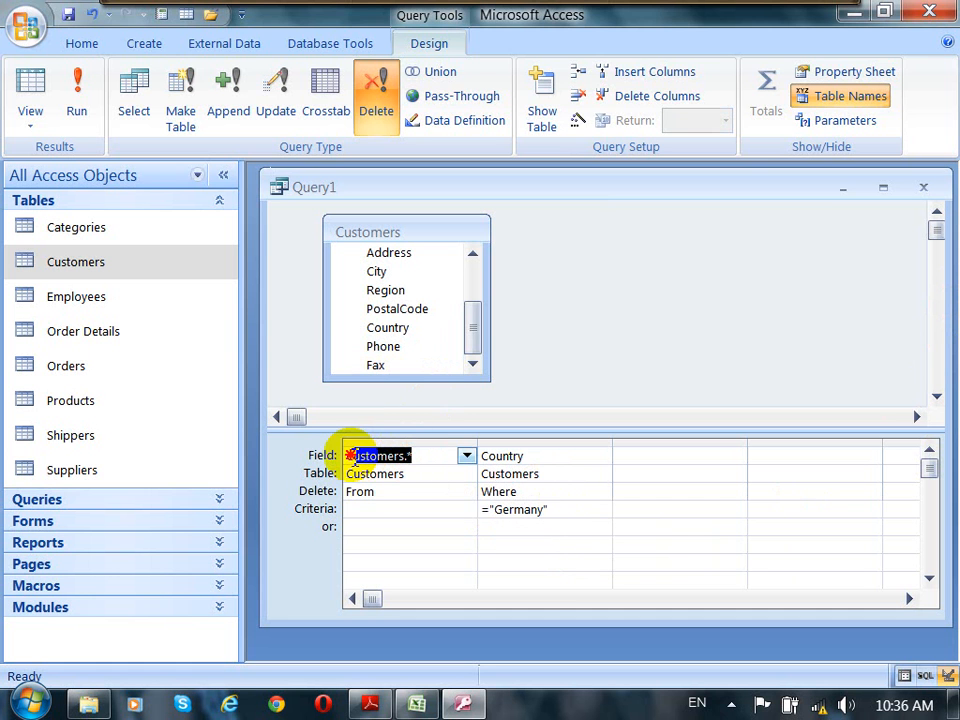
click(372, 492)
double_click(362, 492)
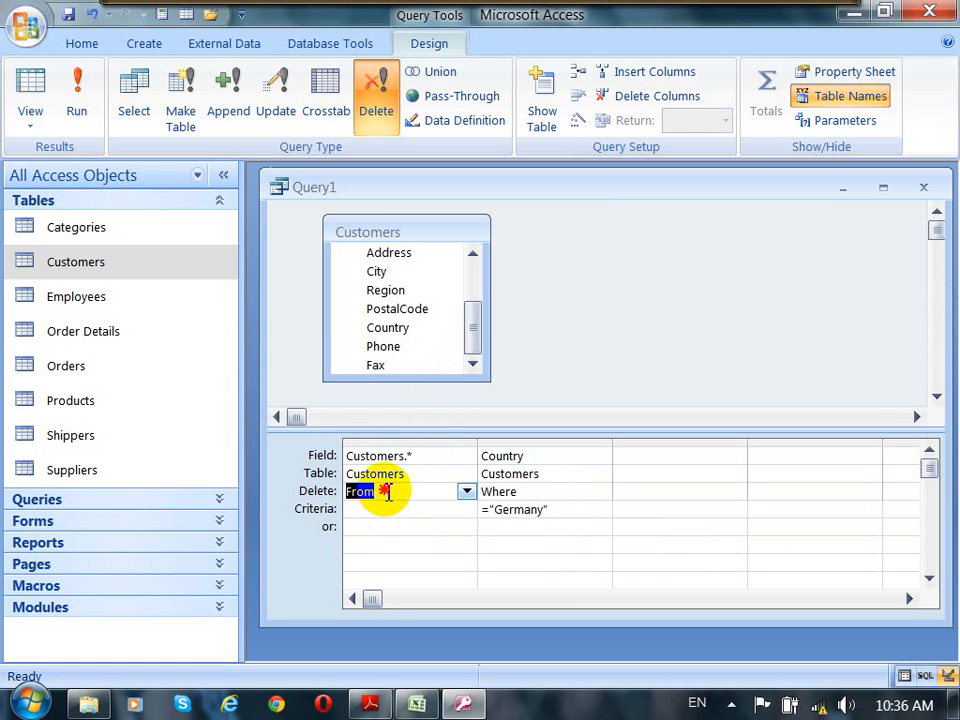
click(413, 456)
click(343, 460)
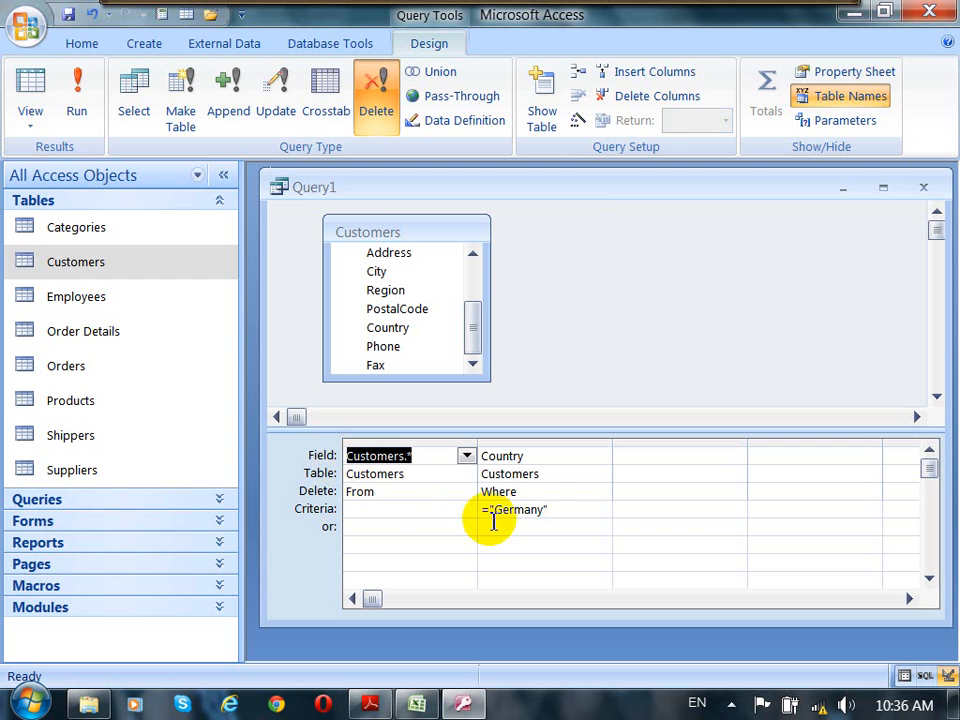
drag(566, 507, 480, 514)
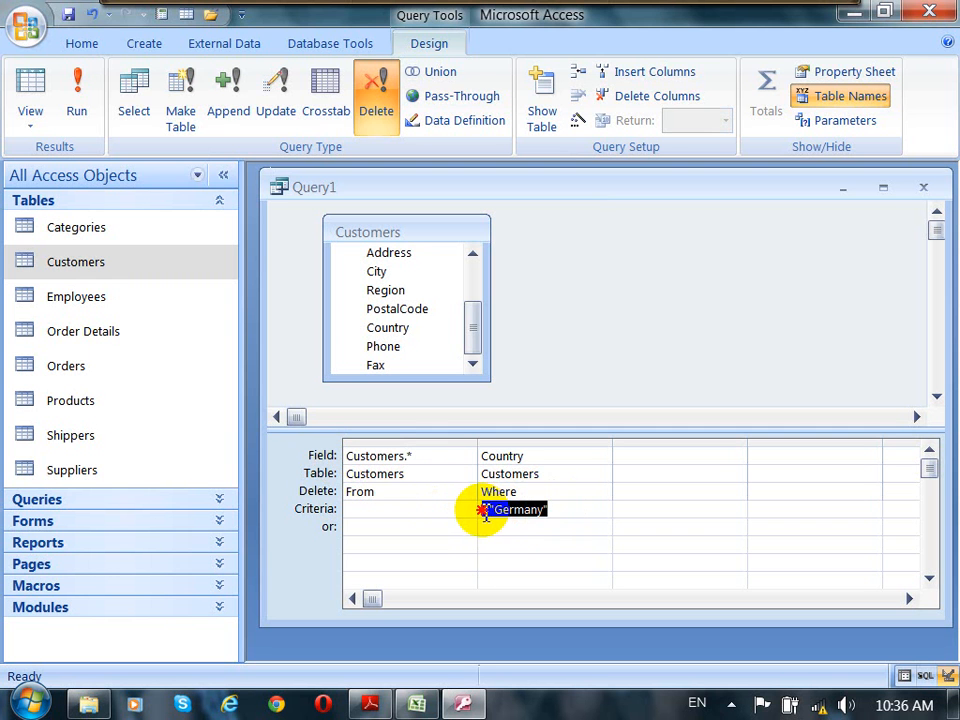
click(476, 456)
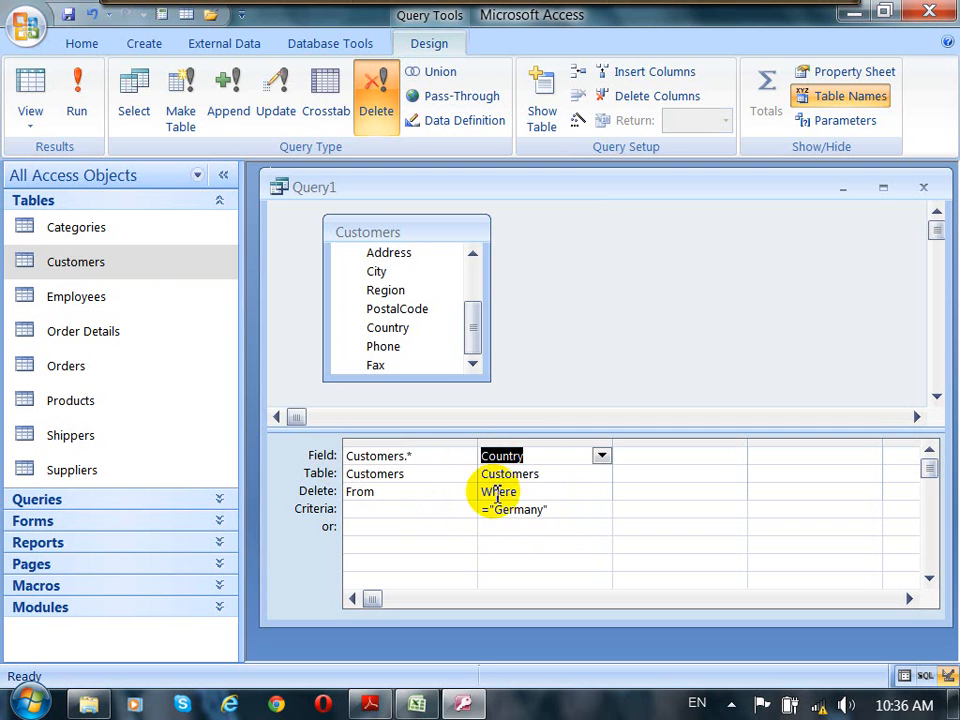
drag(563, 510, 476, 510)
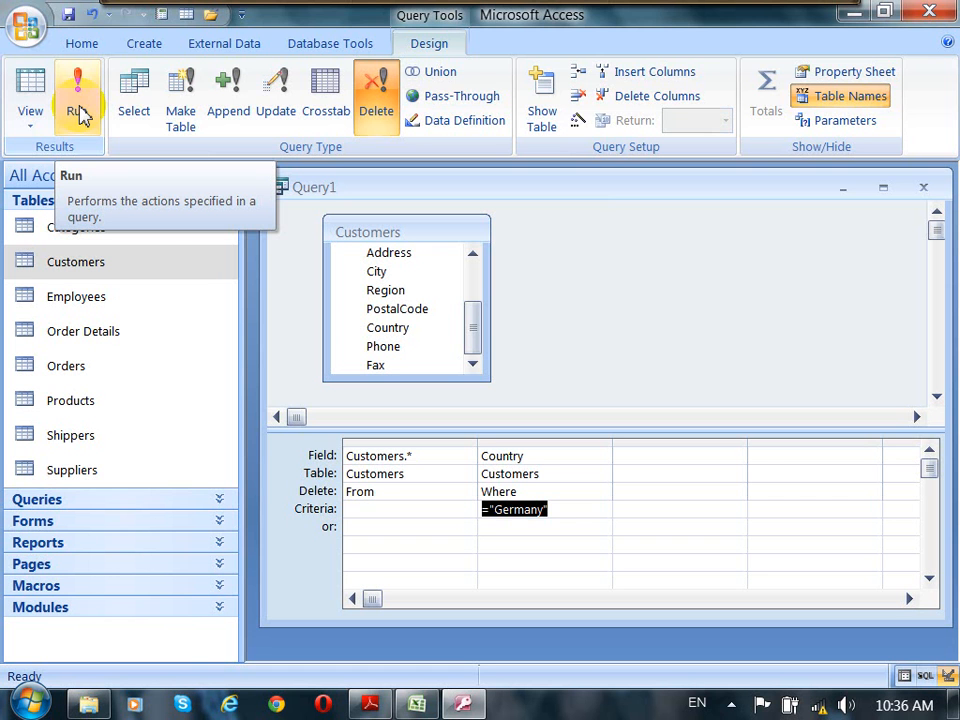
Step: Preview the query in Datasheet View and inspect the Country column of the records to be deleted
click(33, 128)
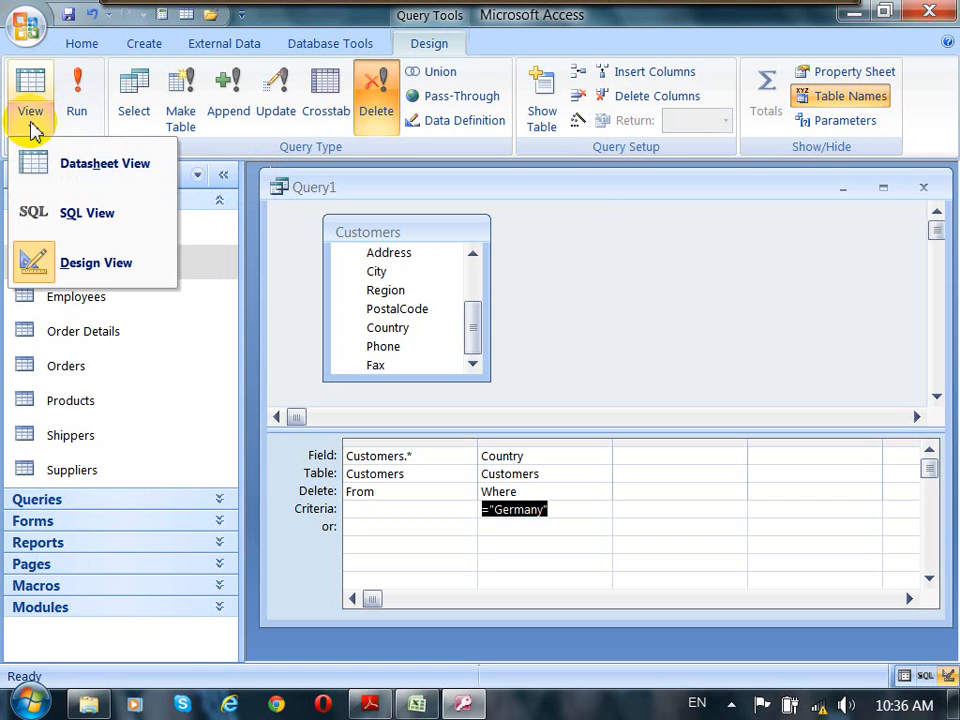
click(80, 174)
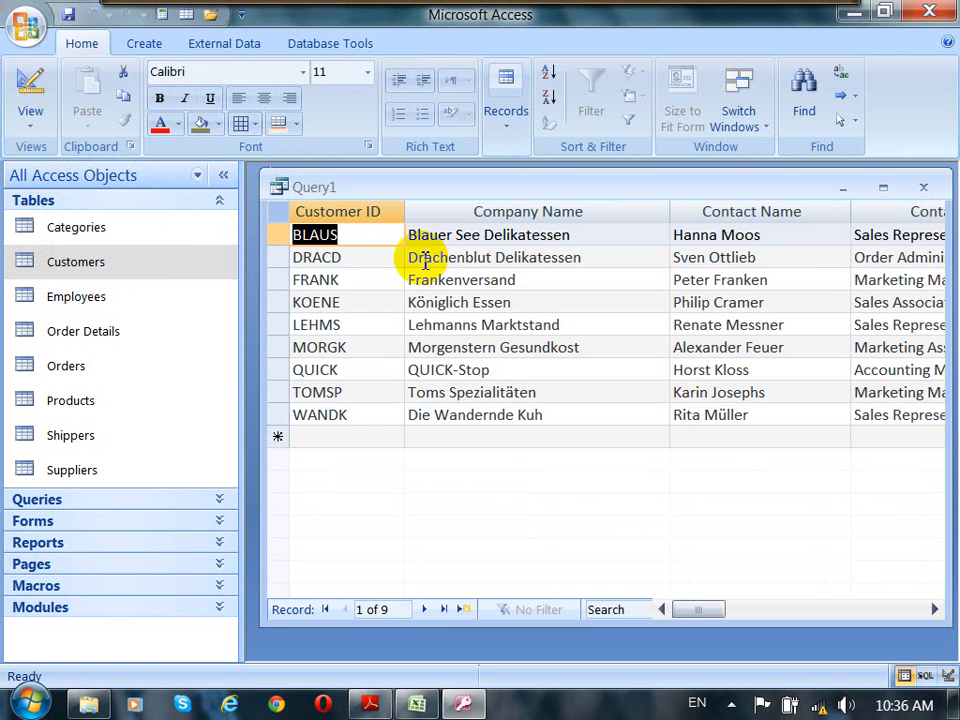
drag(710, 611, 812, 624)
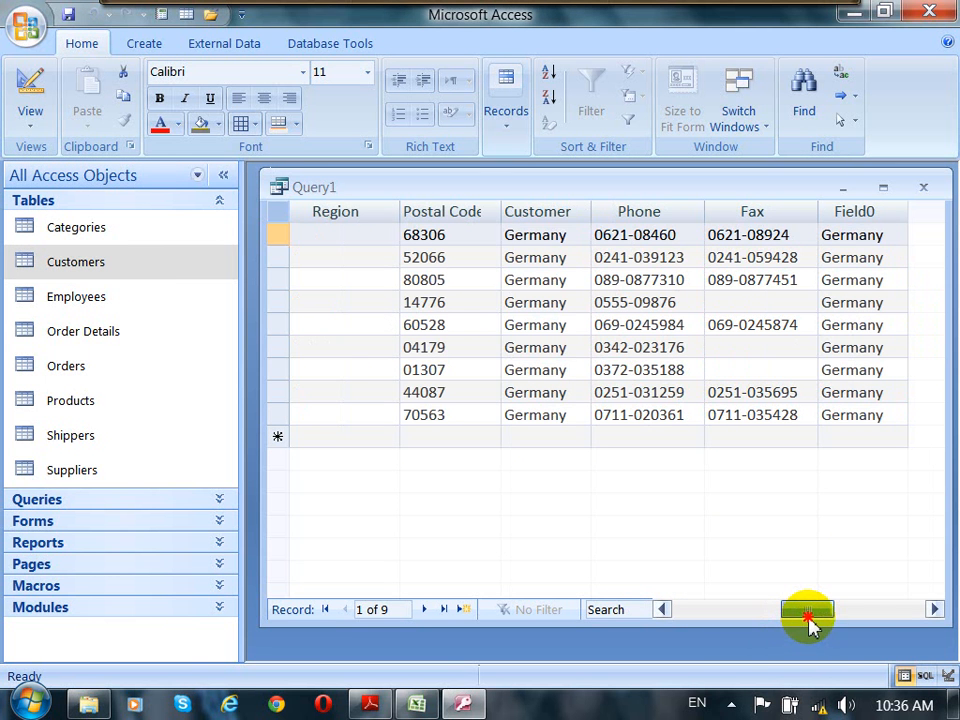
click(558, 212)
drag(594, 212, 675, 216)
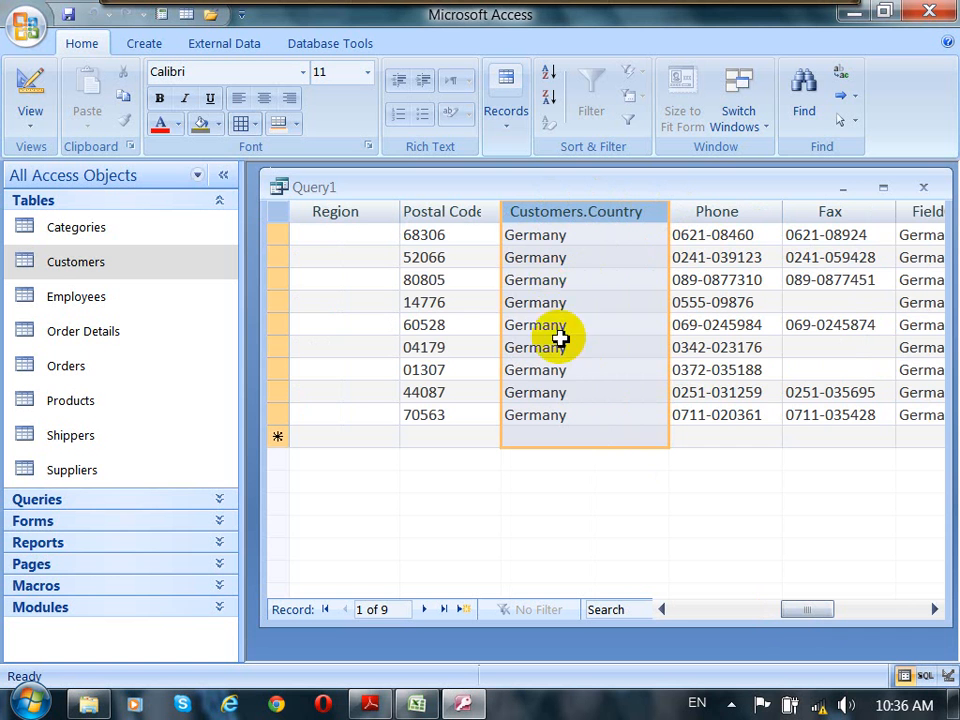
drag(788, 612, 678, 618)
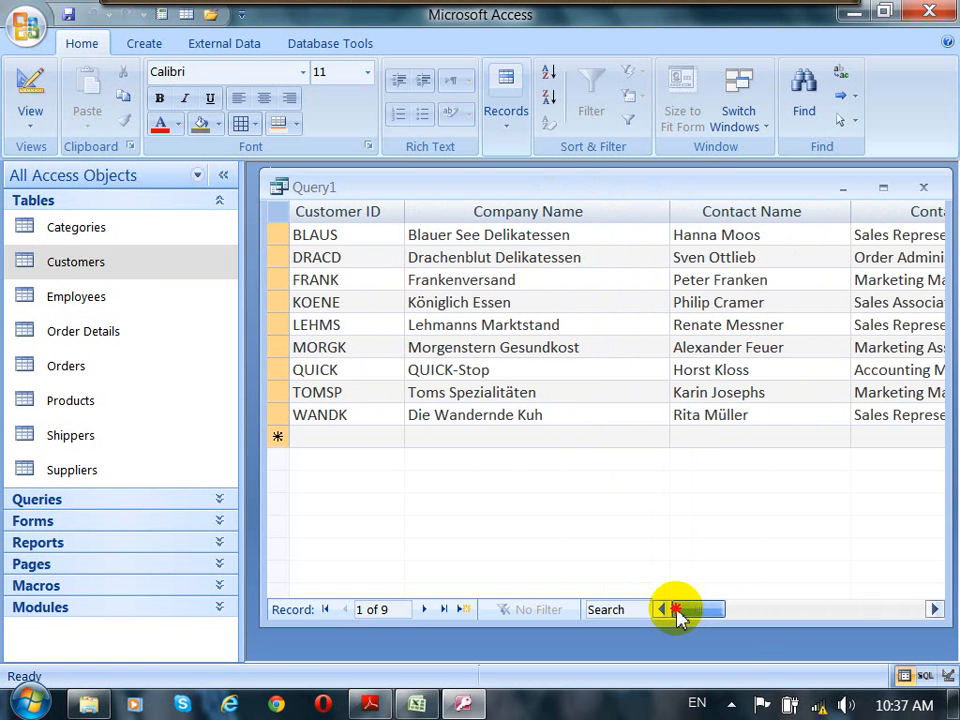
Step: Return the query to Design View
click(30, 133)
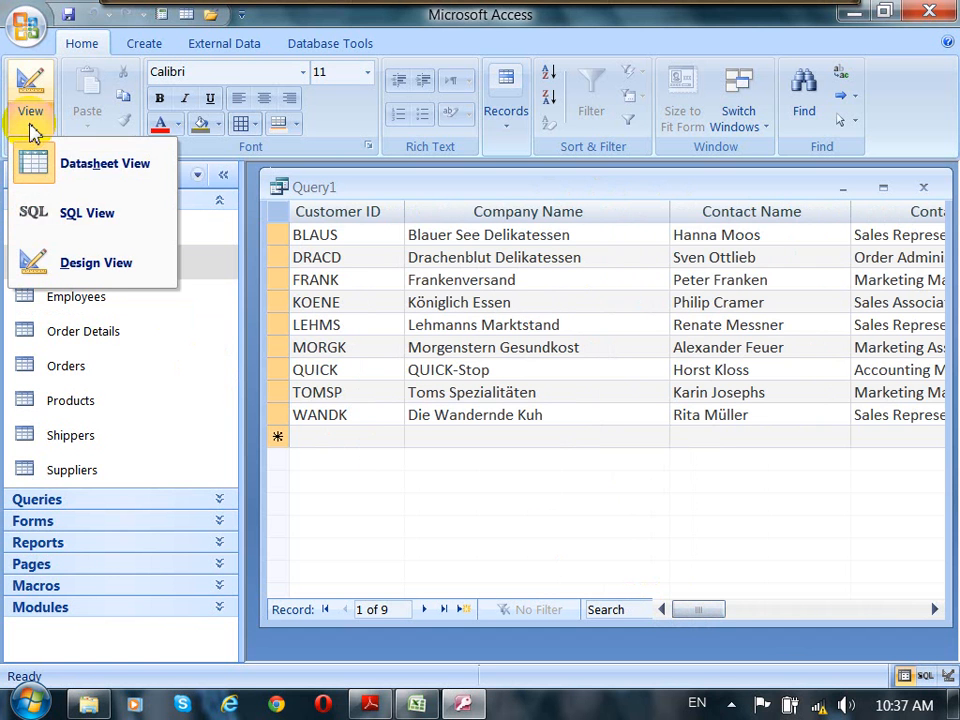
click(96, 263)
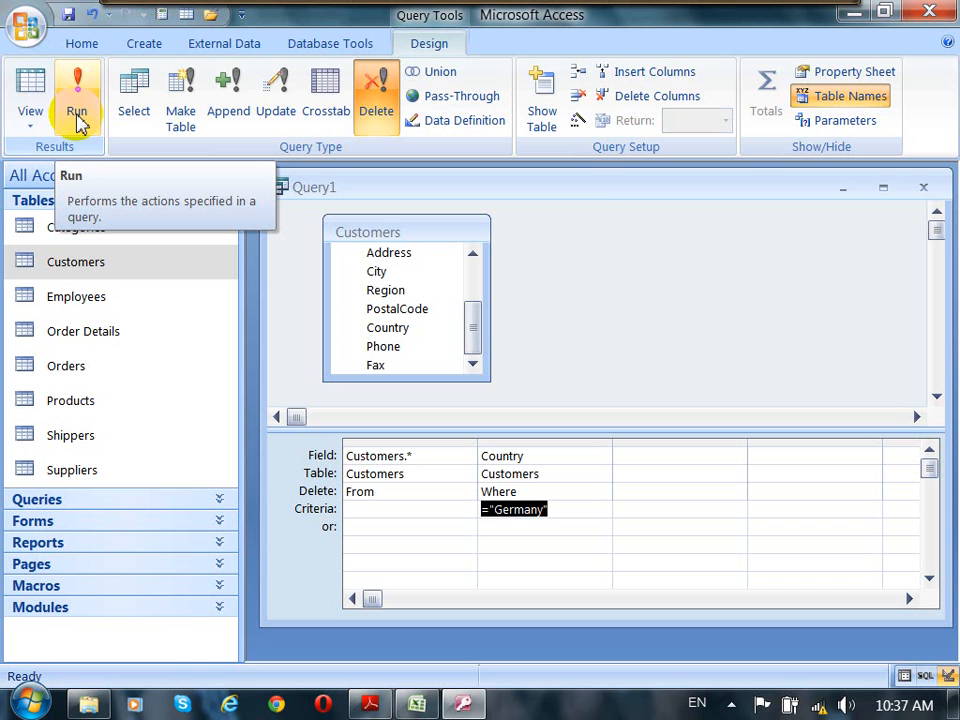
click(33, 122)
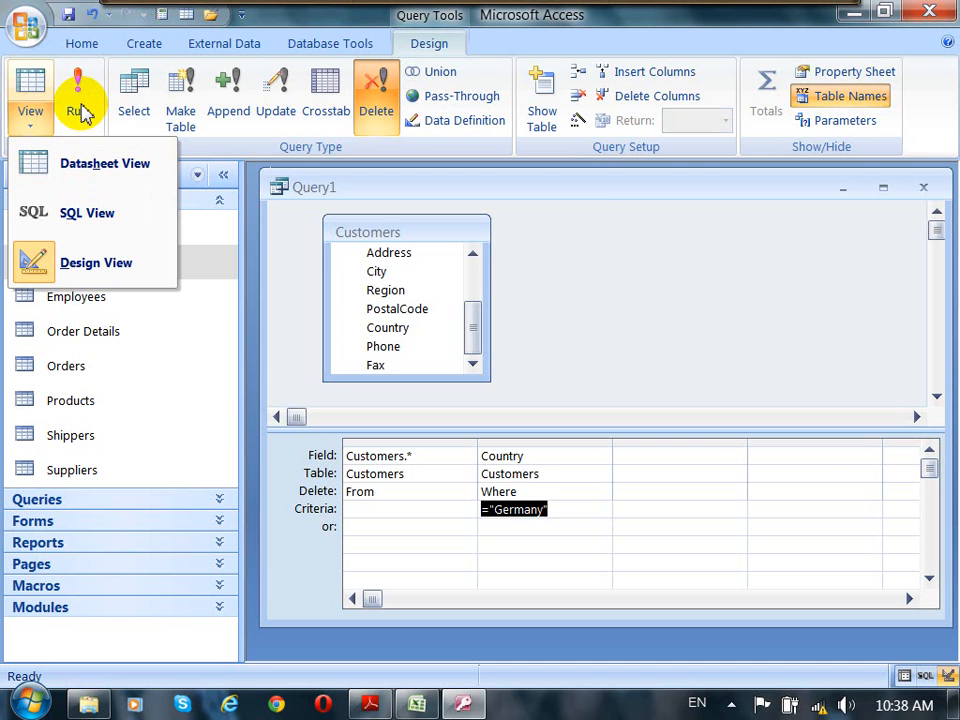
click(332, 22)
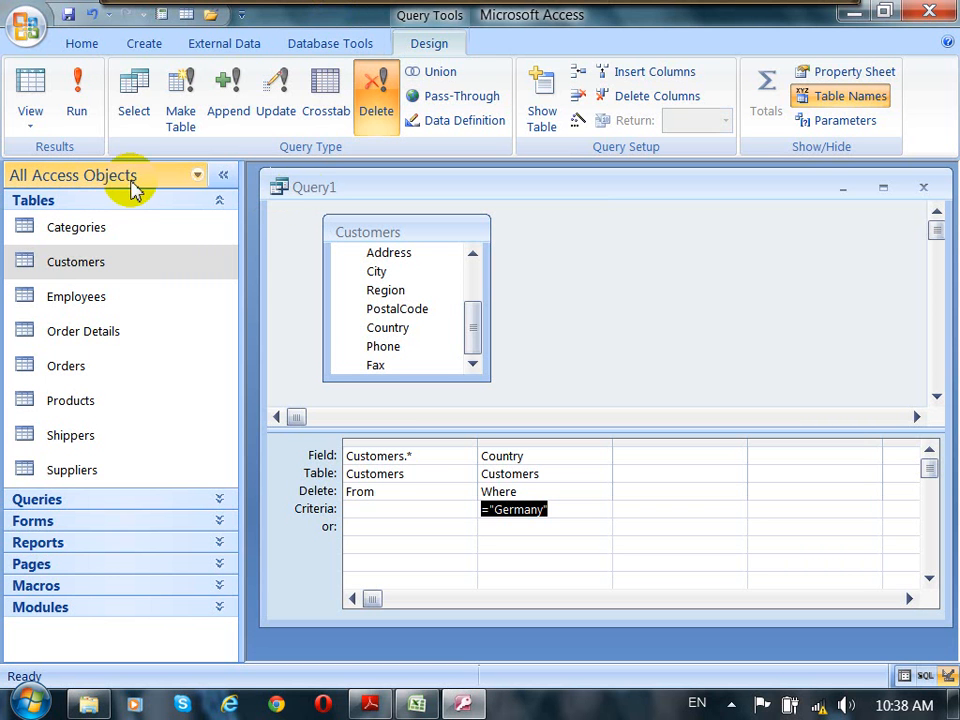
Step: Try to run the Delete query, accepting the deletion warning and declining to continue past the key-violation message
click(79, 108)
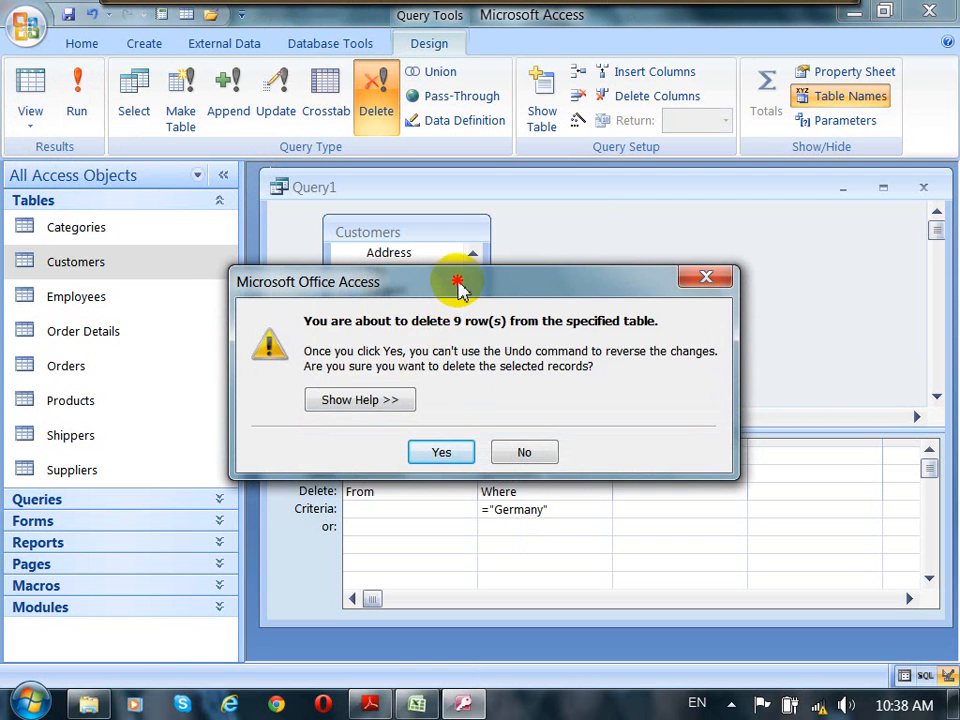
drag(456, 283, 465, 252)
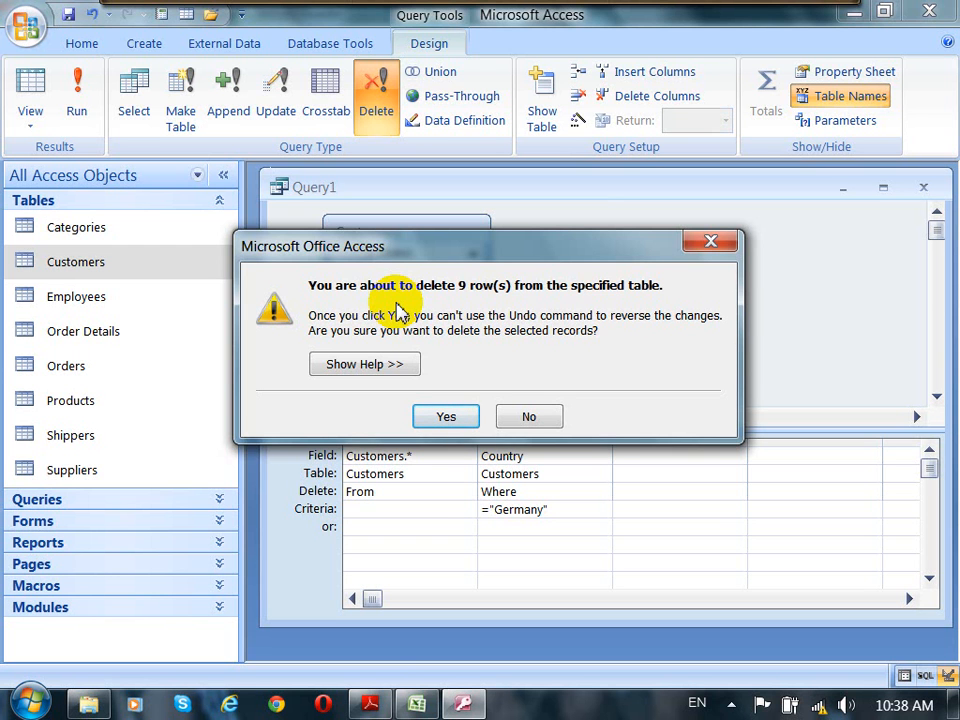
click(460, 414)
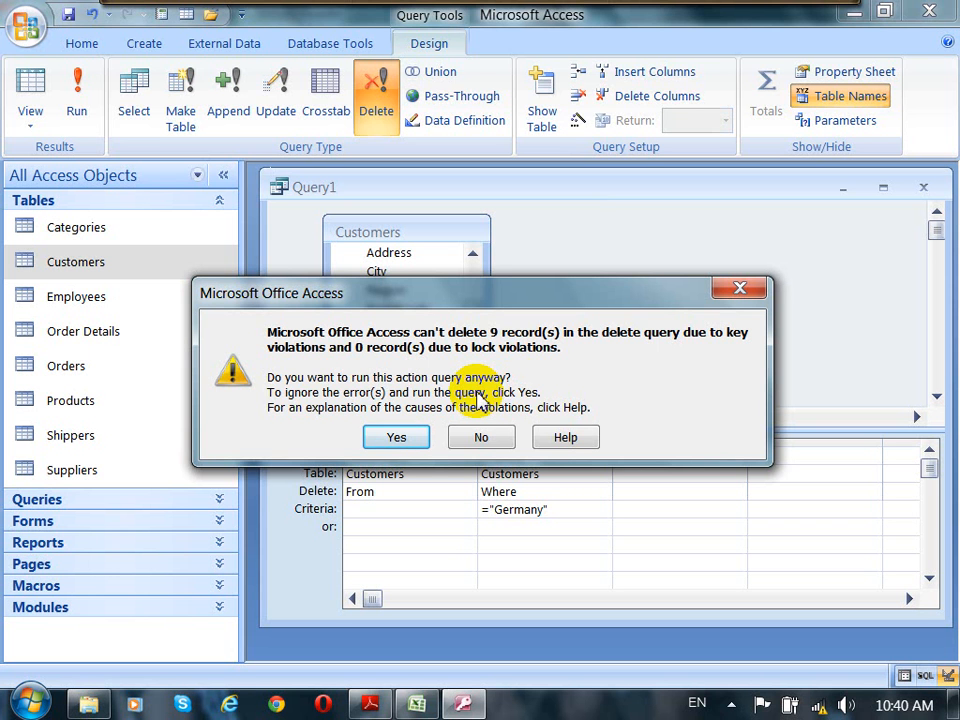
click(484, 440)
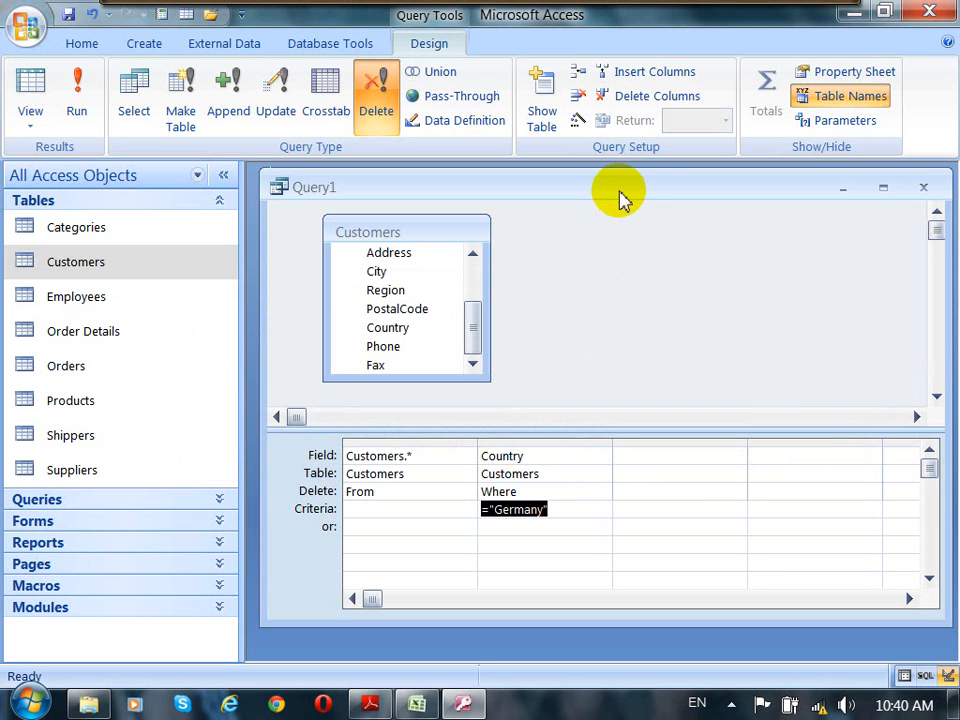
Step: Edit the Customers–Orders relationship to enable Cascade Delete Related Records, then close the Relationships window
drag(621, 193, 621, 240)
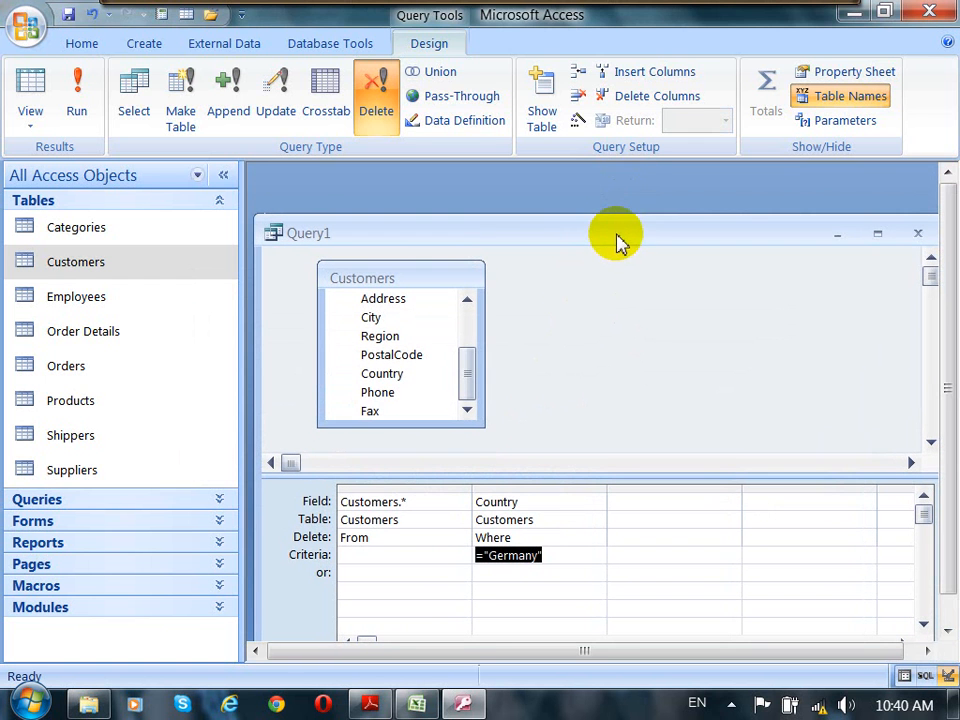
click(356, 46)
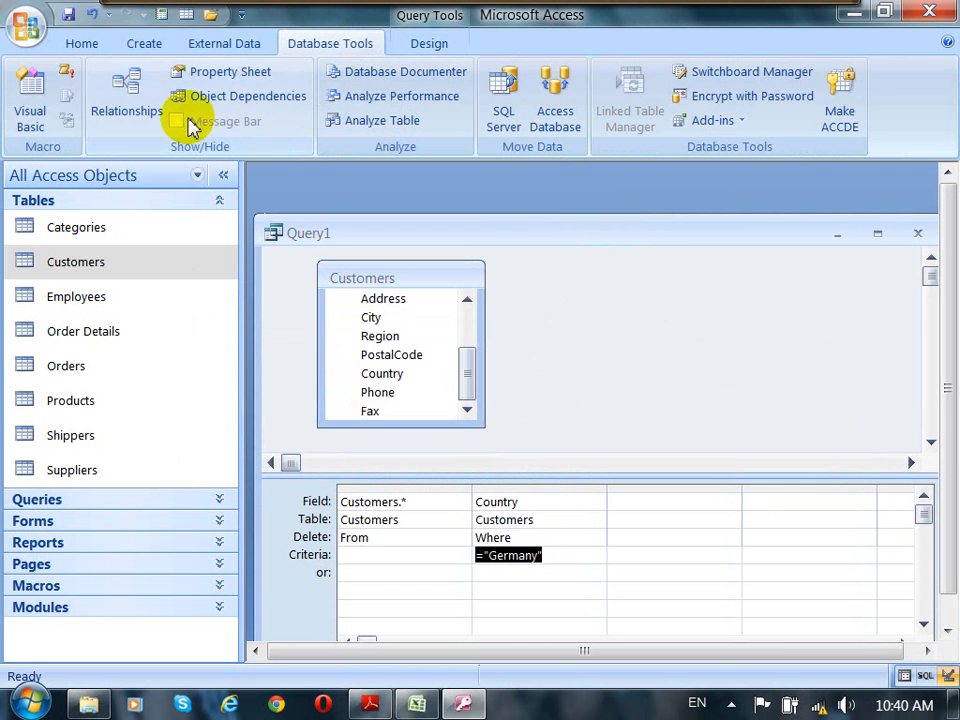
click(128, 90)
drag(660, 237, 360, 214)
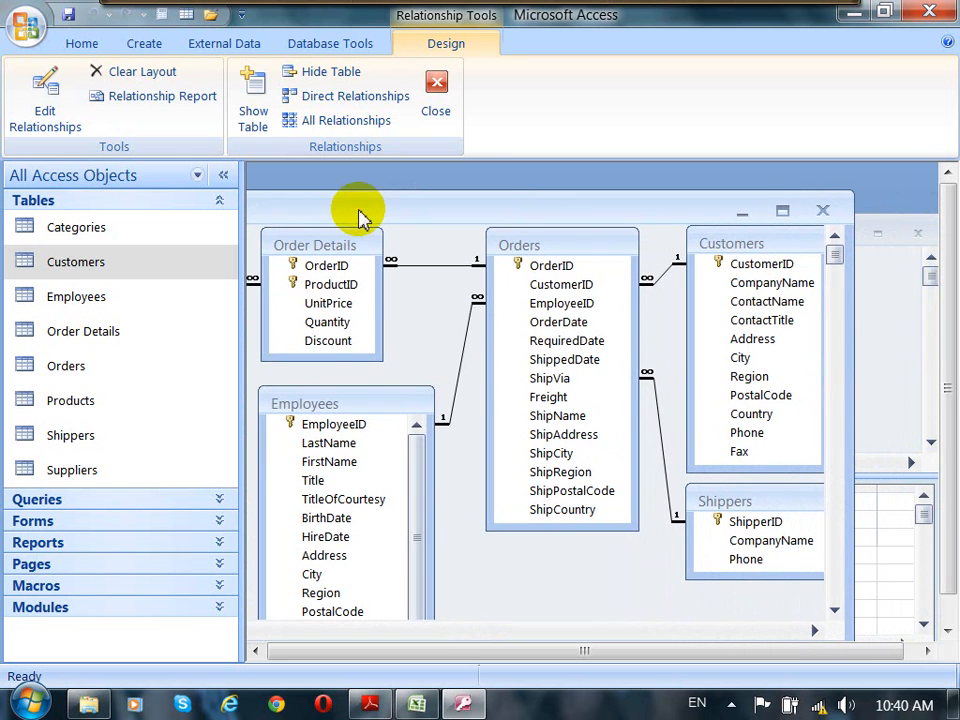
click(608, 268)
click(744, 240)
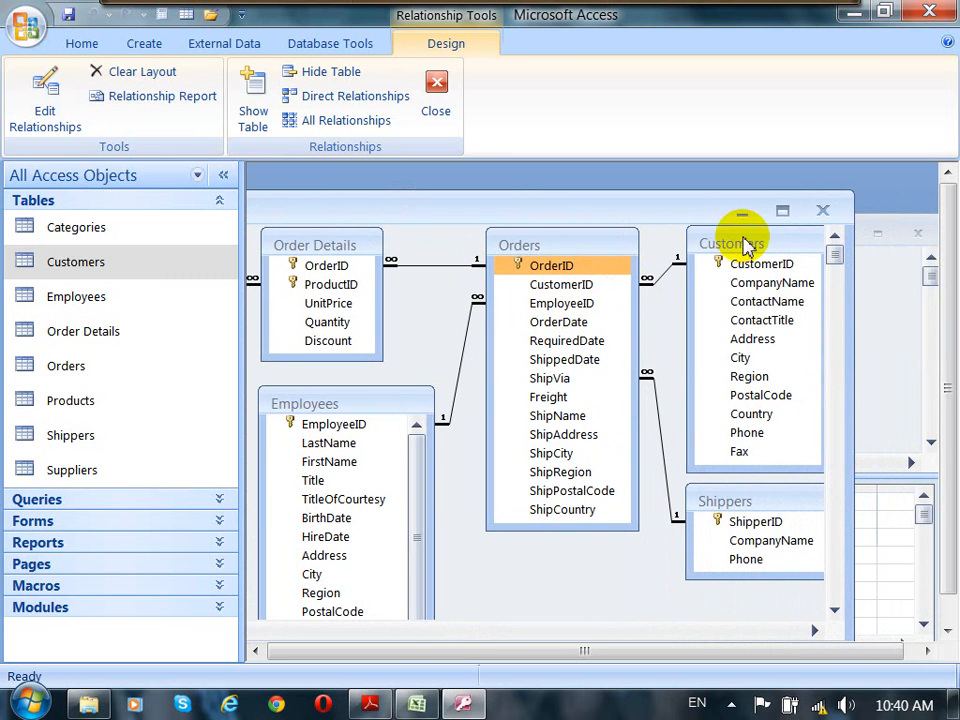
click(665, 280)
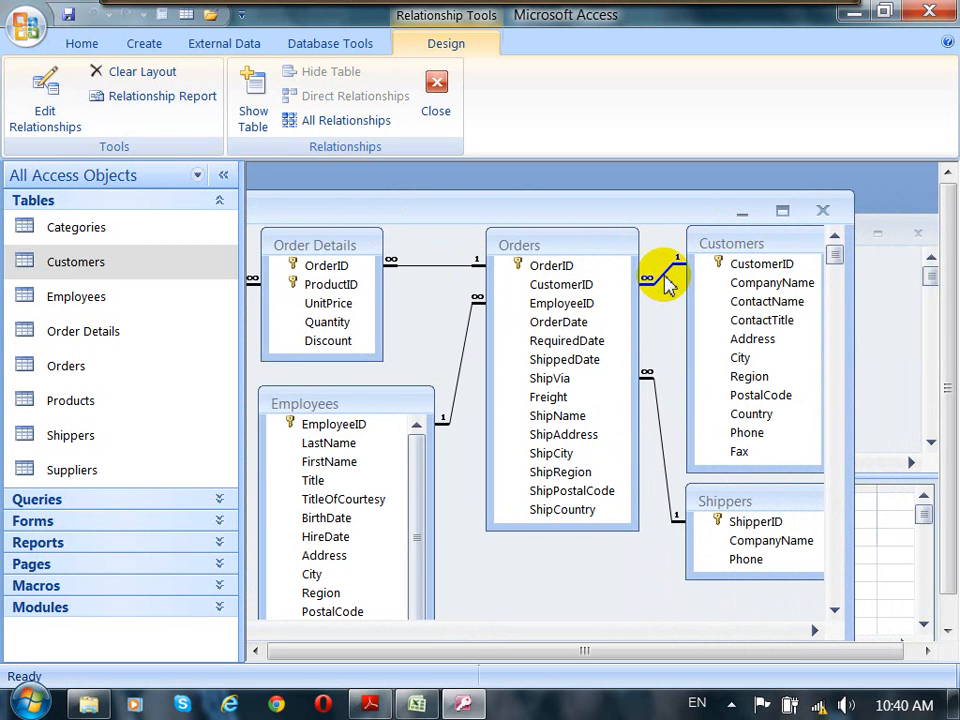
right_click(667, 283)
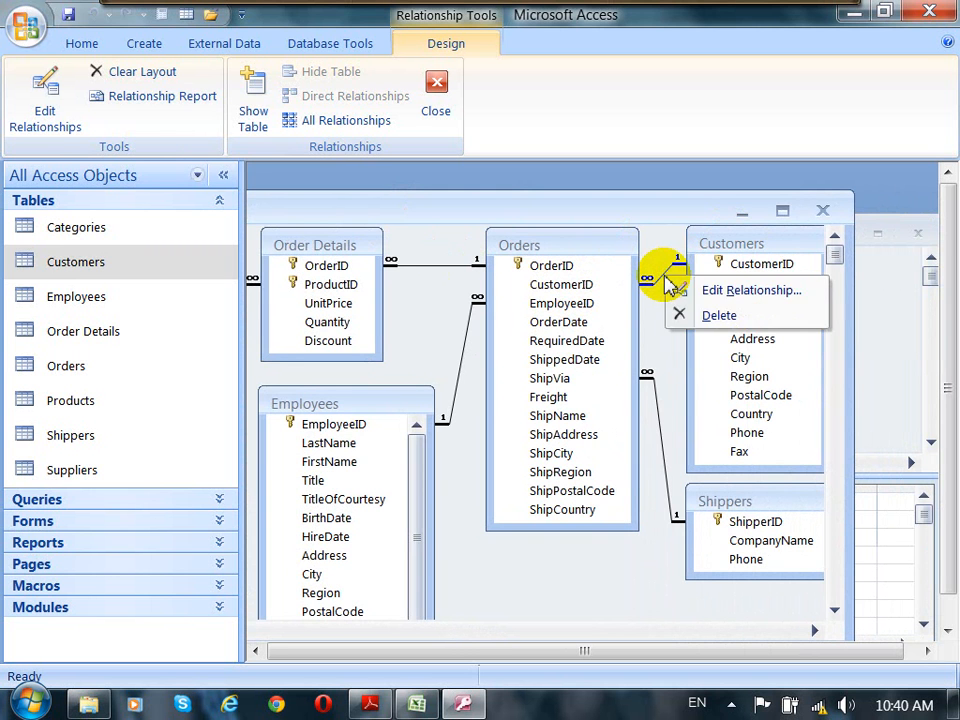
click(735, 290)
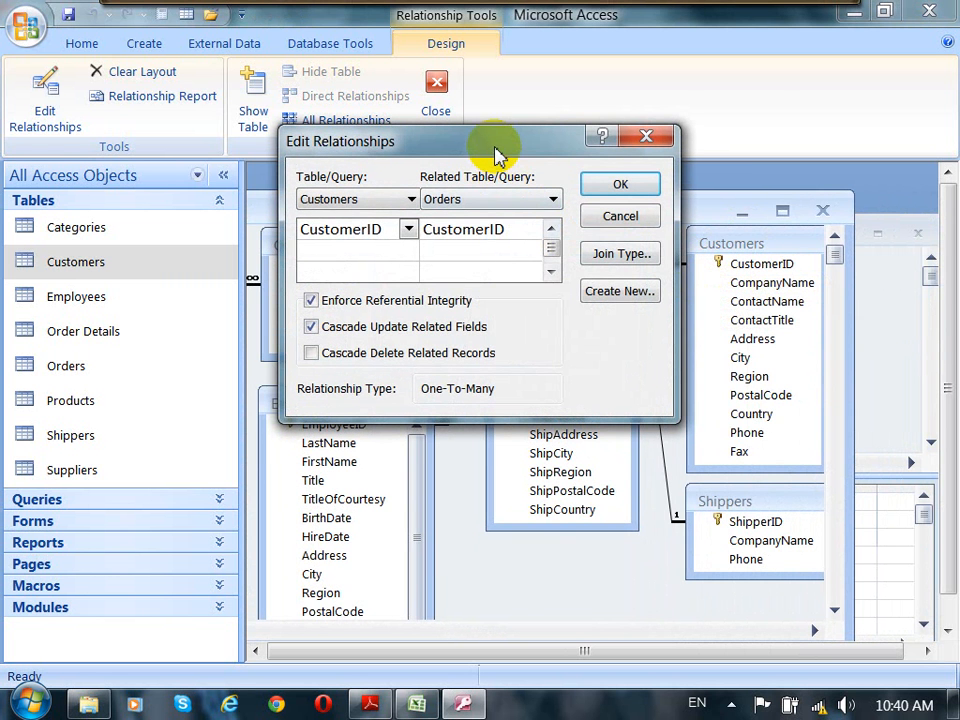
click(493, 148)
drag(493, 148, 294, 151)
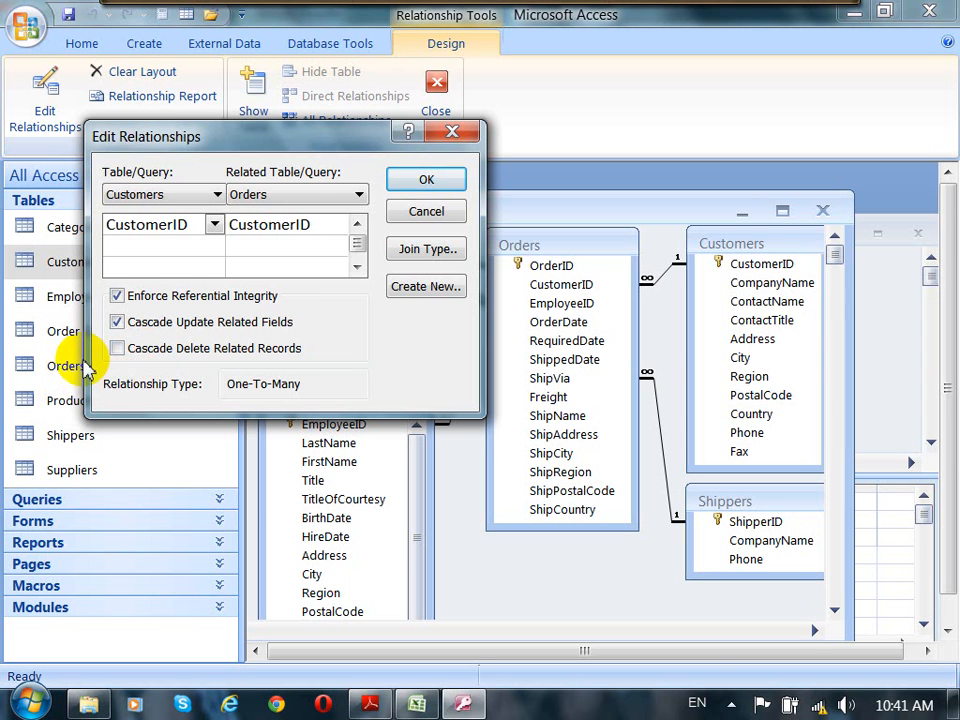
click(117, 349)
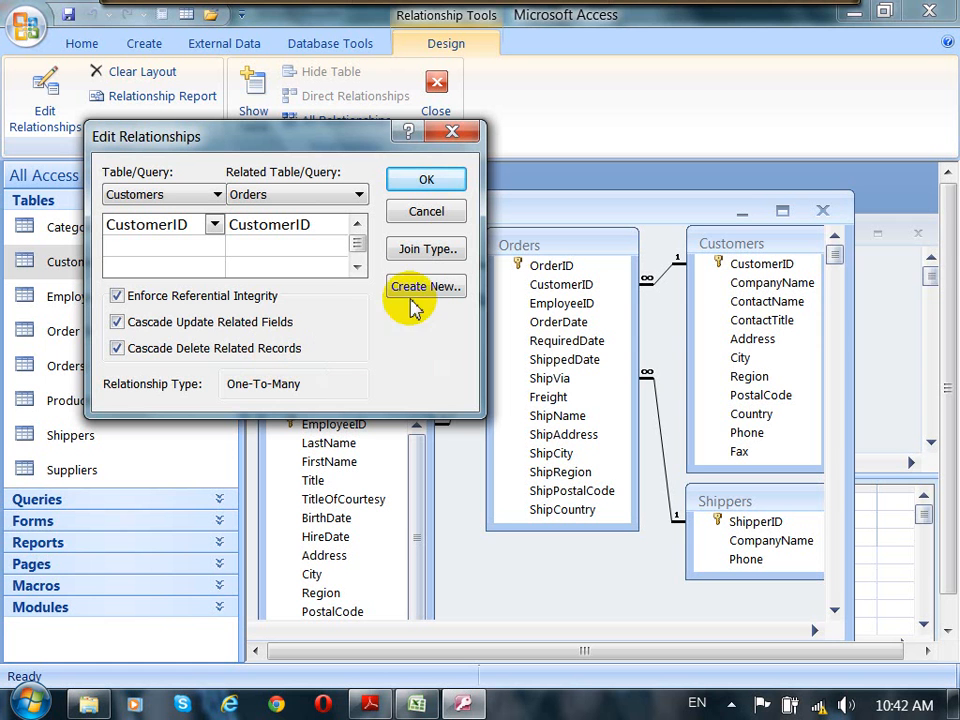
click(403, 182)
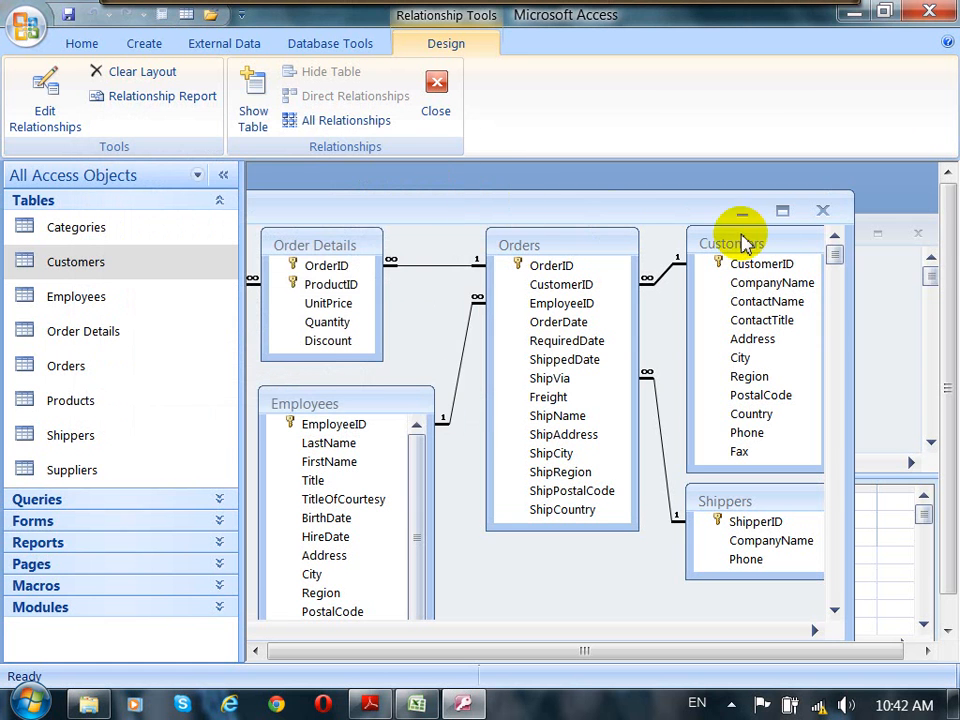
click(822, 211)
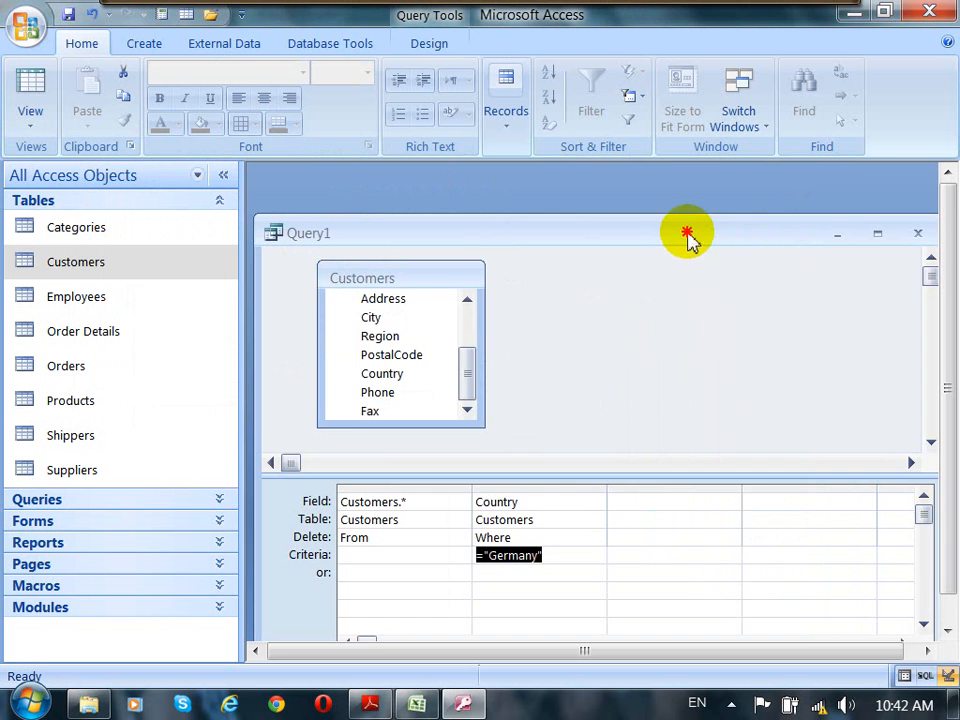
Step: Run the Delete query and confirm deleting the German customers' records
drag(690, 236, 699, 208)
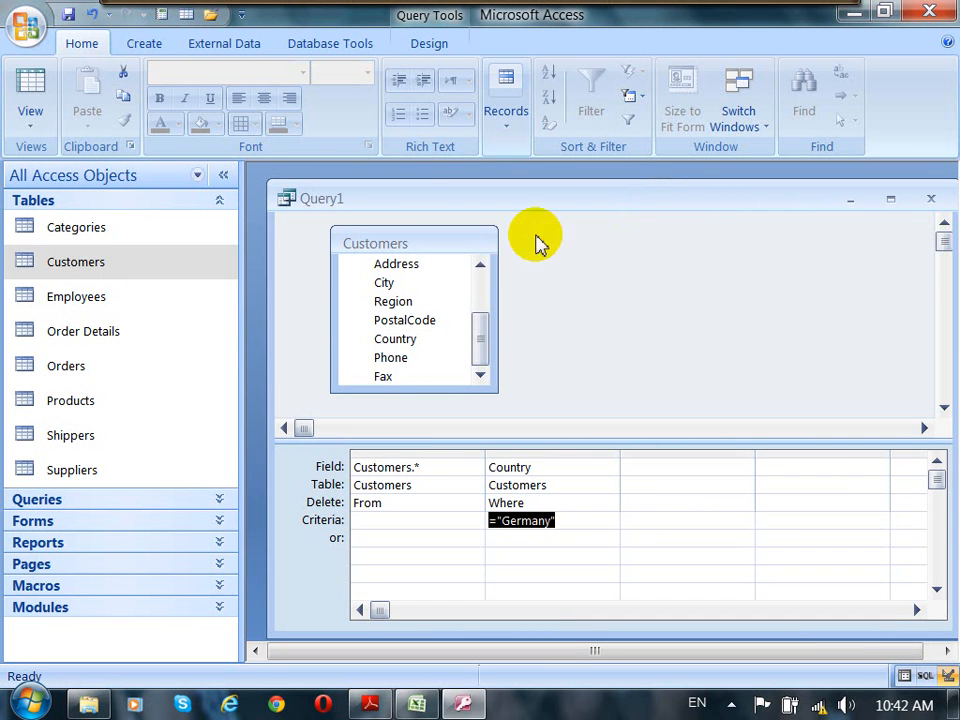
click(657, 302)
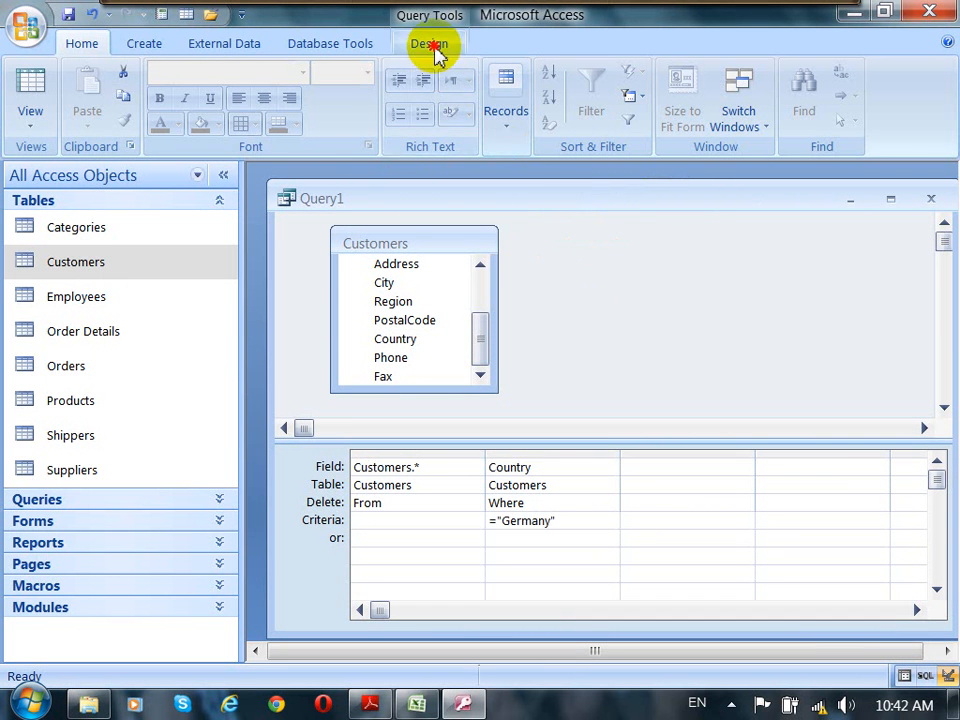
click(434, 48)
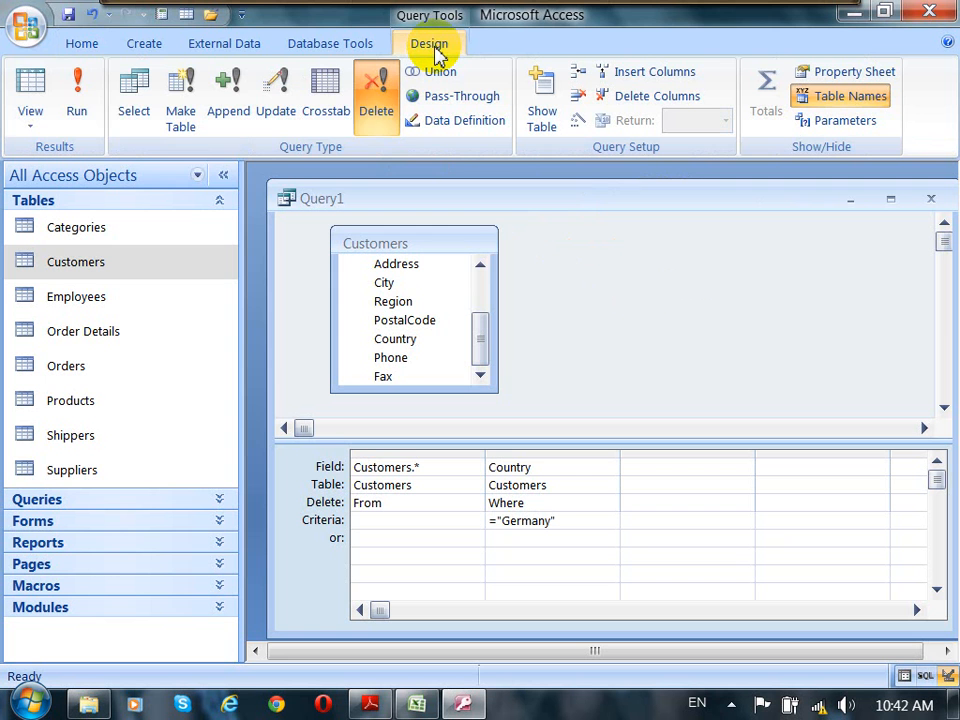
click(77, 104)
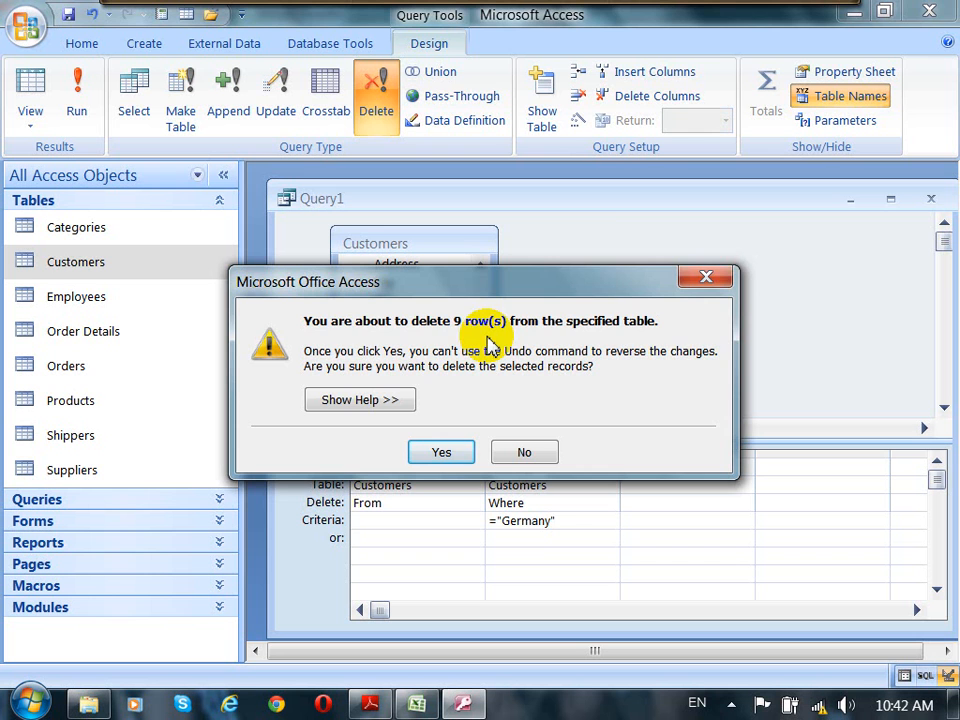
click(452, 455)
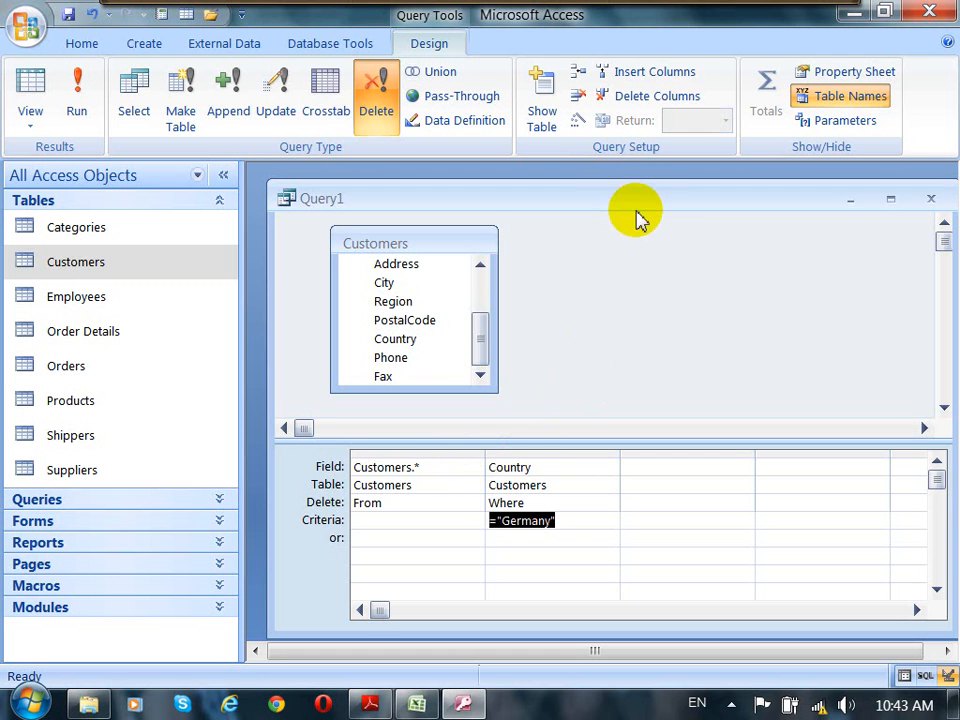
drag(634, 205, 628, 188)
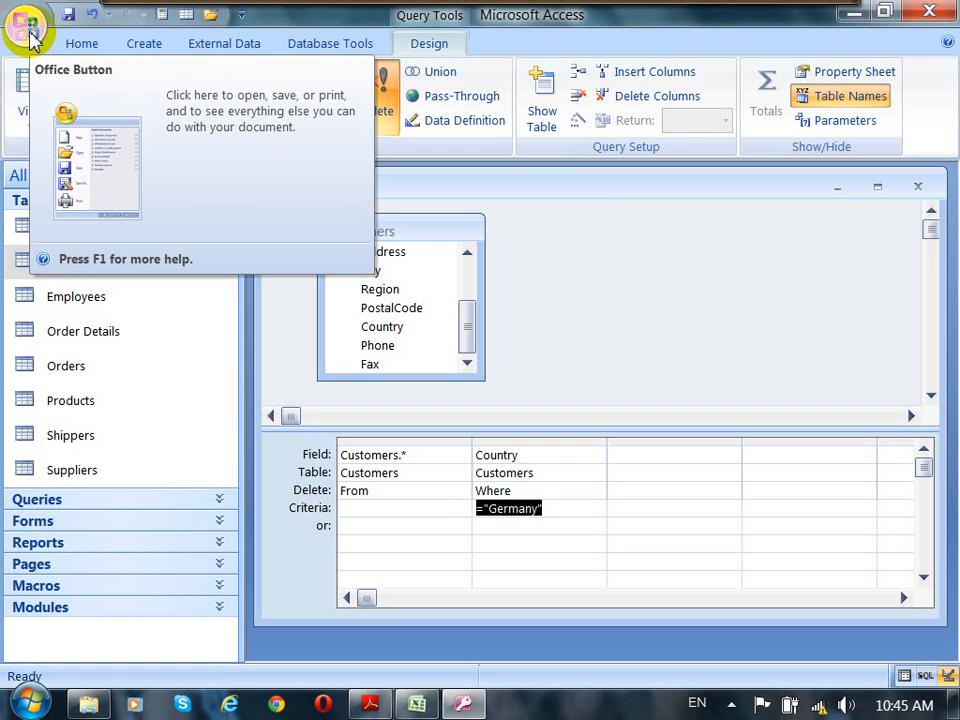
Step: Open the Trust Center's Trusted Locations settings from Access Options and start adding a new trusted location
click(27, 30)
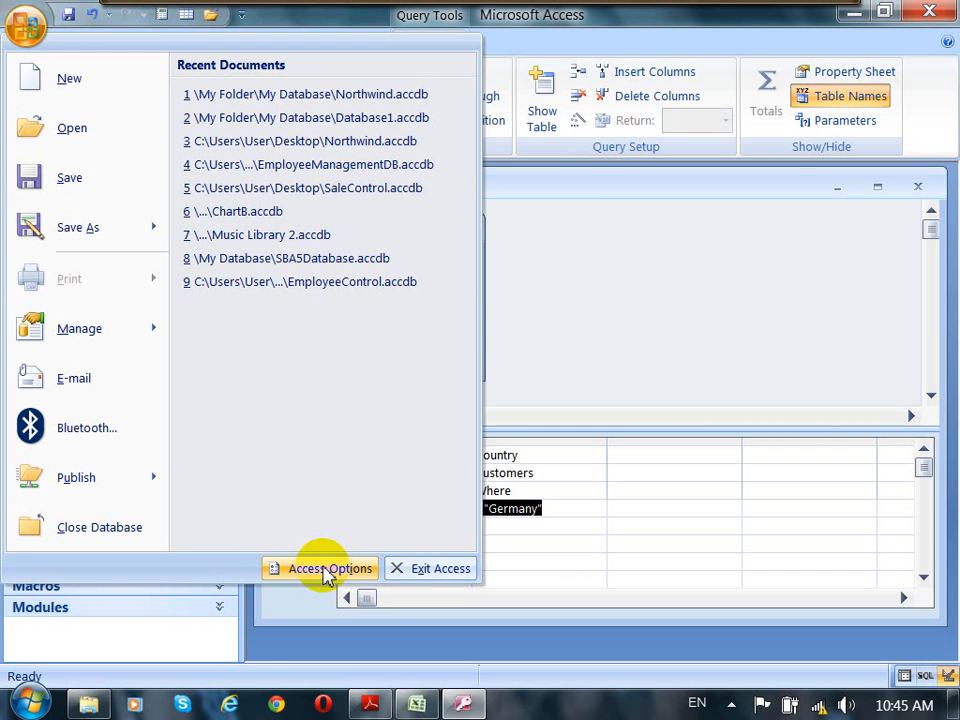
click(327, 570)
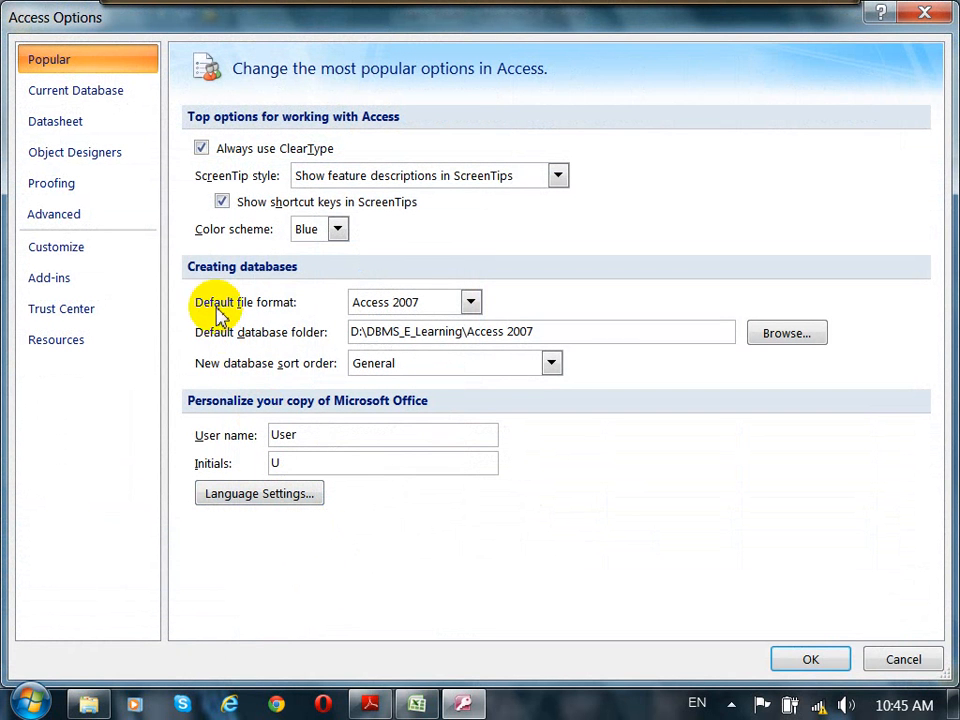
click(68, 318)
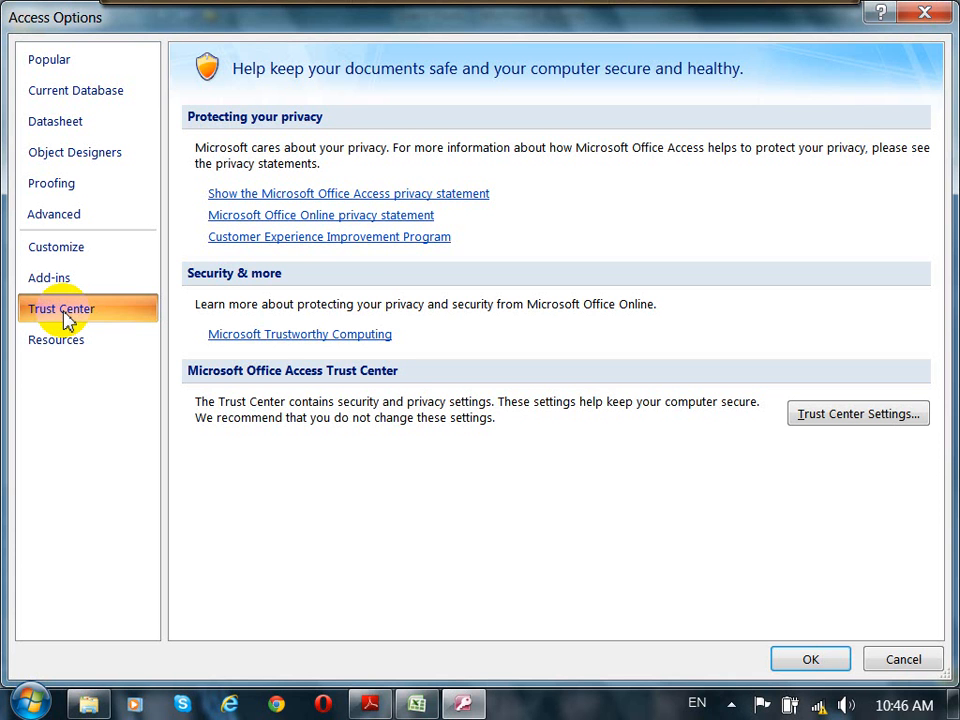
click(884, 427)
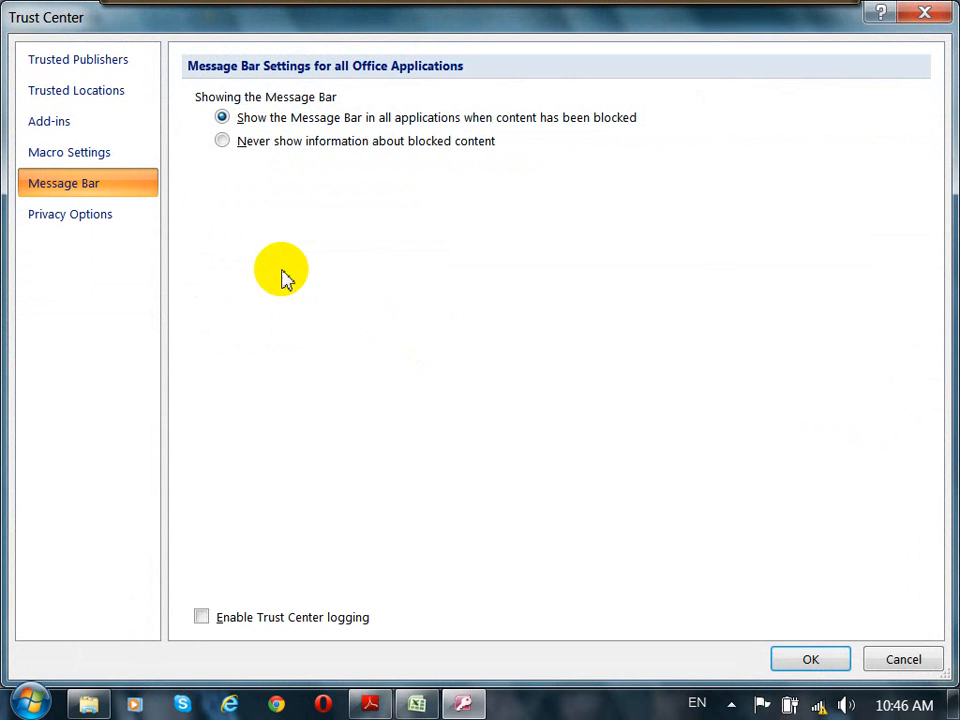
click(134, 97)
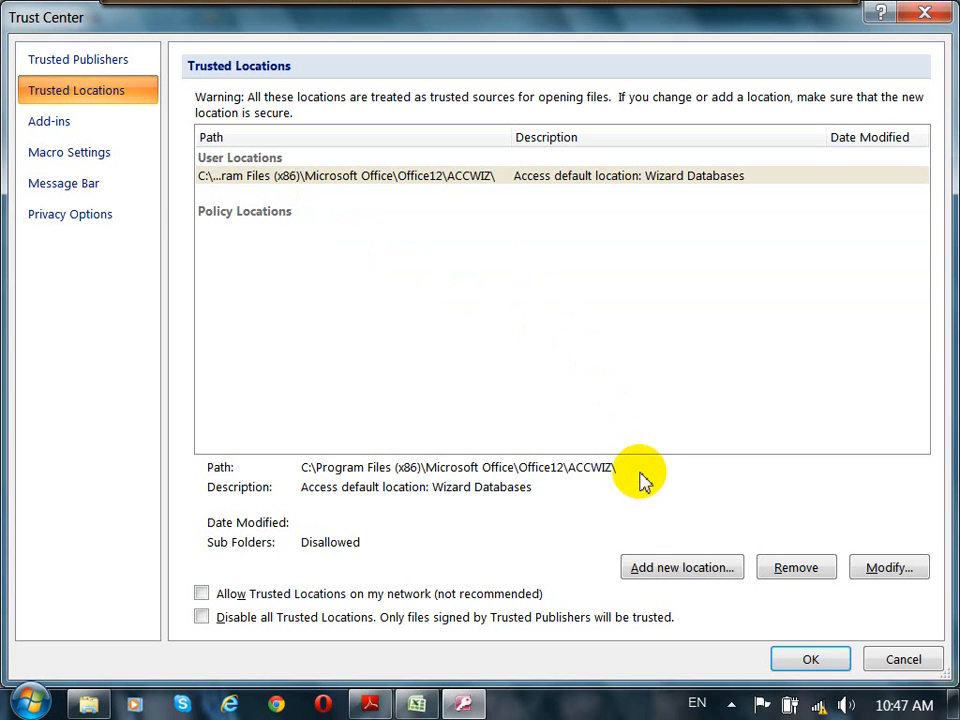
click(713, 569)
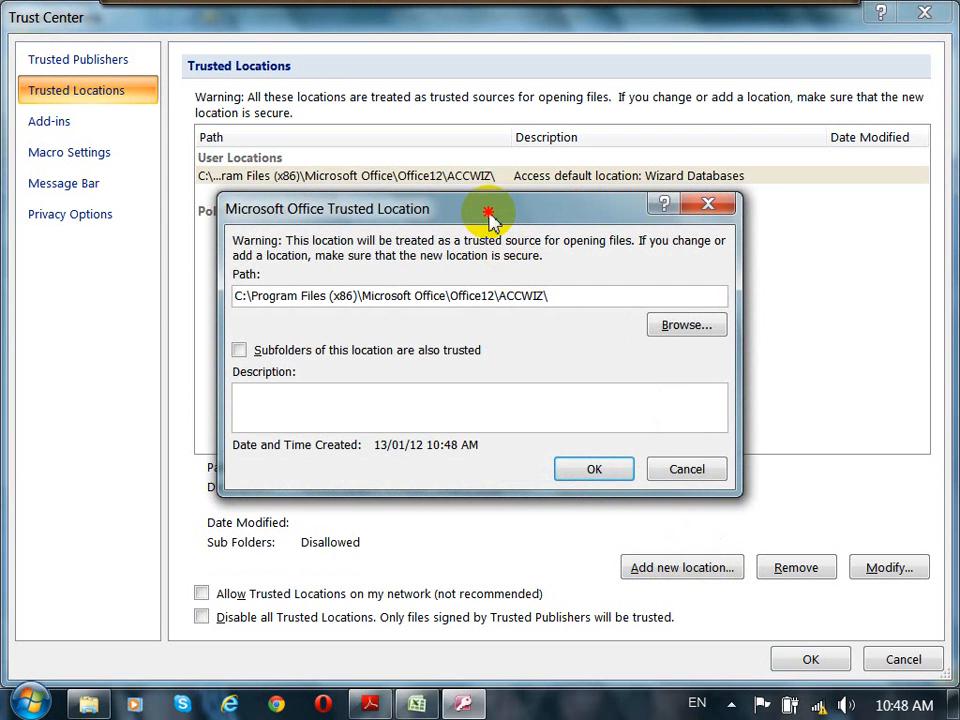
Step: Browse to the D:\My Folder\My Database folder as the new trusted location's path
drag(489, 214, 472, 152)
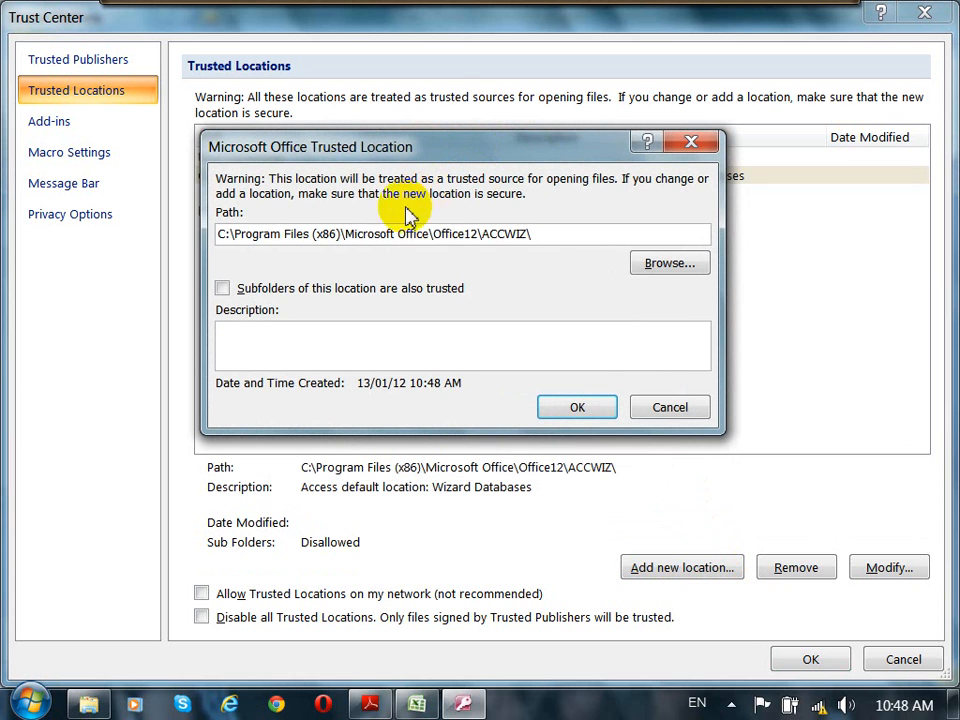
drag(551, 236, 231, 236)
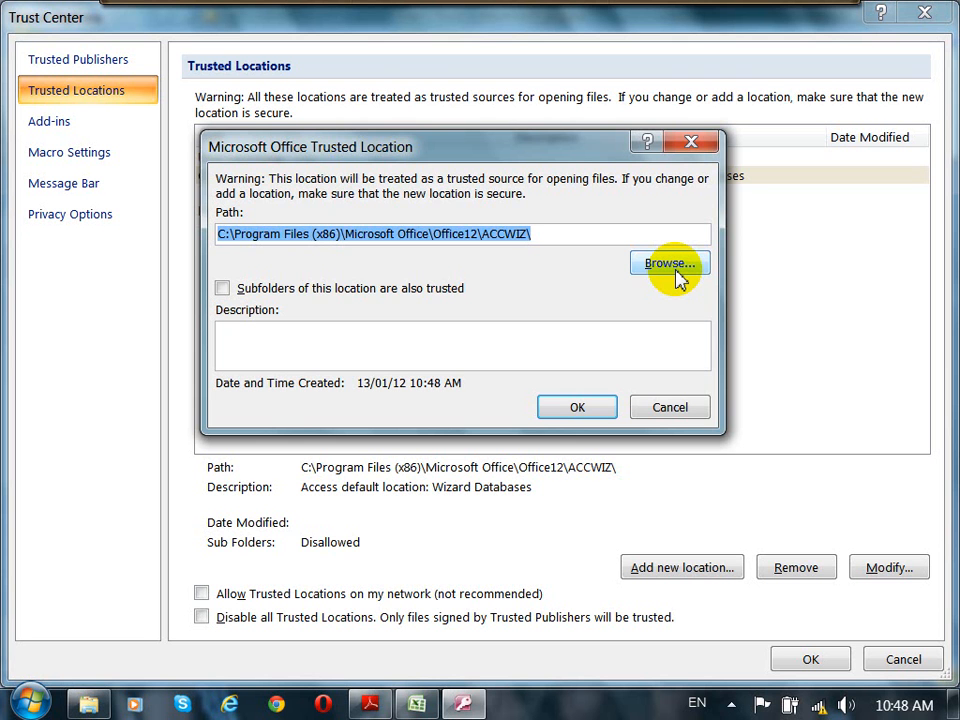
click(676, 268)
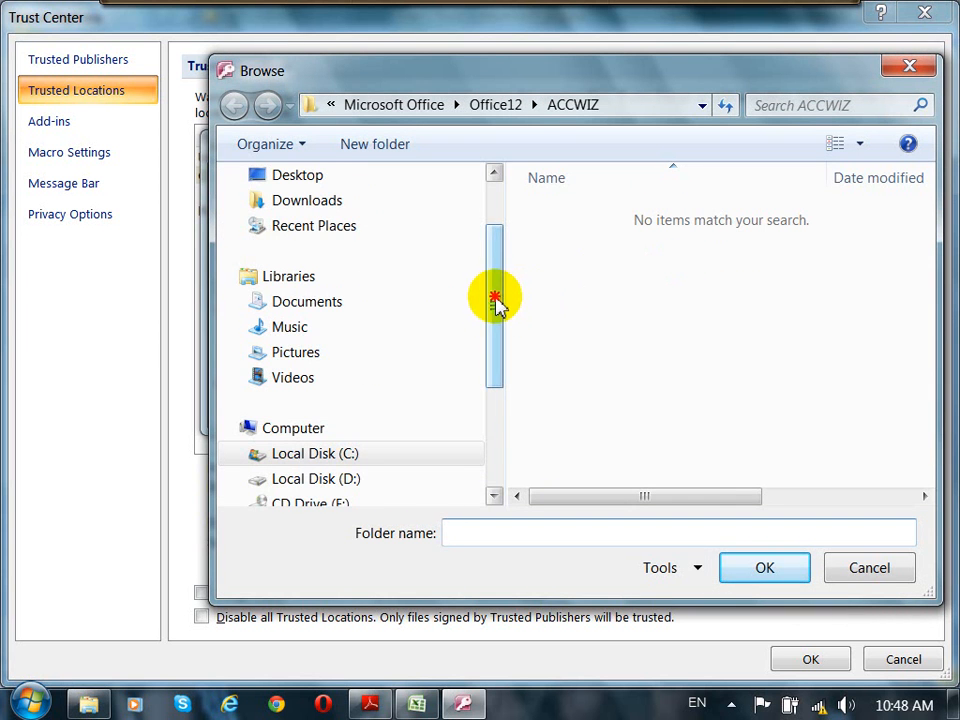
drag(497, 304, 497, 380)
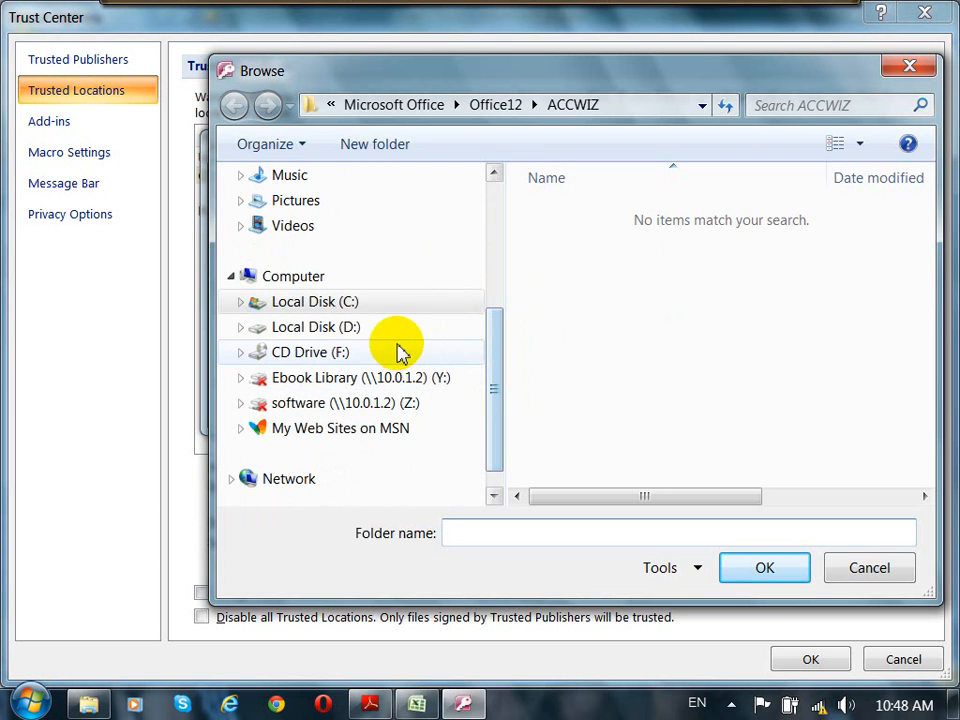
click(347, 330)
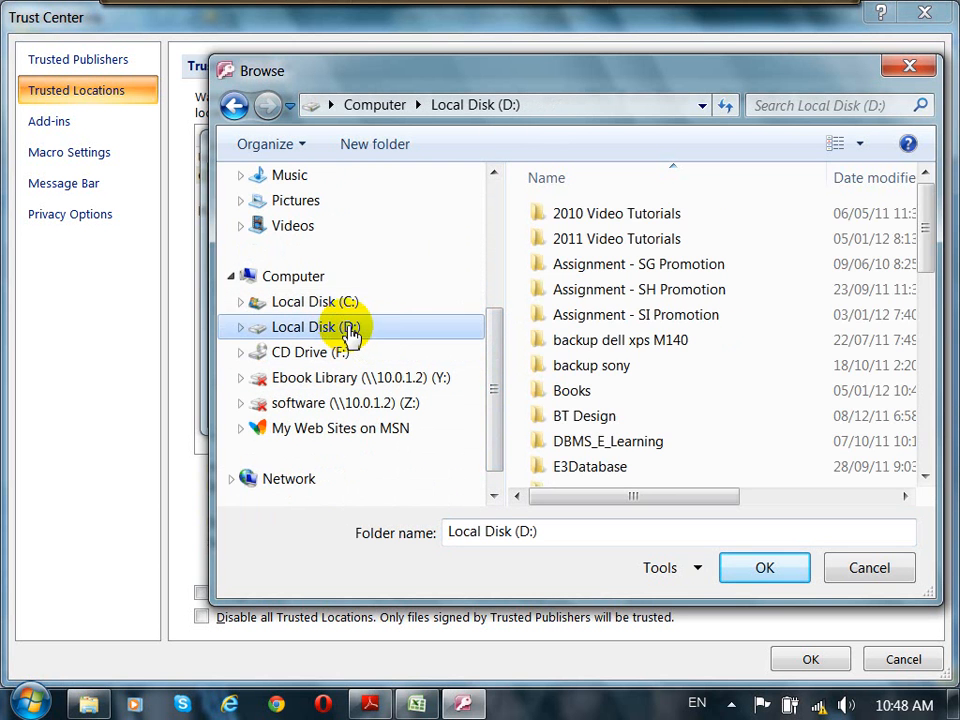
drag(927, 222, 926, 317)
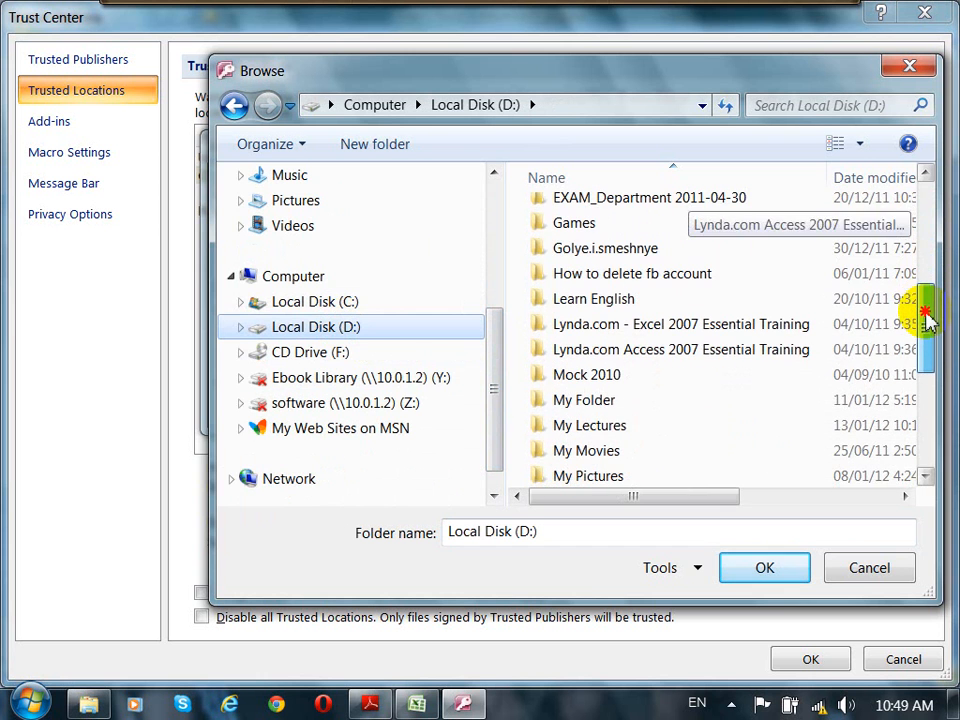
click(598, 404)
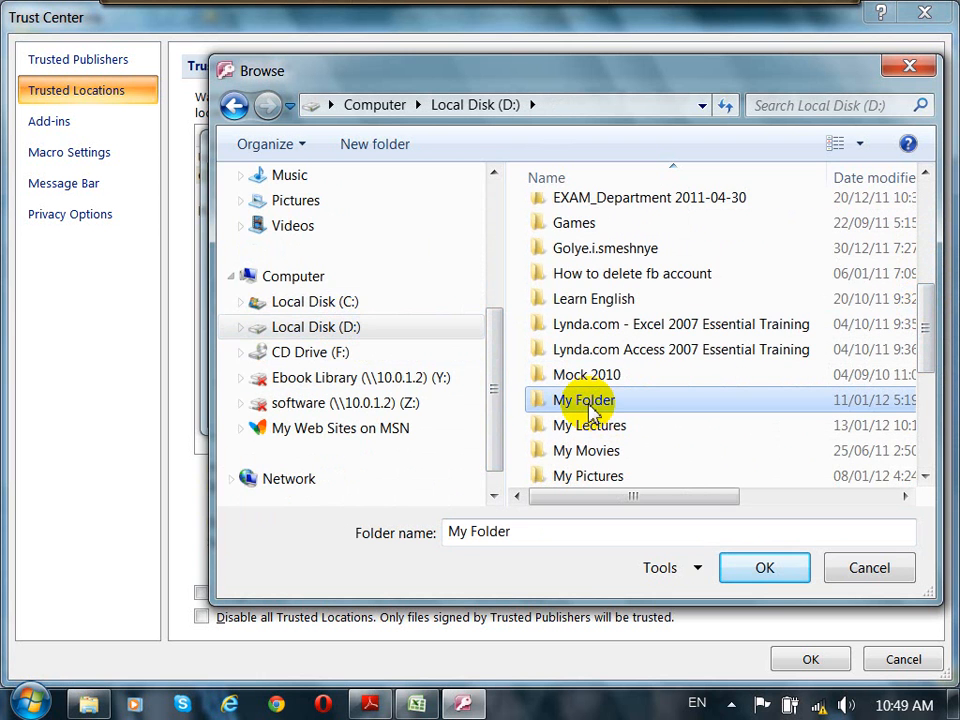
double_click(598, 404)
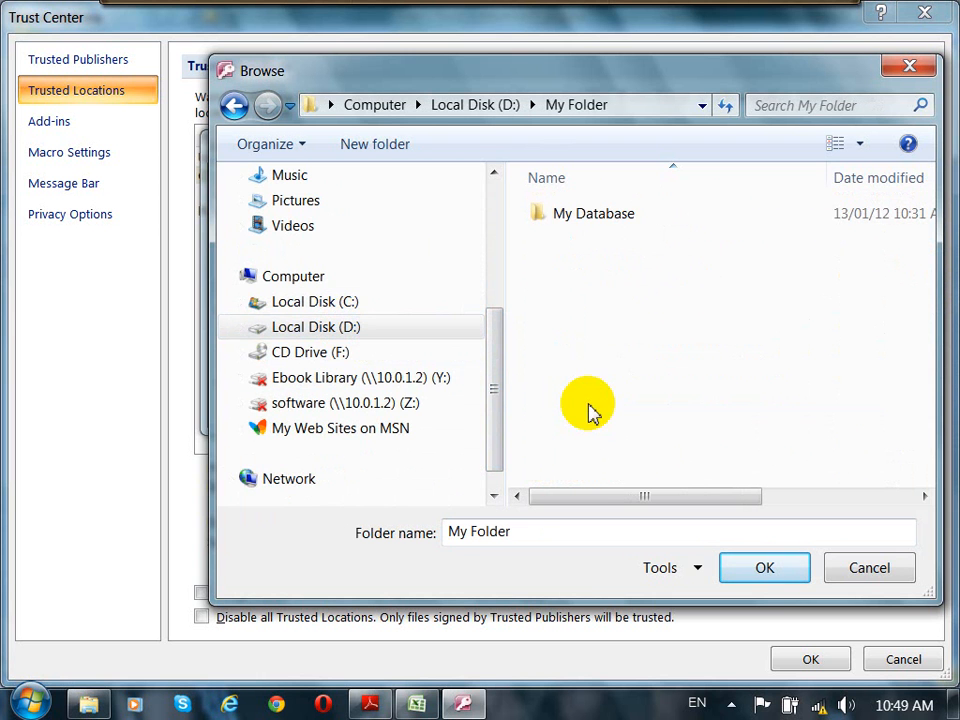
click(596, 222)
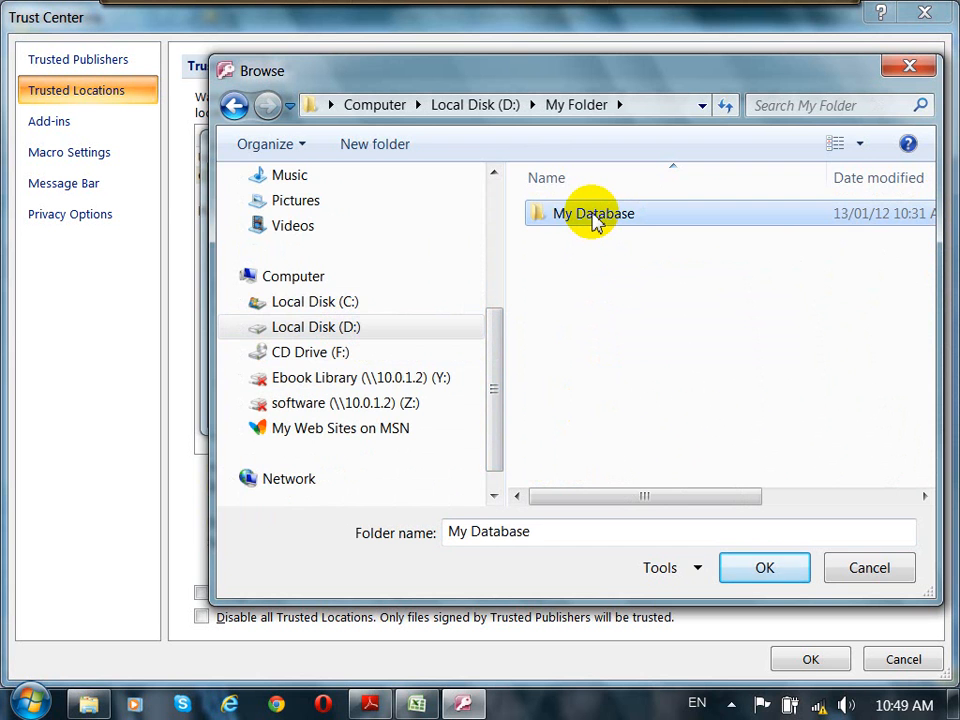
double_click(596, 222)
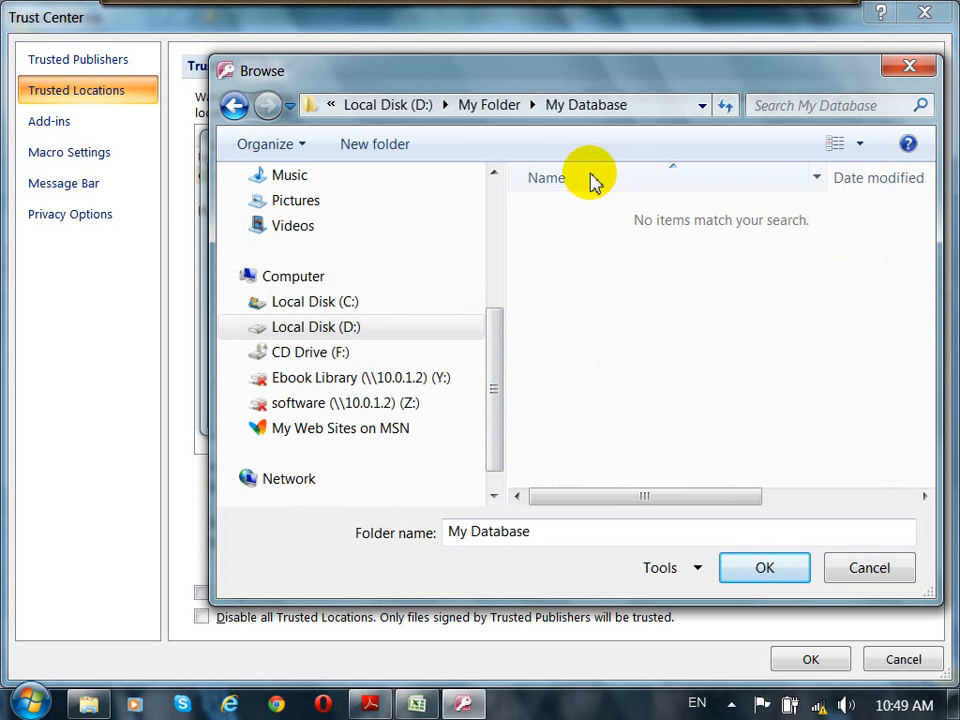
click(784, 578)
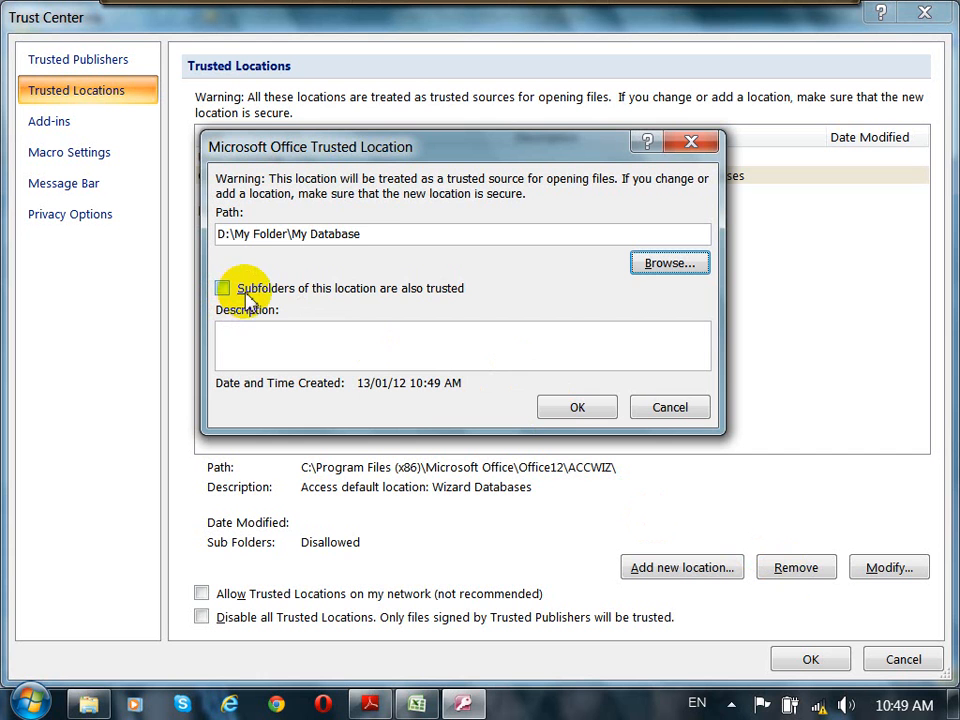
Step: Trust the location's subfolders as well and confirm adding the trusted location
drag(381, 236, 214, 236)
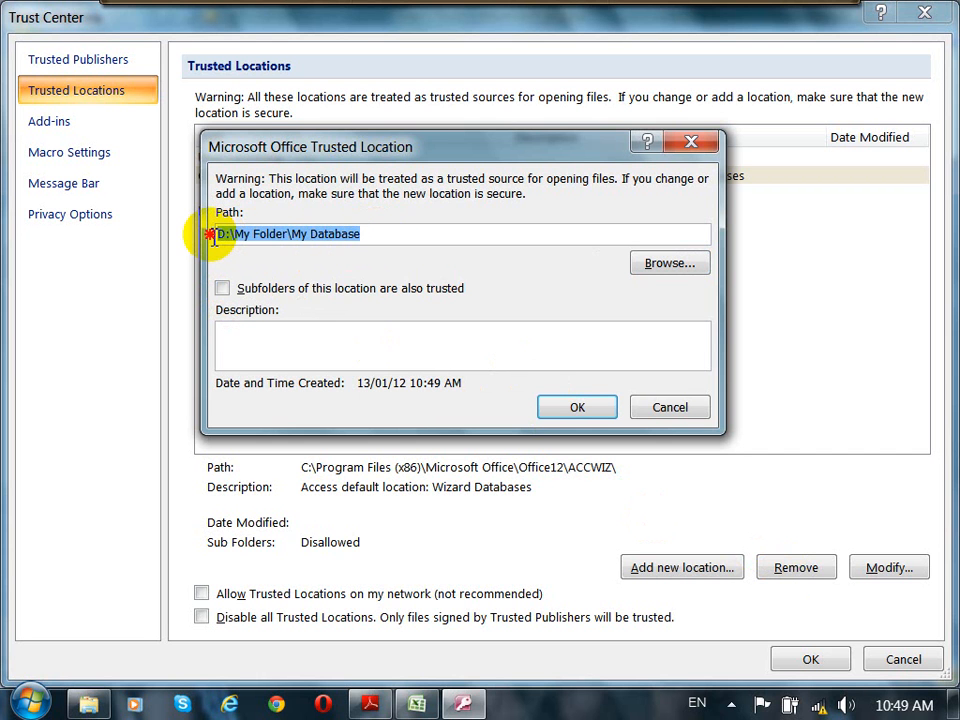
click(380, 232)
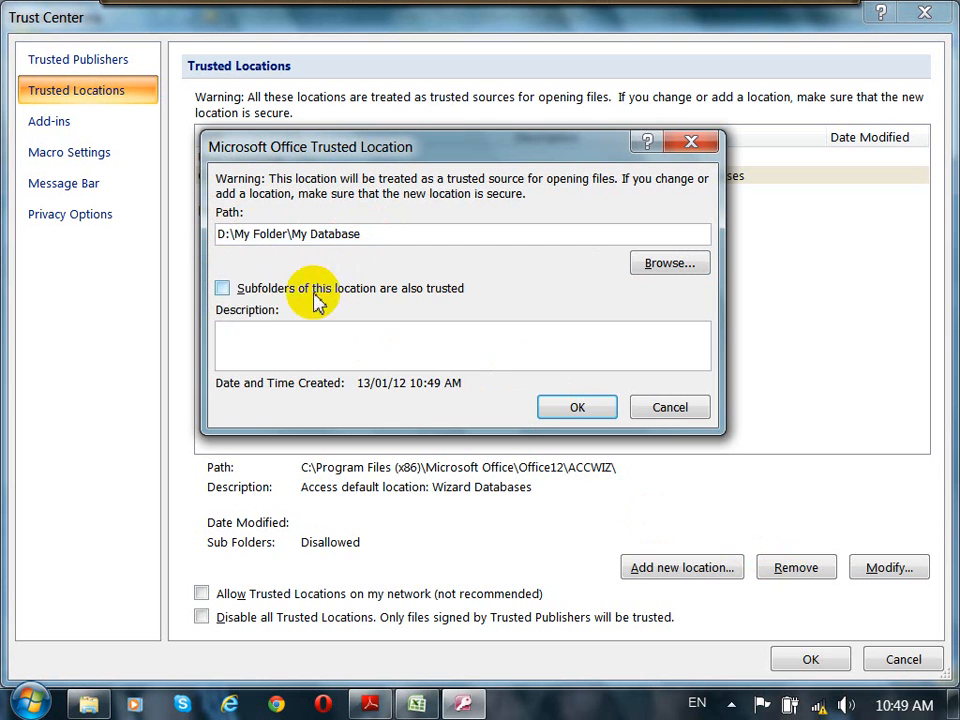
click(222, 294)
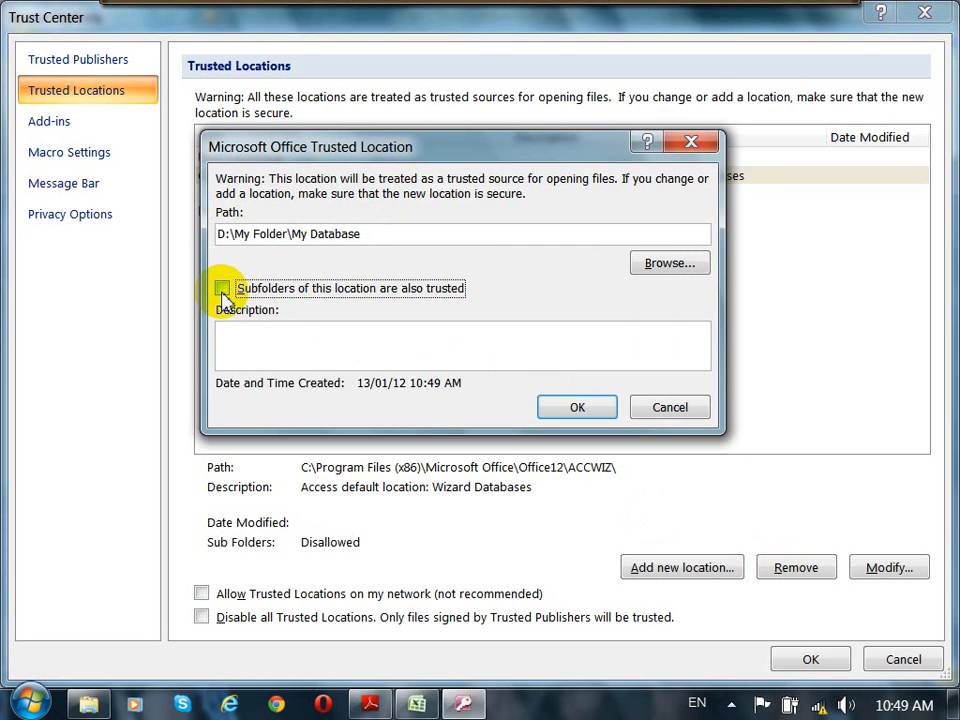
click(222, 290)
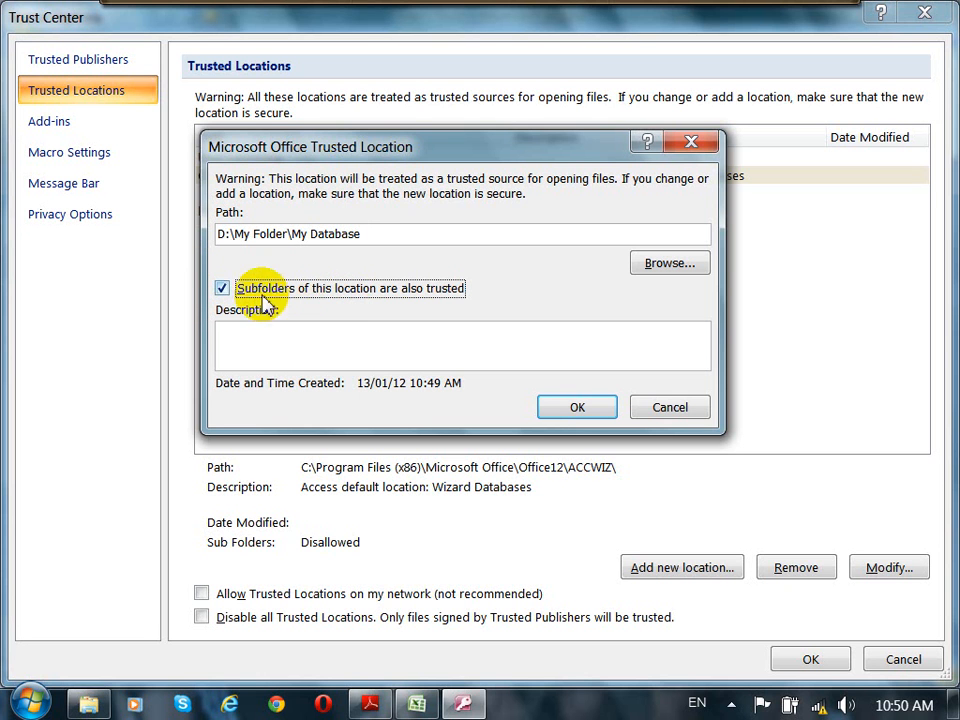
click(222, 292)
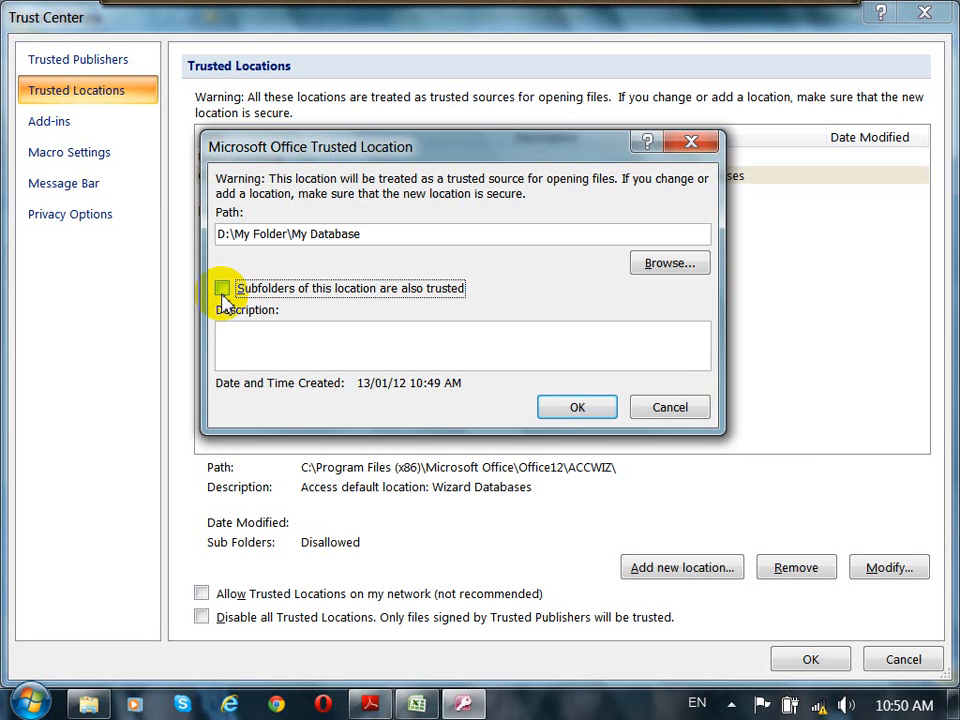
click(223, 297)
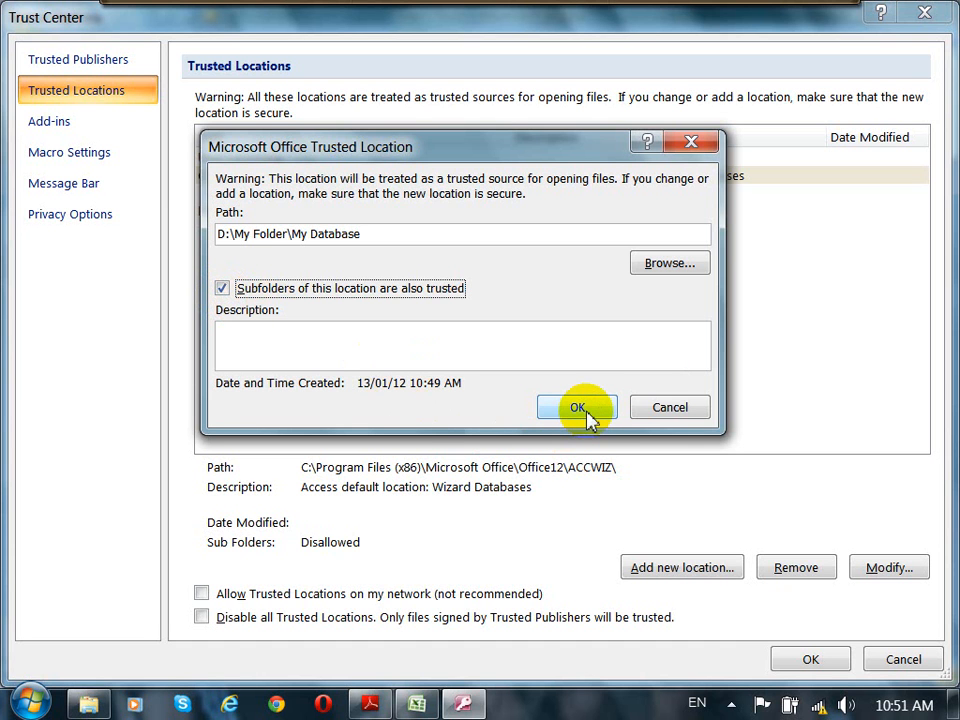
click(534, 234)
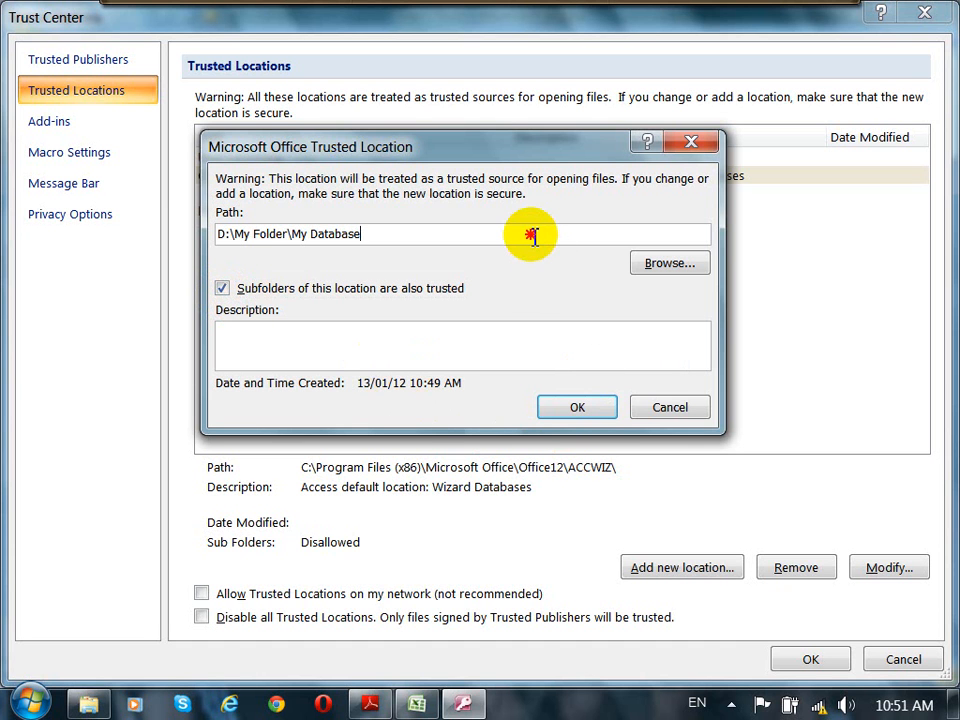
click(575, 408)
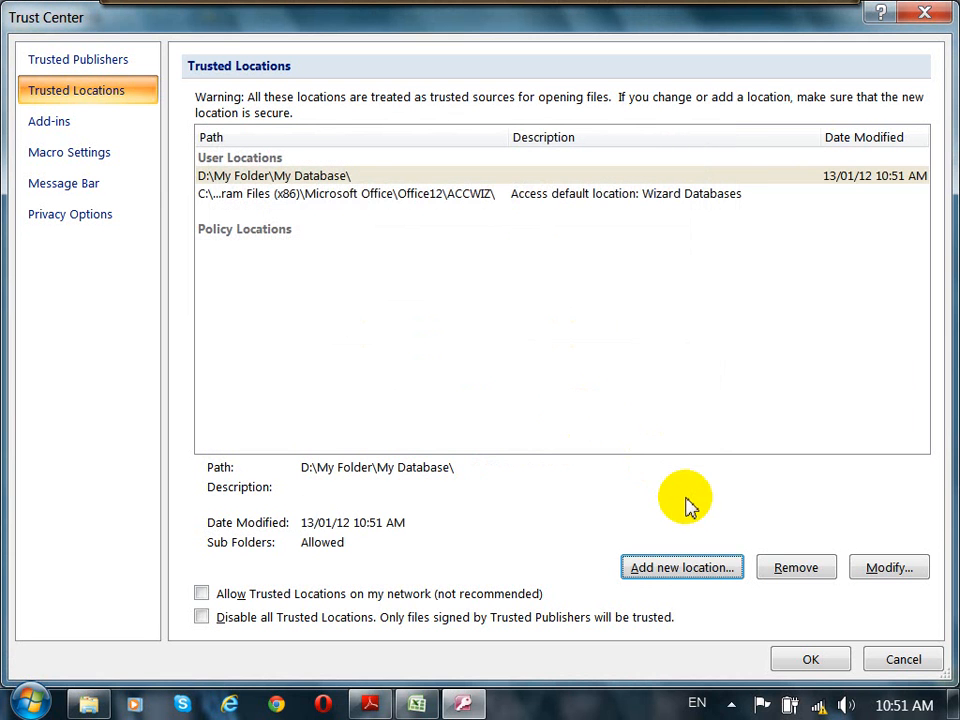
Step: Open the D:\My Folder\My Database location's settings for review and close the dialog
click(298, 180)
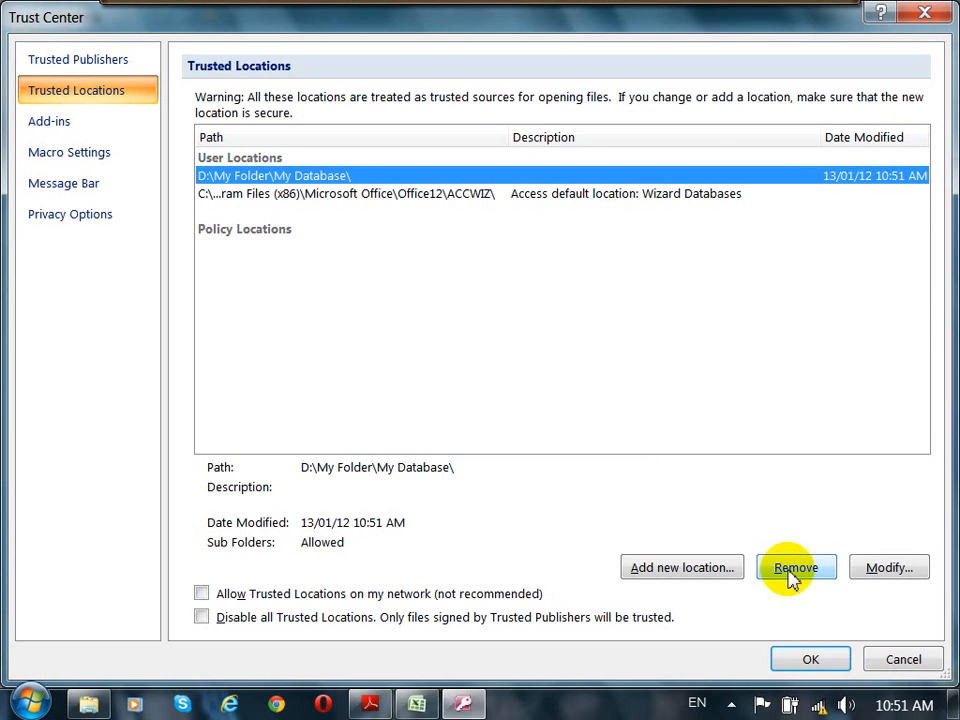
click(298, 195)
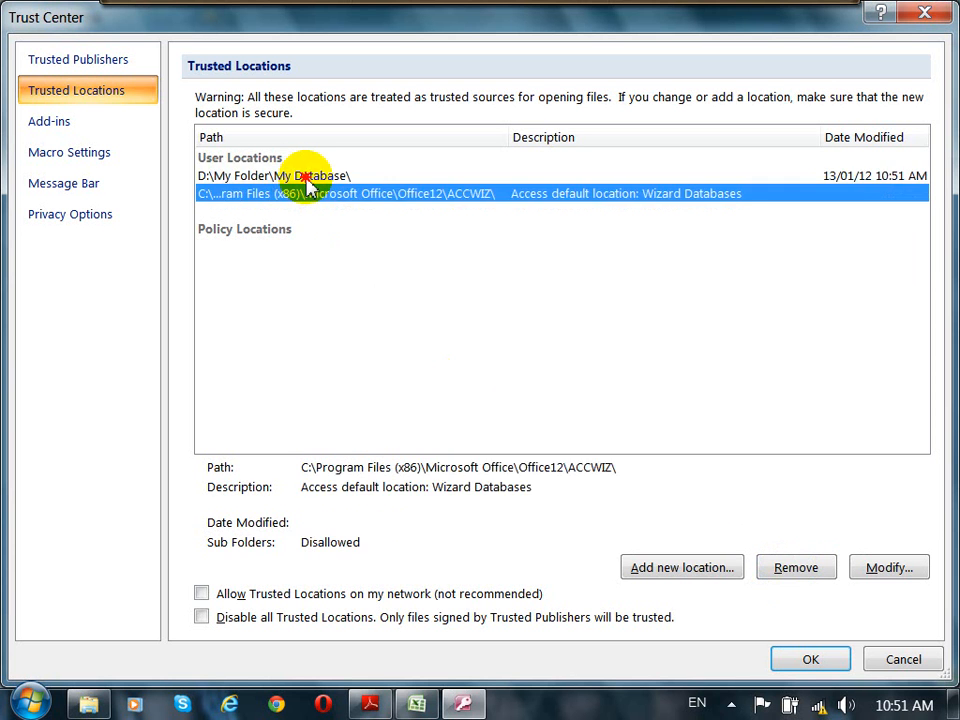
click(307, 178)
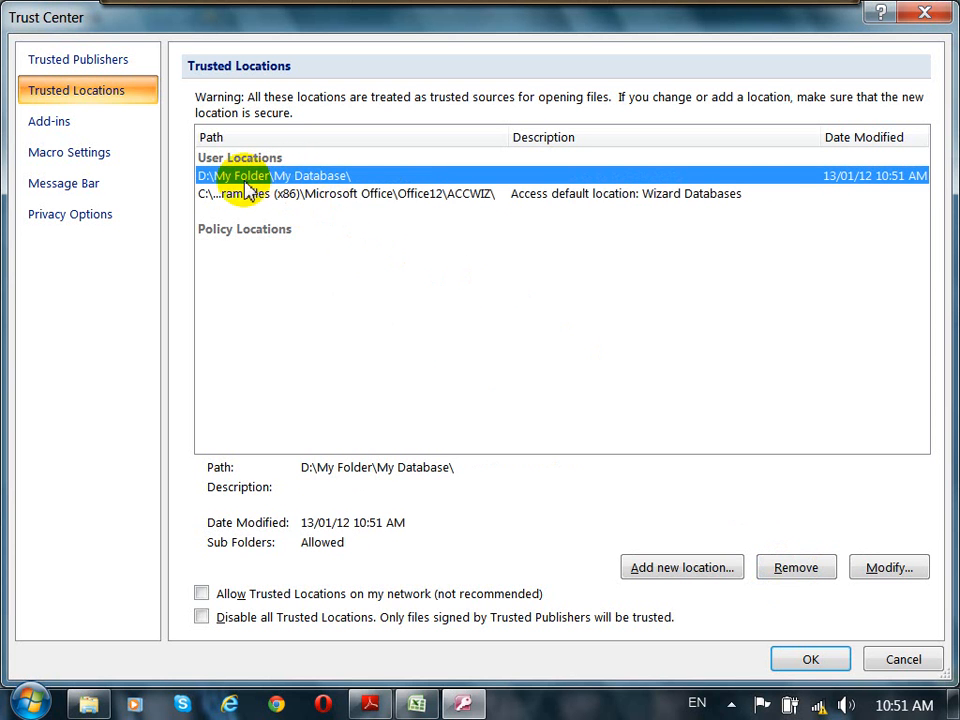
click(888, 568)
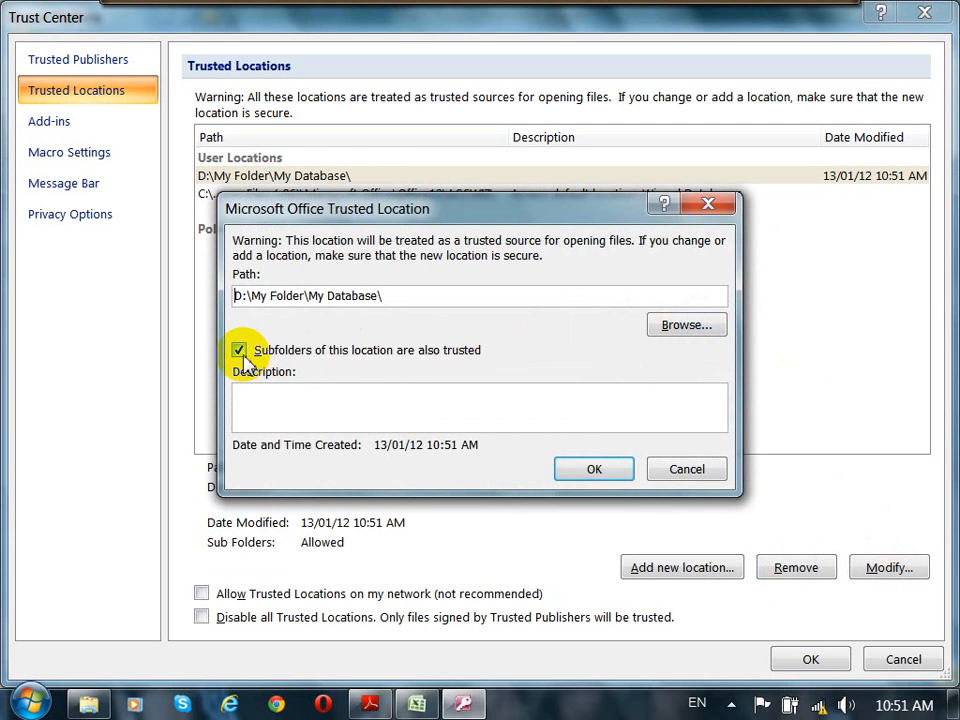
click(274, 402)
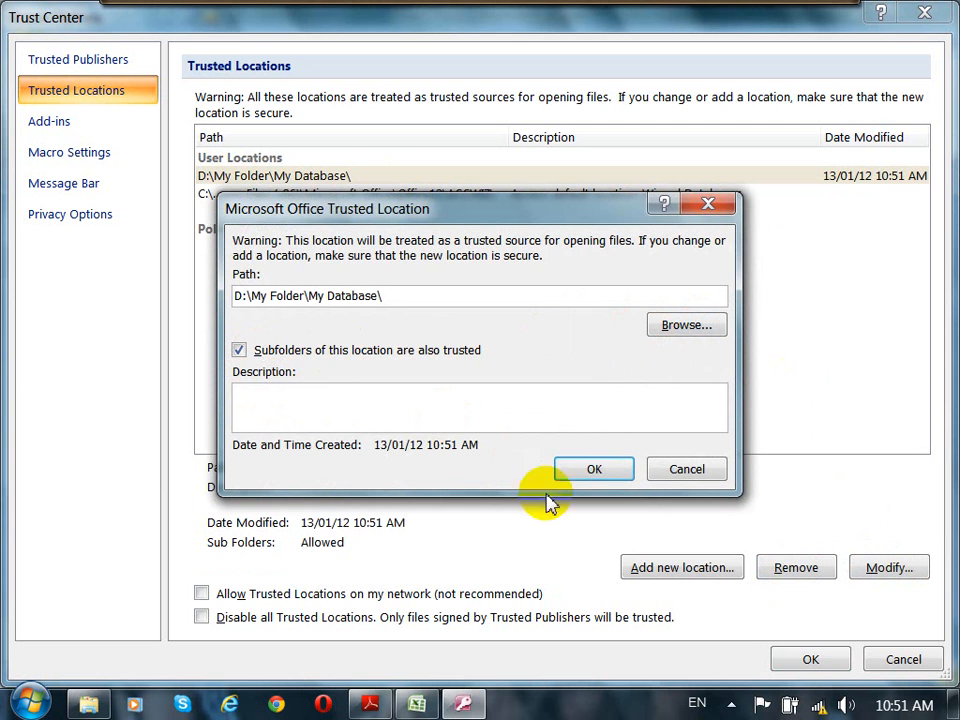
click(601, 468)
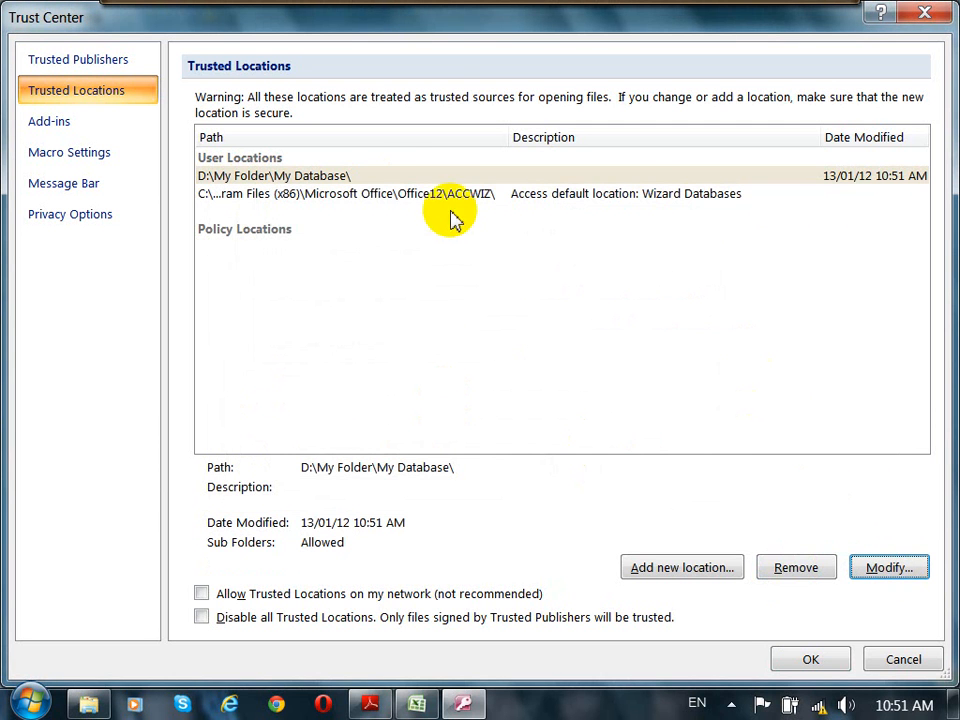
Step: Close the Trust Center and Access Options, applying the new trusted location
click(337, 179)
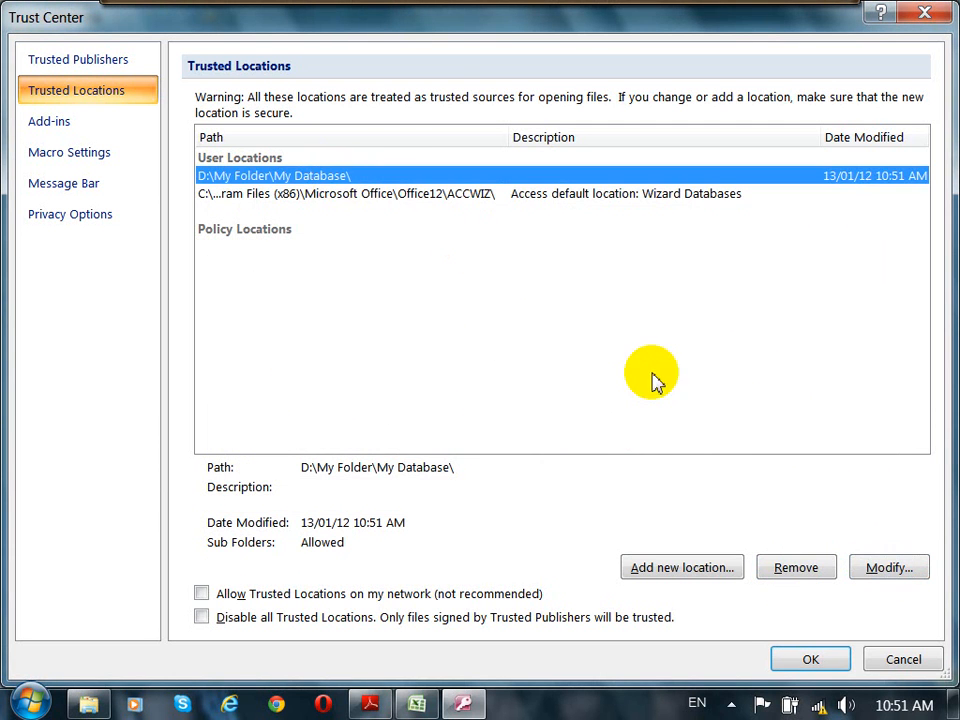
click(814, 659)
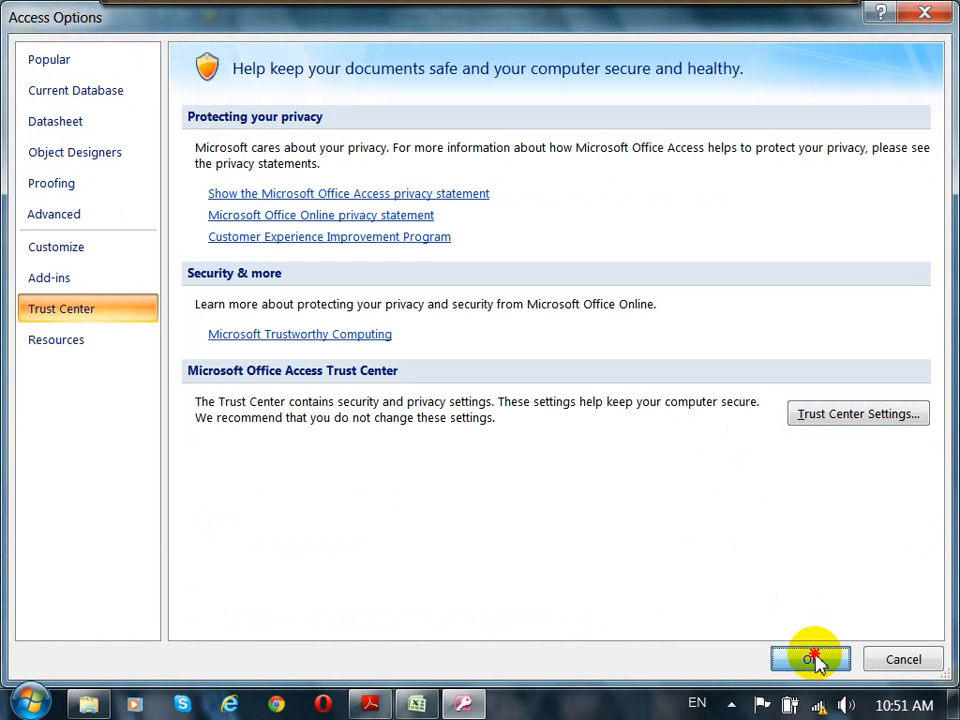
click(812, 659)
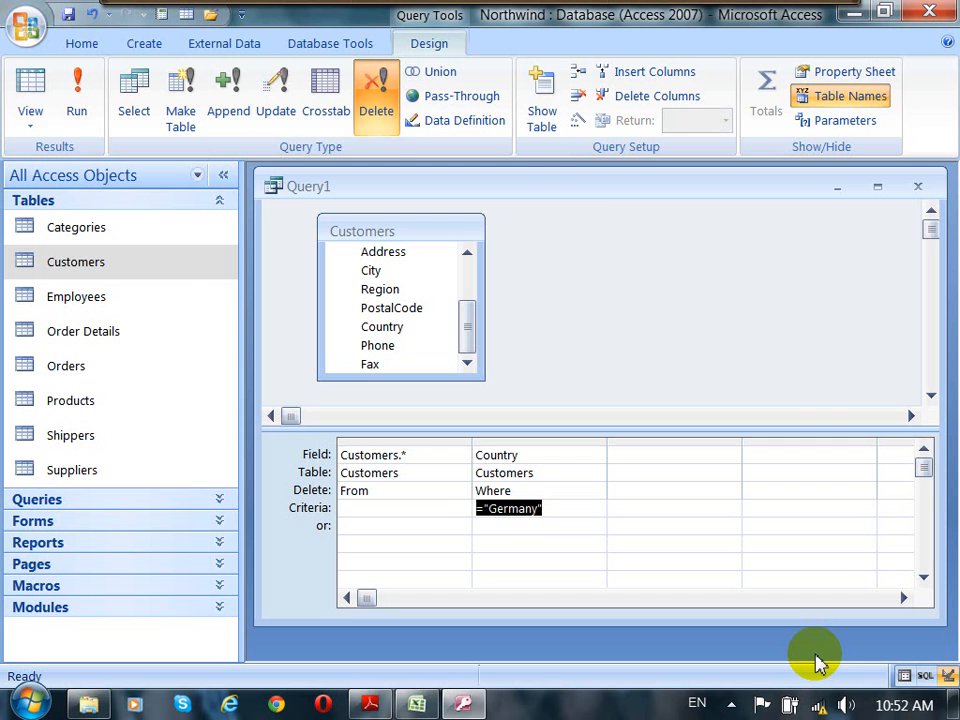
Step: Save the Delete query as qryDeleteCustomers and close the query window
click(68, 14)
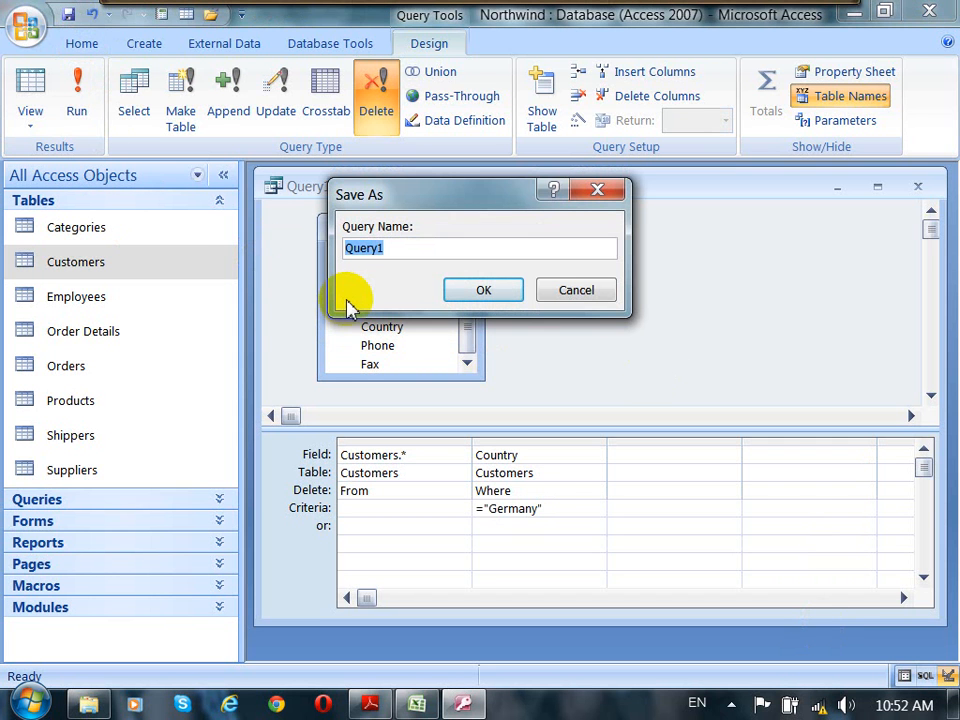
text(qry)
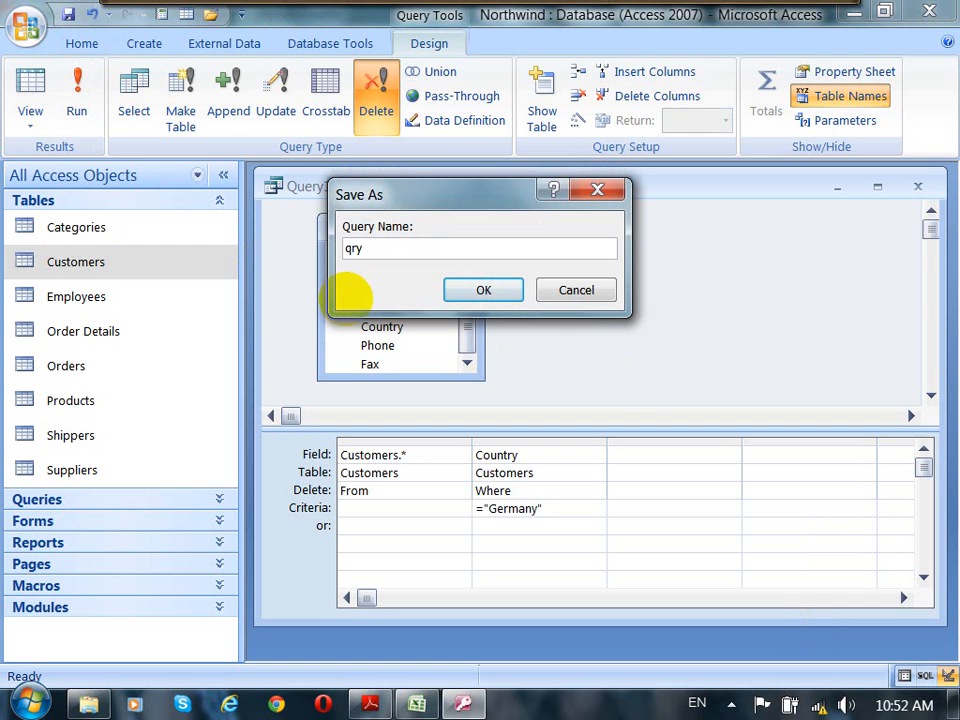
text(CustomerFromG)
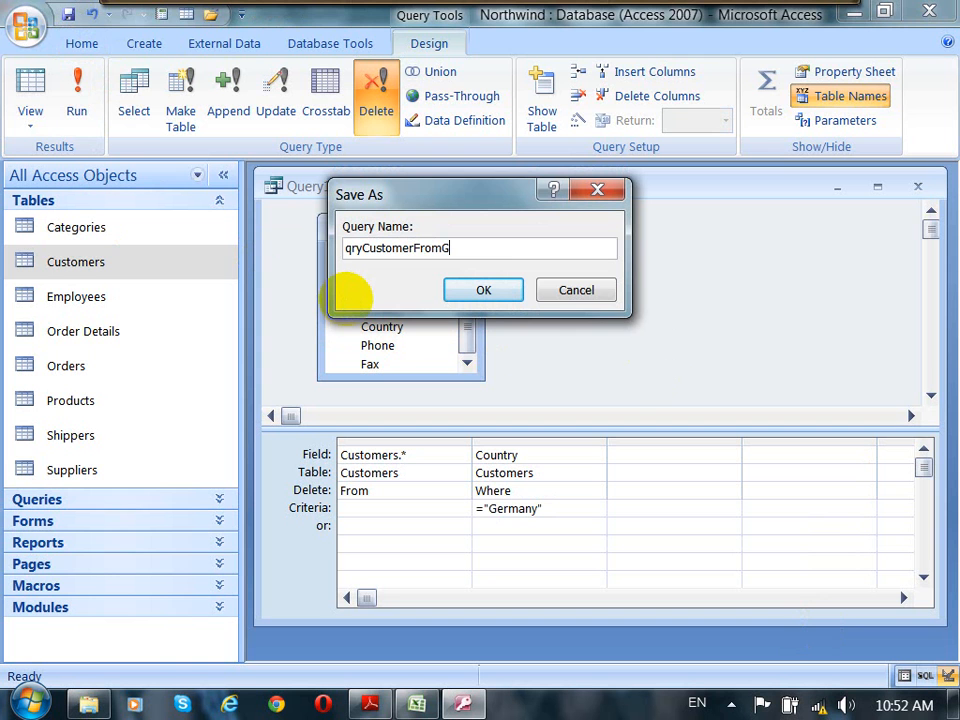
text(er)
key(BackSpace)
key(BackSpace)
key(BackSpace)
key(BackSpace)
key(BackSpace)
key(BackSpace)
key(BackSpace)
key(BackSpace)
key(BackSpace)
key(BackSpace)
key(BackSpace)
key(BackSpace)
key(BackSpace)
key(BackSpace)
key(BackSpace)
text(D)
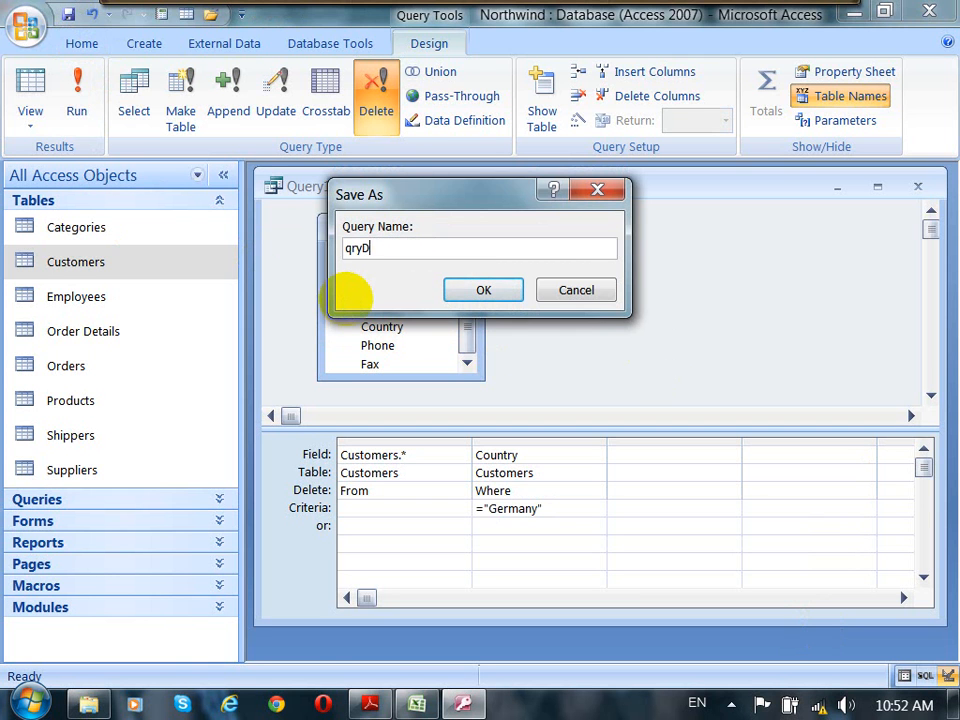
text(eleteCustomers)
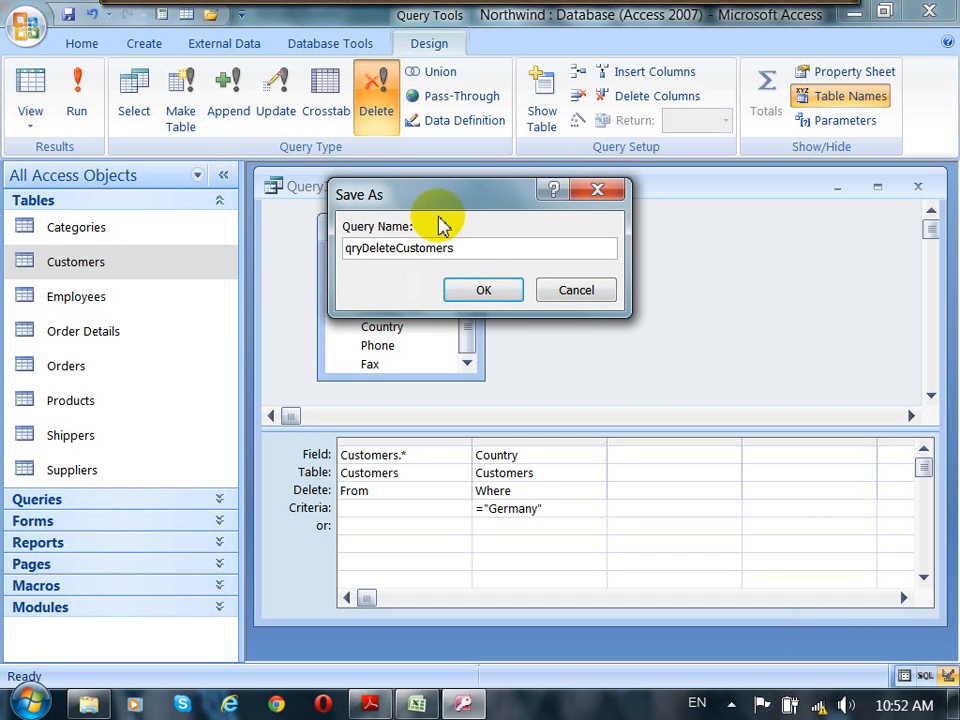
click(484, 290)
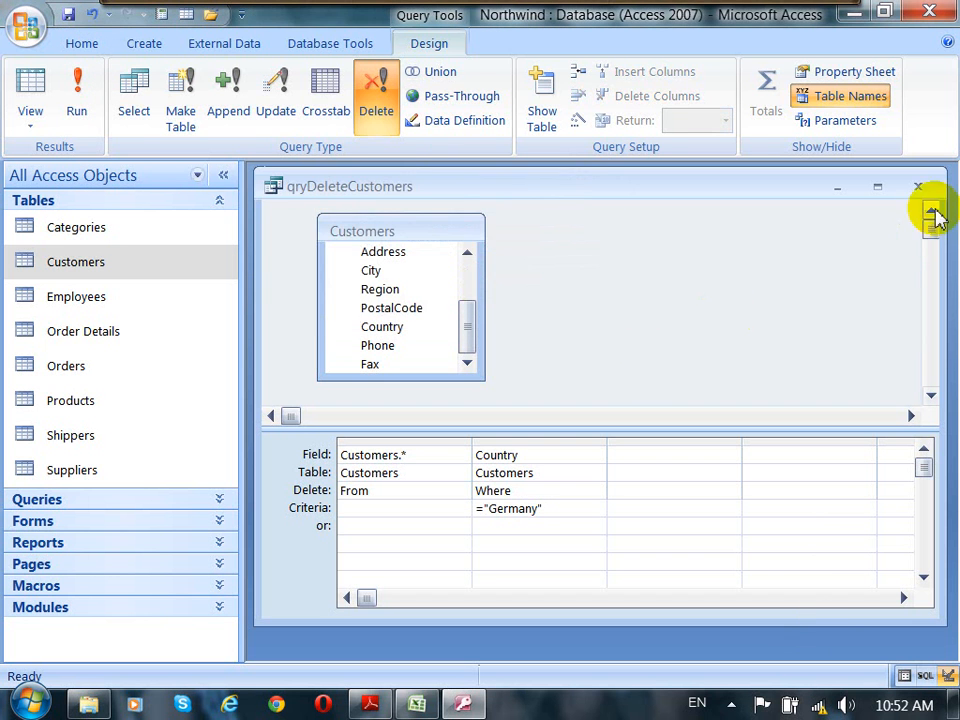
click(918, 187)
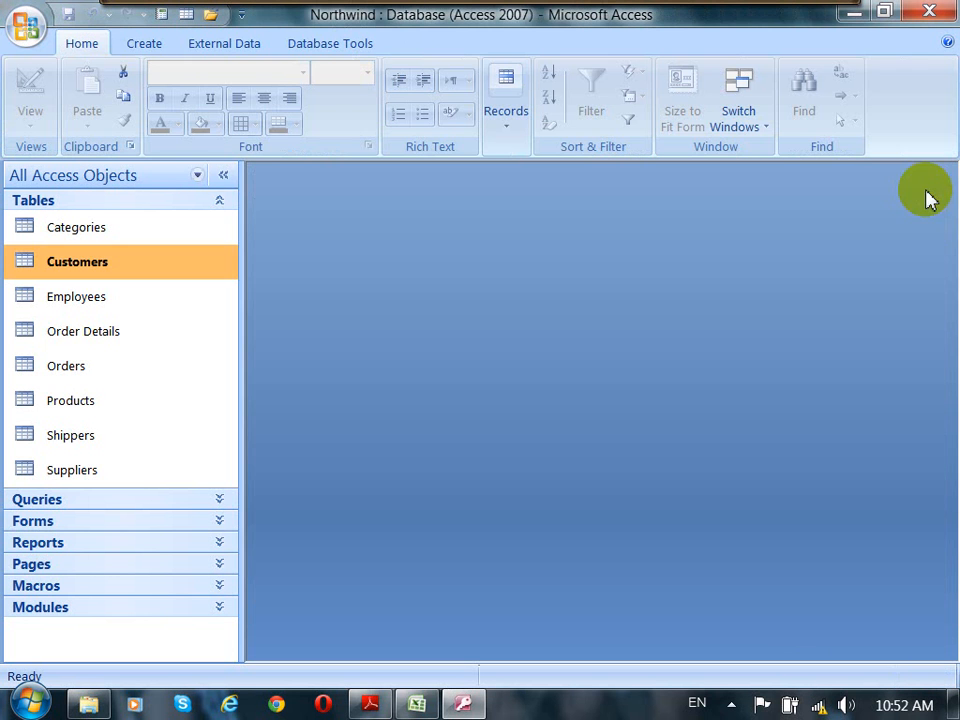
Step: Close Access and reopen Northwind.accdb from the D:\My Folder\My Database folder
click(946, 11)
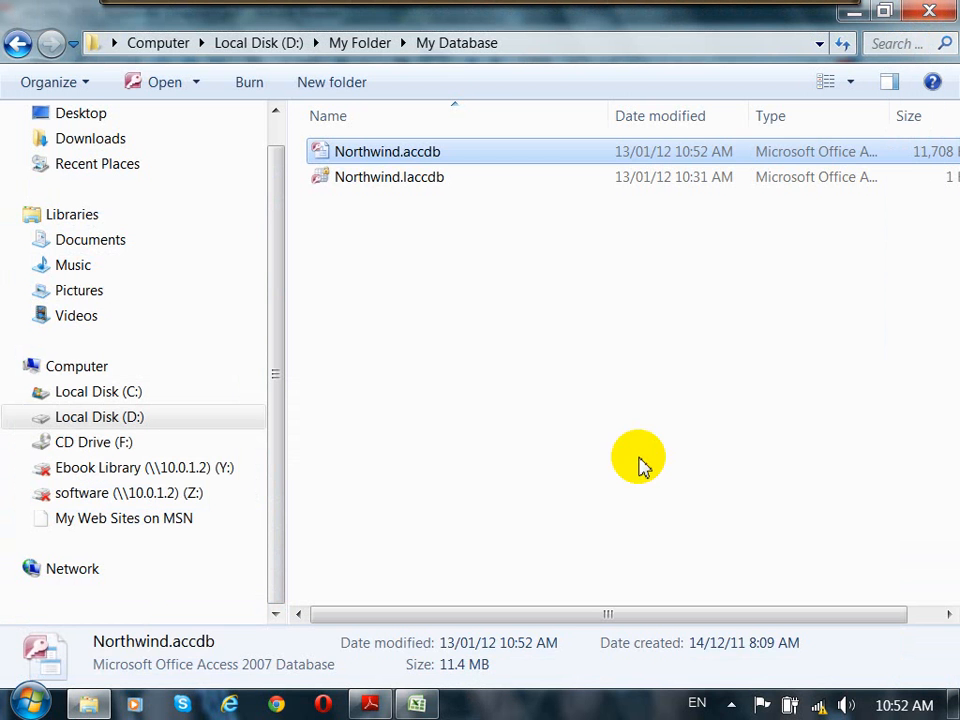
click(448, 388)
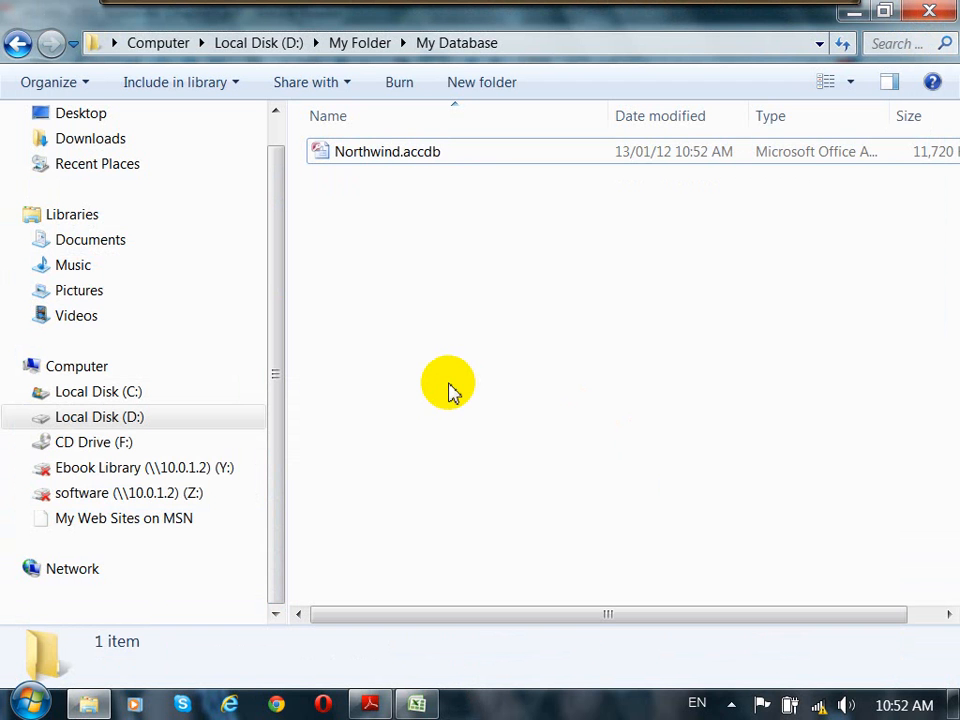
double_click(404, 155)
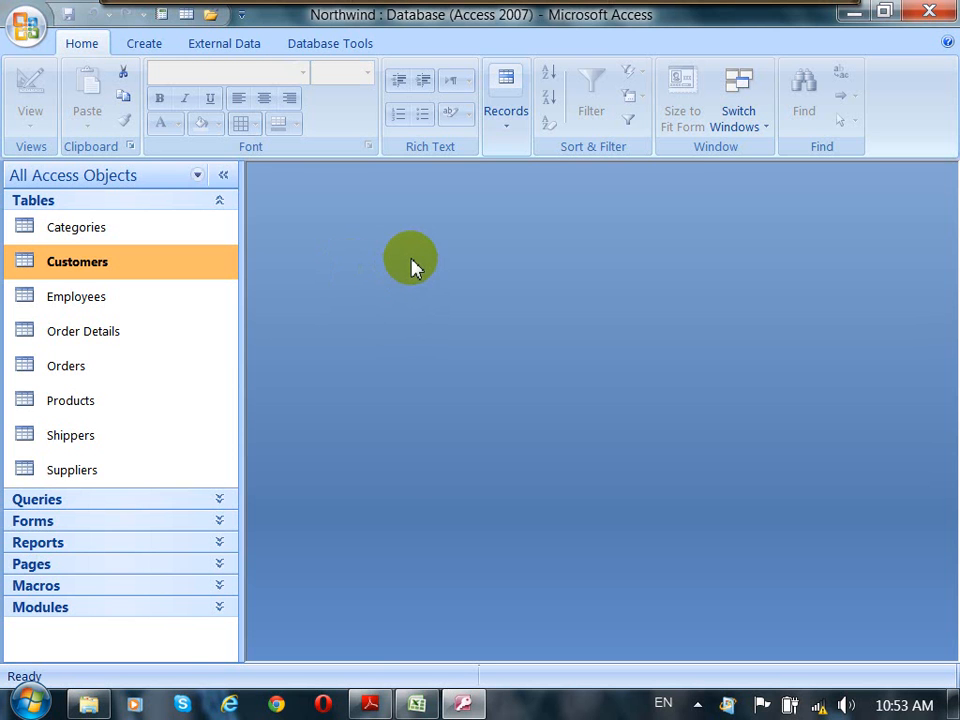
Step: Review the Delete Query section of the Access 2007 notes PDF
click(369, 703)
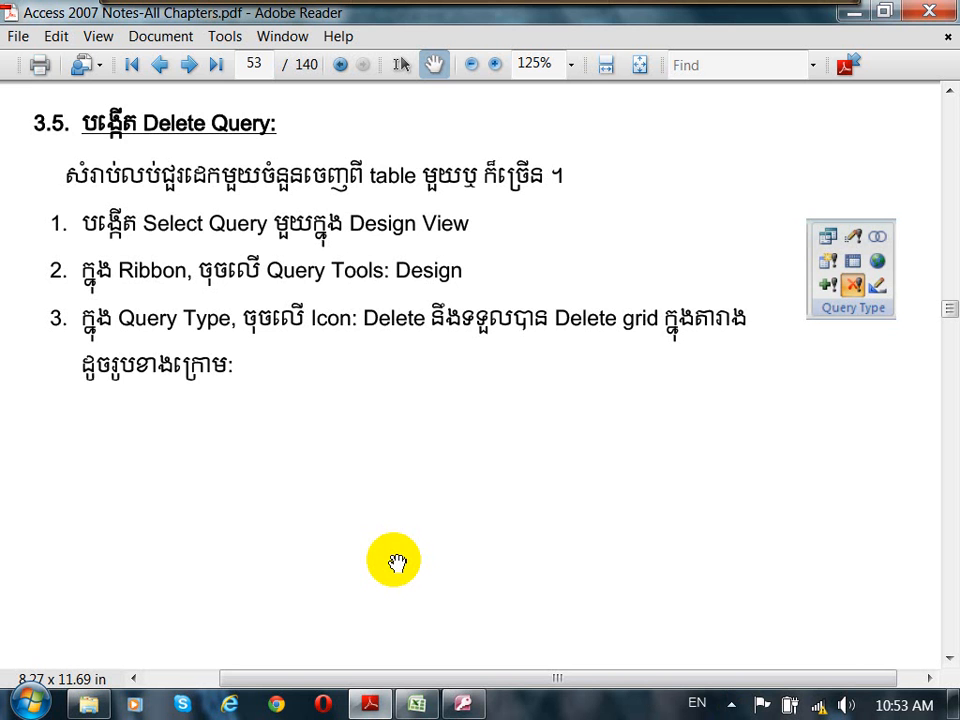
scroll(395, 563, down, 1)
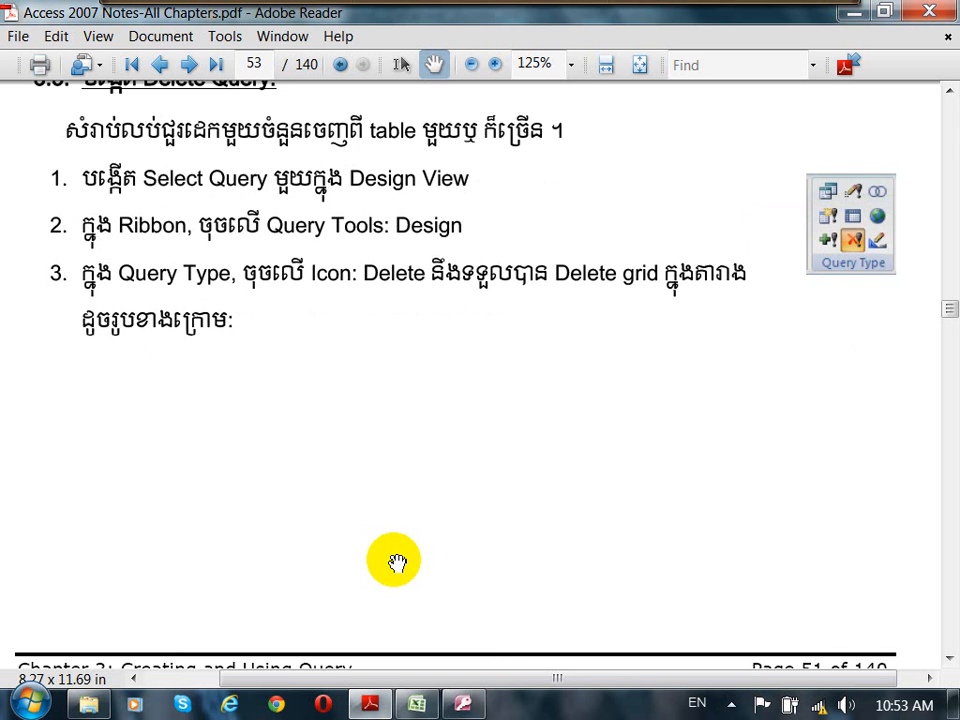
scroll(397, 563, up, 1)
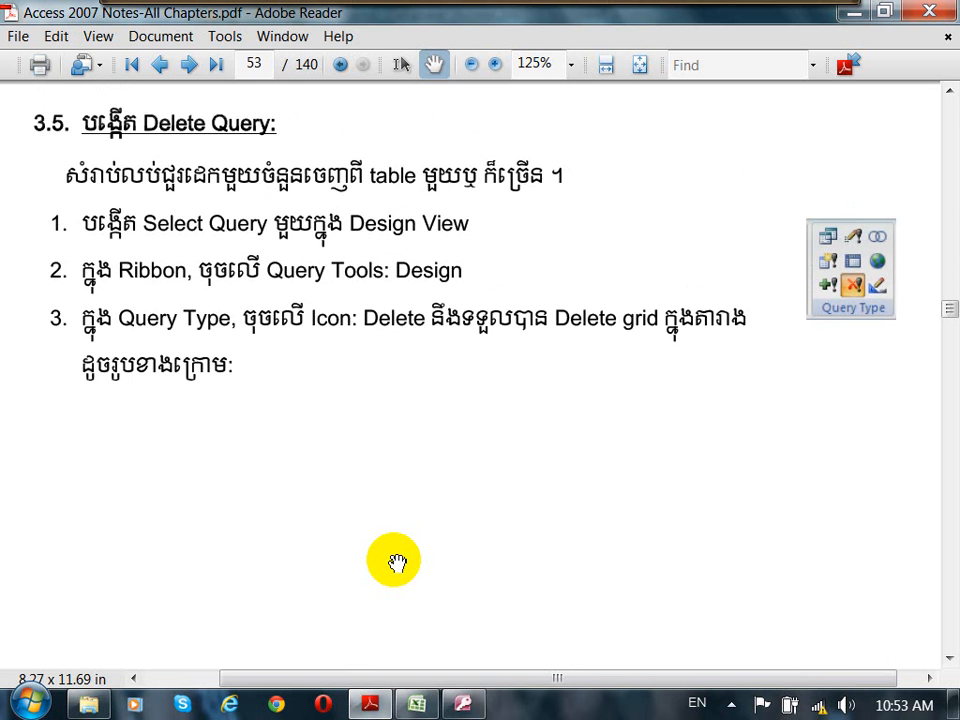
click(465, 702)
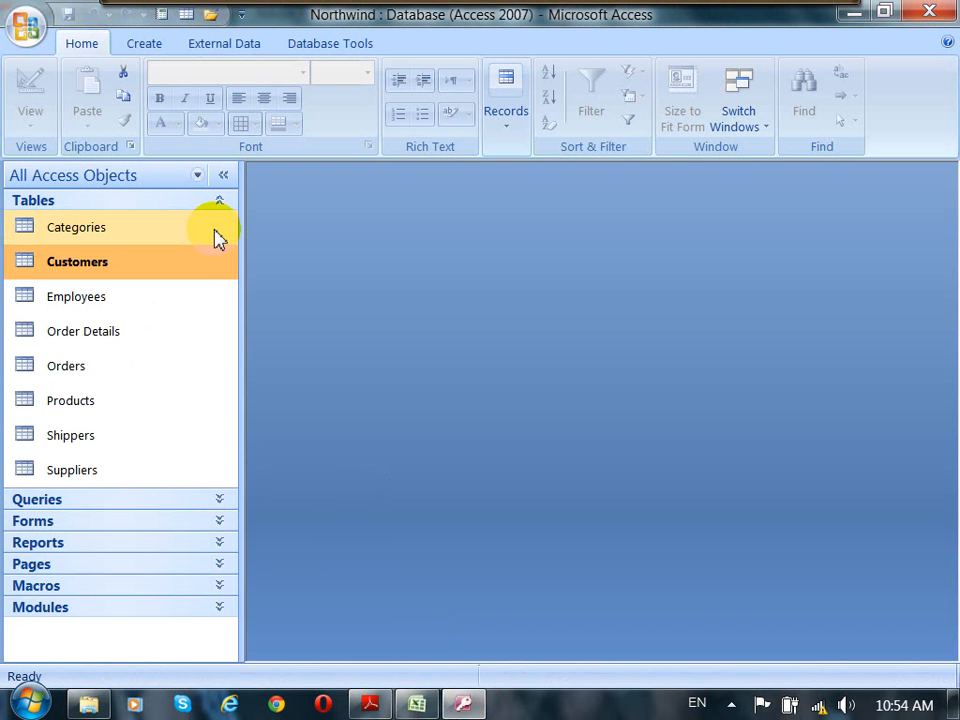
Step: Expand the Queries group and run qryDeleteCustomers, confirming both delete prompts
click(222, 206)
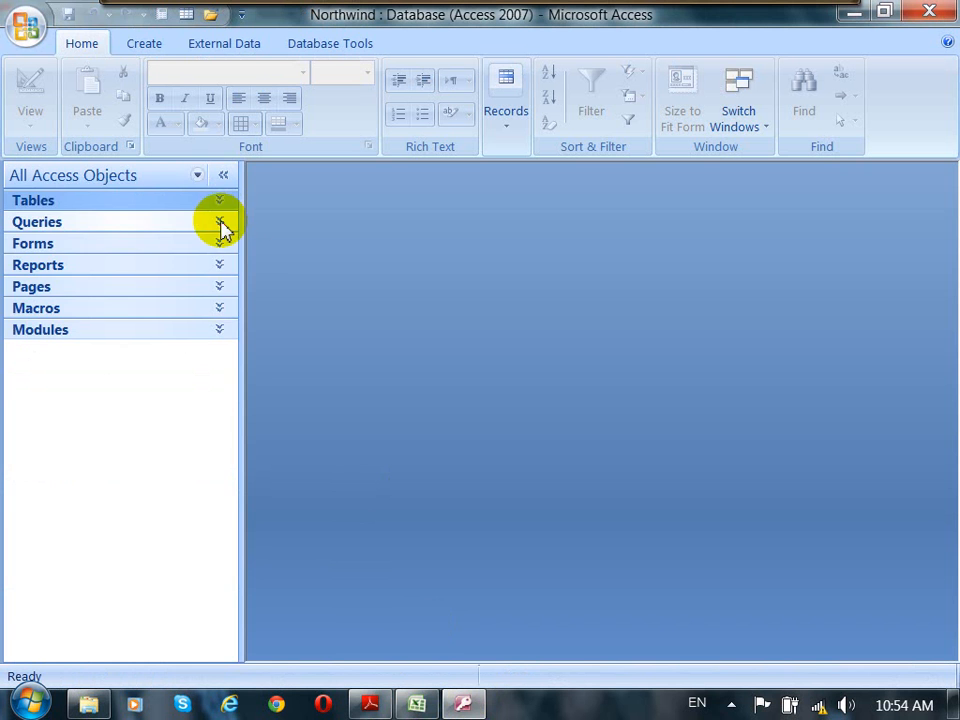
click(223, 222)
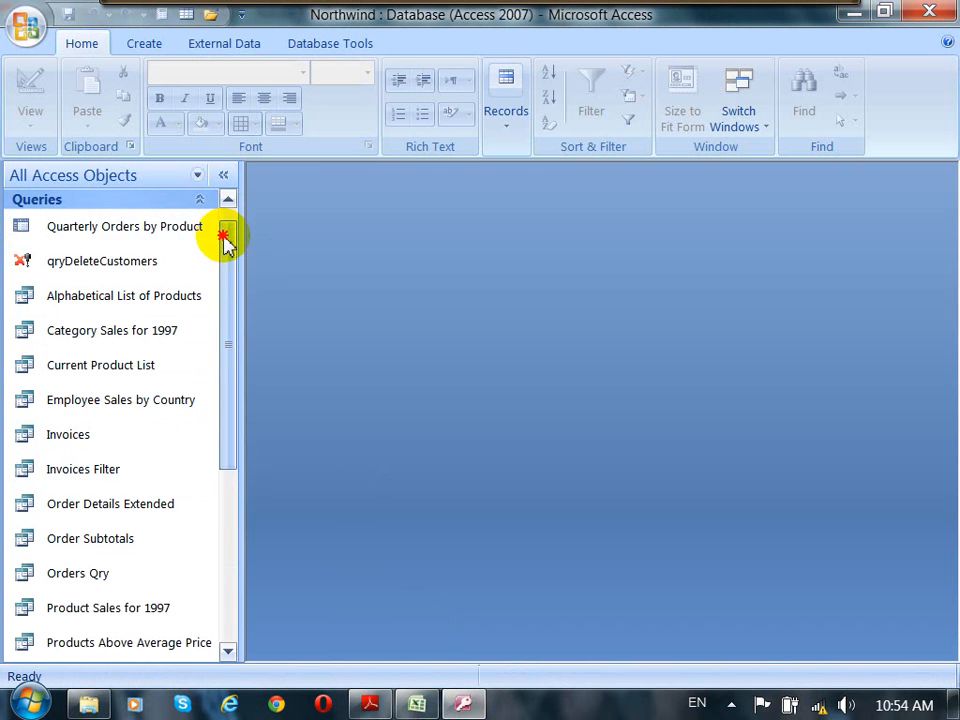
click(229, 220)
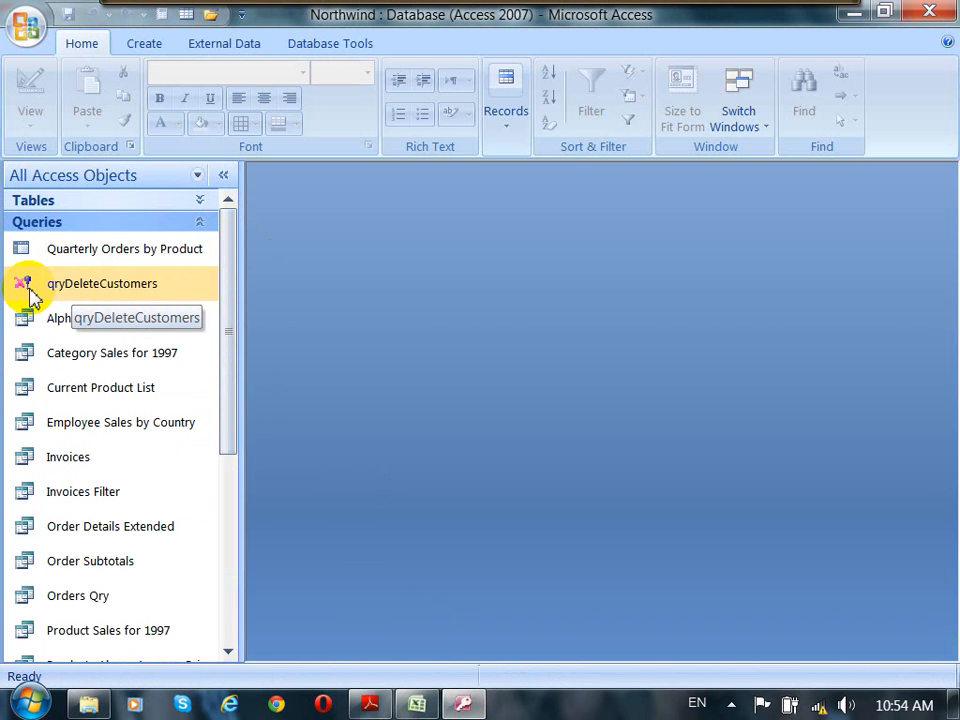
click(44, 362)
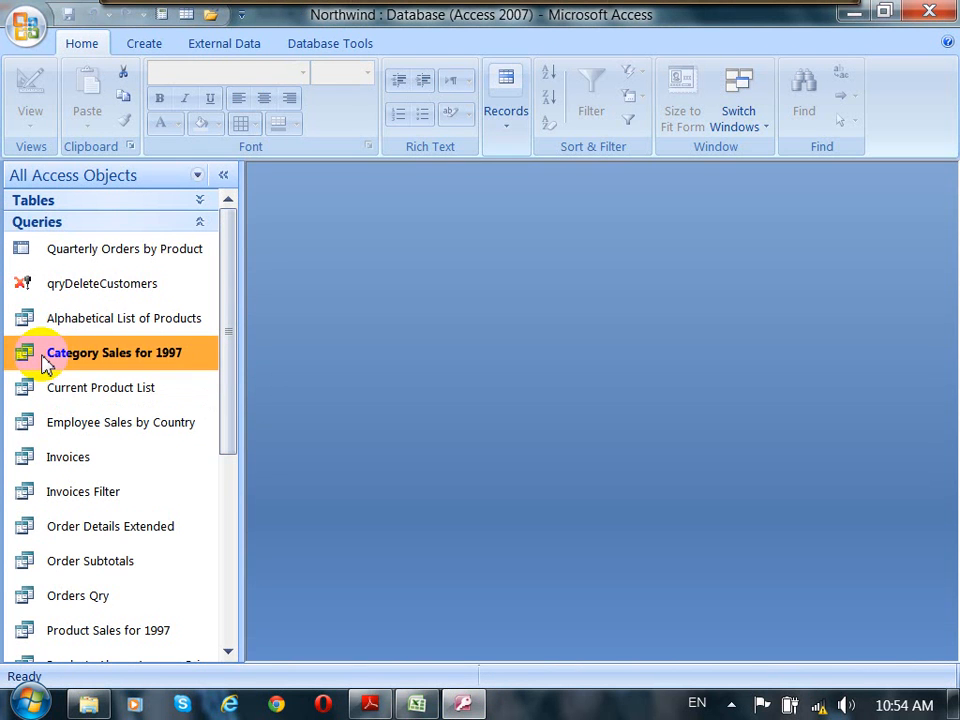
click(24, 425)
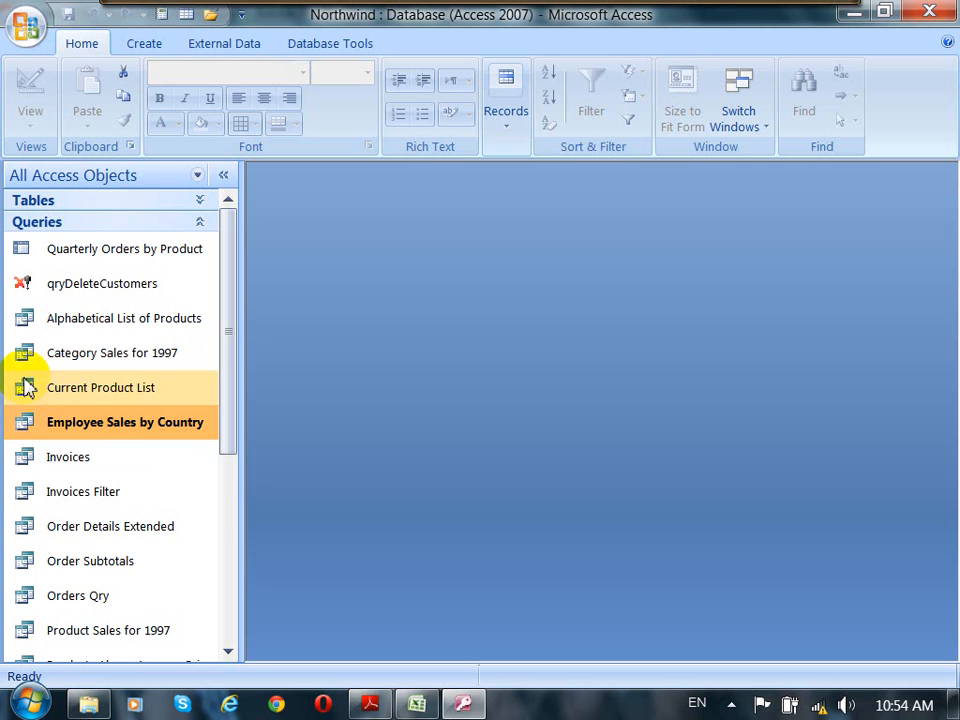
click(26, 290)
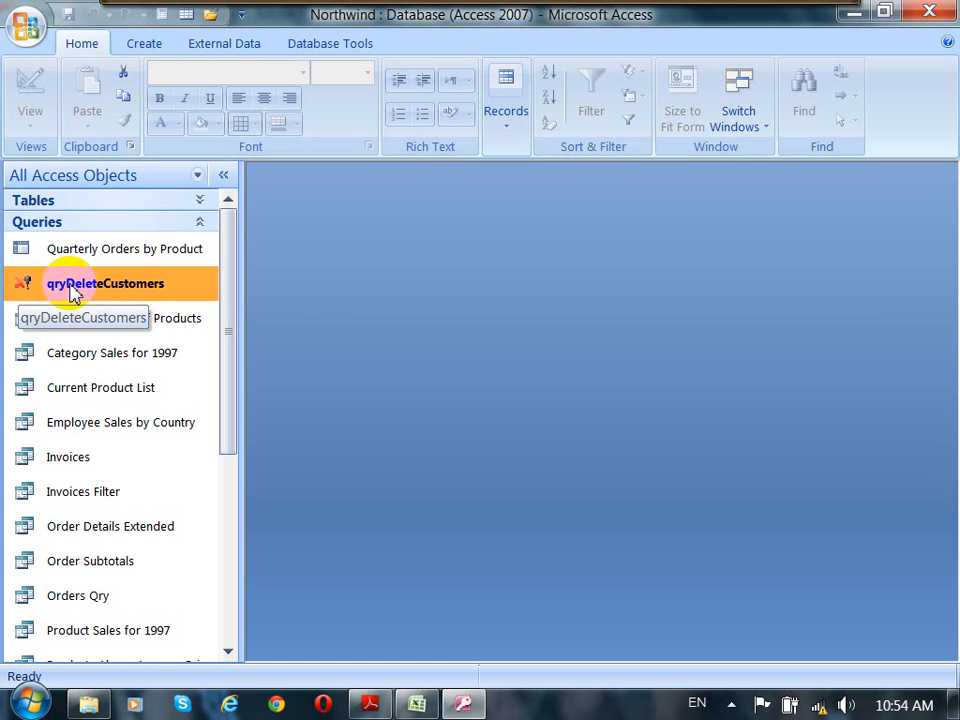
double_click(152, 286)
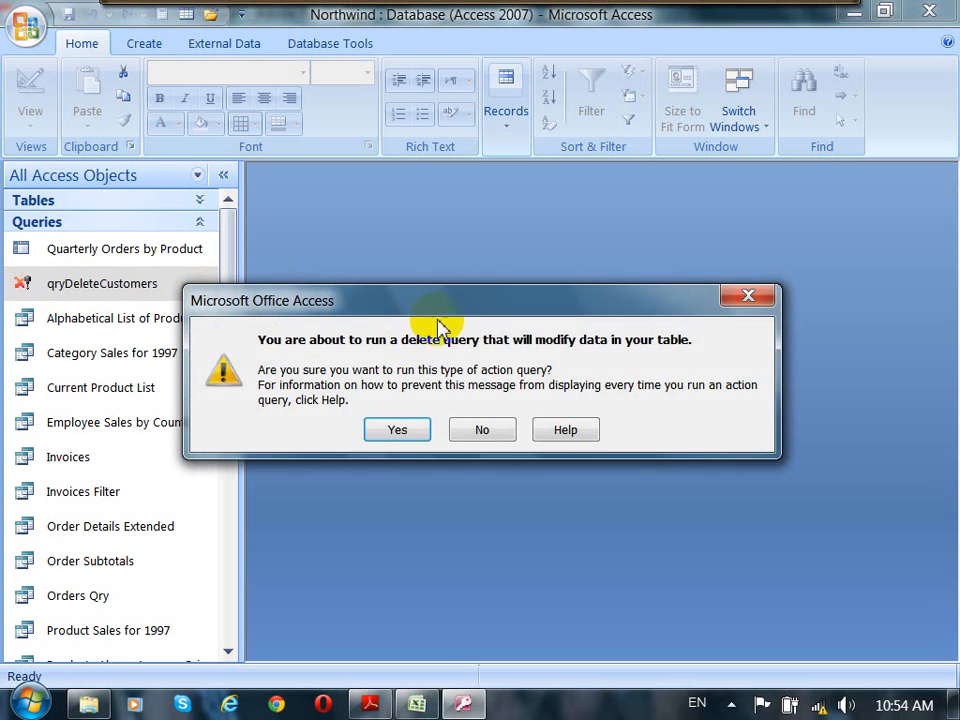
drag(446, 306, 455, 266)
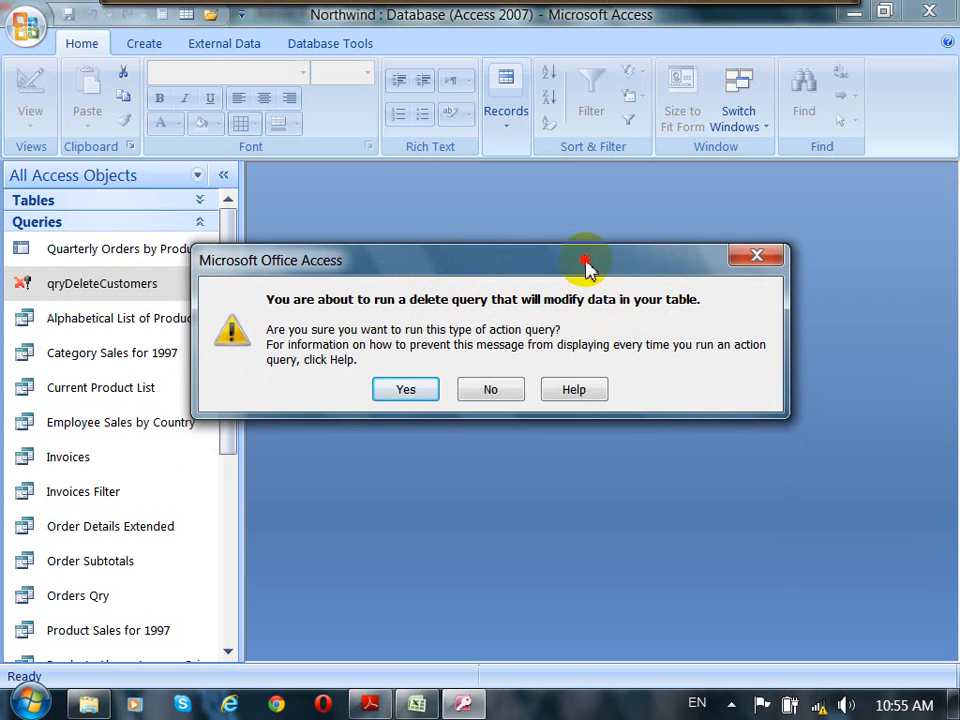
drag(586, 262, 639, 226)
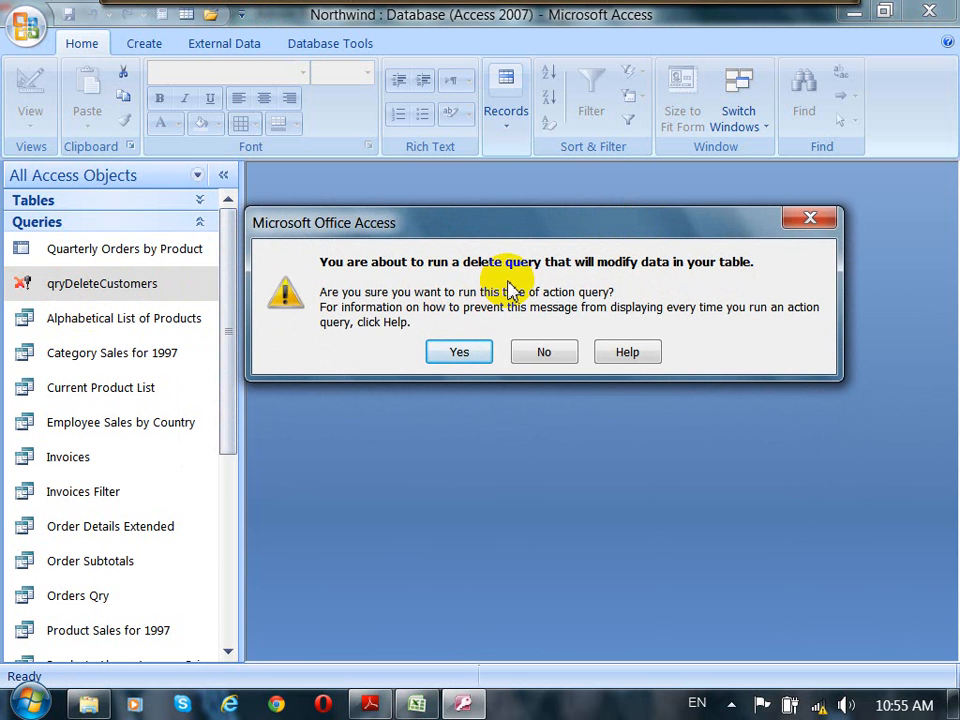
click(457, 350)
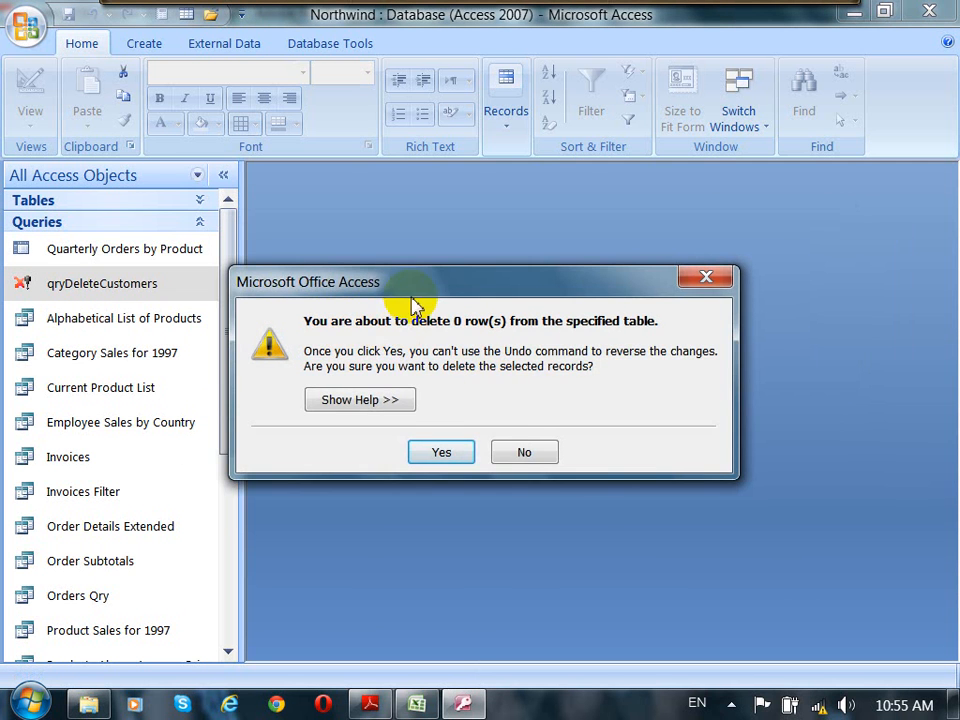
drag(420, 280, 455, 231)
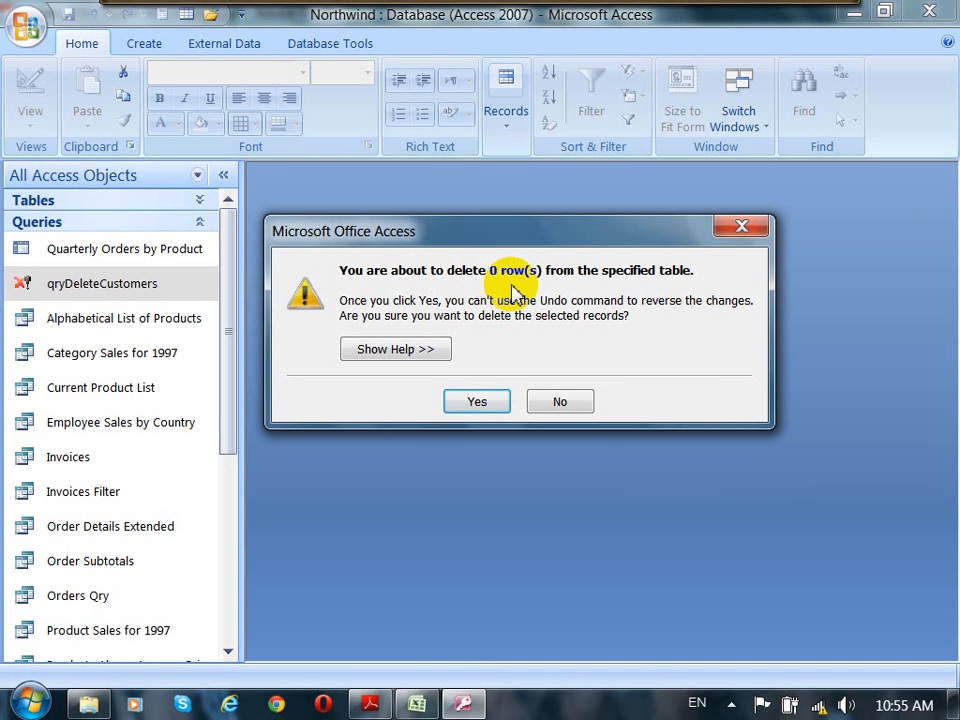
click(488, 408)
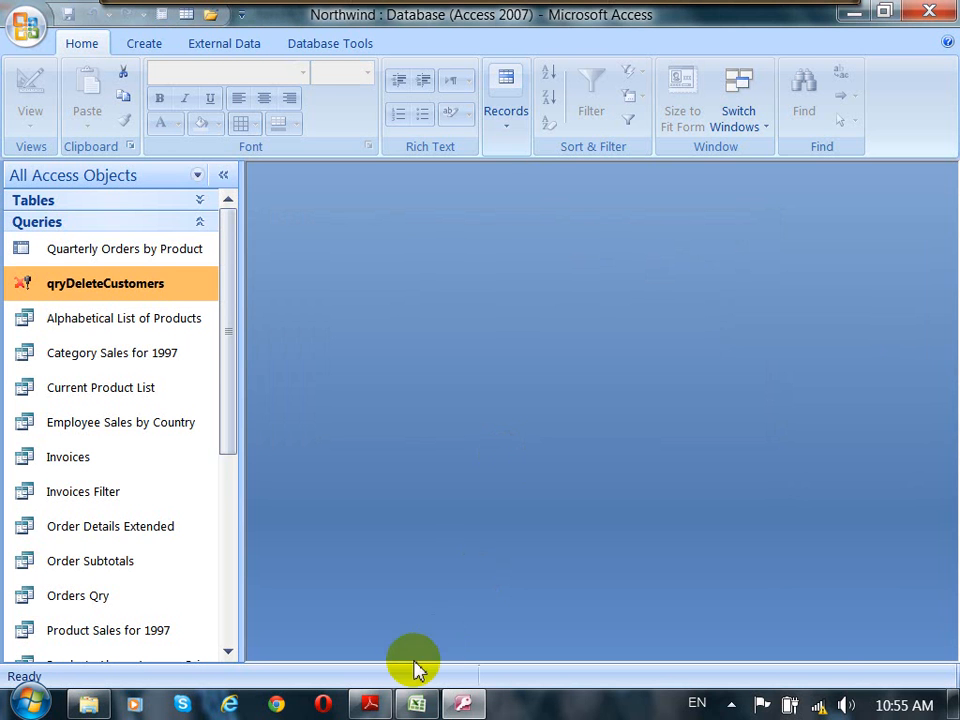
Step: Read through the Delete Query steps and the lab exercises in the Access 2007 notes PDF
click(369, 704)
scroll(482, 449, down, 8)
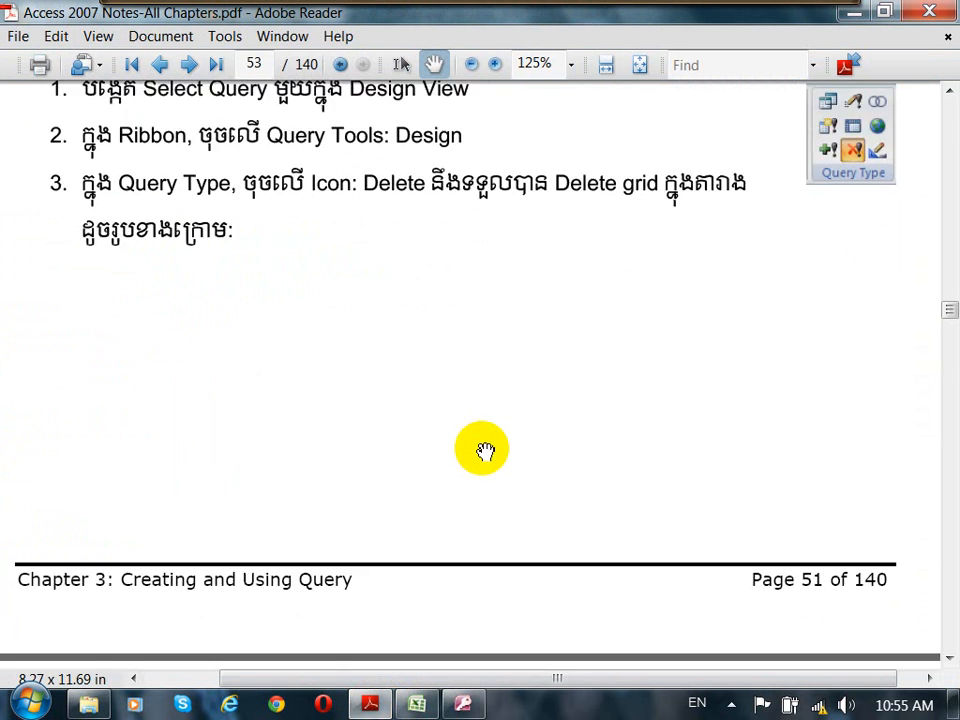
scroll(484, 452, down, 16)
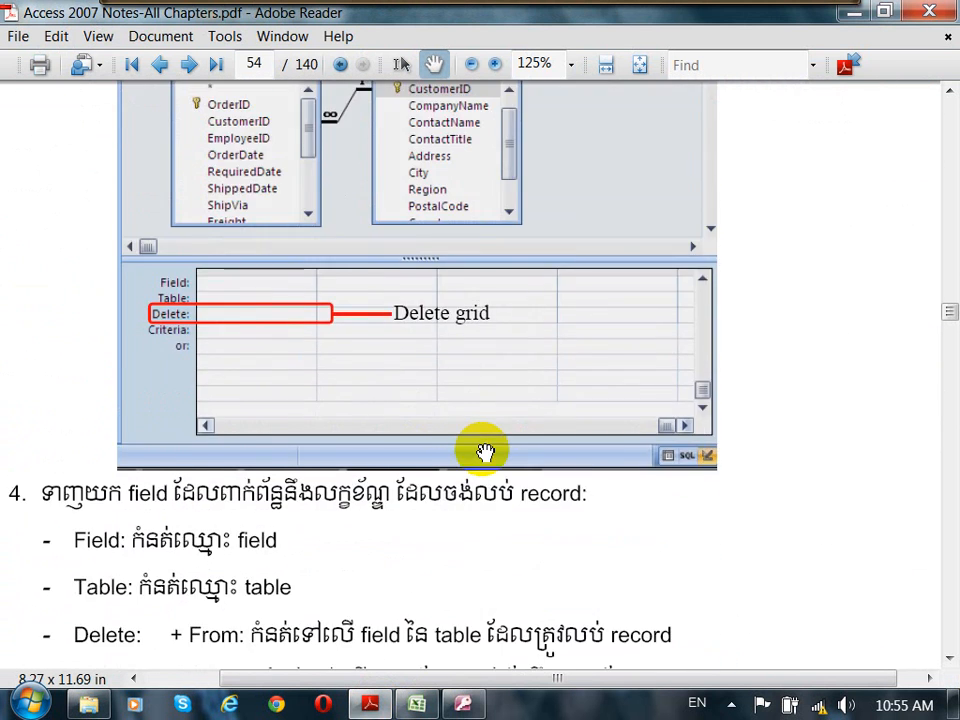
scroll(484, 452, down, 2)
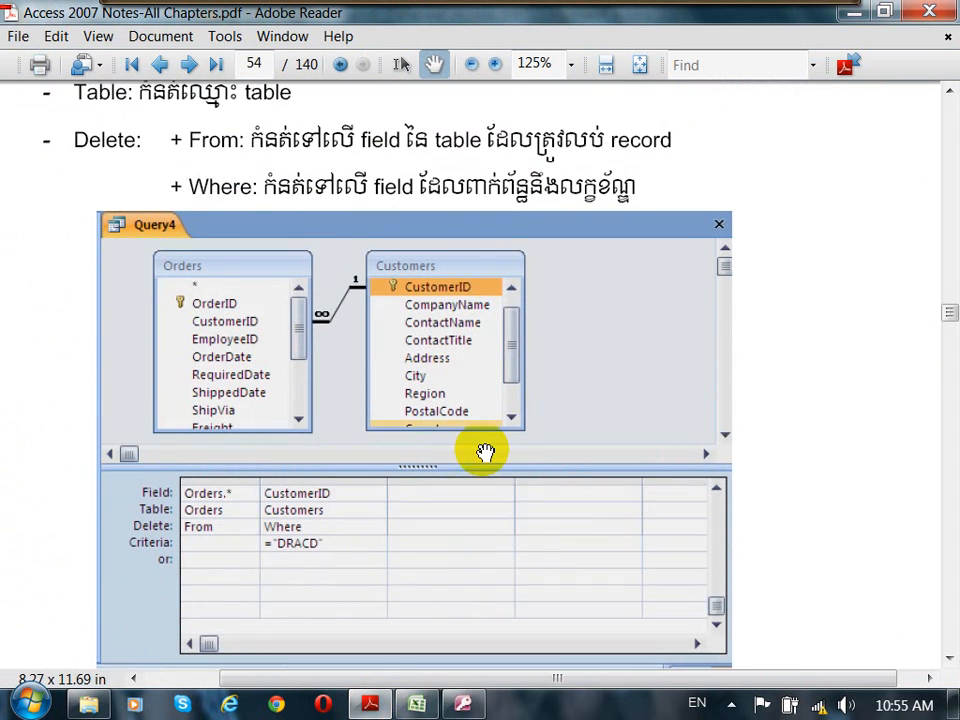
scroll(485, 452, down, 1)
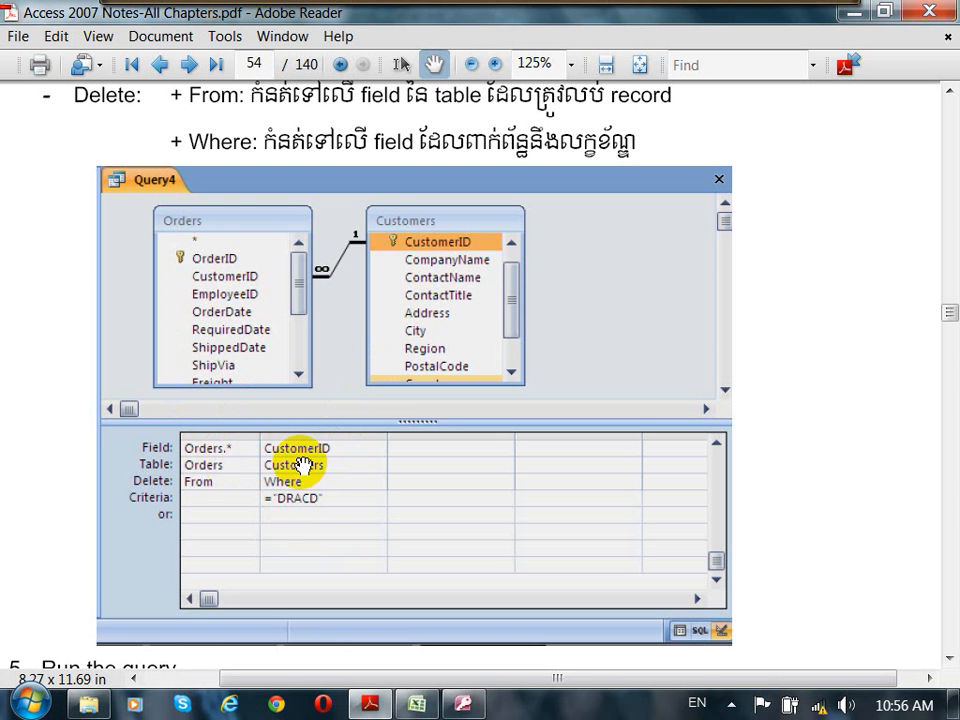
scroll(303, 465, down, 5)
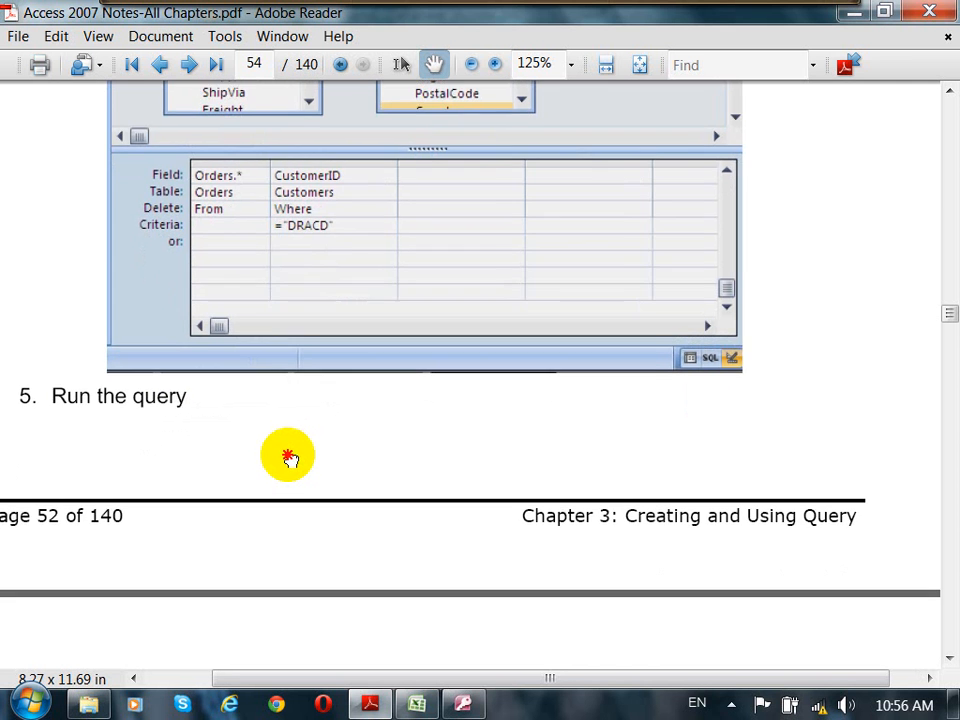
scroll(290, 452, down, 14)
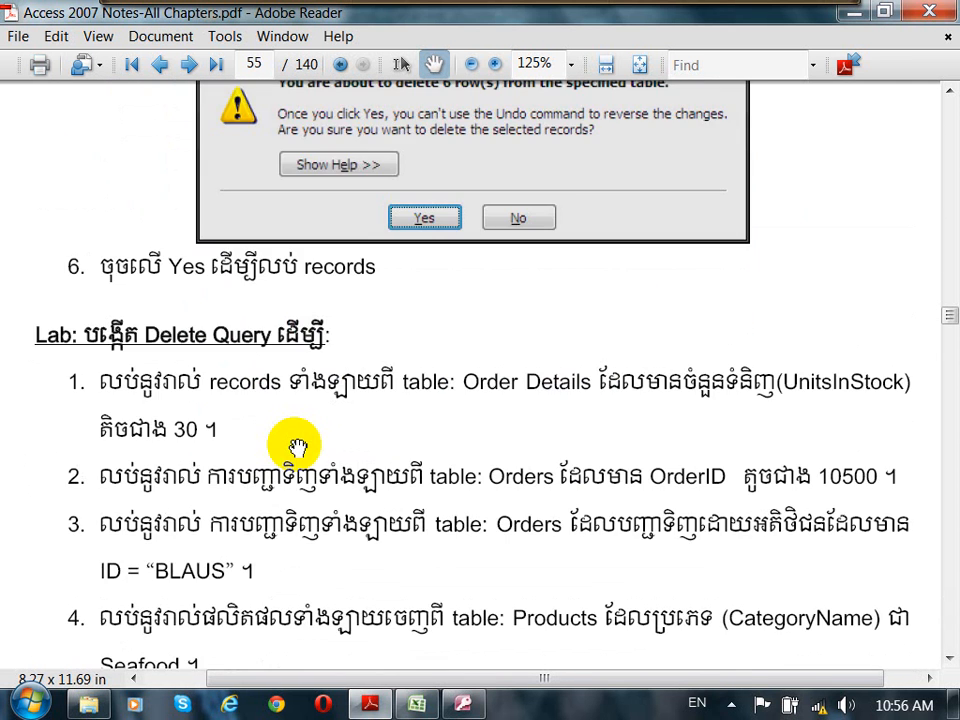
scroll(296, 446, down, 3)
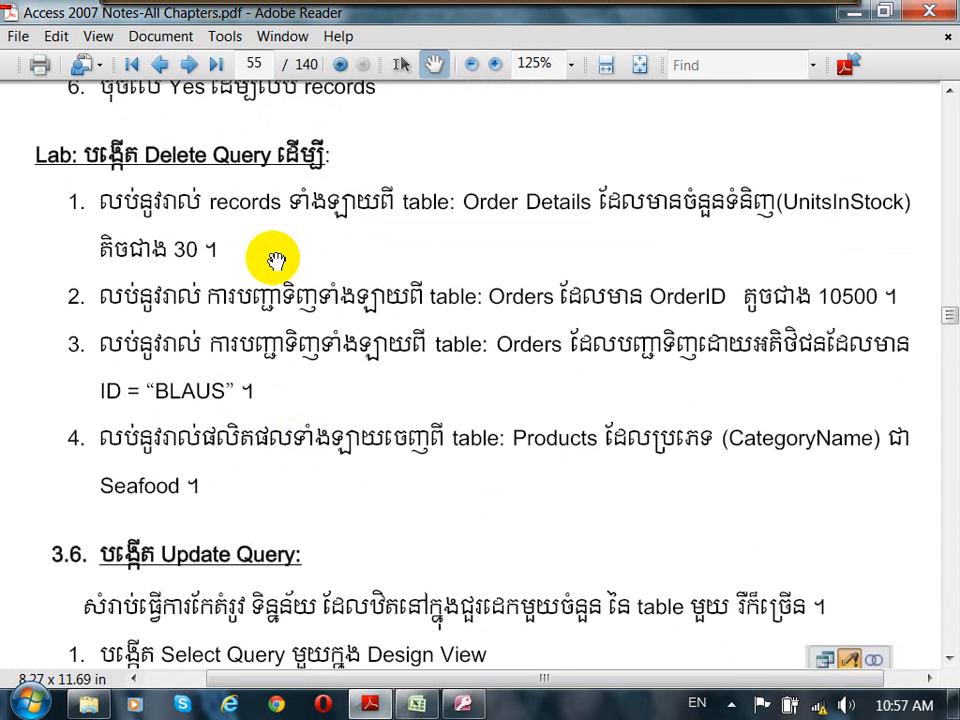
click(365, 539)
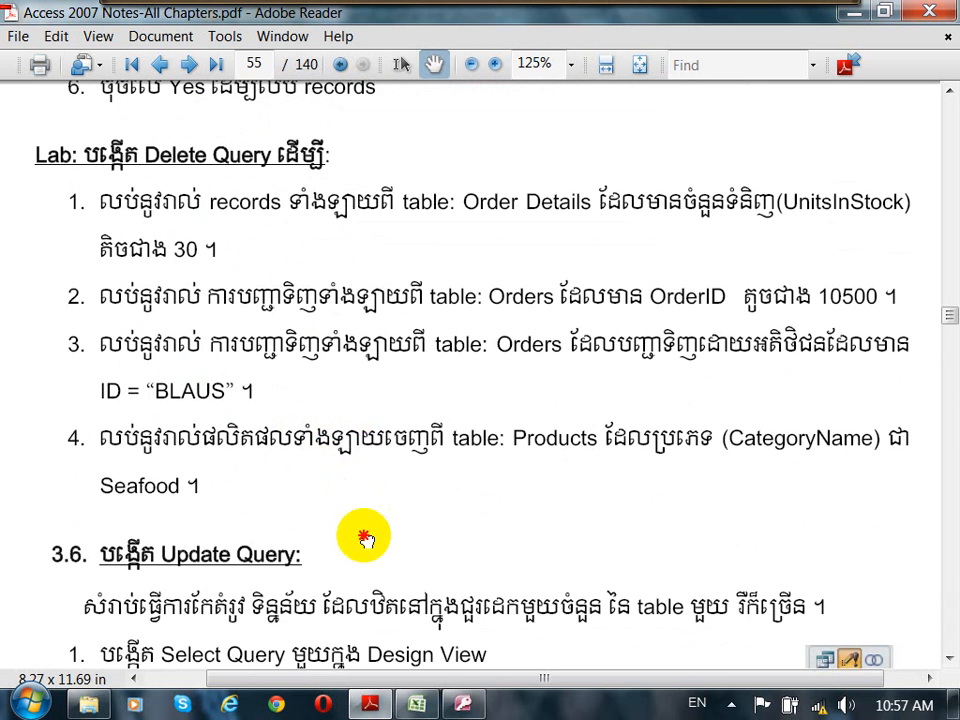
drag(365, 539, 392, 281)
drag(407, 503, 375, 321)
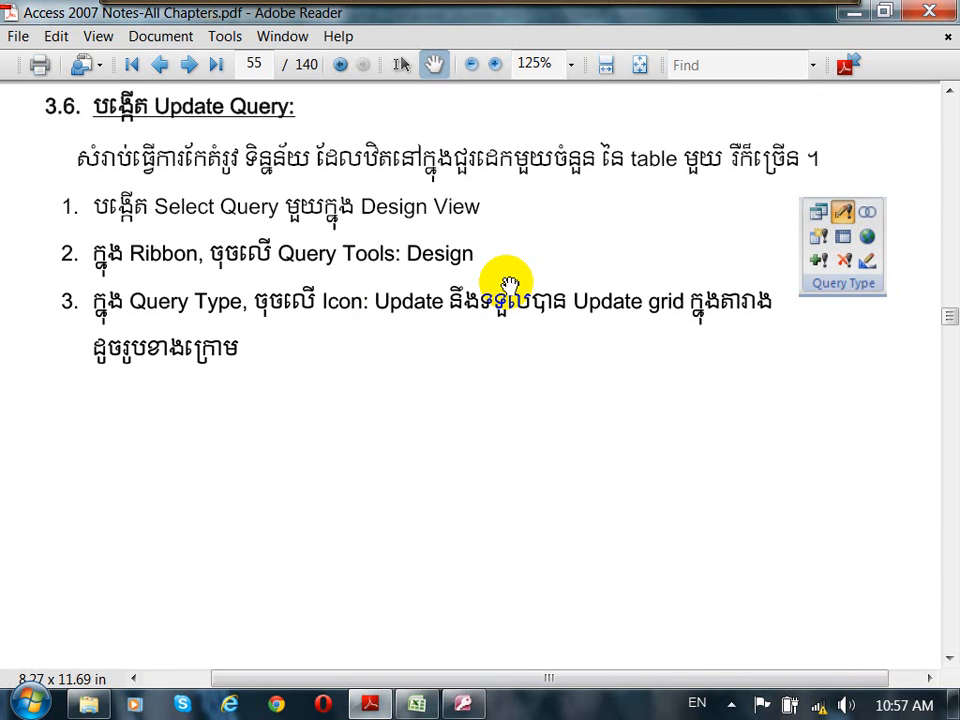
click(463, 704)
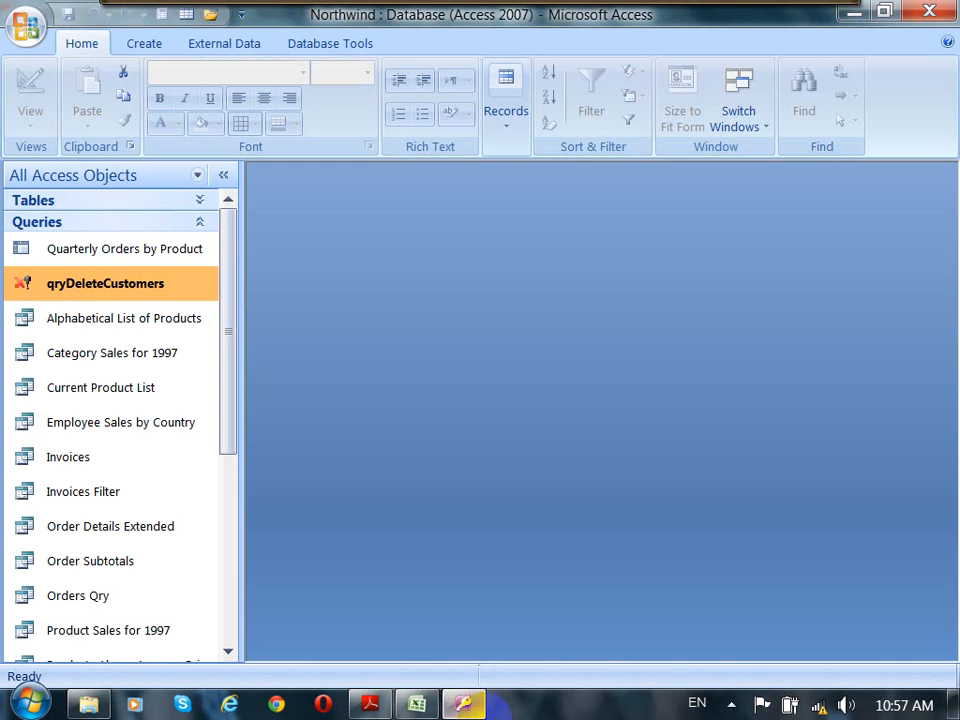
Step: Open the Products table, widen its window and scroll across to inspect its fields
click(205, 222)
click(218, 203)
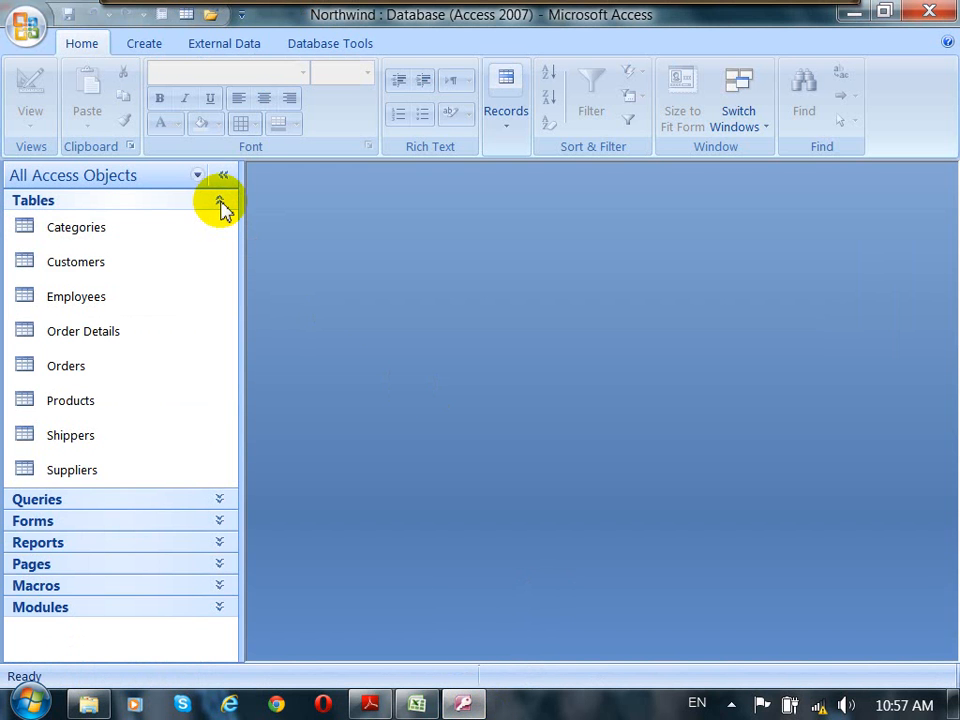
double_click(85, 411)
drag(731, 219, 727, 191)
click(224, 183)
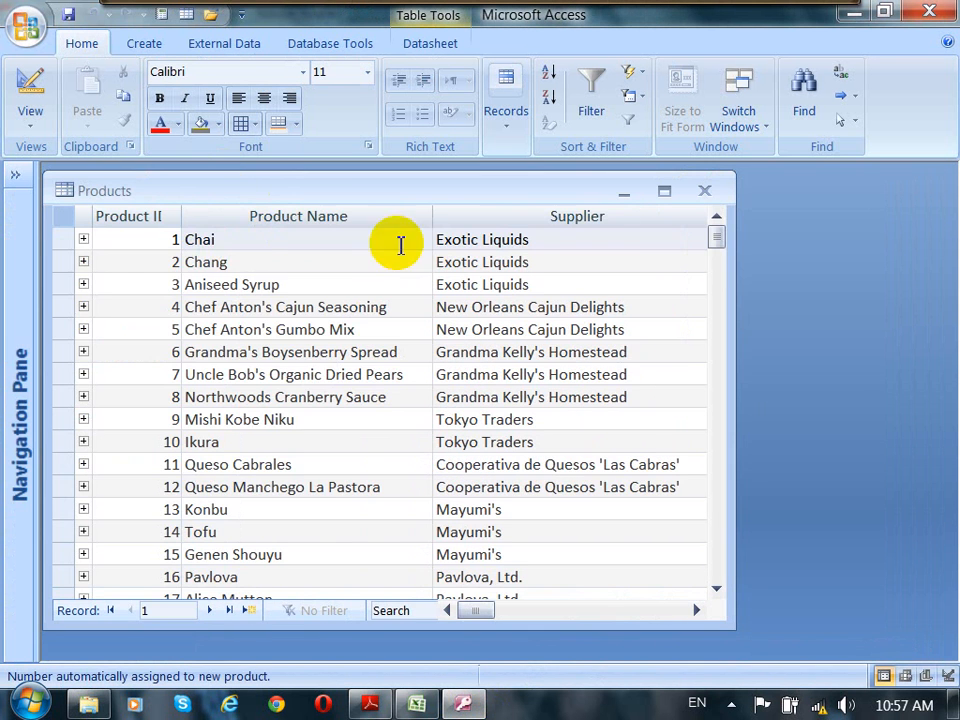
drag(735, 289, 945, 289)
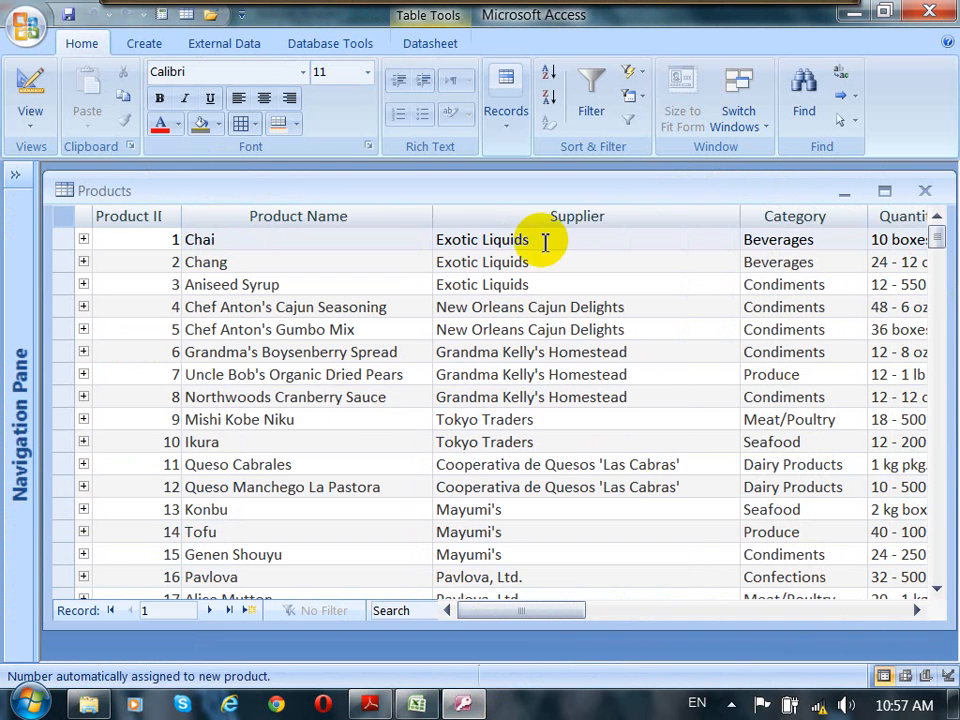
click(456, 245)
click(339, 264)
click(343, 287)
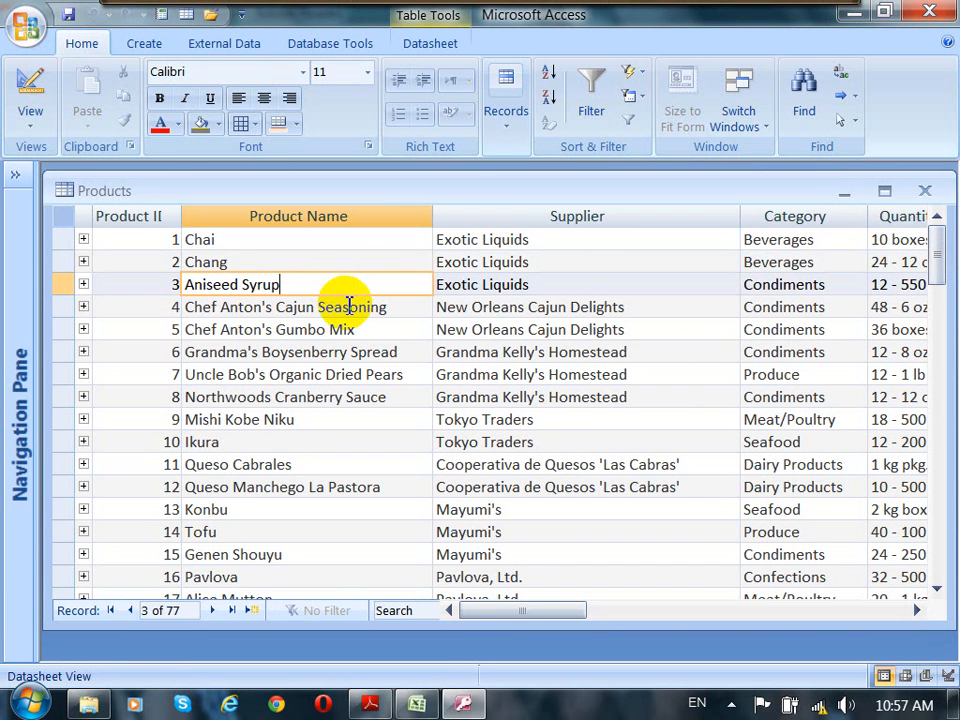
click(817, 239)
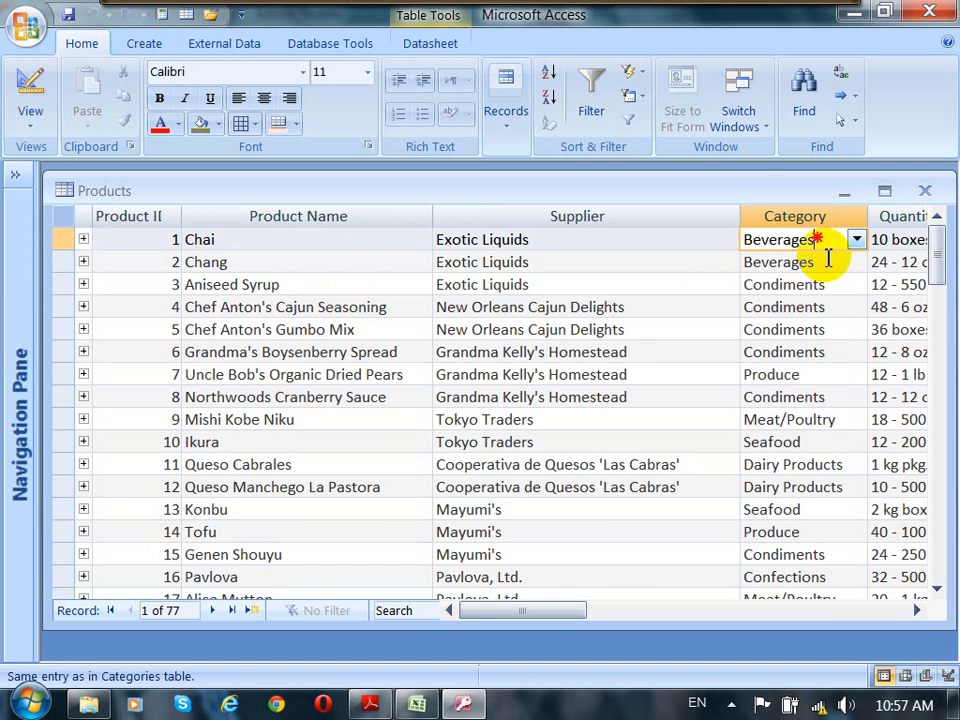
click(917, 610)
click(917, 610)
click(917, 610)
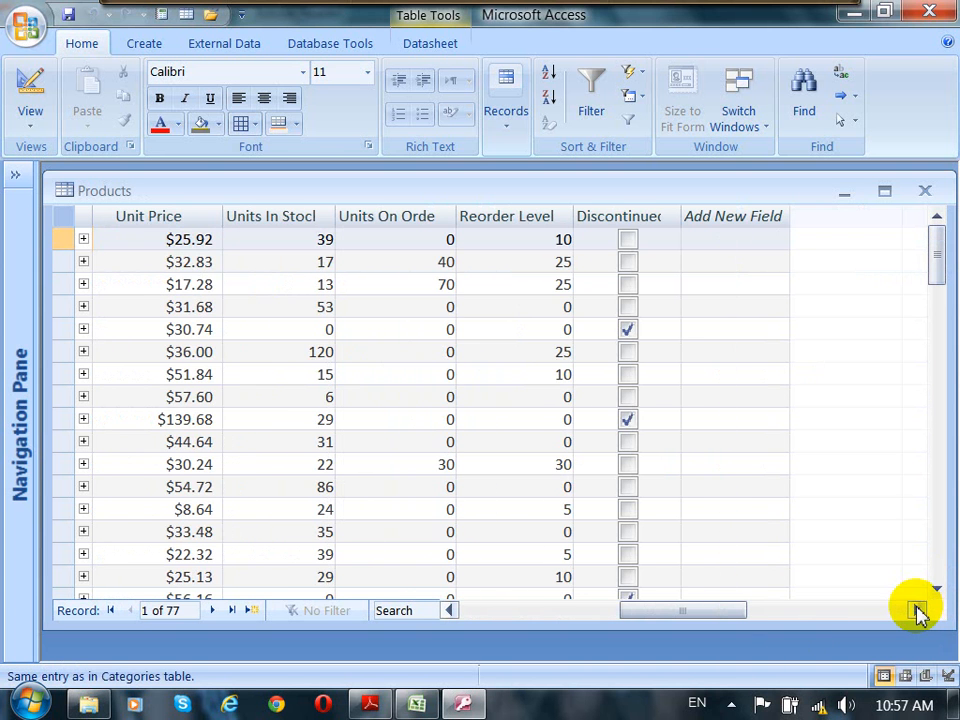
Step: Widen the Units In Stock column of the Products table while inspecting the Unit Price and stock values
click(173, 239)
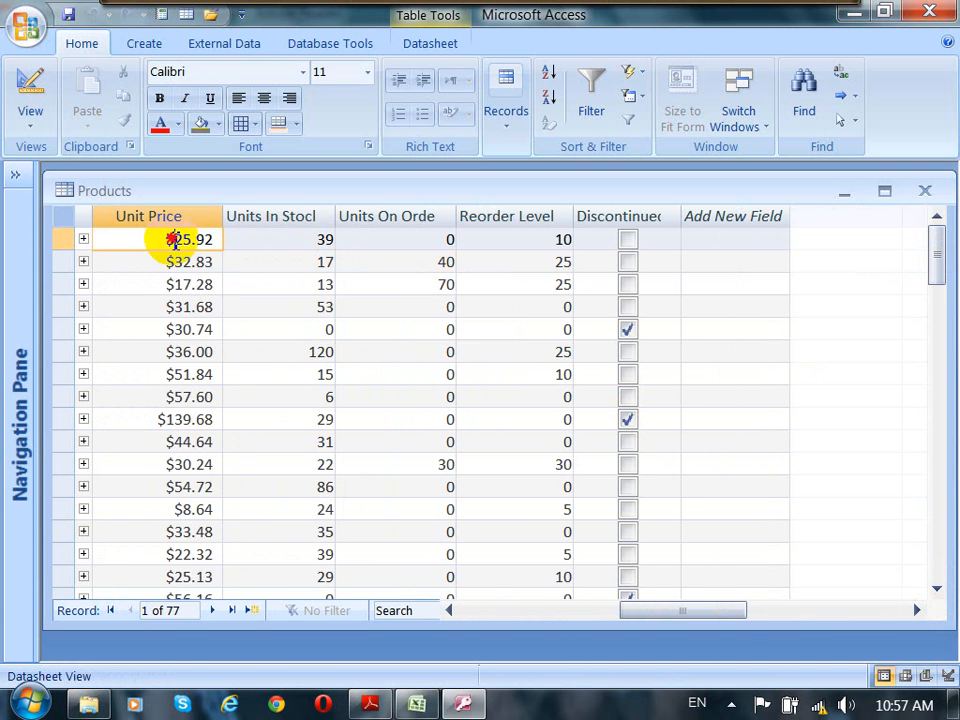
drag(173, 239, 168, 272)
key(Down)
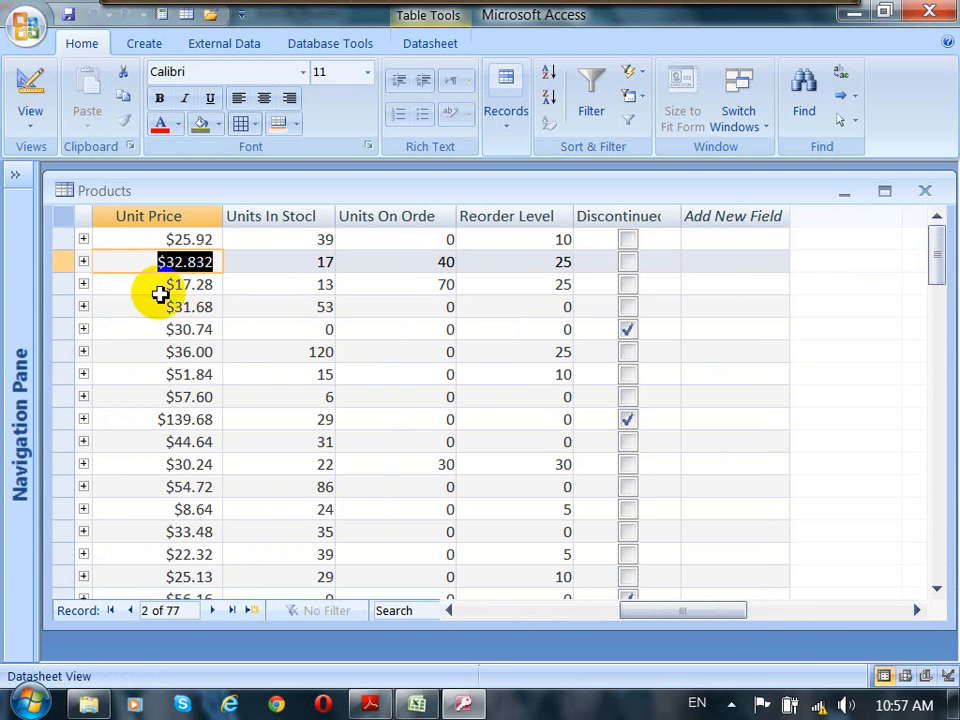
key(Down)
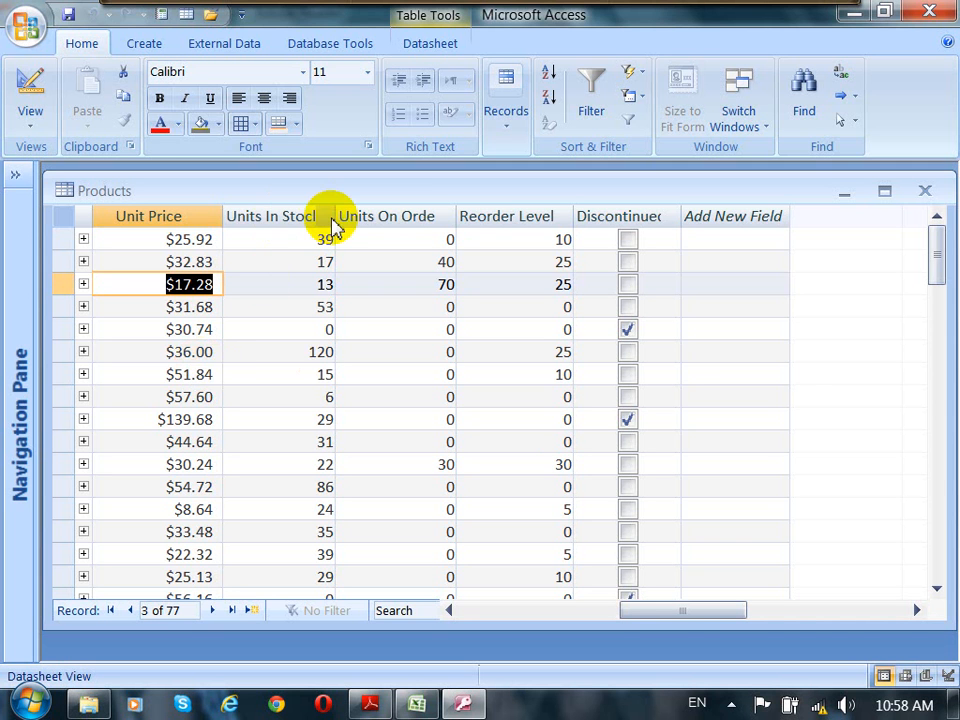
drag(336, 216, 394, 217)
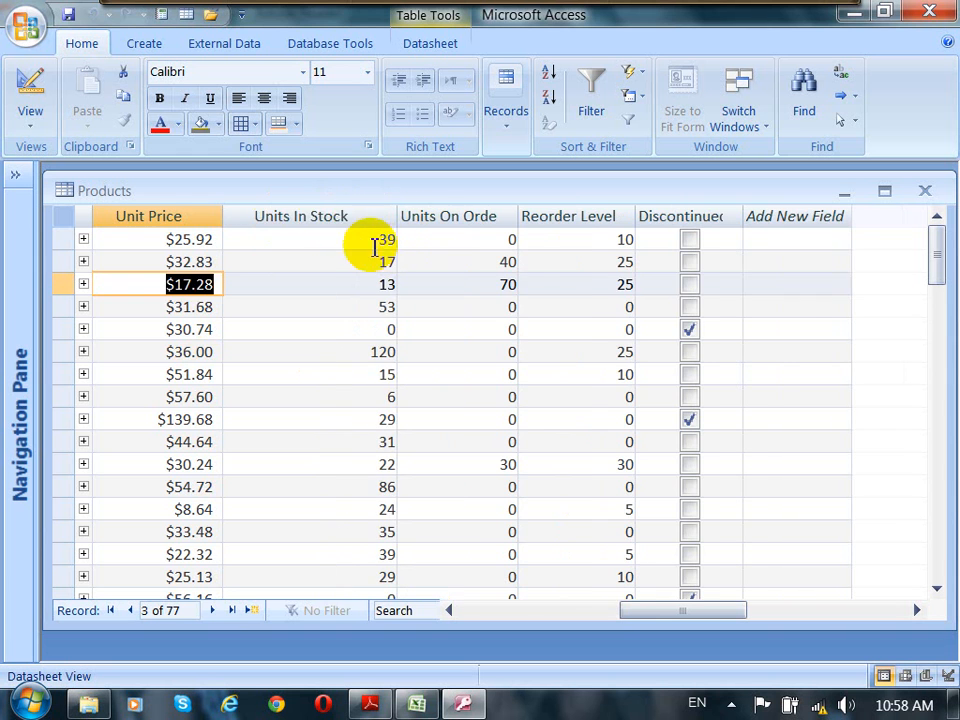
click(354, 216)
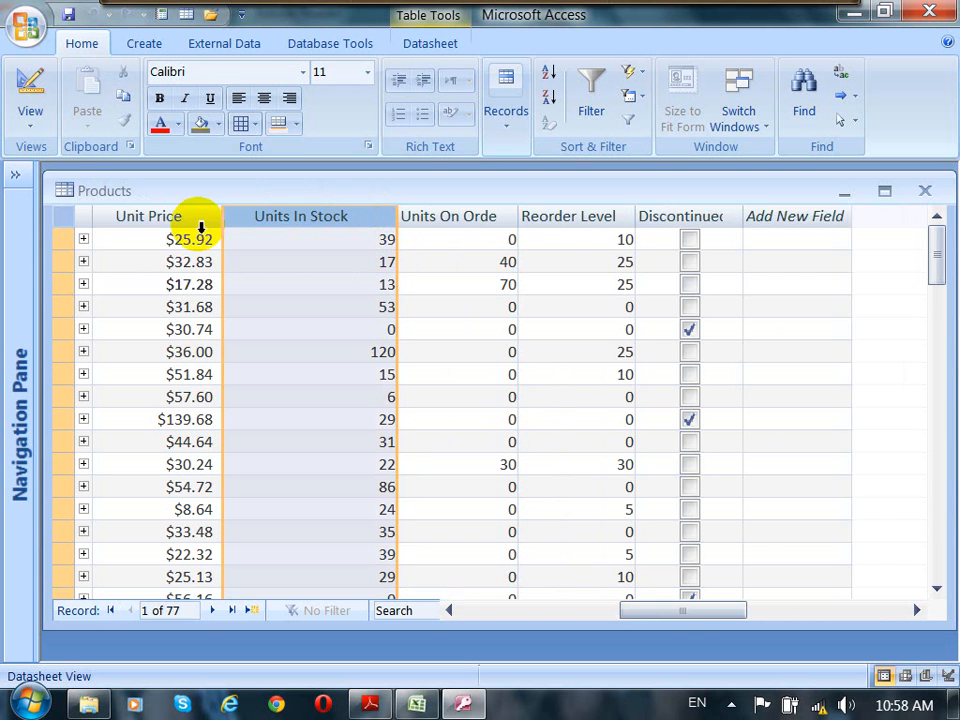
click(174, 217)
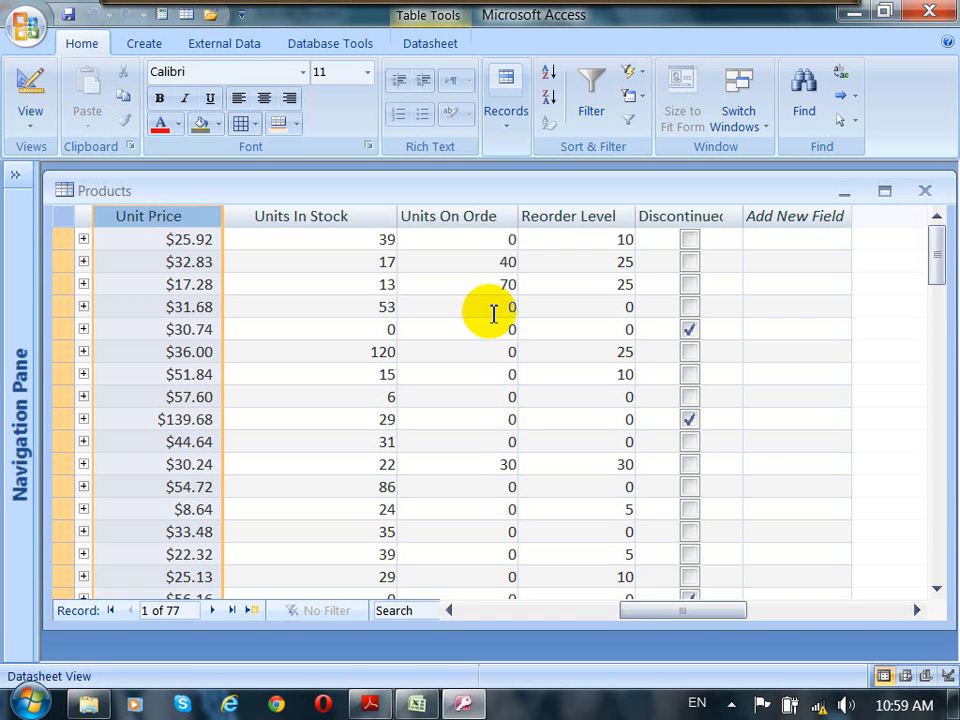
Step: Close the Products table, saving its layout changes, and expand the navigation pane
click(925, 192)
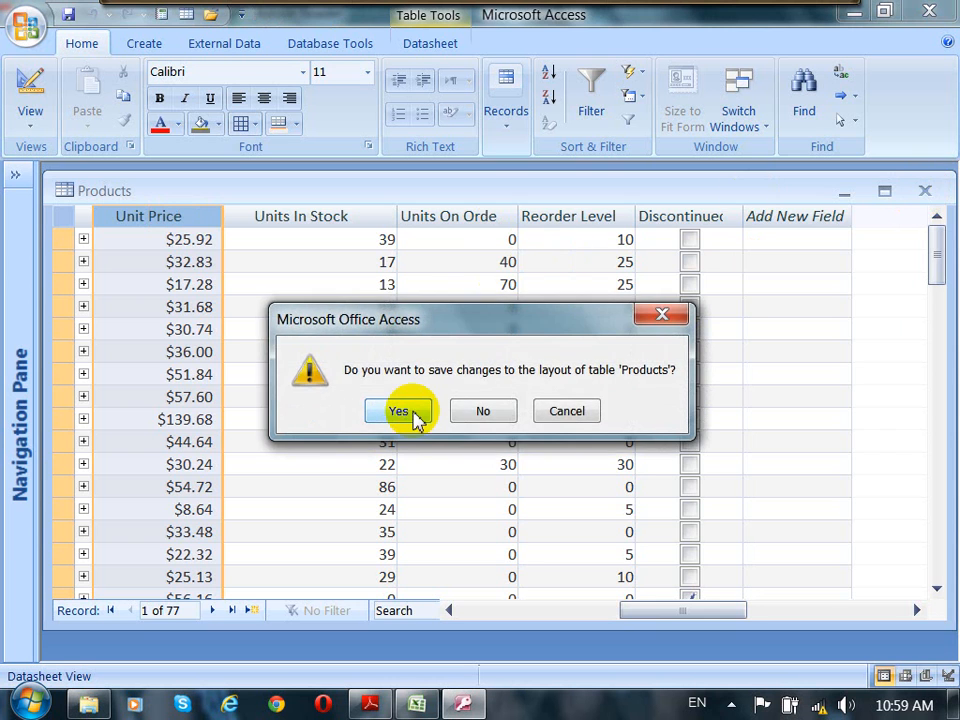
click(399, 411)
click(15, 177)
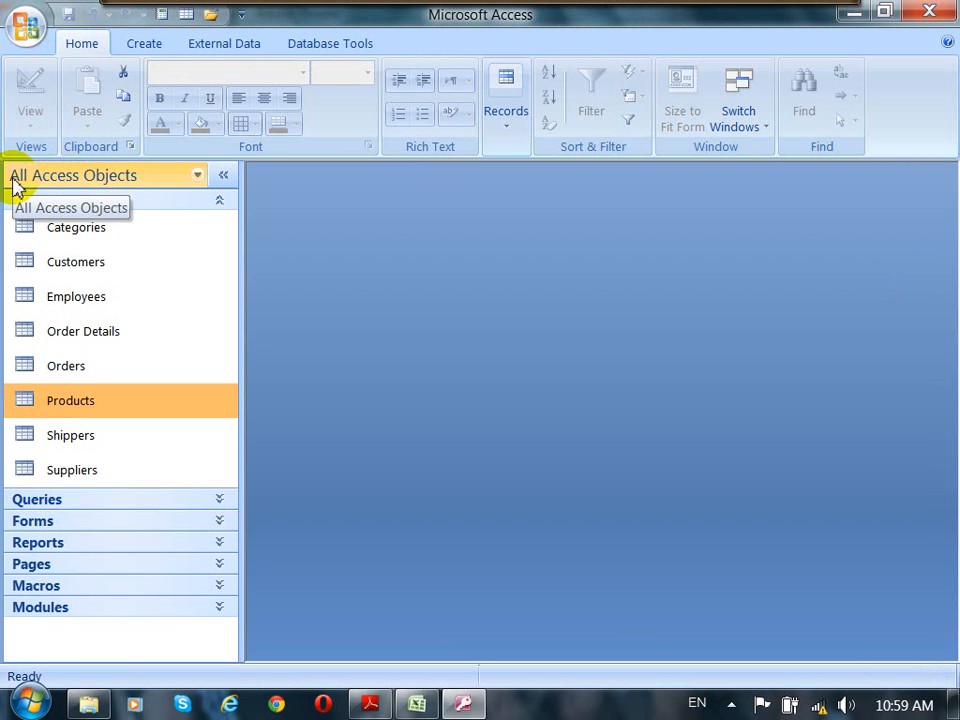
Step: Start a new query in Design view and add the Products table to it
click(145, 45)
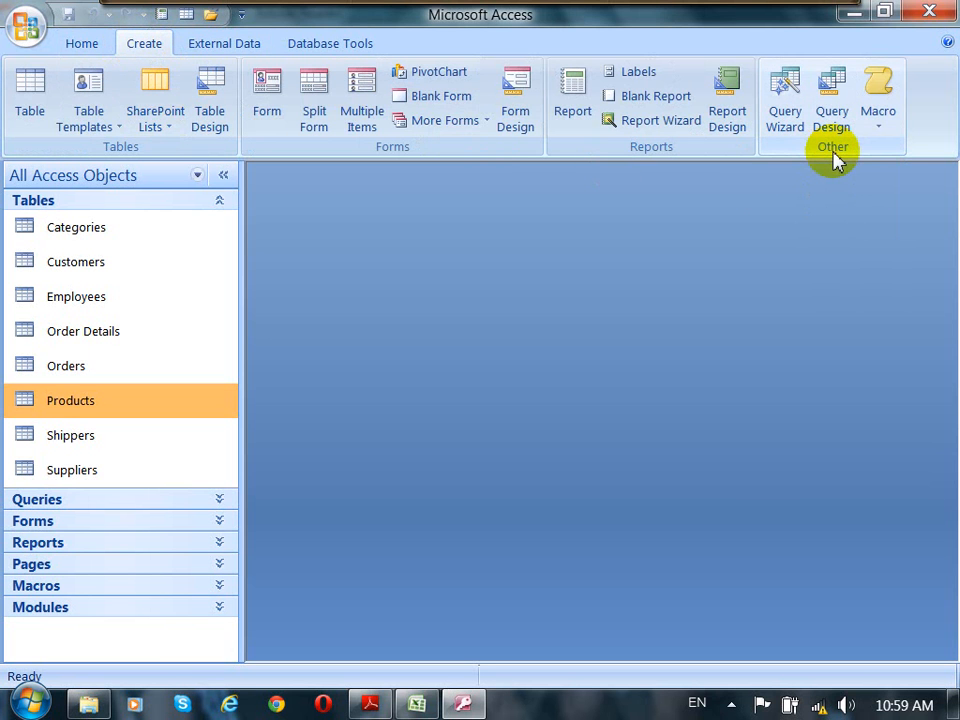
click(834, 116)
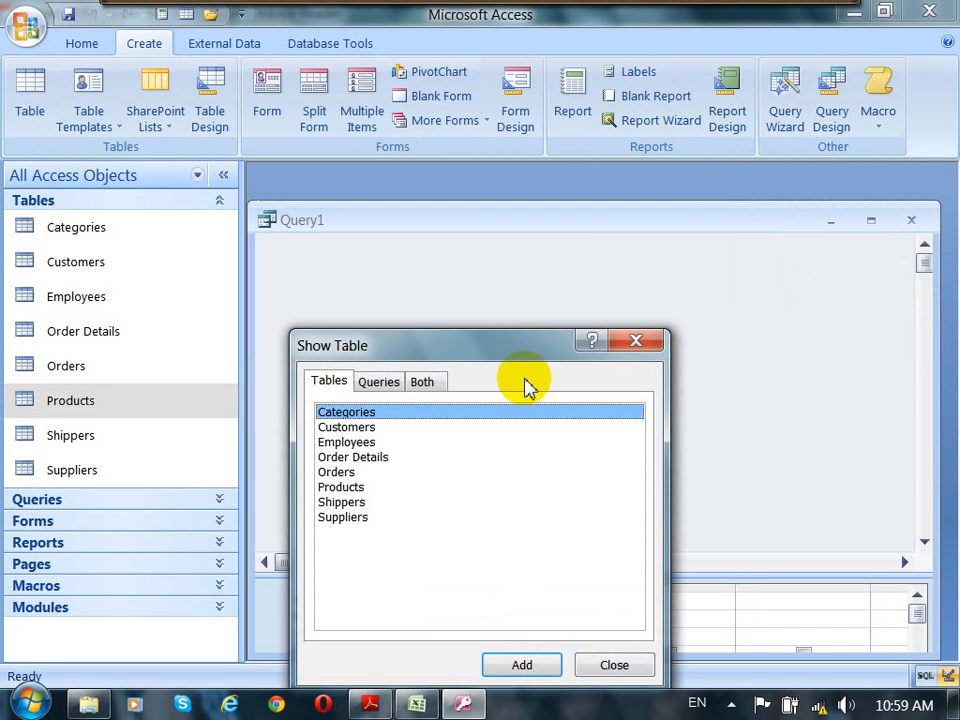
drag(520, 347, 595, 202)
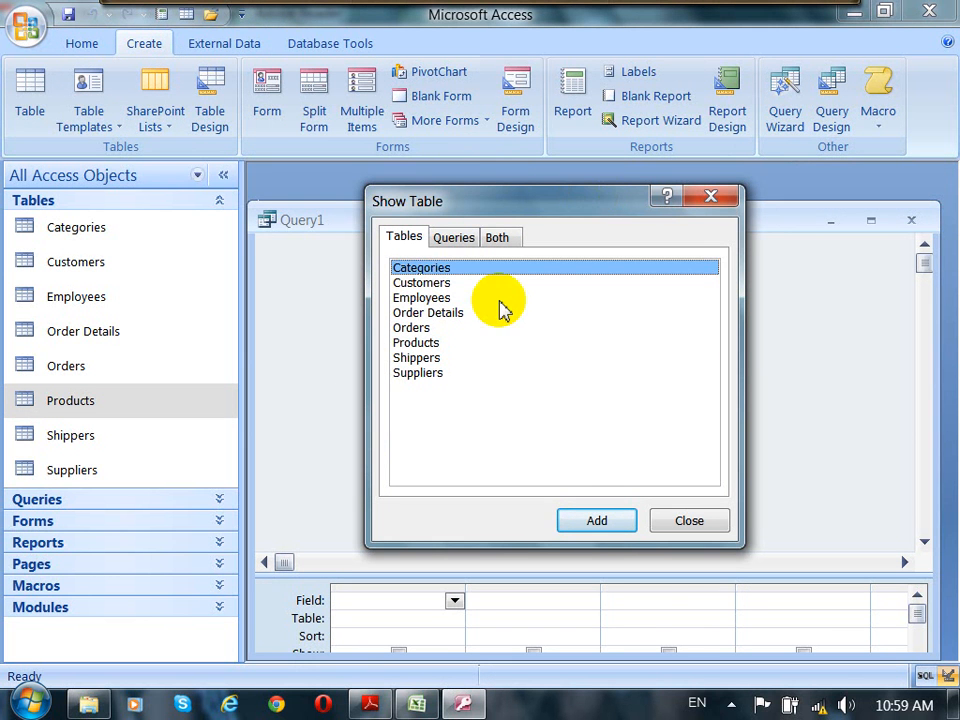
click(410, 342)
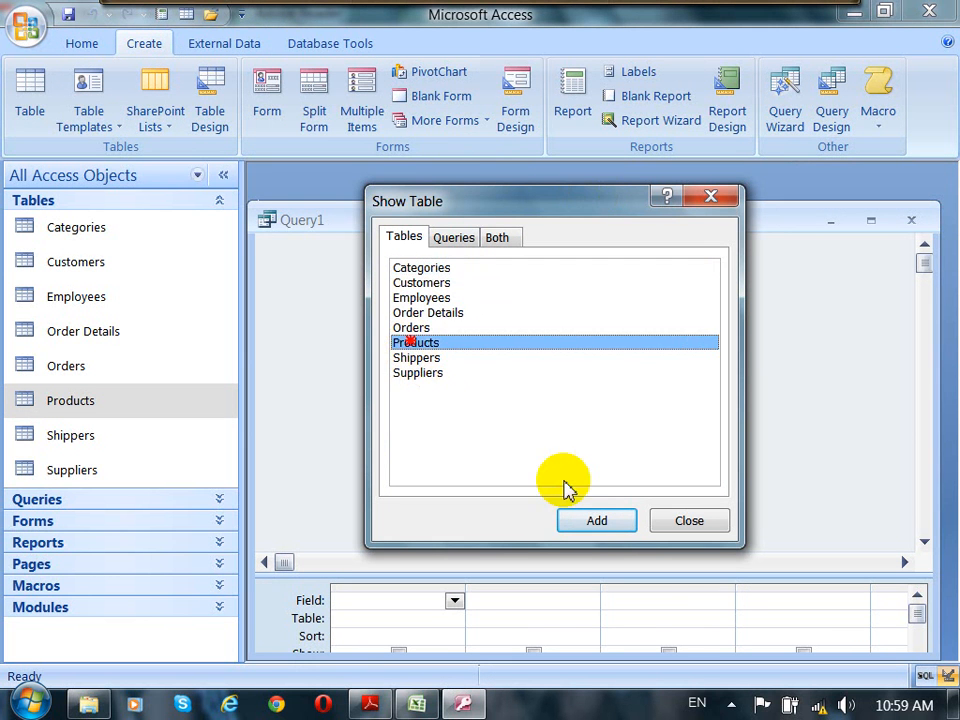
click(597, 521)
click(685, 521)
Step: Add ProductID, ProductName, UnitPrice and UnitsInStock to the query grid and narrow the first grid columns
drag(668, 577, 677, 465)
drag(673, 224, 694, 204)
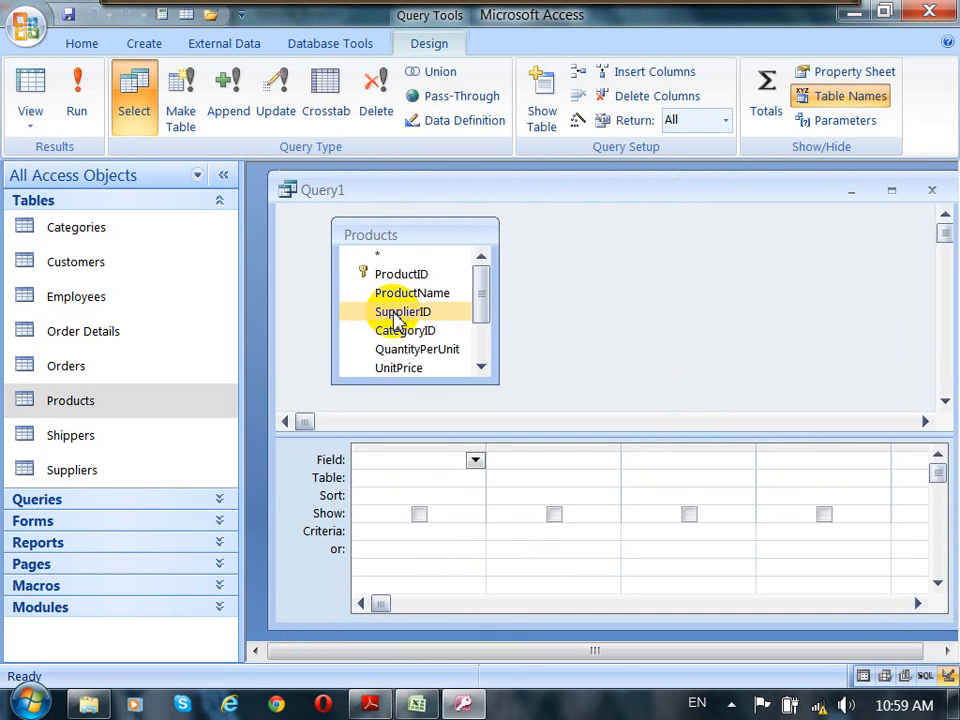
click(481, 288)
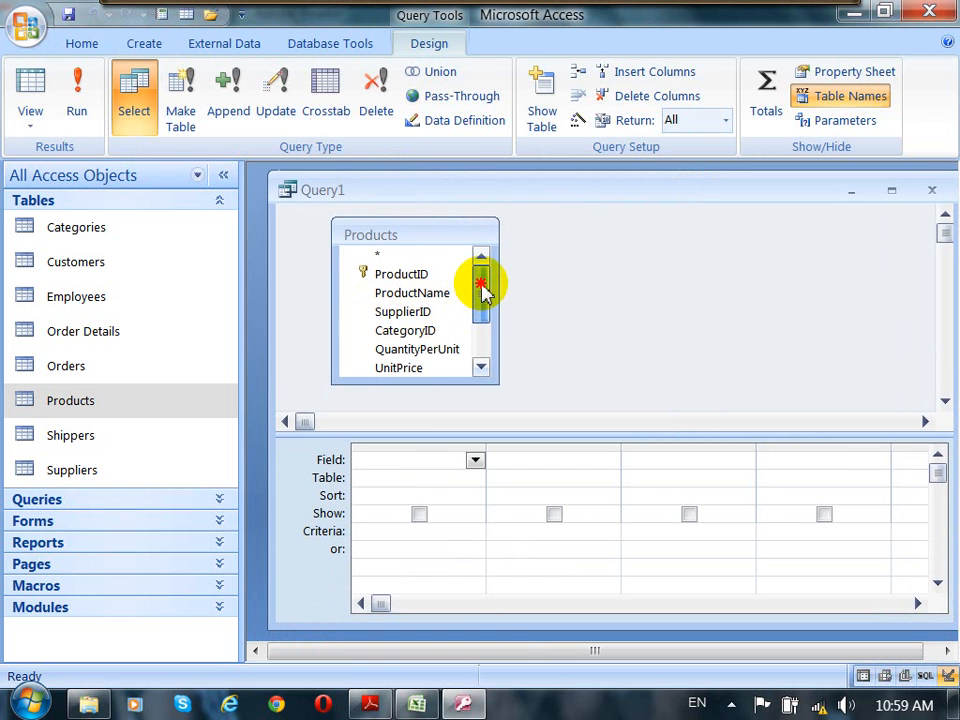
drag(410, 282, 407, 461)
drag(430, 279, 527, 467)
drag(426, 355, 636, 462)
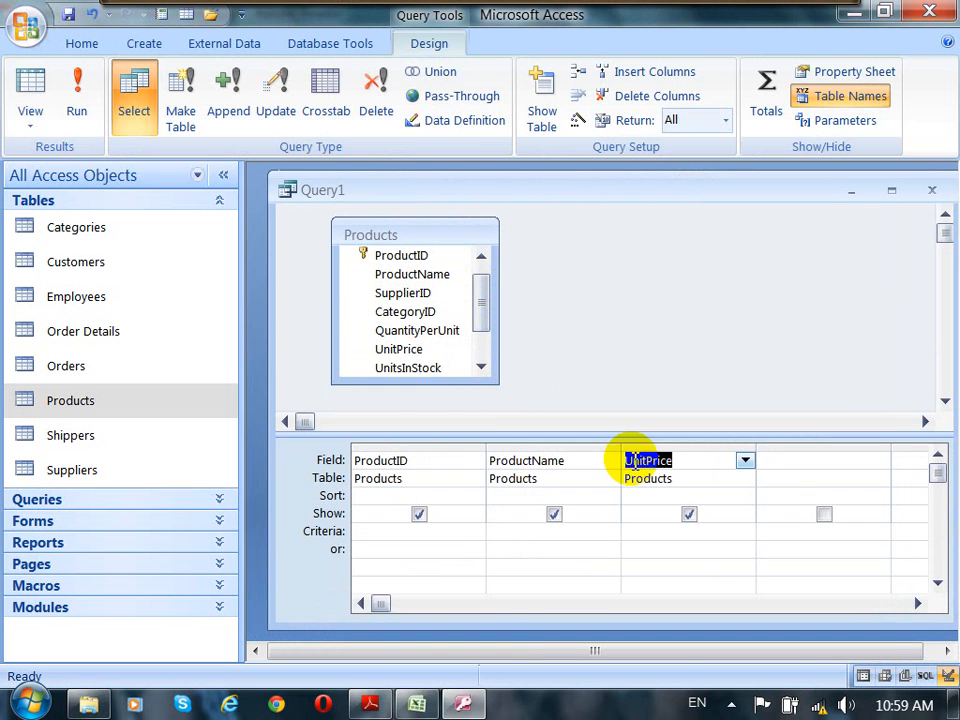
drag(415, 368, 780, 465)
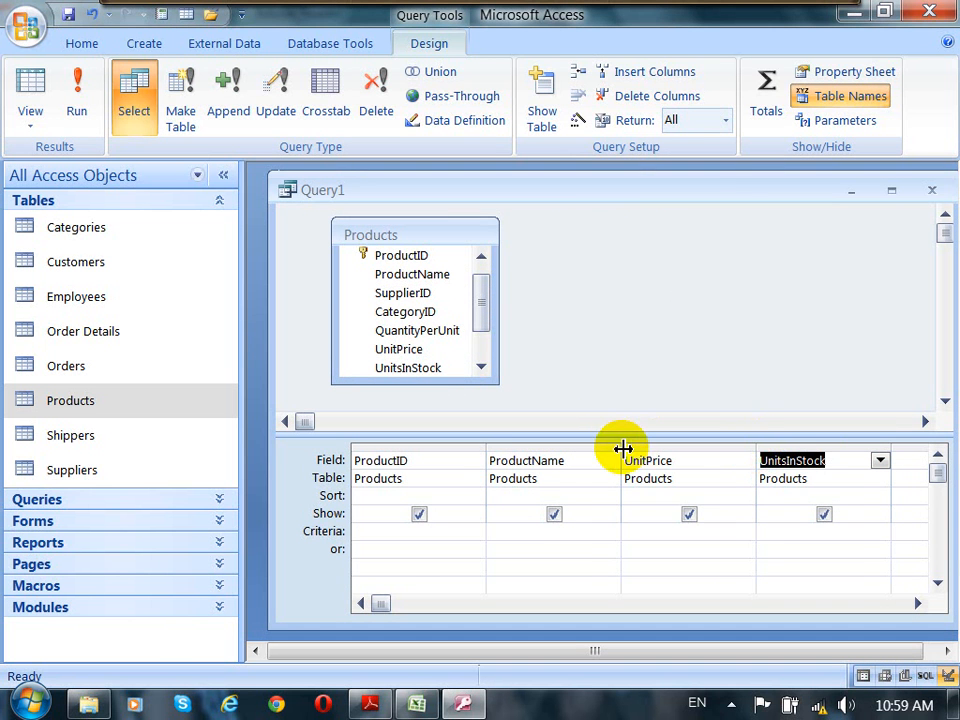
drag(622, 447, 592, 449)
drag(488, 447, 437, 447)
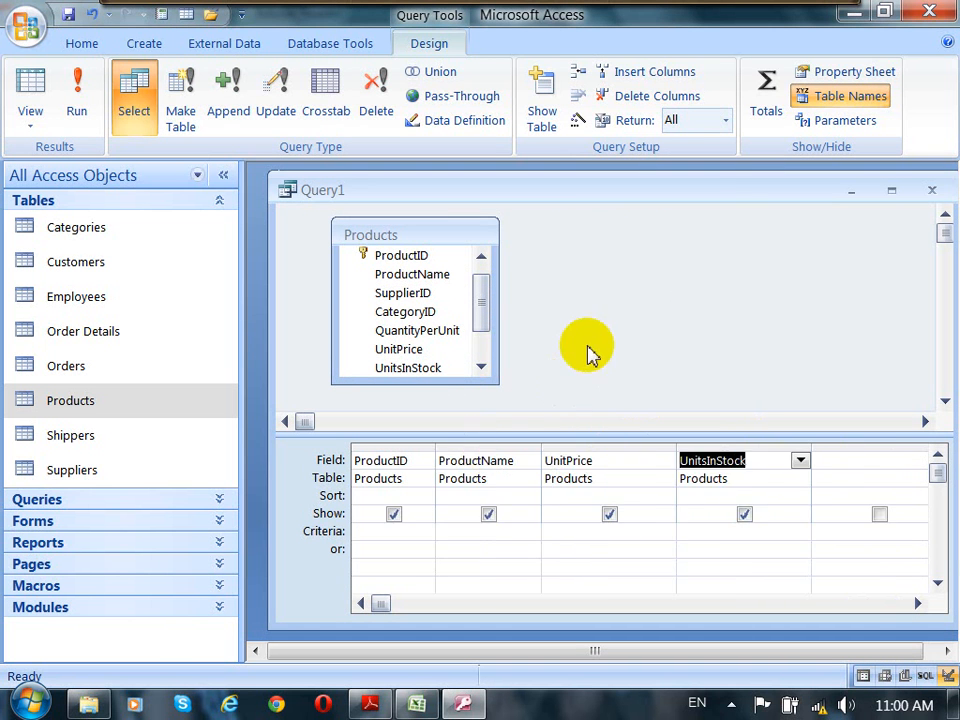
Step: Run the query, resize its datasheet columns to fit, and select the Unit Price column
click(77, 110)
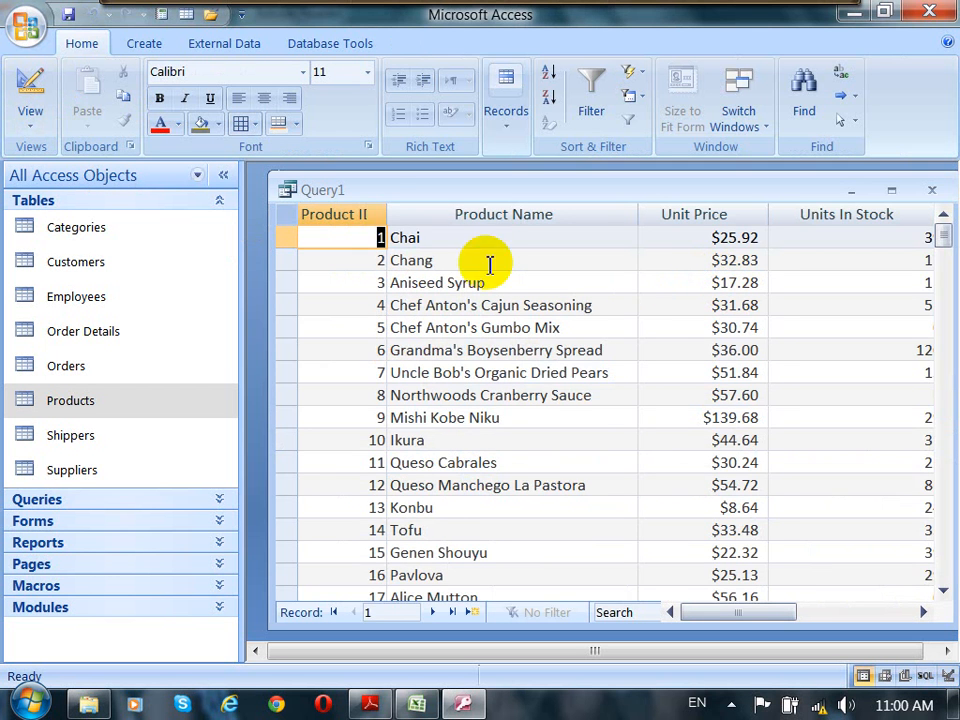
double_click(387, 214)
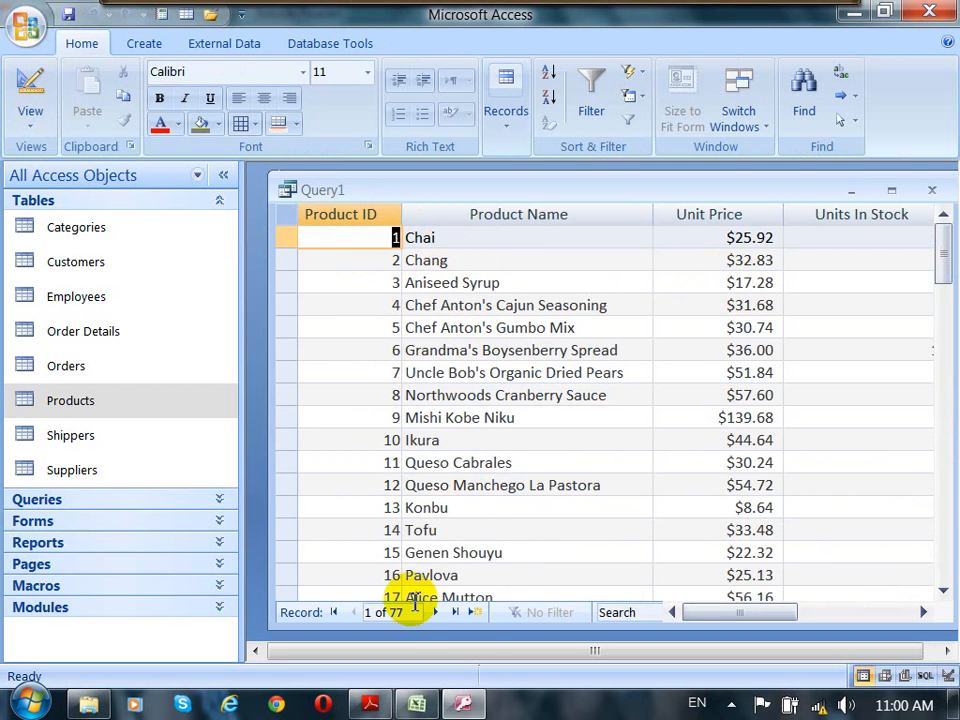
click(768, 240)
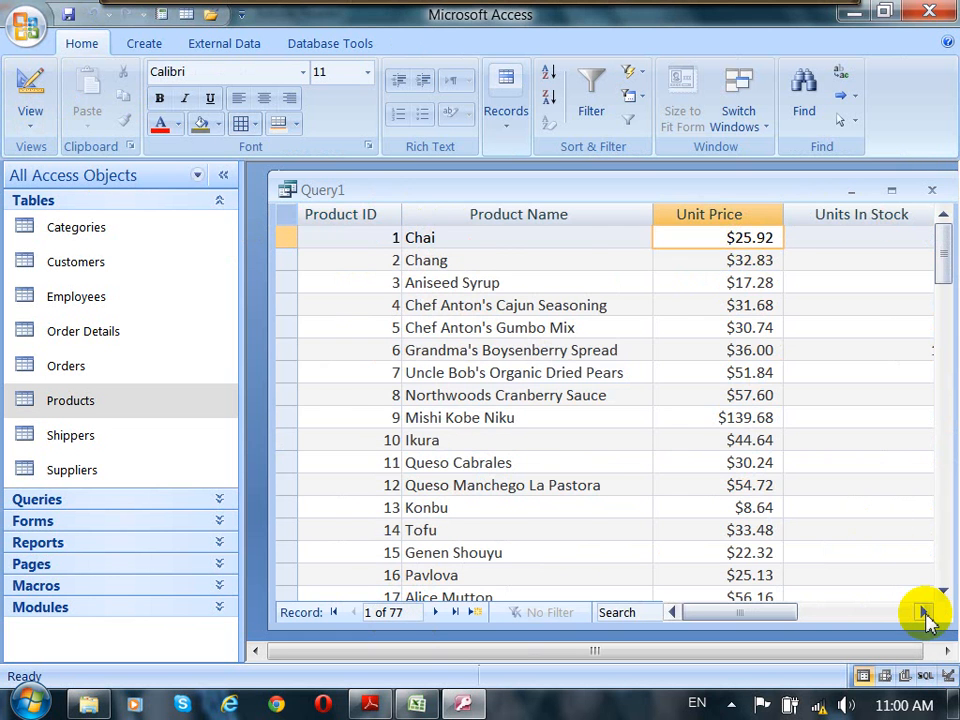
click(924, 612)
drag(601, 212, 566, 215)
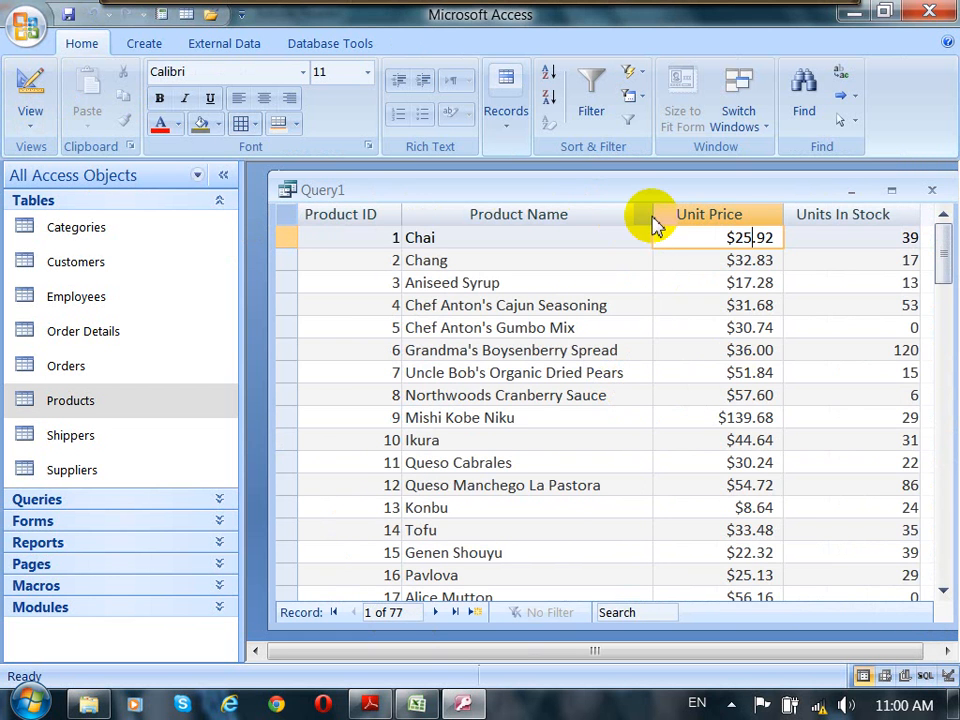
drag(652, 216, 595, 218)
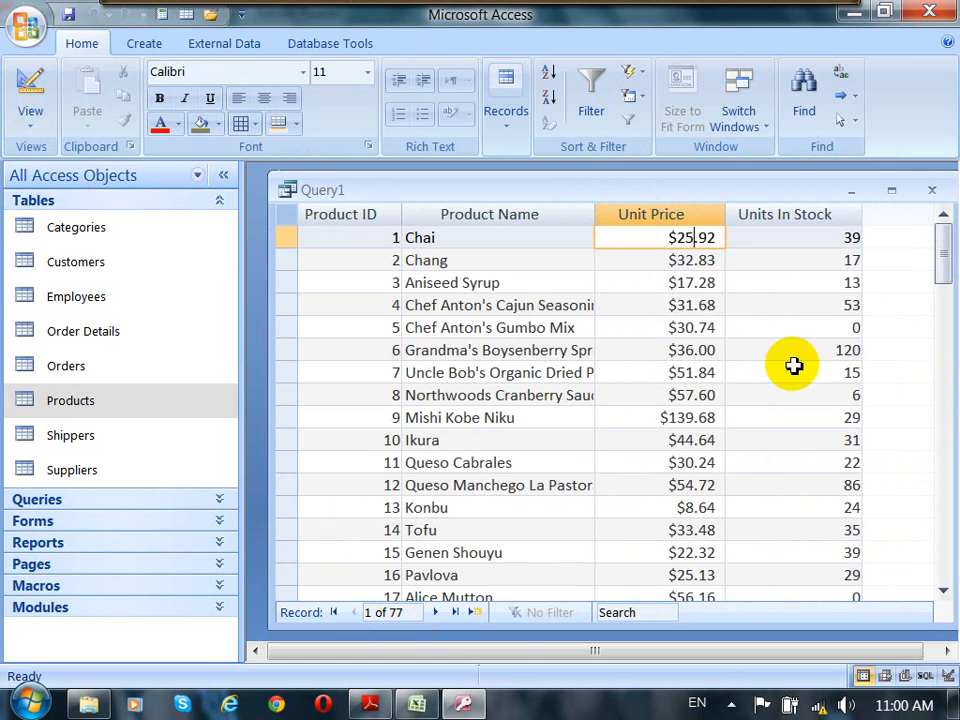
click(658, 219)
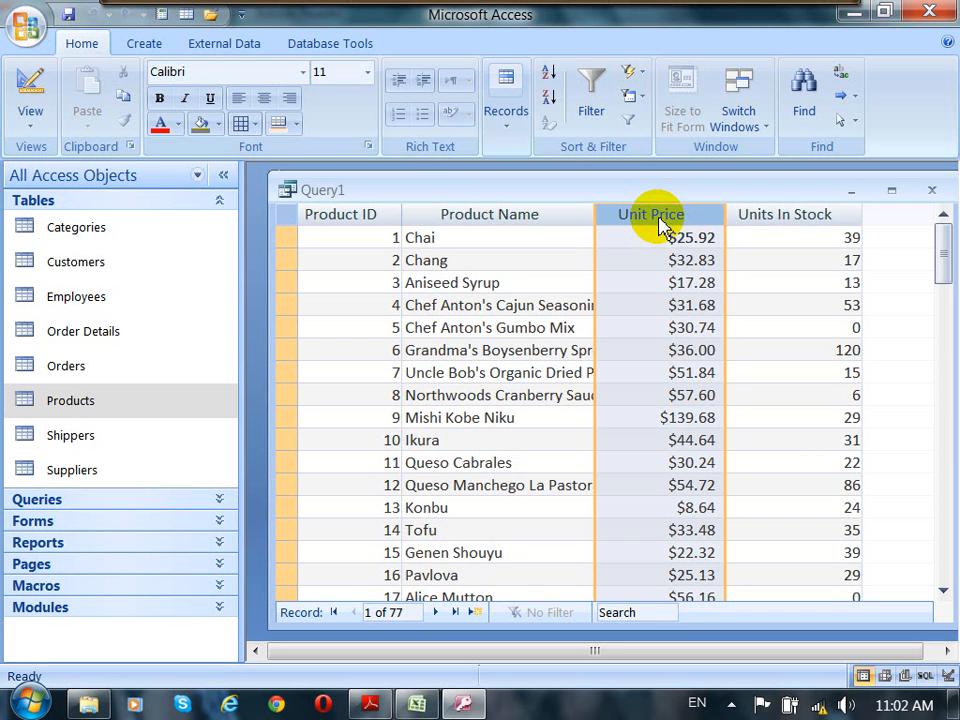
Step: Switch the query back to Design view and change its type to an Update query
click(33, 126)
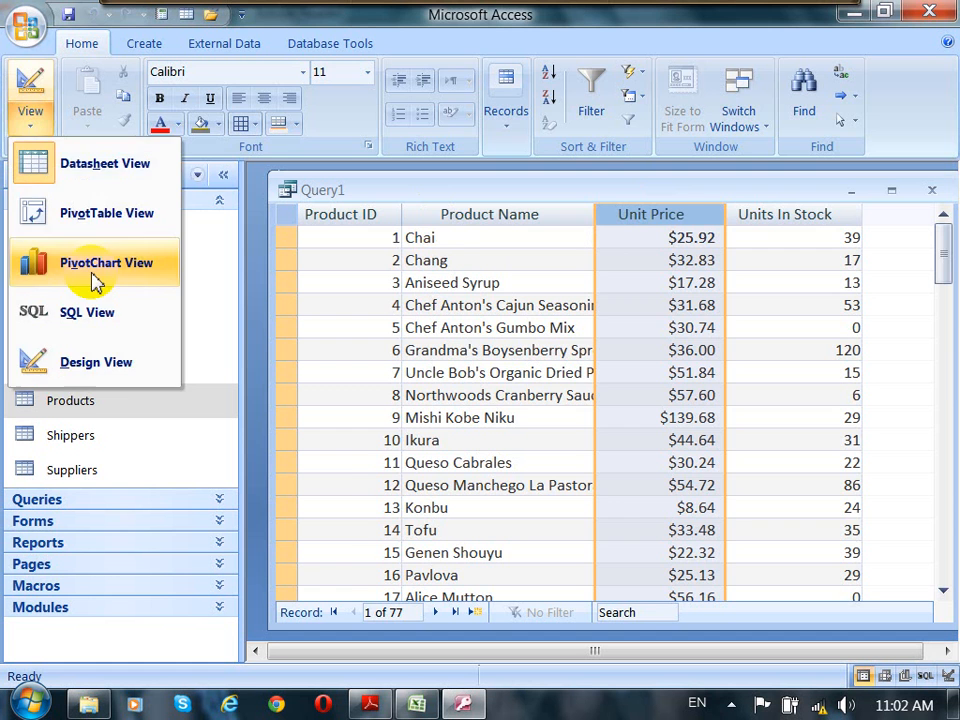
click(110, 366)
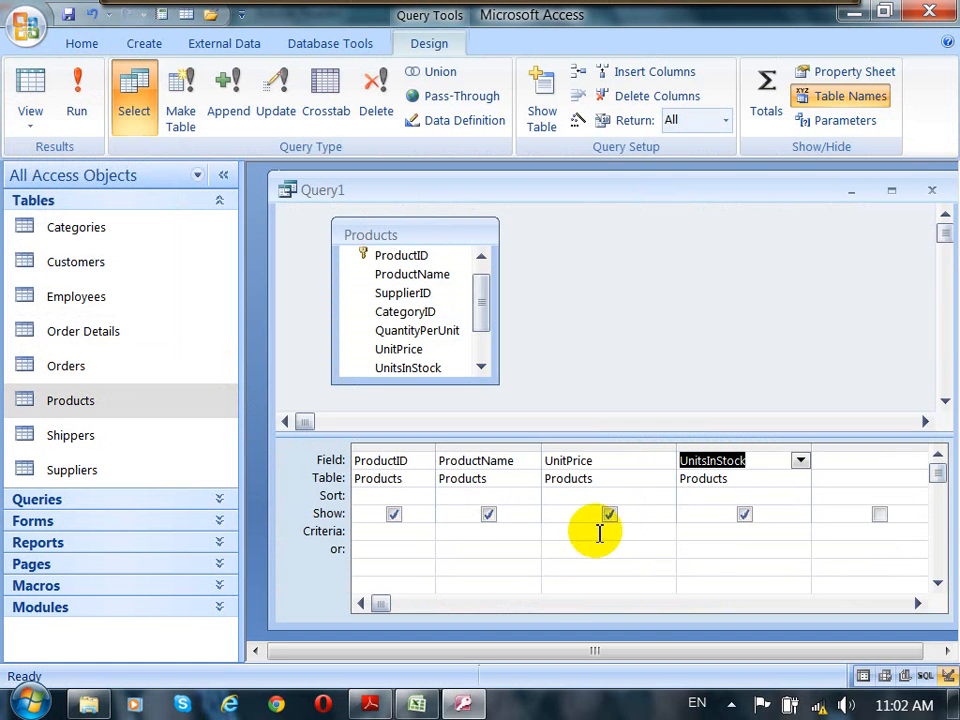
drag(636, 193, 626, 197)
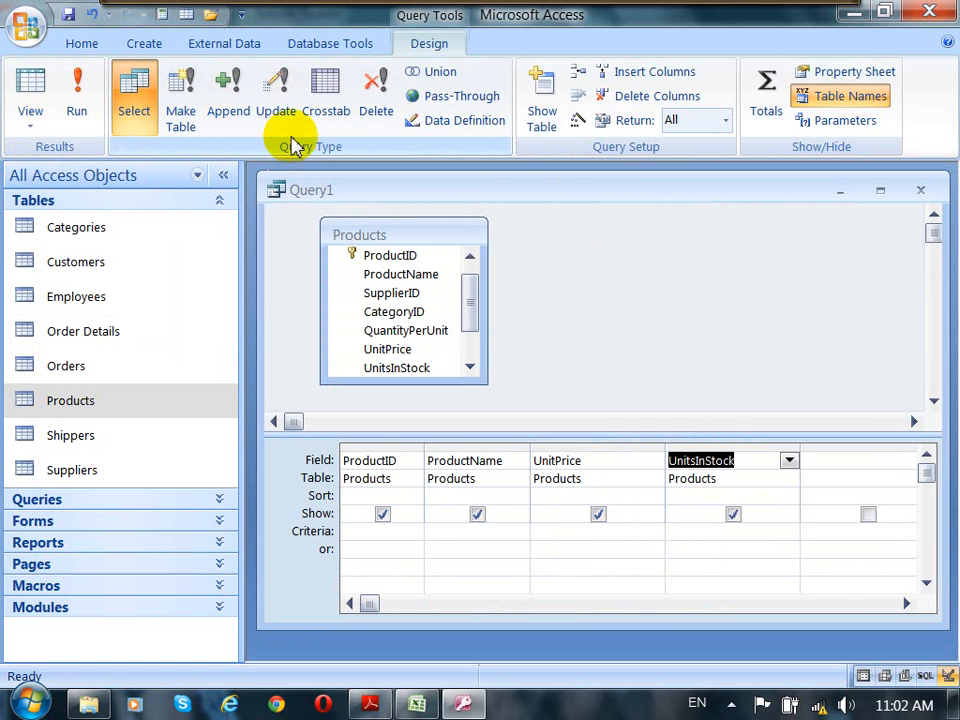
click(283, 103)
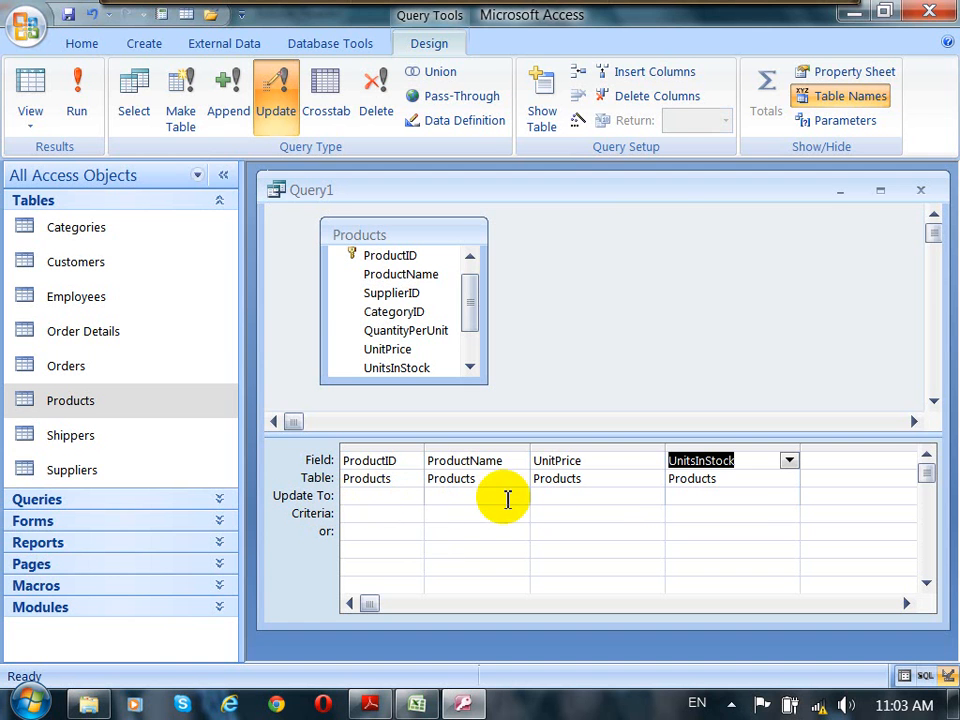
Step: Set the UnitPrice field's Update To expression to =[UnitPrice]*1.2
click(553, 499)
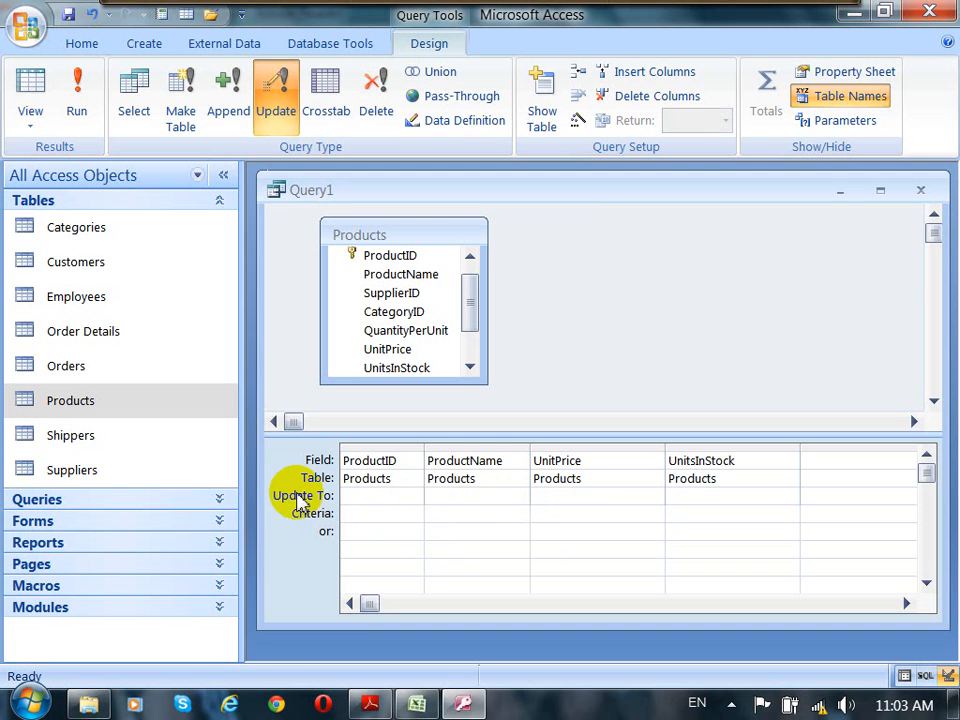
click(540, 496)
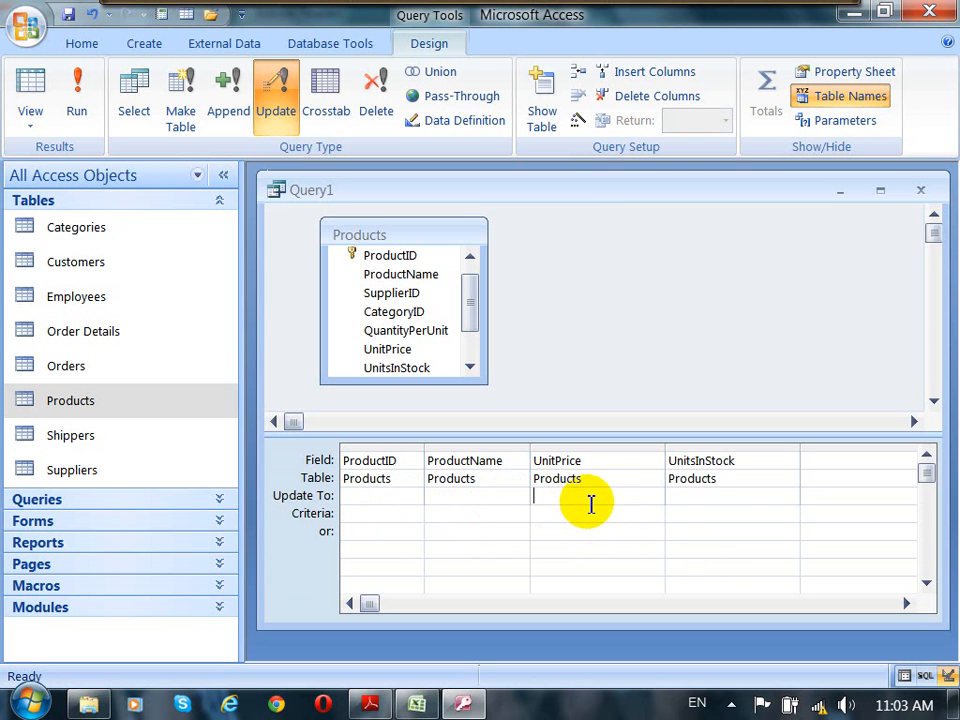
text(=)
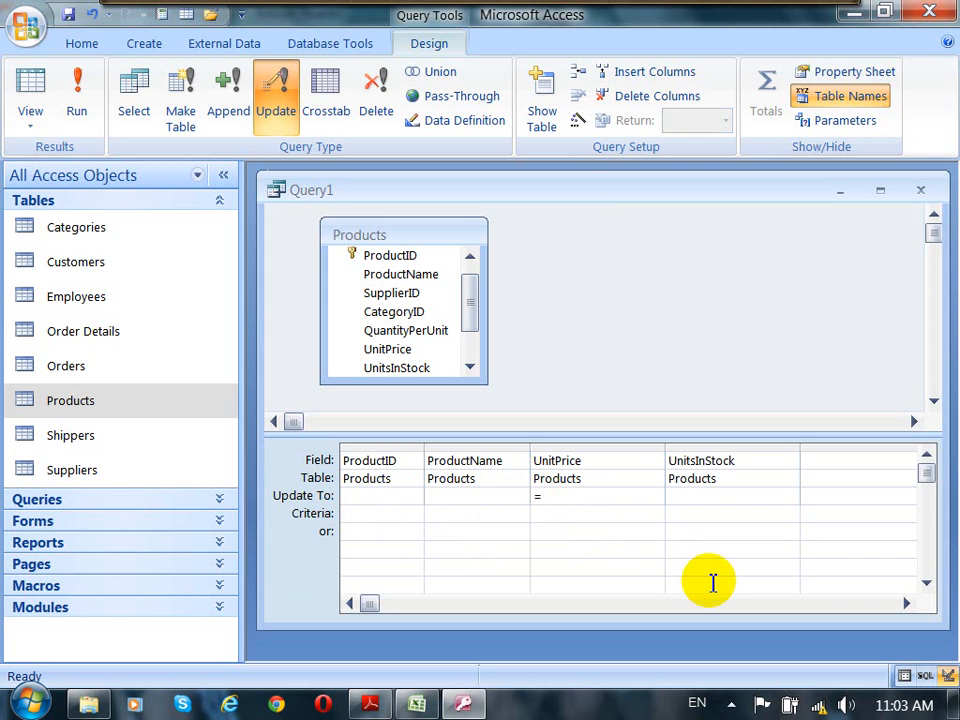
text(U)
key(BackSpace)
text([UnitPrice]*1.2)
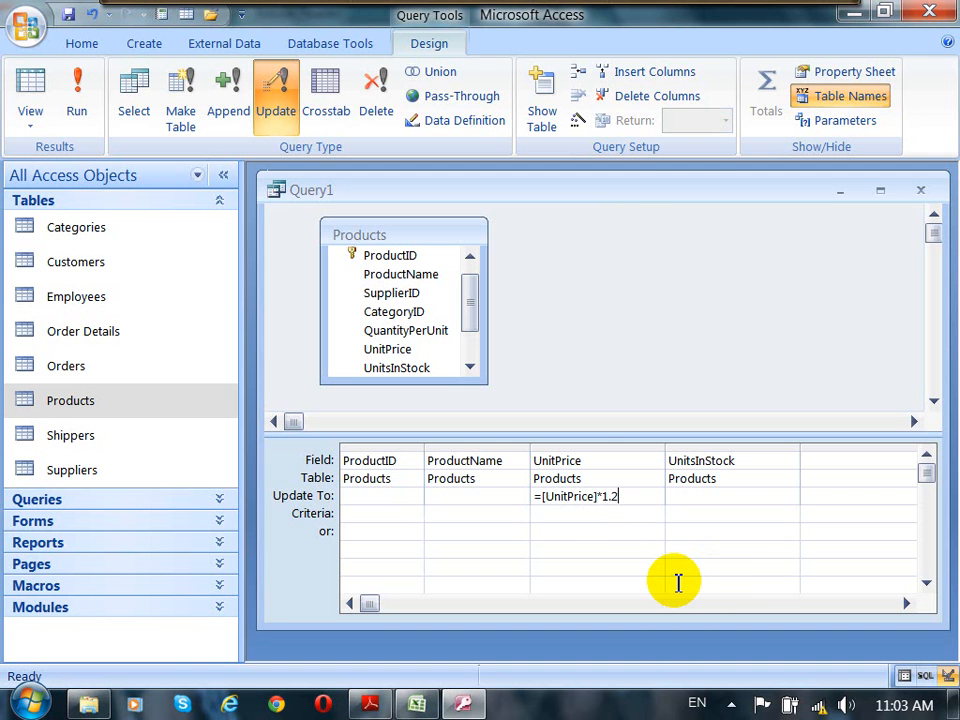
click(531, 468)
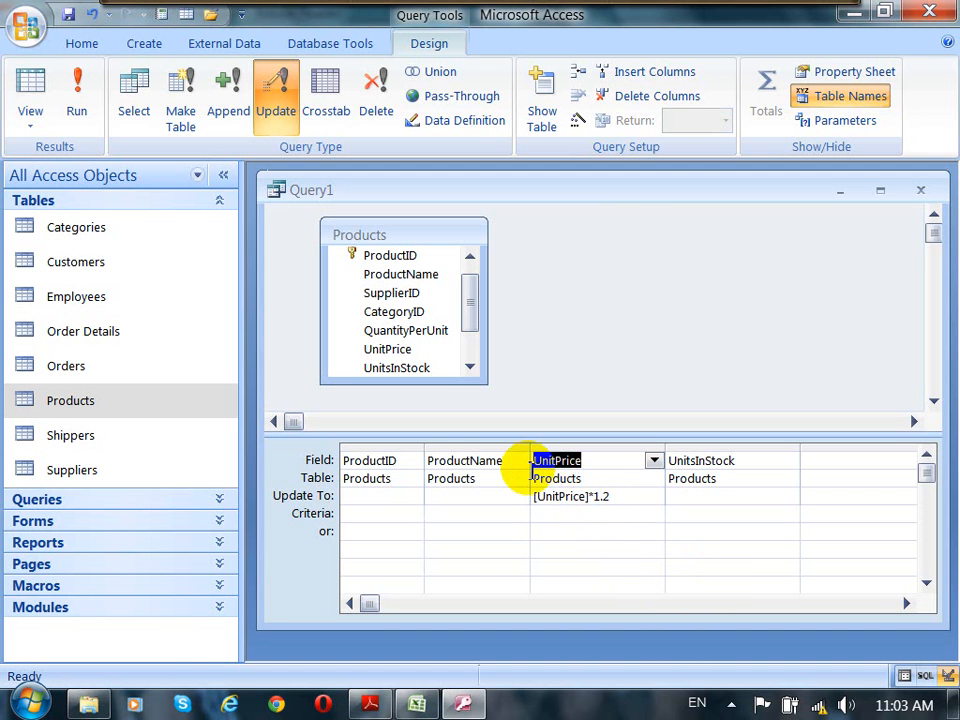
double_click(547, 498)
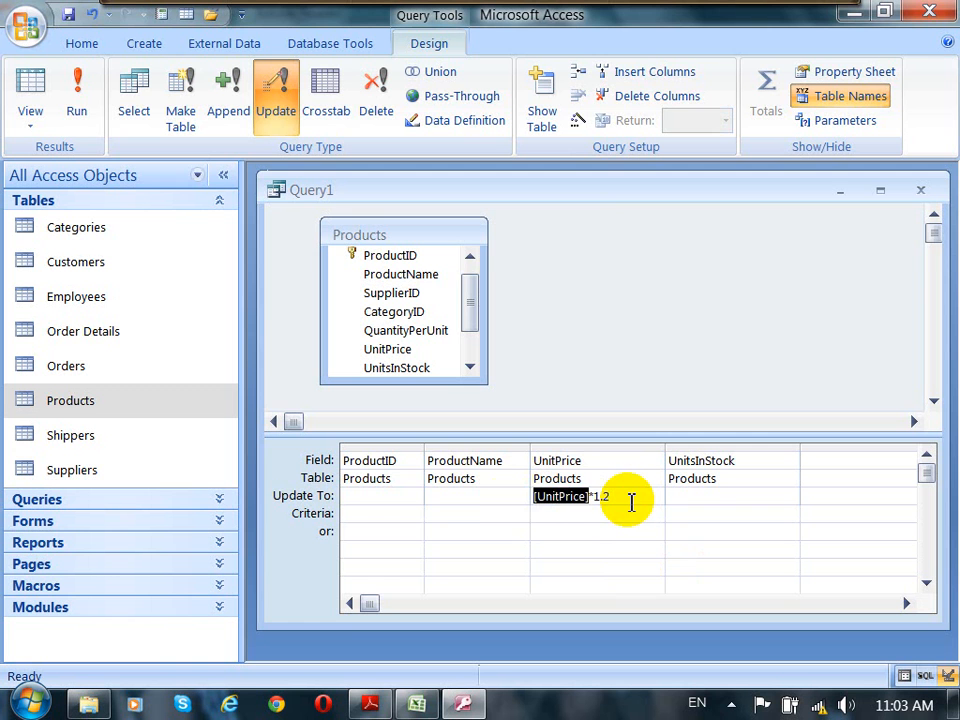
drag(623, 500, 592, 497)
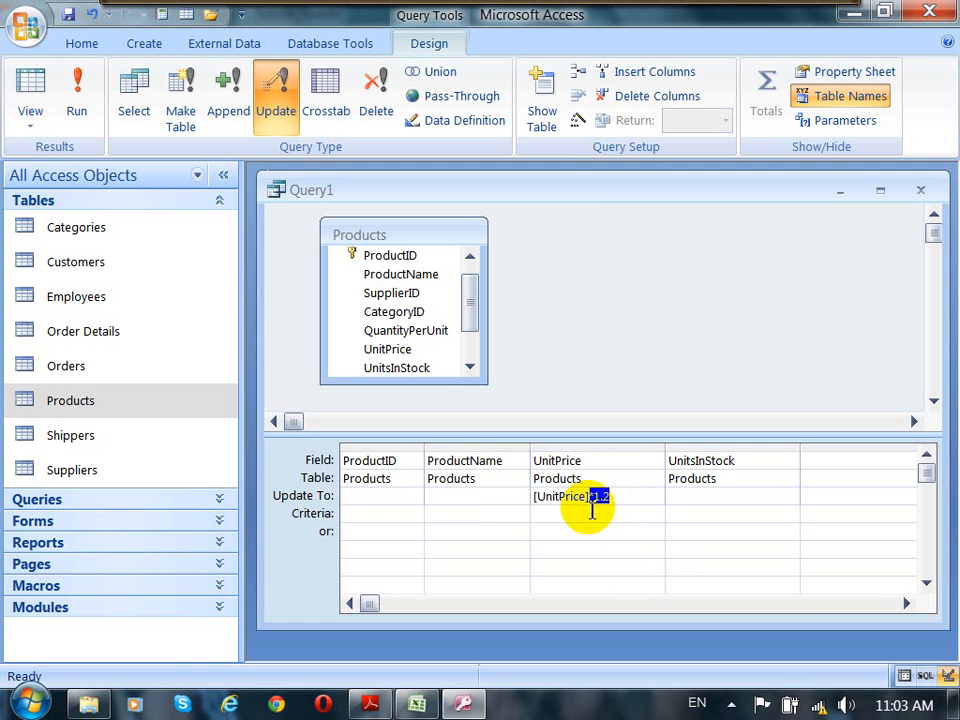
click(538, 463)
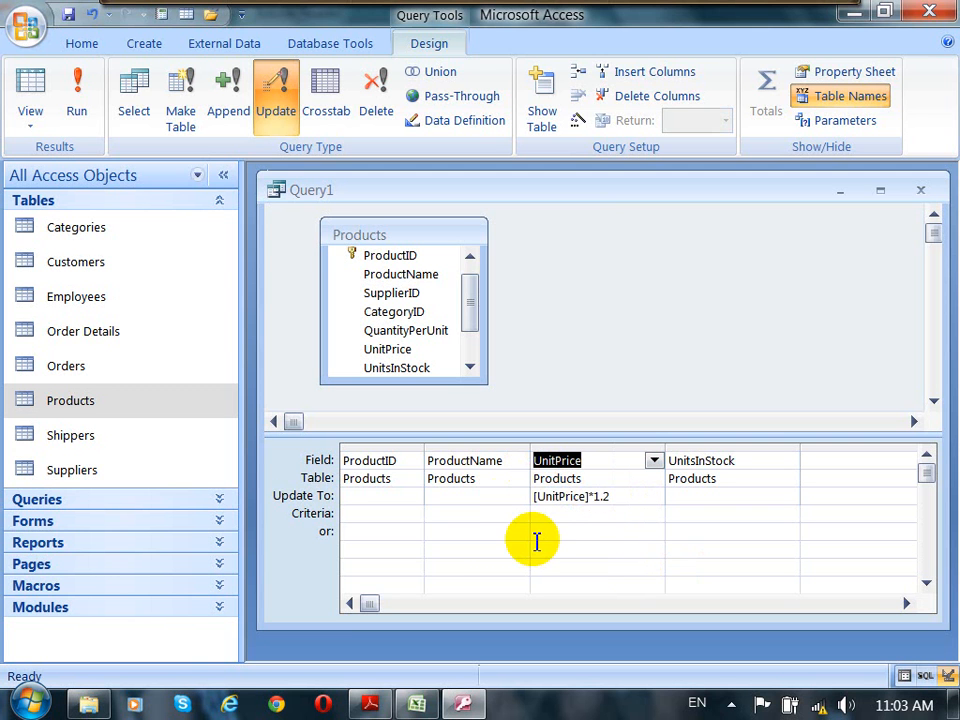
click(627, 500)
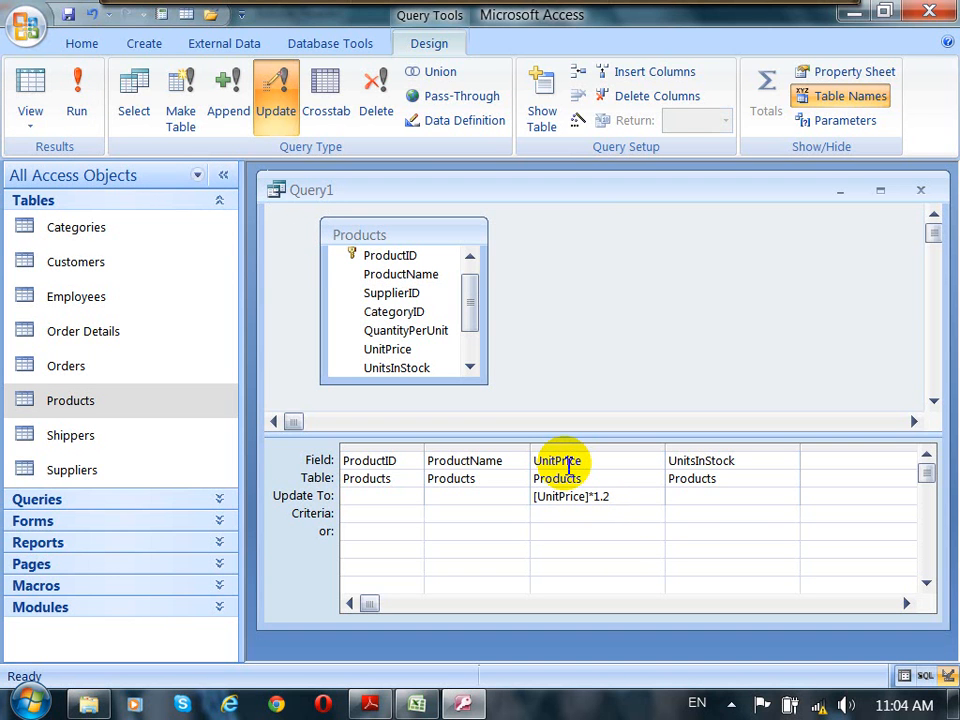
Step: Enter the criterion <=20 for the UnitsInStock field
click(743, 461)
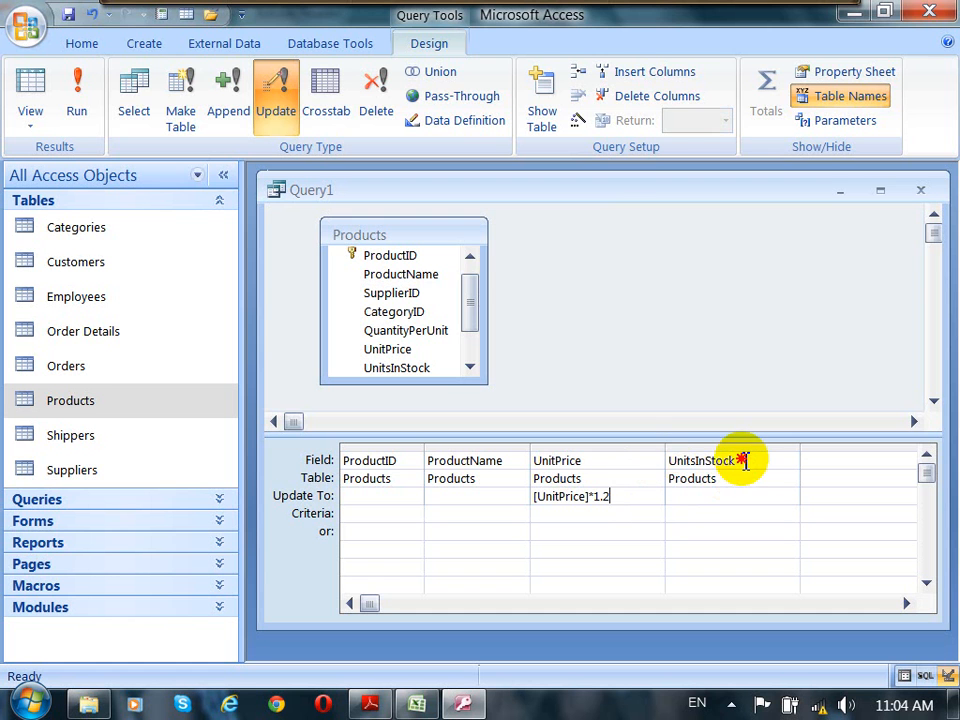
click(664, 459)
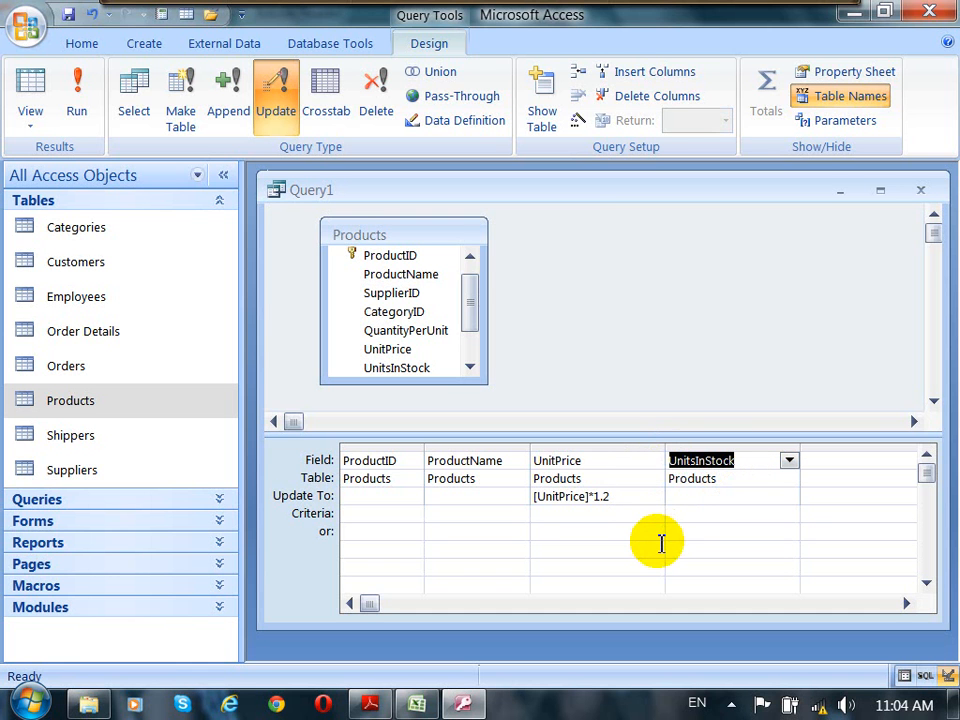
click(360, 531)
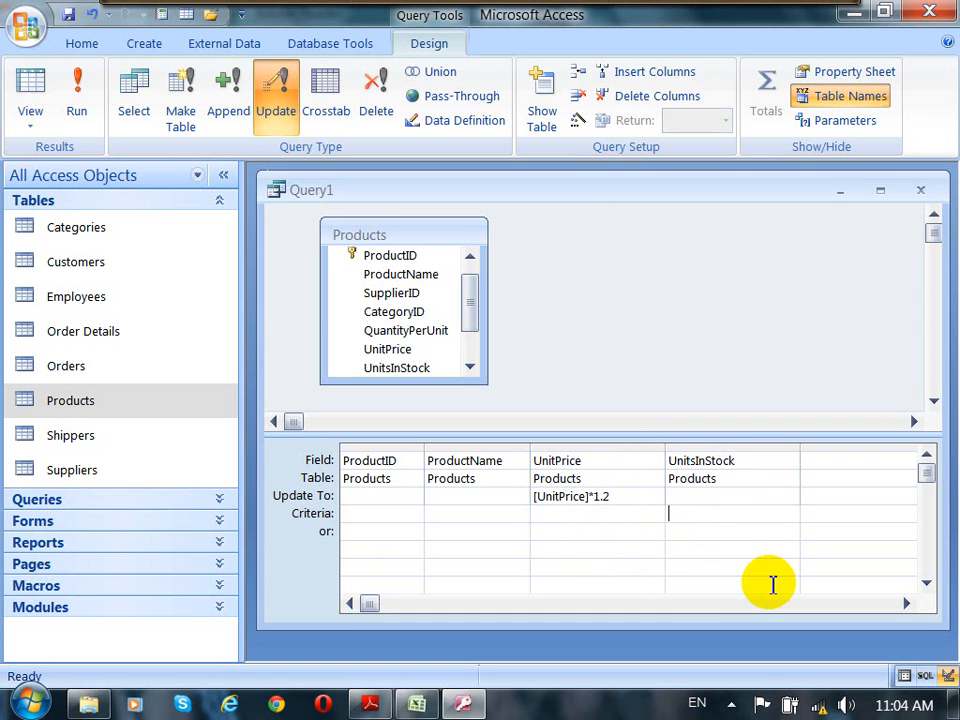
text(<=20)
click(614, 497)
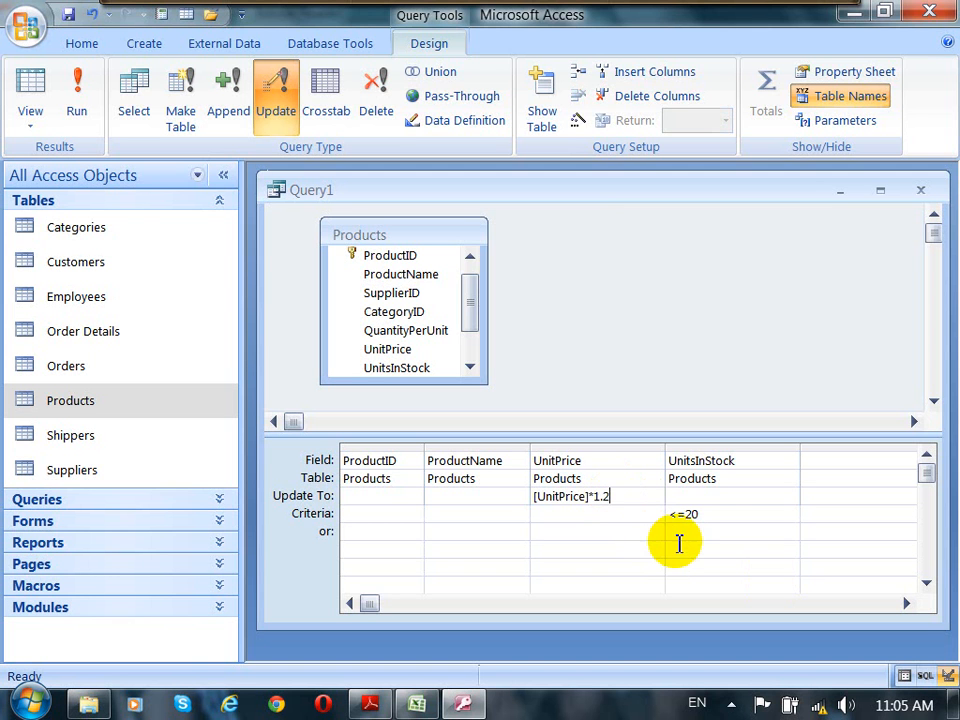
Step: Review the UnitPrice update expression and the UnitsInStock criterion in the design grid
click(710, 514)
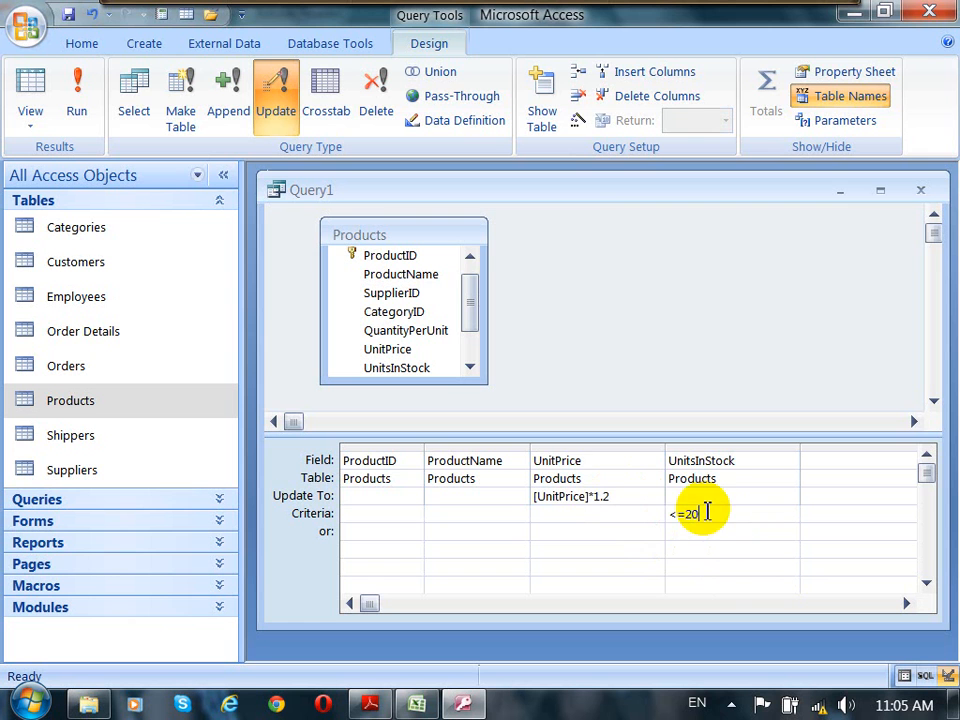
click(530, 459)
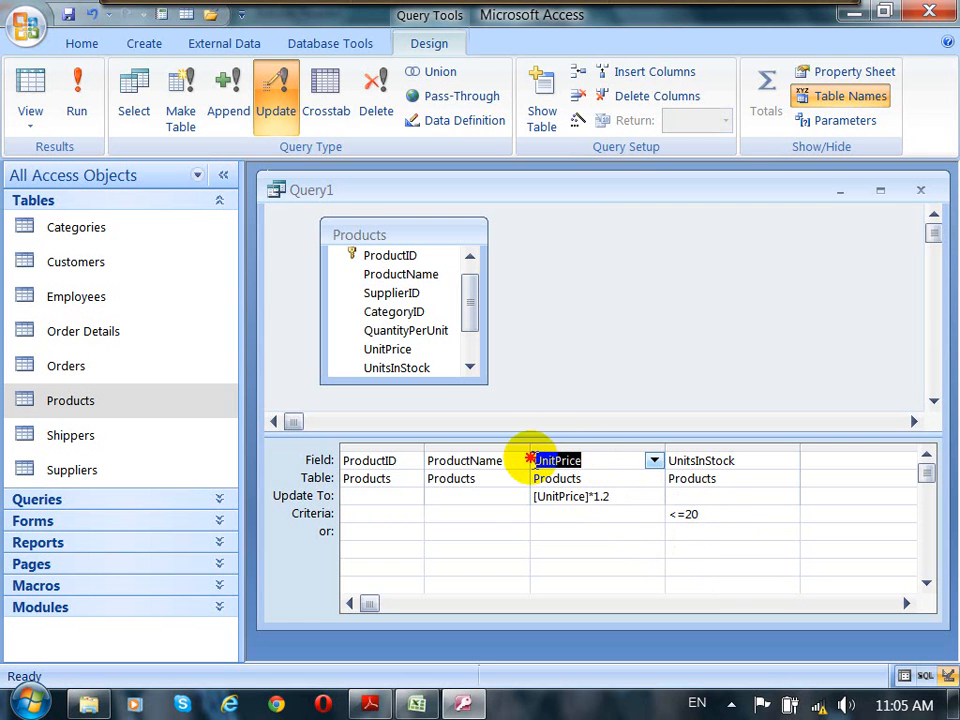
click(605, 497)
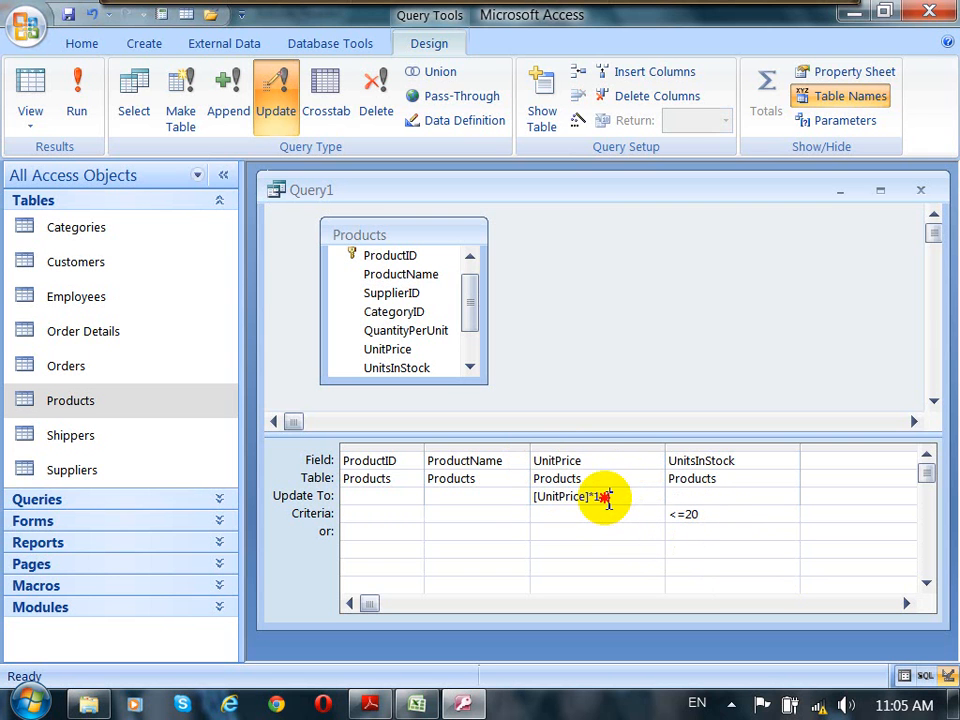
drag(608, 497, 531, 505)
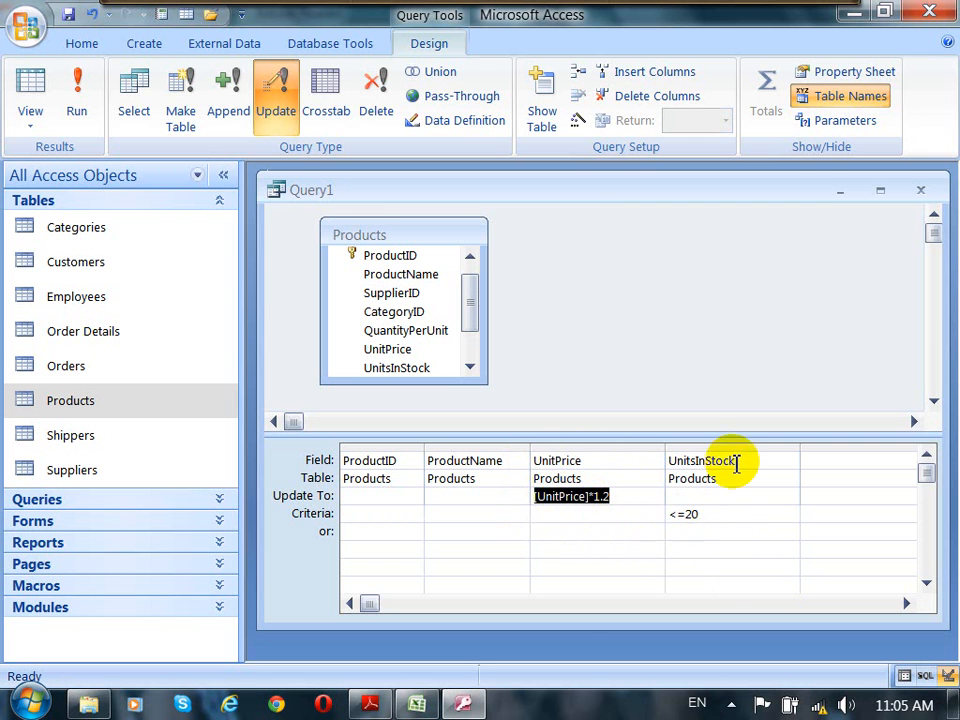
drag(736, 462, 682, 462)
drag(699, 514, 669, 515)
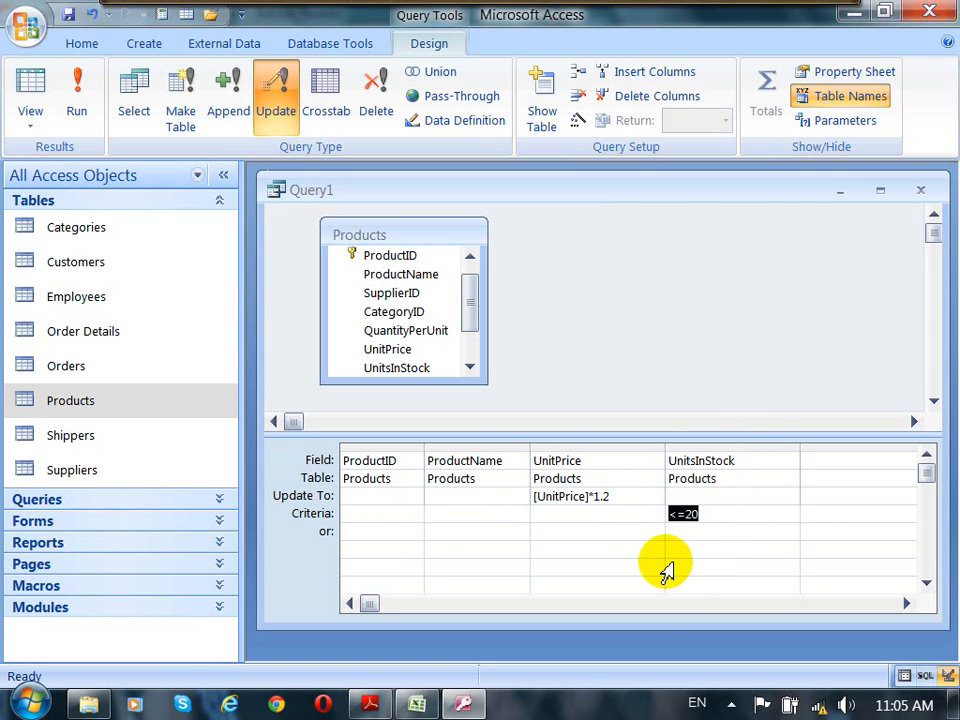
Step: Remove the ProductName and ProductID columns from the query grid
click(468, 450)
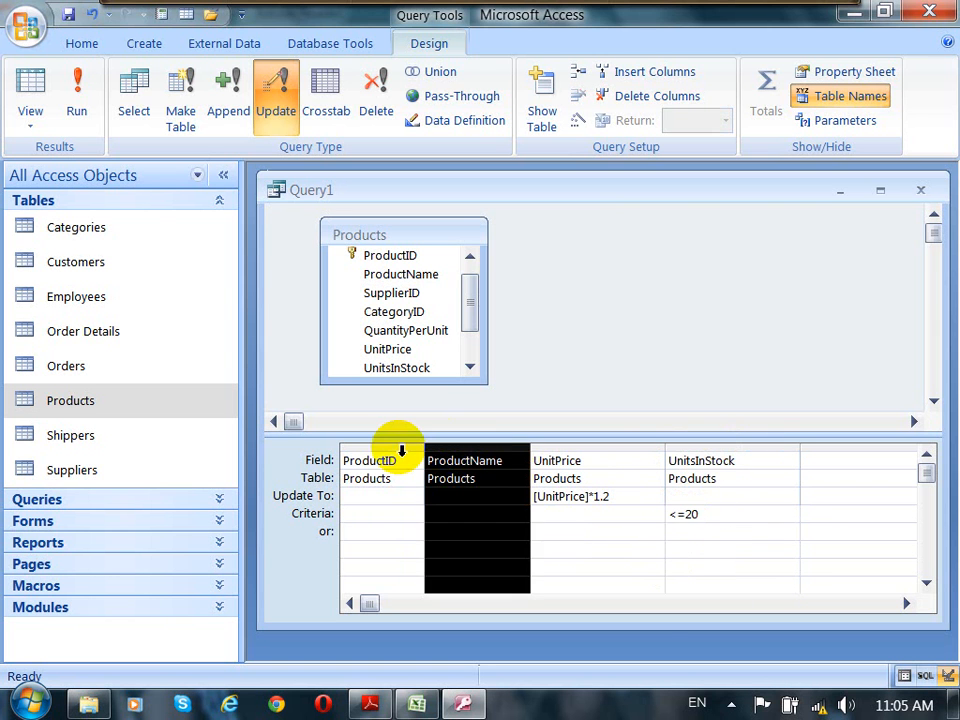
click(401, 452)
click(491, 452)
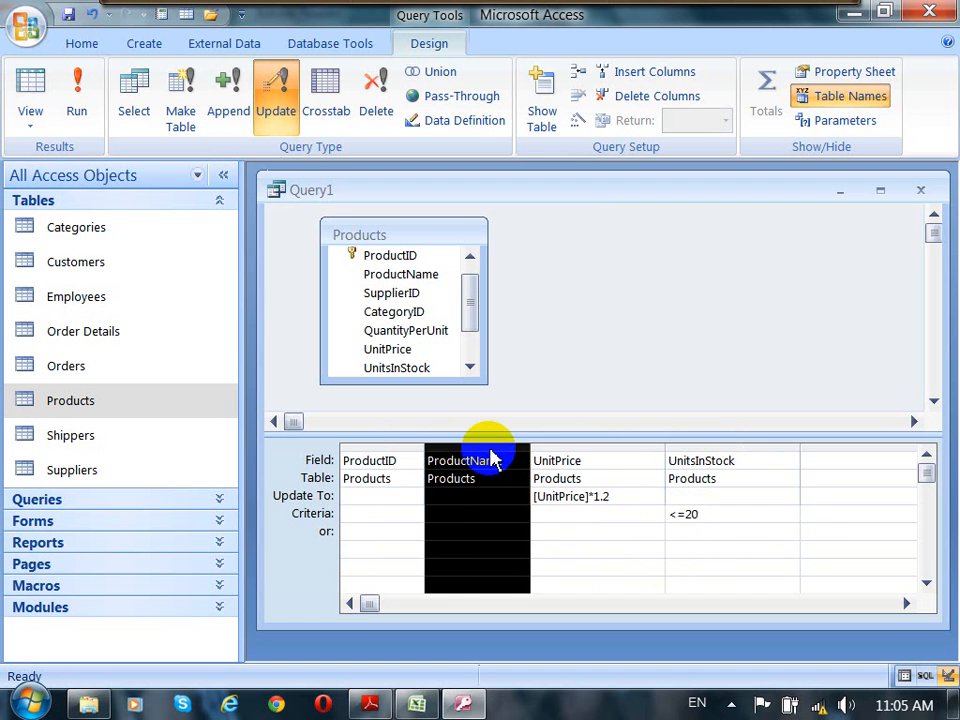
key(Delete)
click(386, 449)
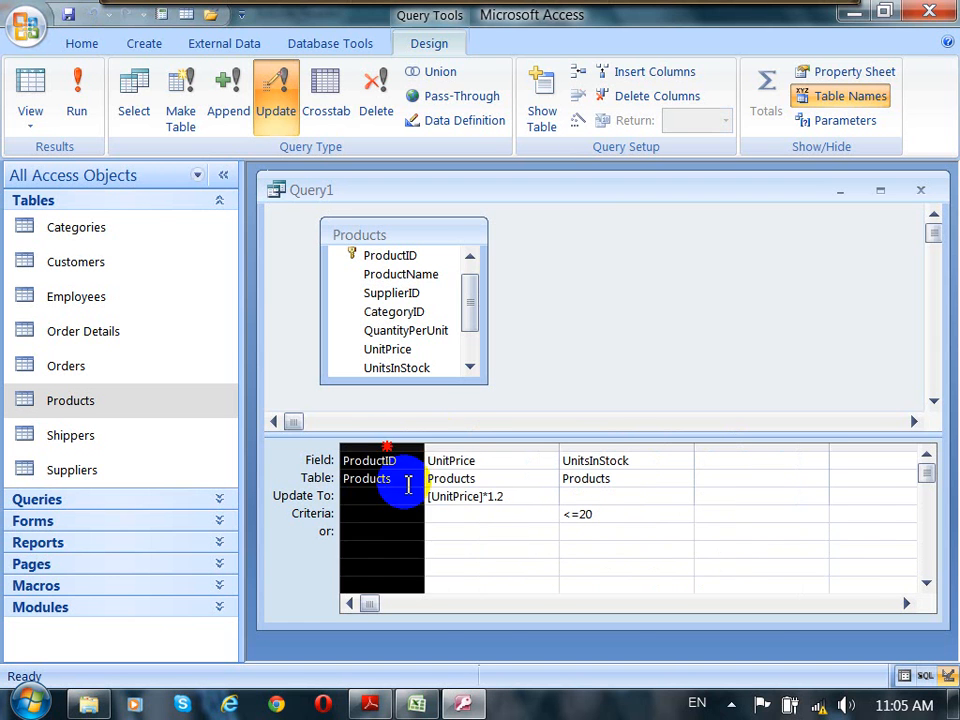
key(Delete)
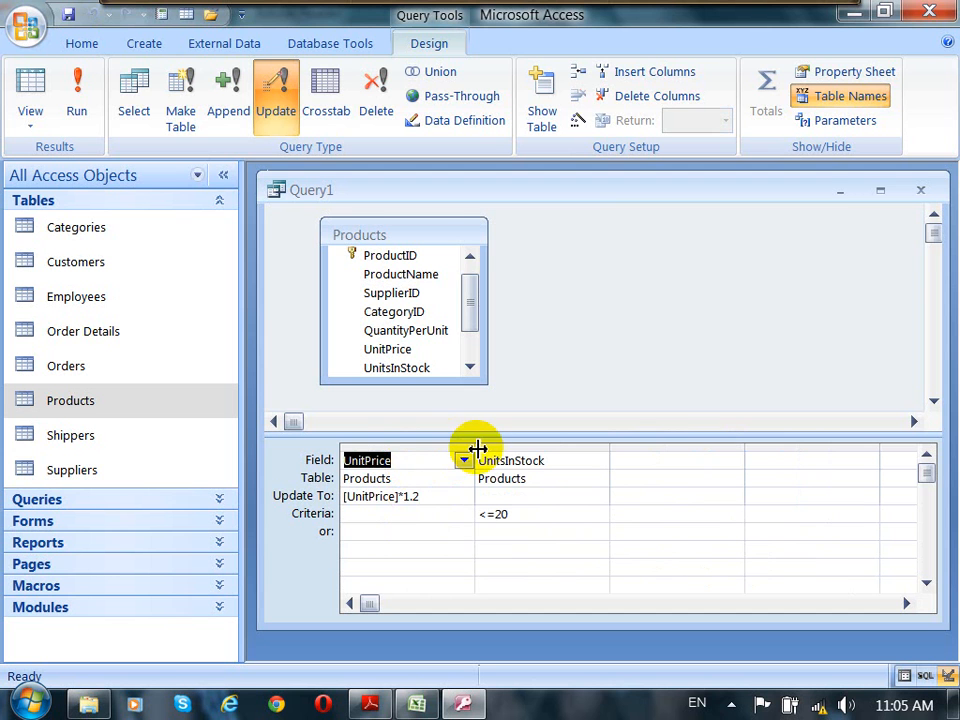
Step: Preview the records to be updated in Datasheet view and widen the Unit Price column to fit
click(547, 462)
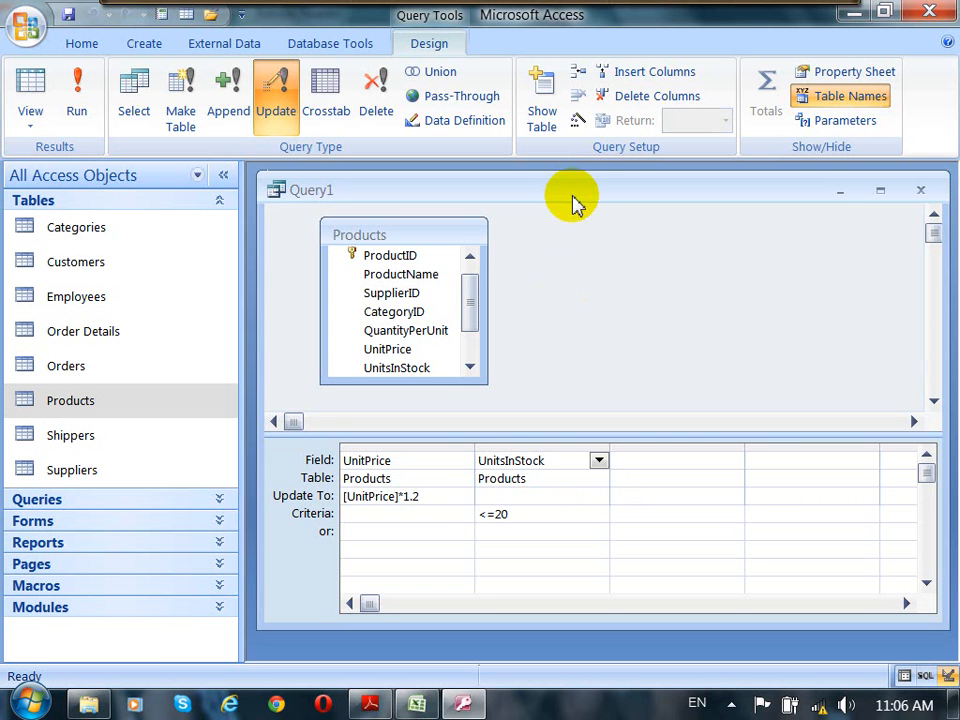
drag(575, 191, 584, 192)
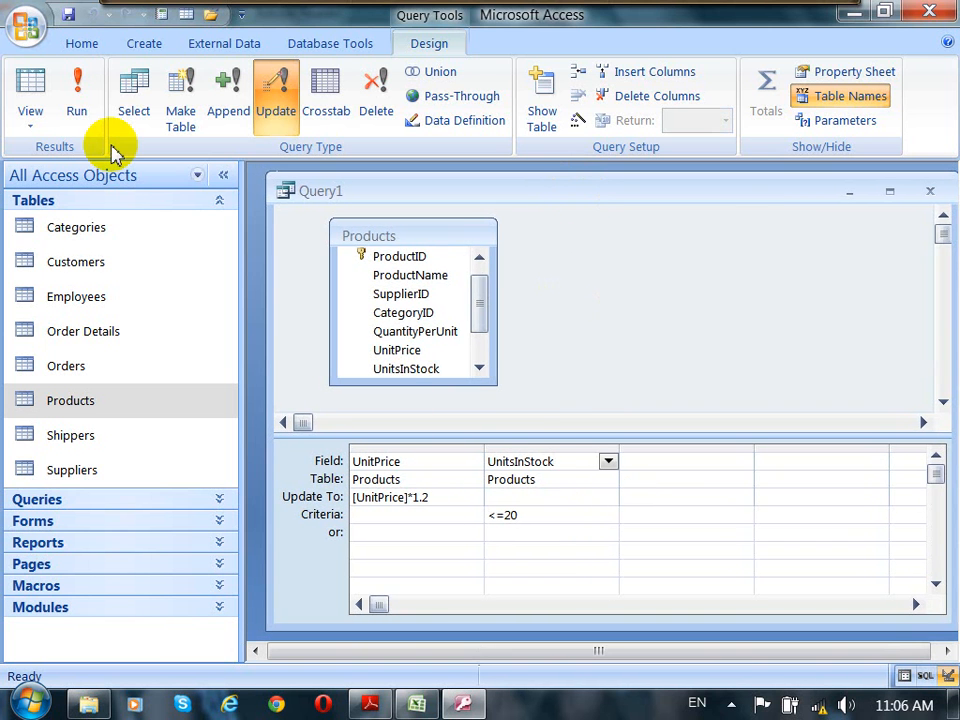
click(31, 120)
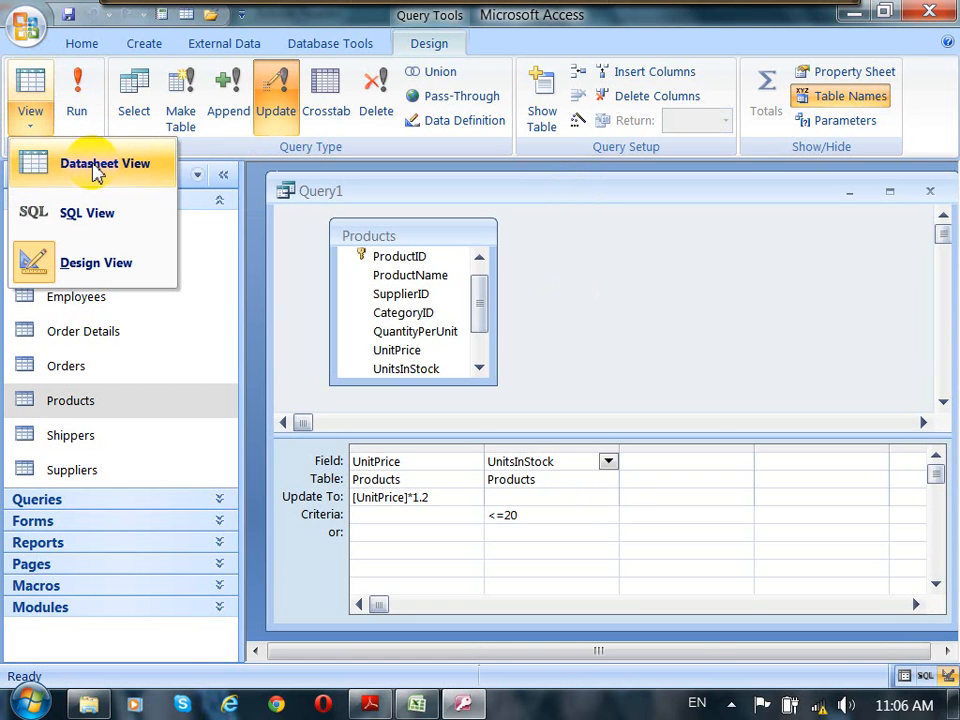
click(97, 172)
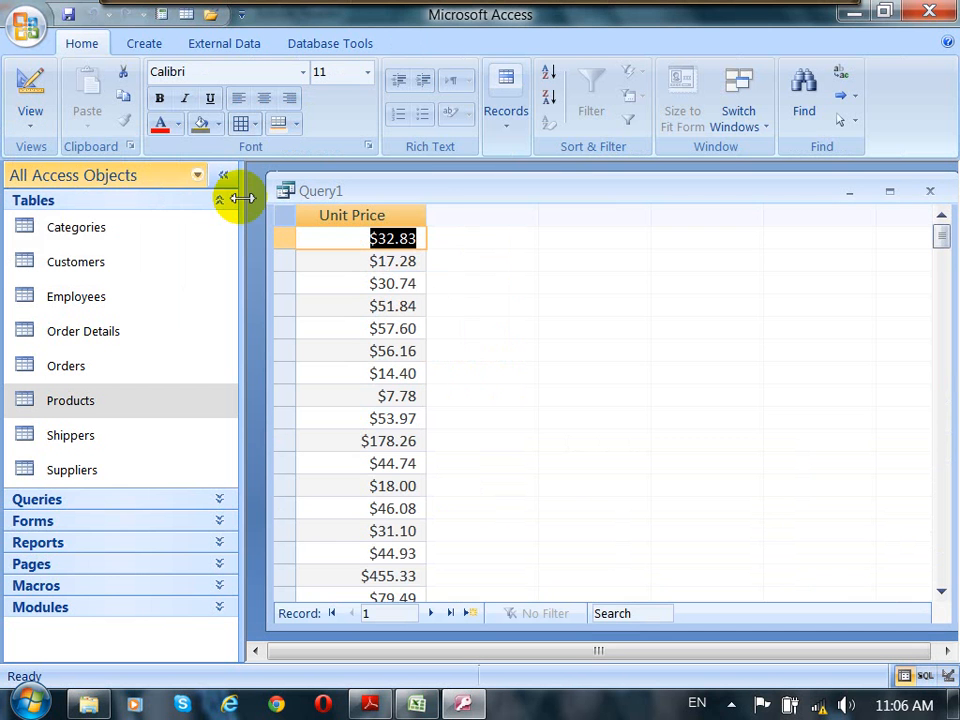
double_click(433, 215)
click(399, 215)
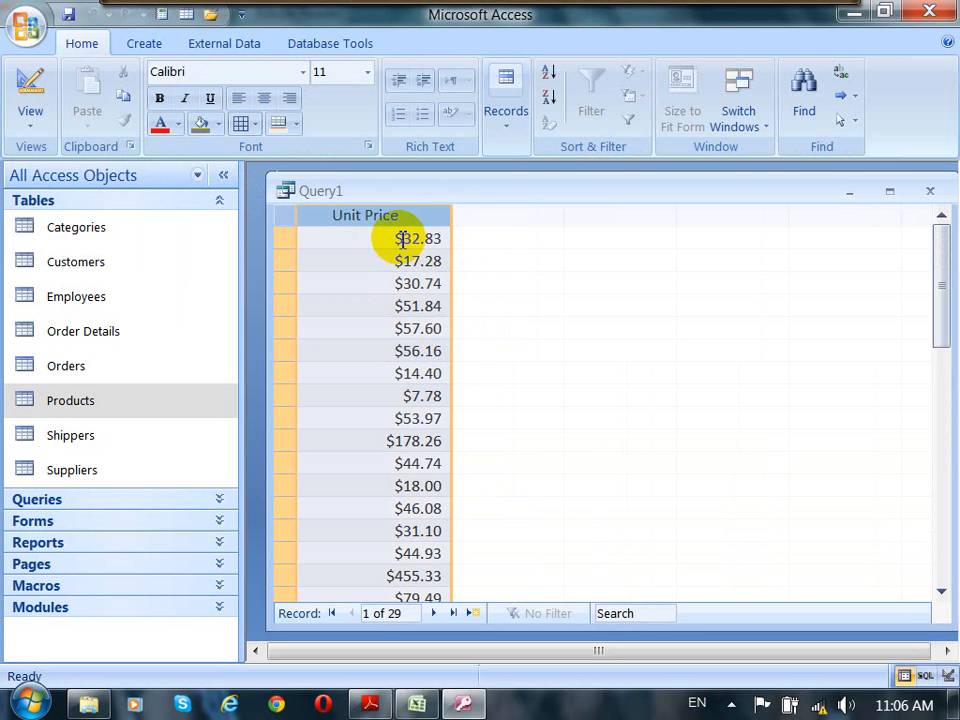
Step: Return to Design view and run the update query, confirming the update of the records
click(27, 108)
click(96, 263)
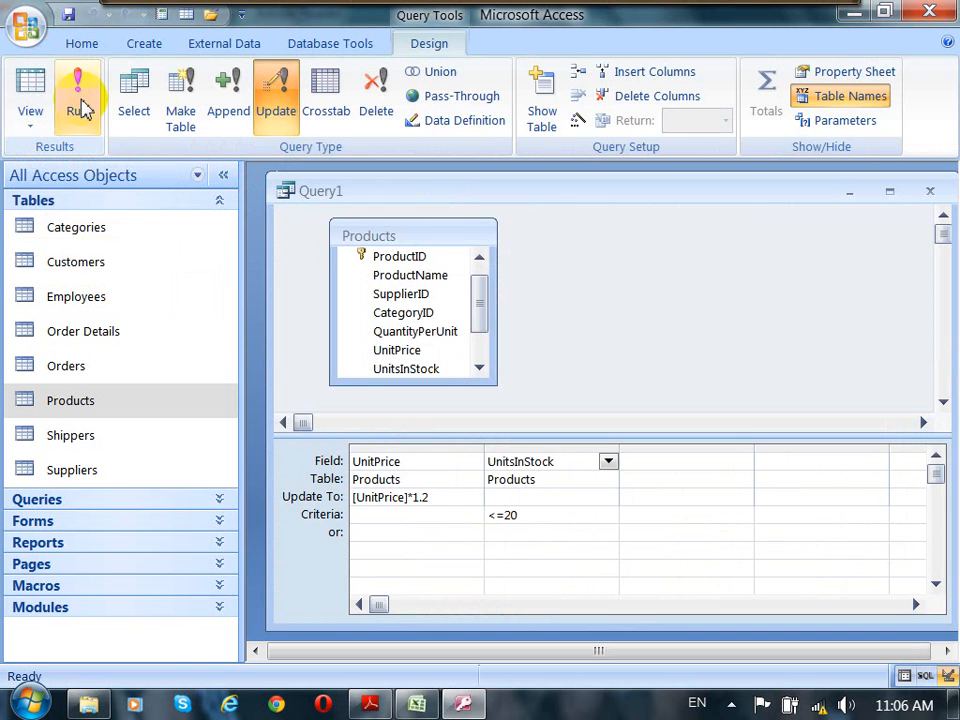
click(84, 106)
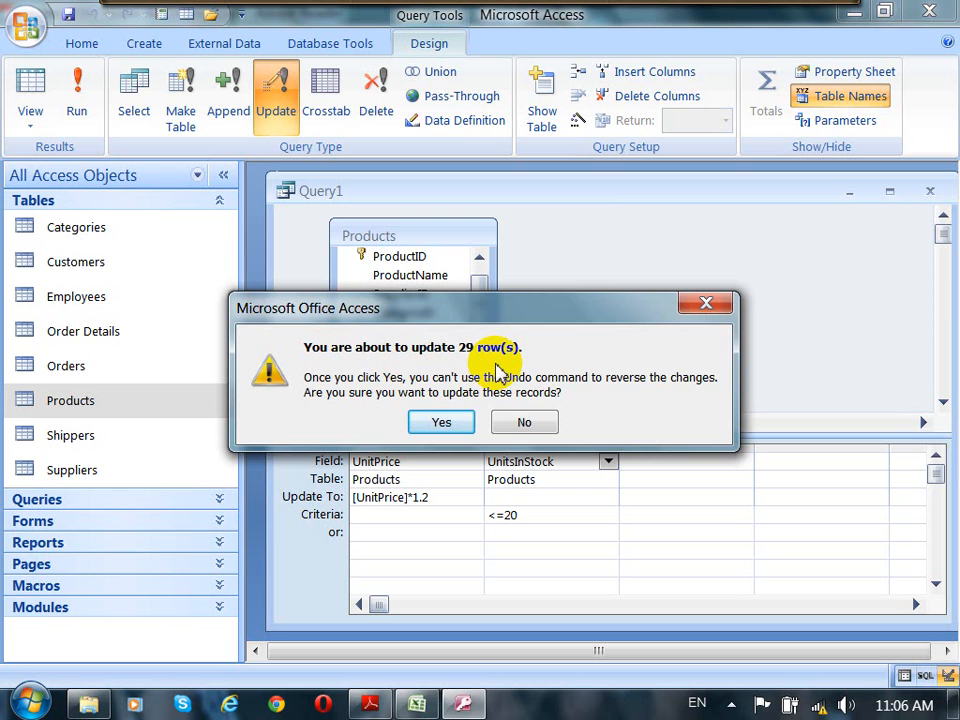
click(442, 424)
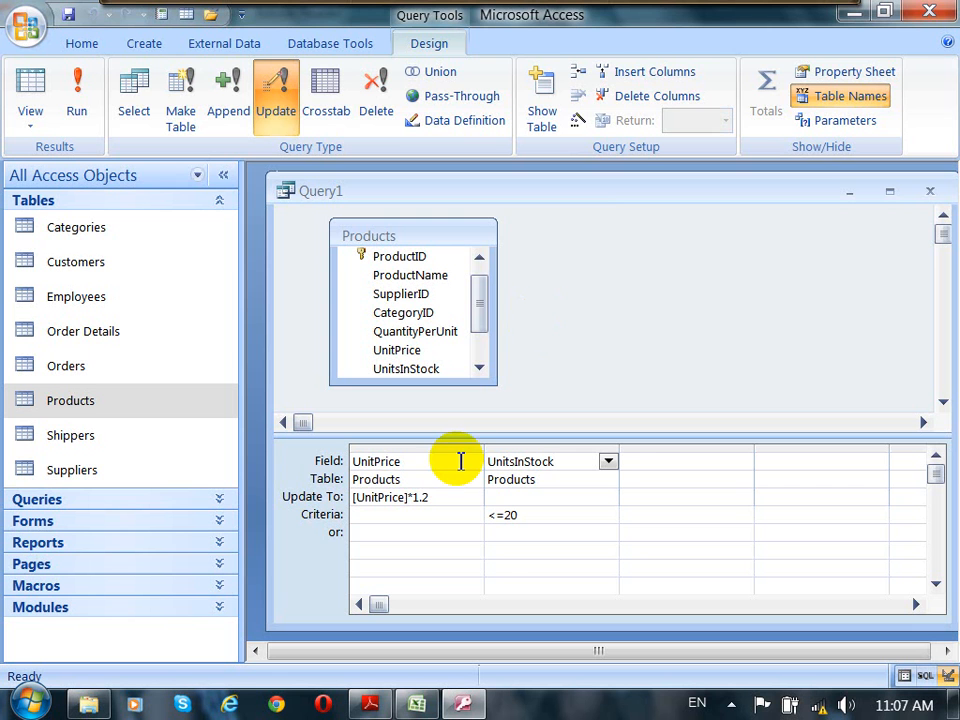
Step: Save the update query under the name qryUpdateProductPrice
click(427, 447)
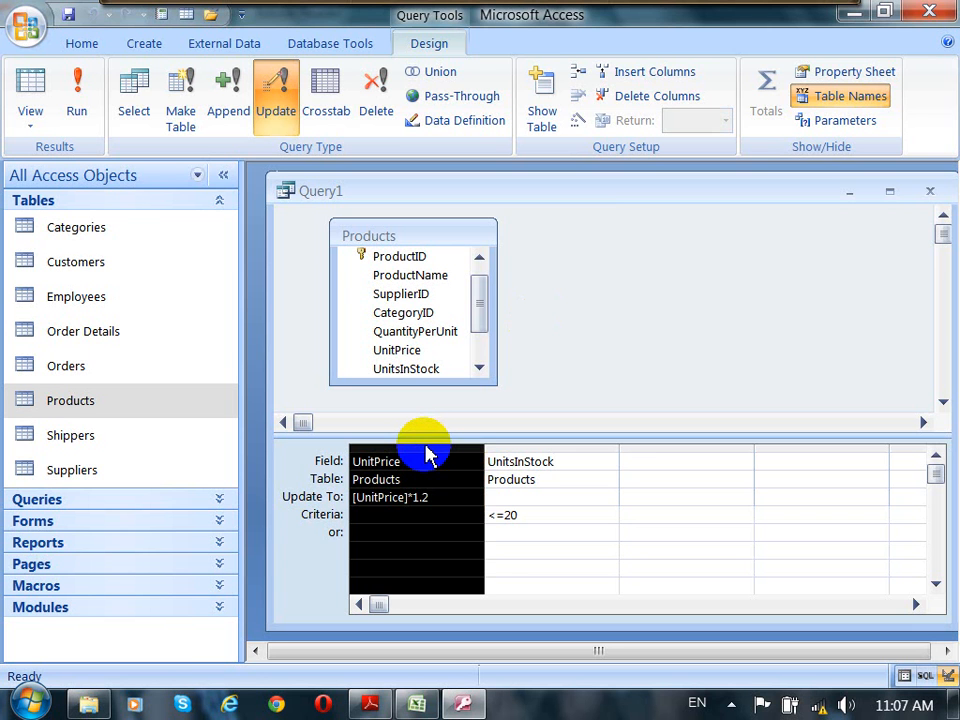
click(433, 465)
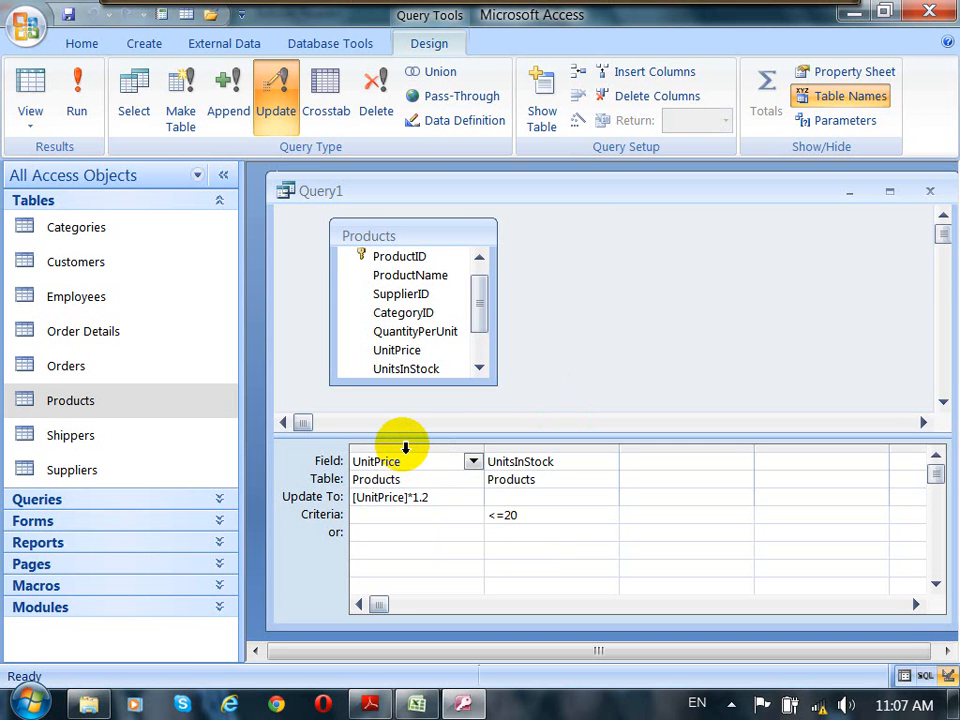
click(405, 447)
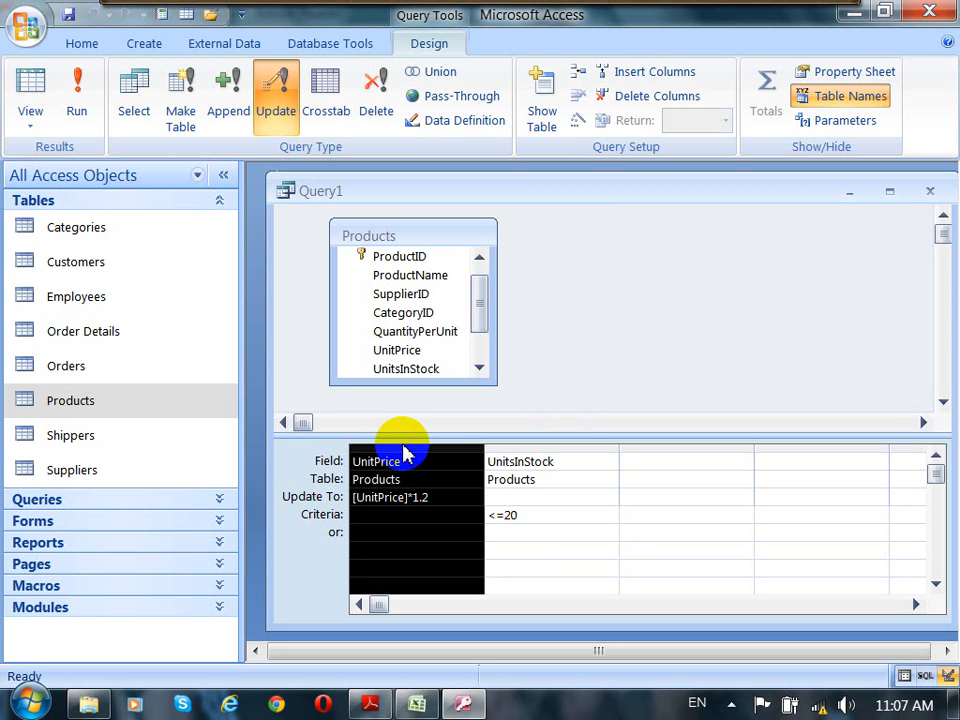
click(586, 479)
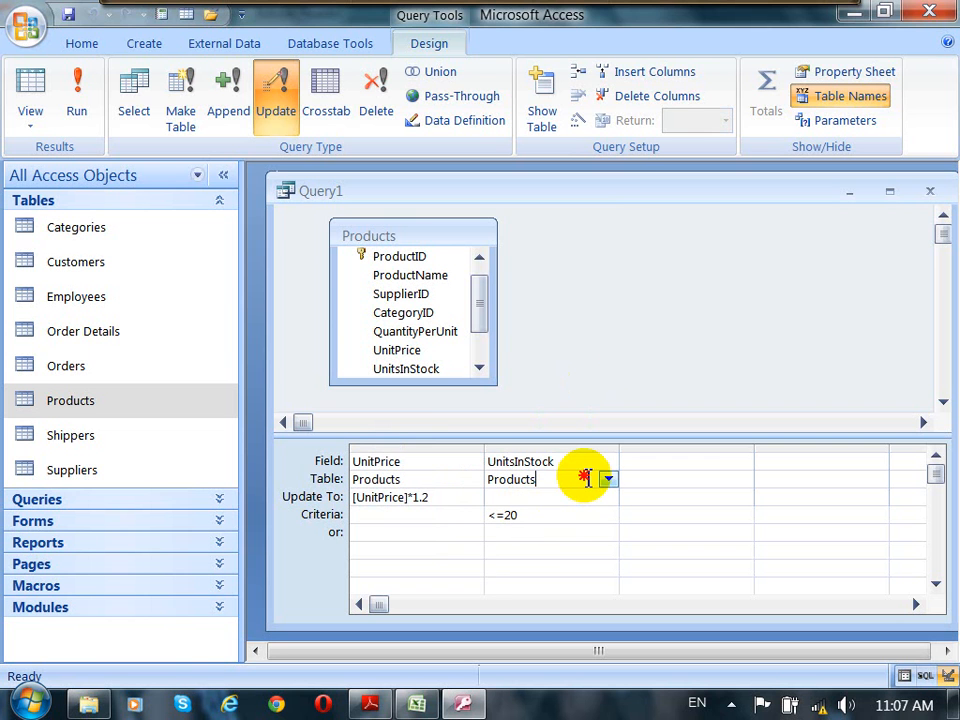
click(68, 15)
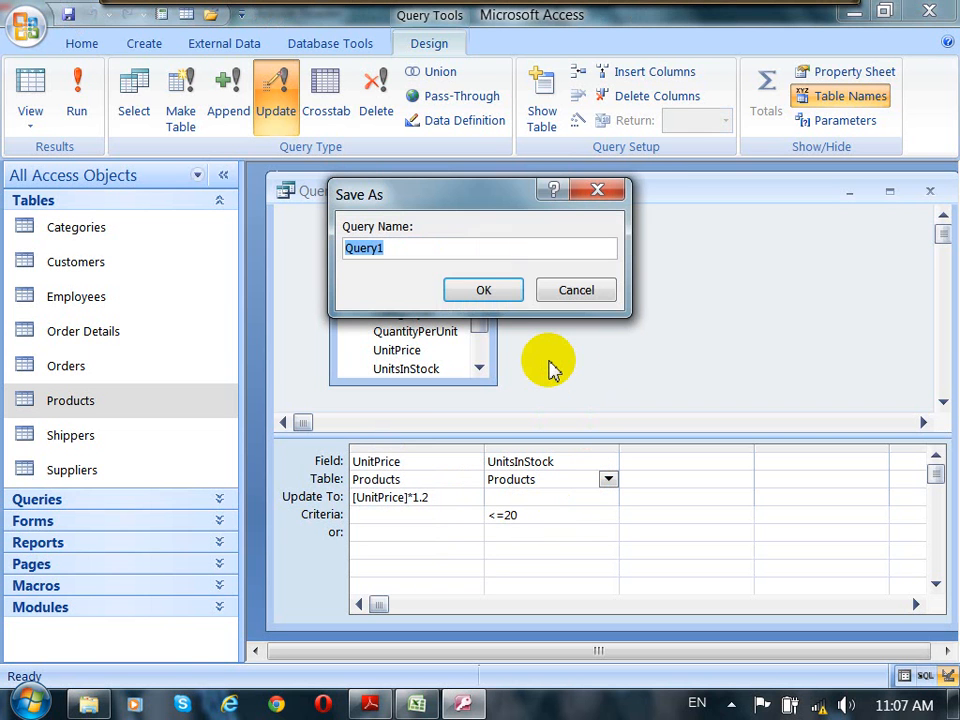
text(q)
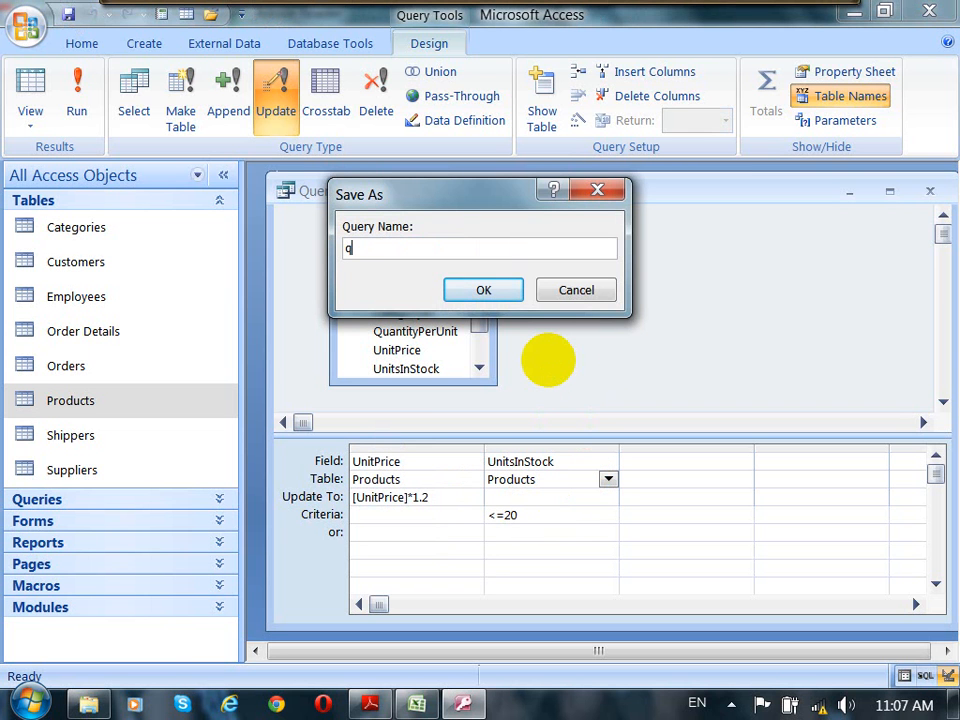
text(ryUpdateProduct)
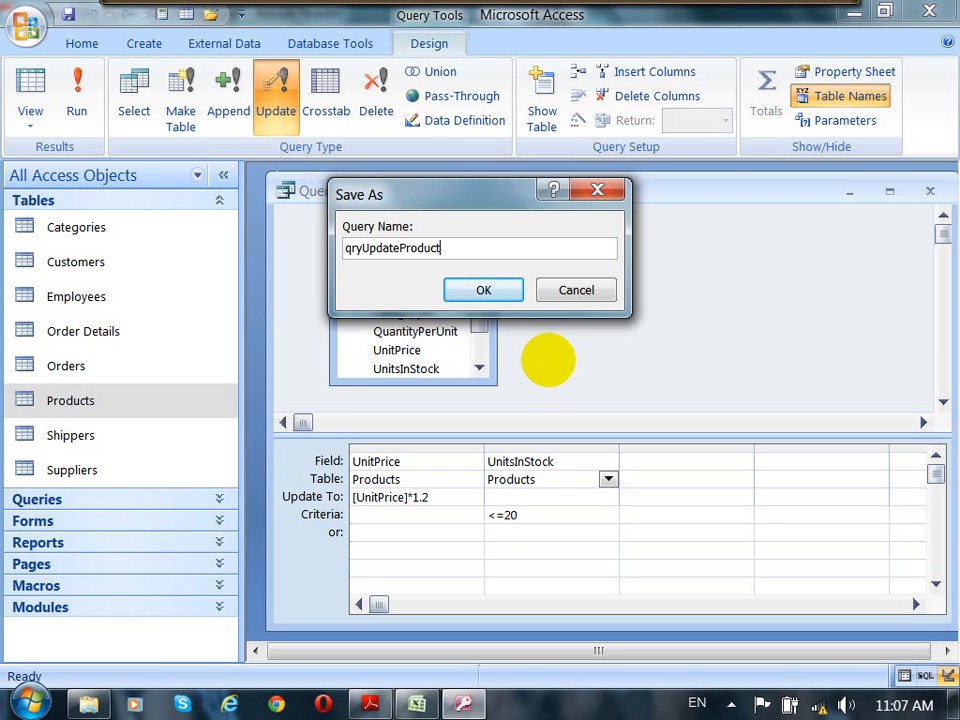
text(Price)
drag(488, 193, 562, 207)
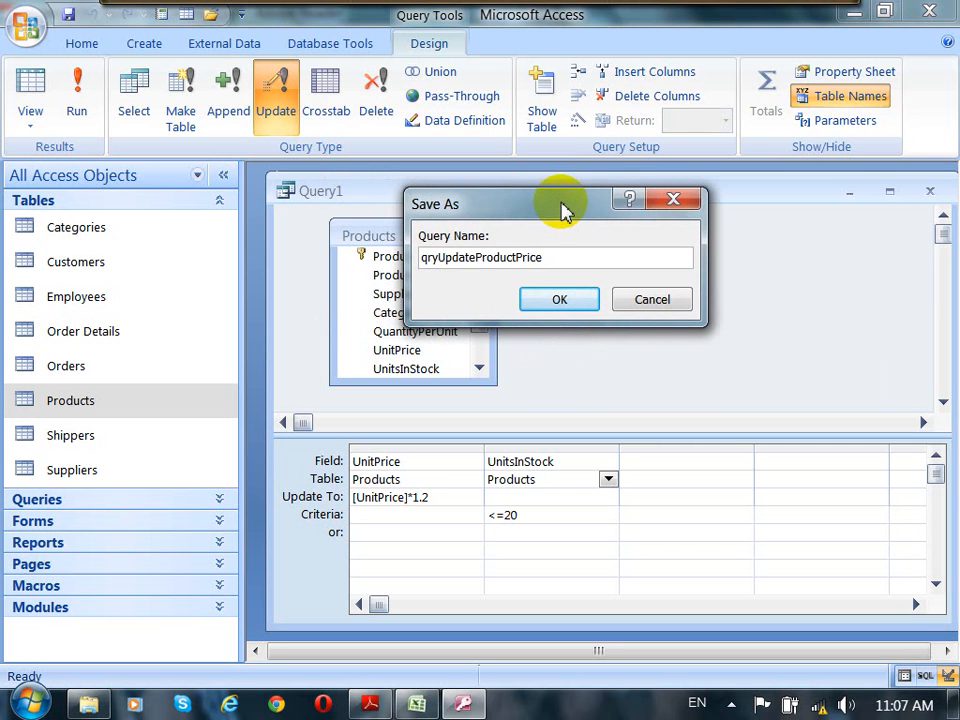
click(568, 300)
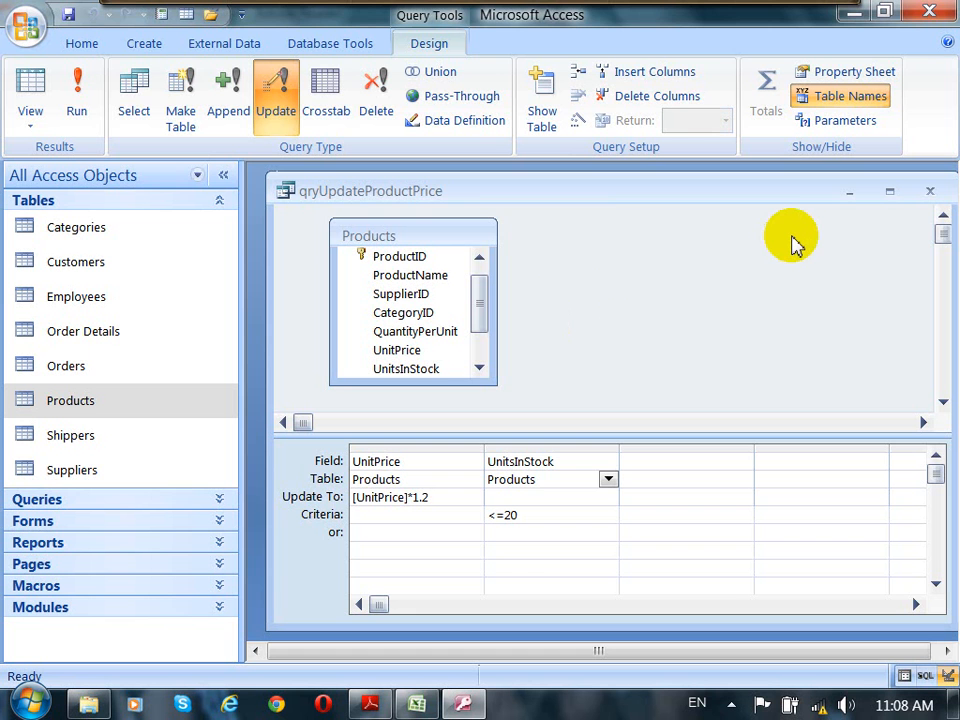
Step: Point out the <=20 criterion under UnitsInStock in the query design grid
drag(765, 194, 754, 190)
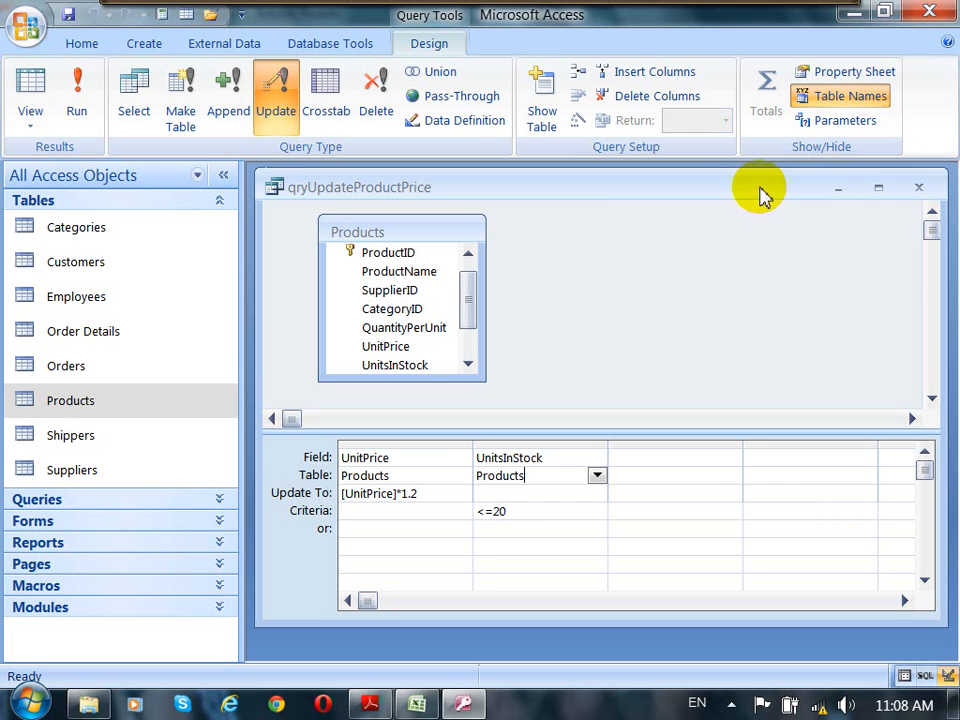
drag(760, 195, 765, 197)
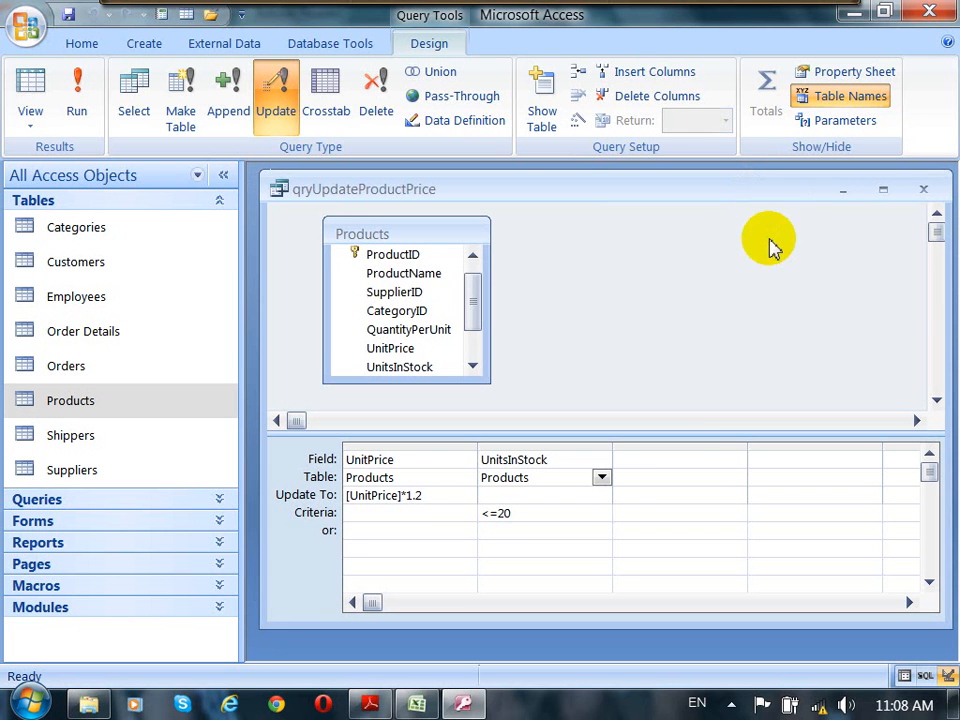
click(558, 513)
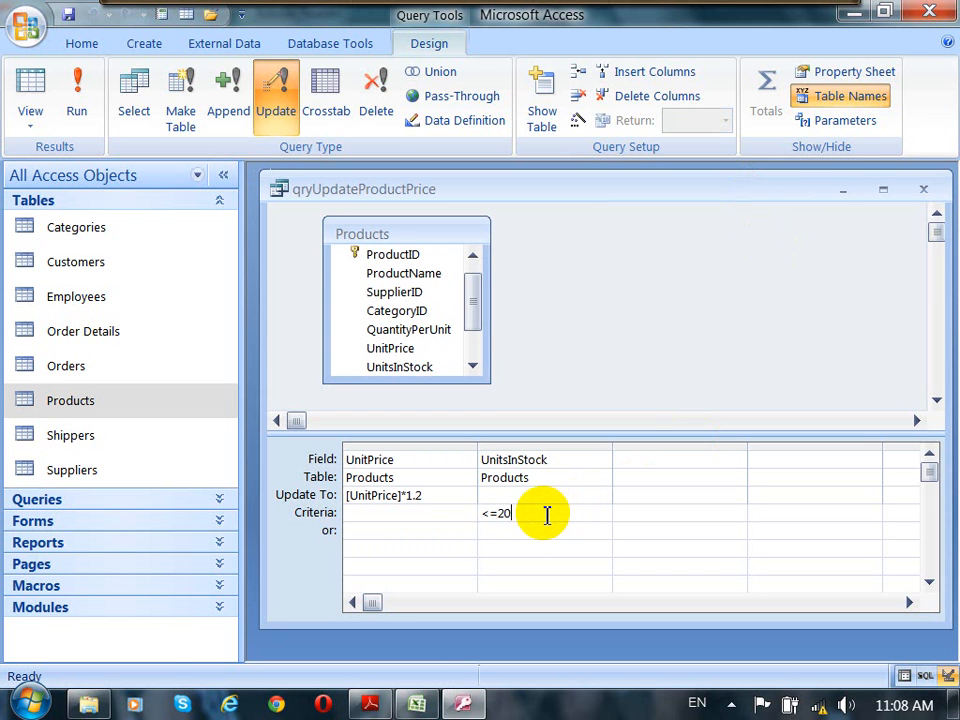
drag(547, 515, 467, 517)
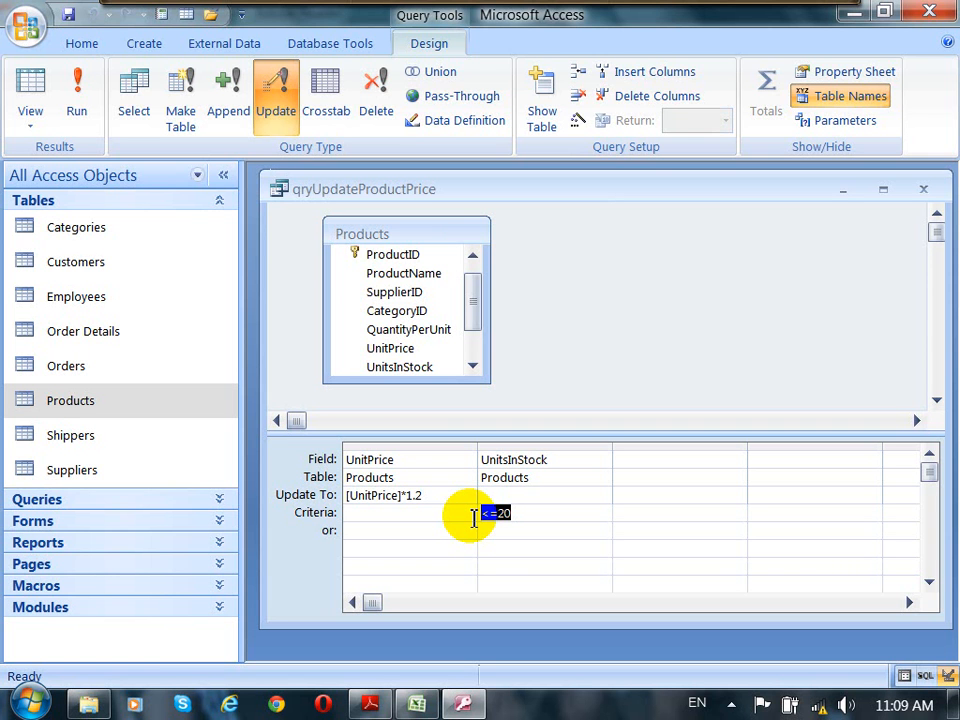
Step: Switch to the PDF course notes and read through the Update Query and Append Query sections
click(369, 702)
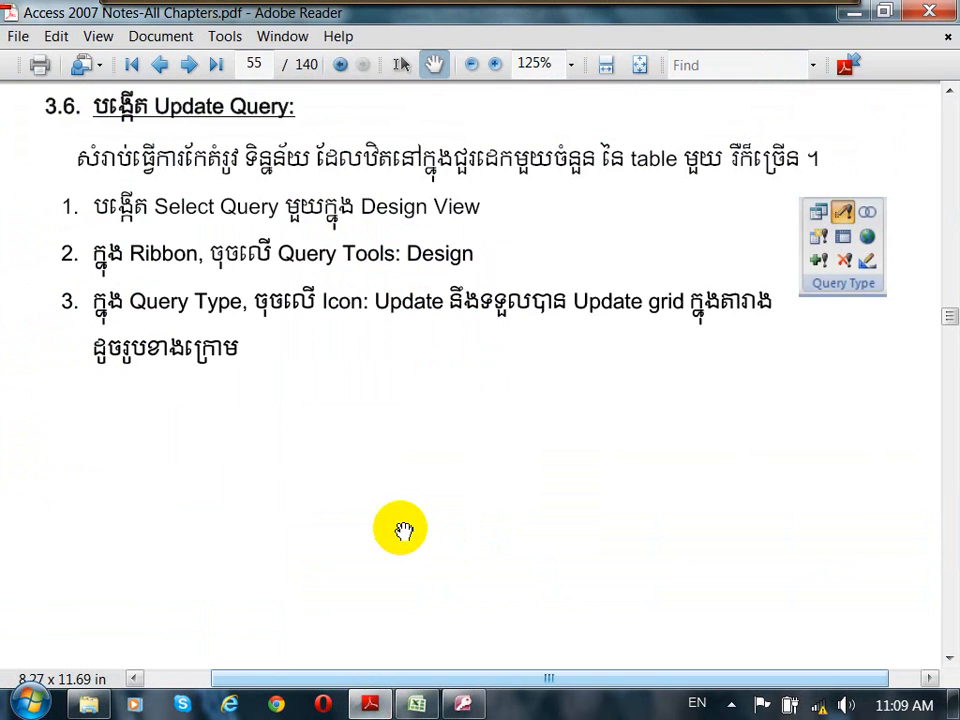
scroll(405, 519, down, 5)
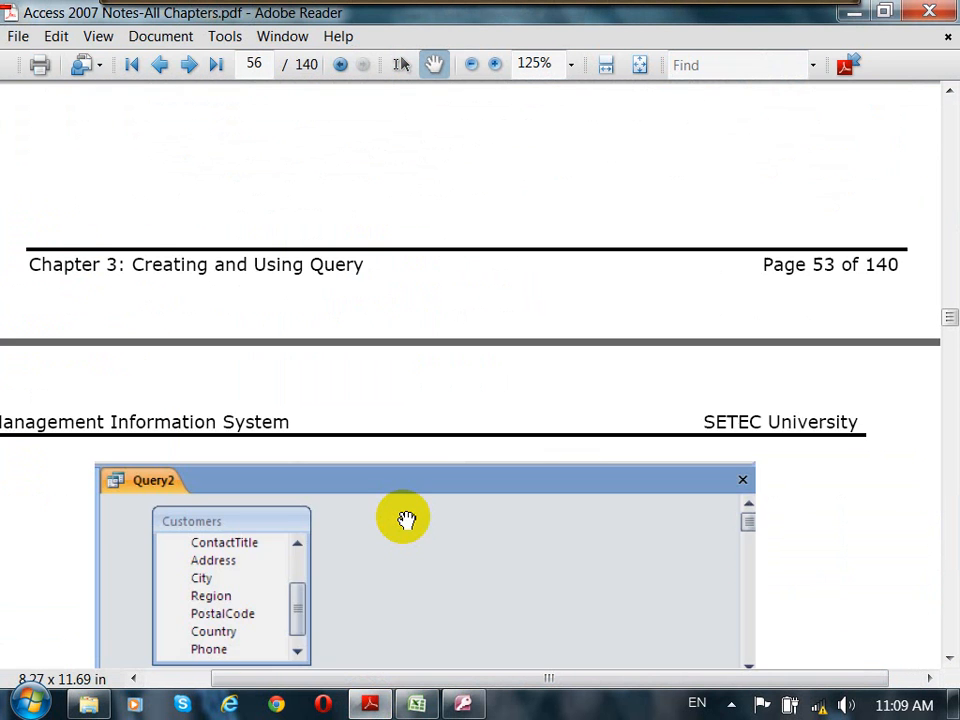
scroll(405, 519, down, 10)
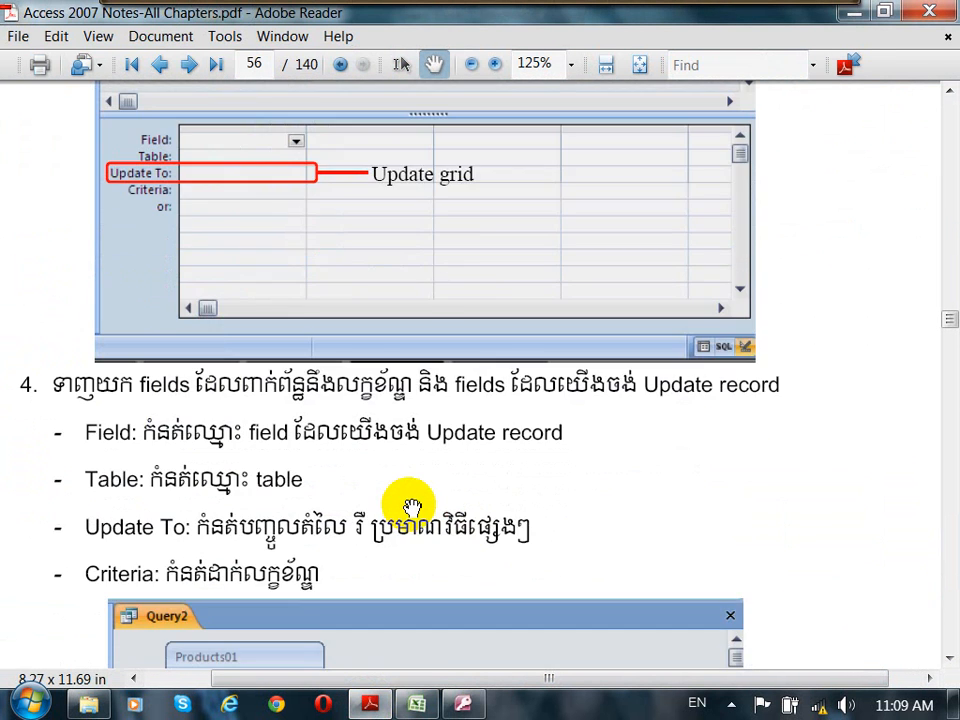
scroll(412, 507, down, 4)
scroll(412, 507, down, 7)
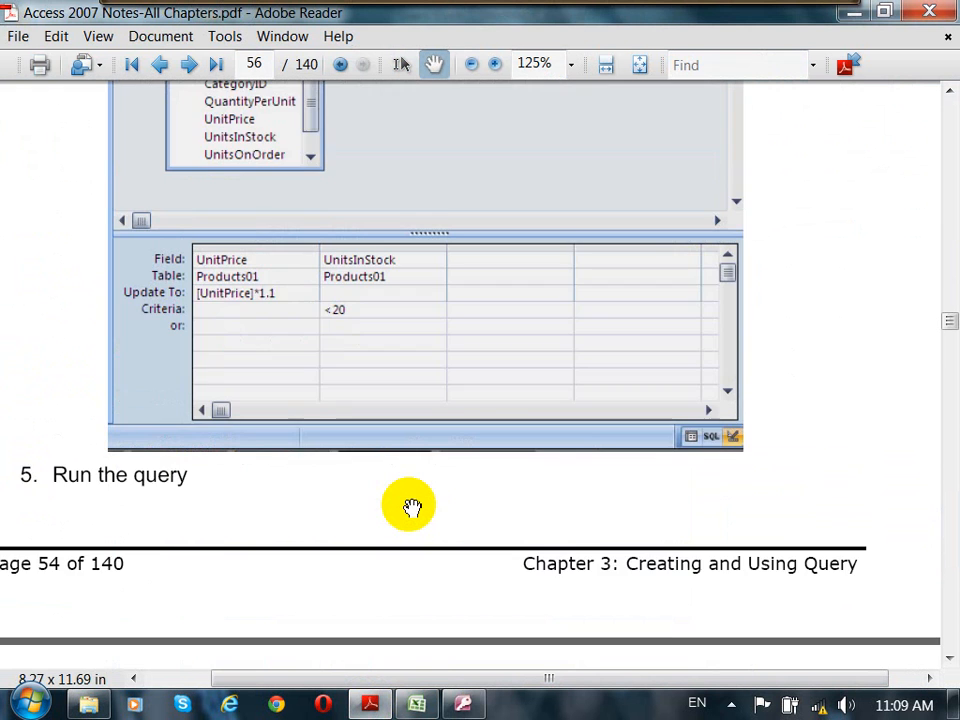
scroll(412, 507, down, 3)
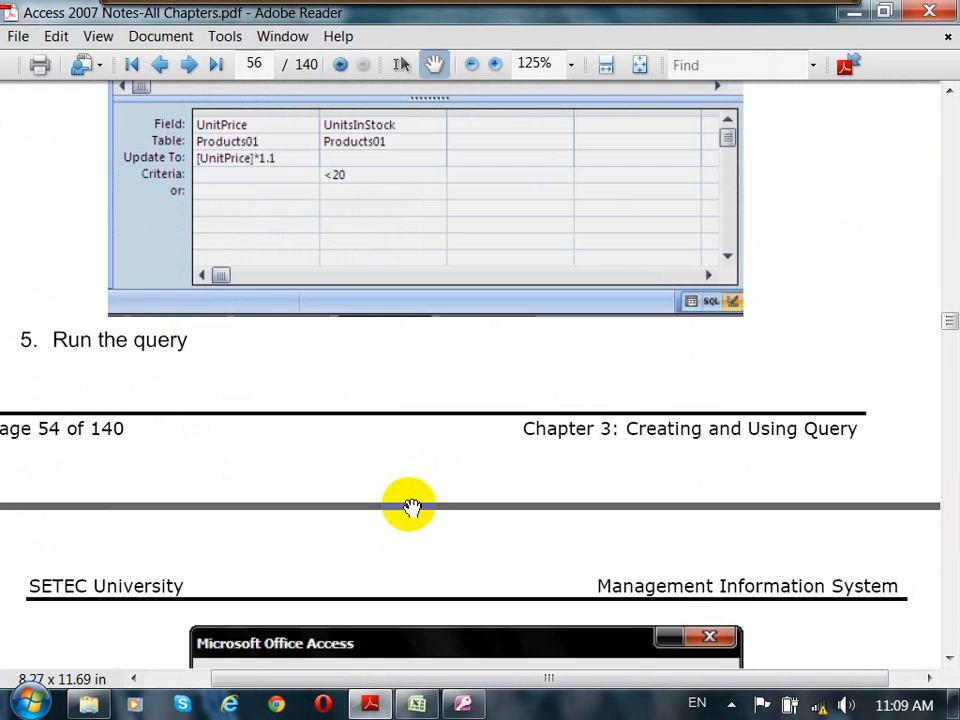
scroll(412, 507, down, 8)
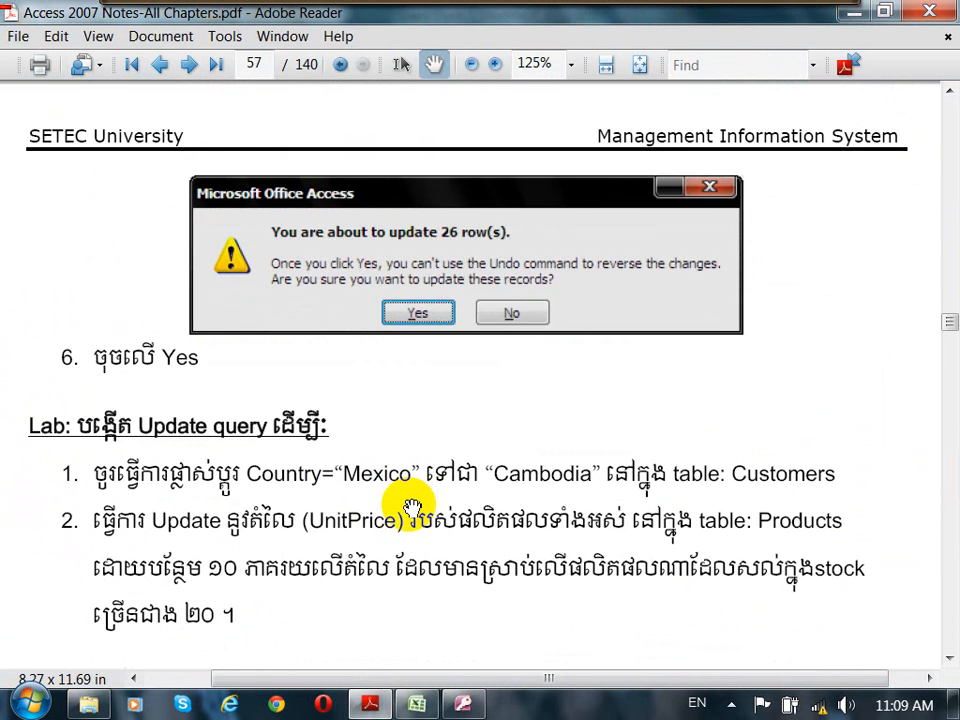
drag(413, 598, 411, 278)
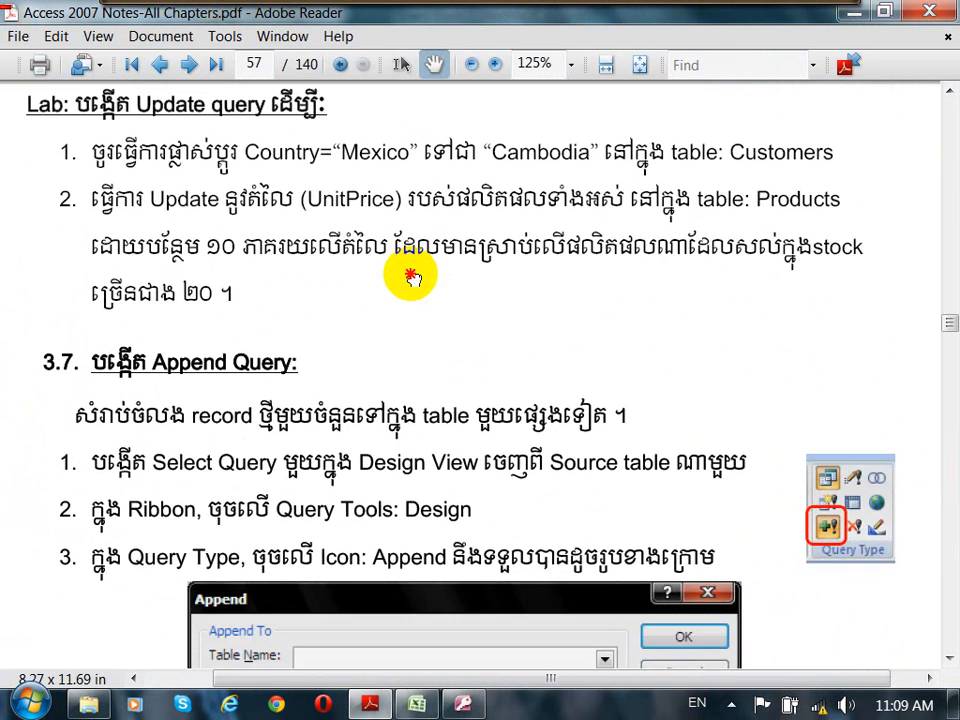
scroll(426, 412, down, 3)
drag(427, 412, 487, 276)
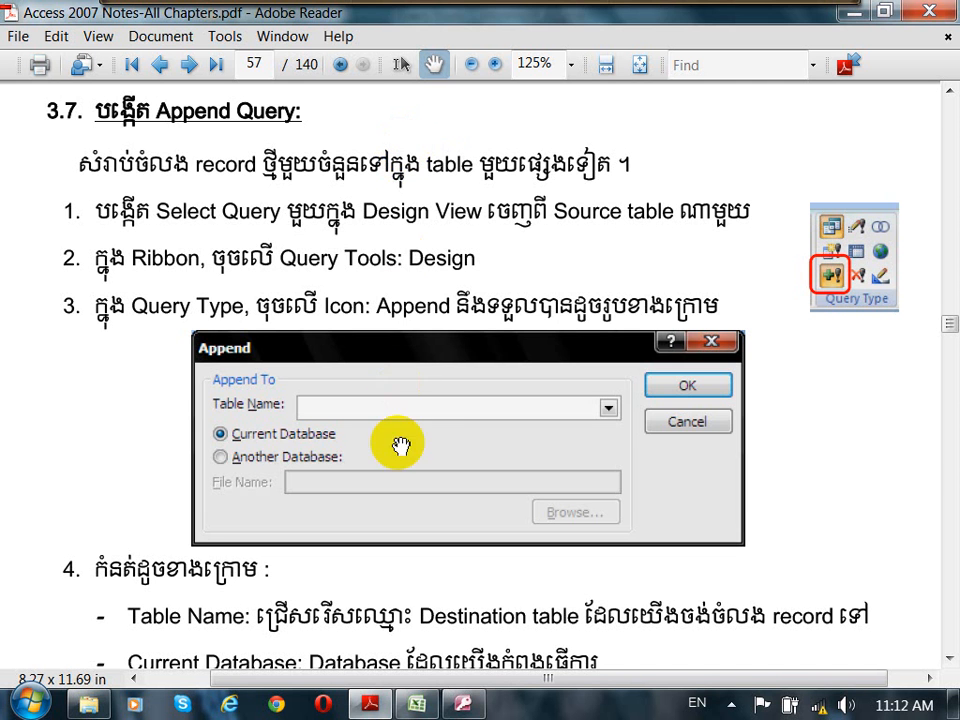
Step: Close the update query and duplicate the Employees table as Staff with structure and data
click(462, 705)
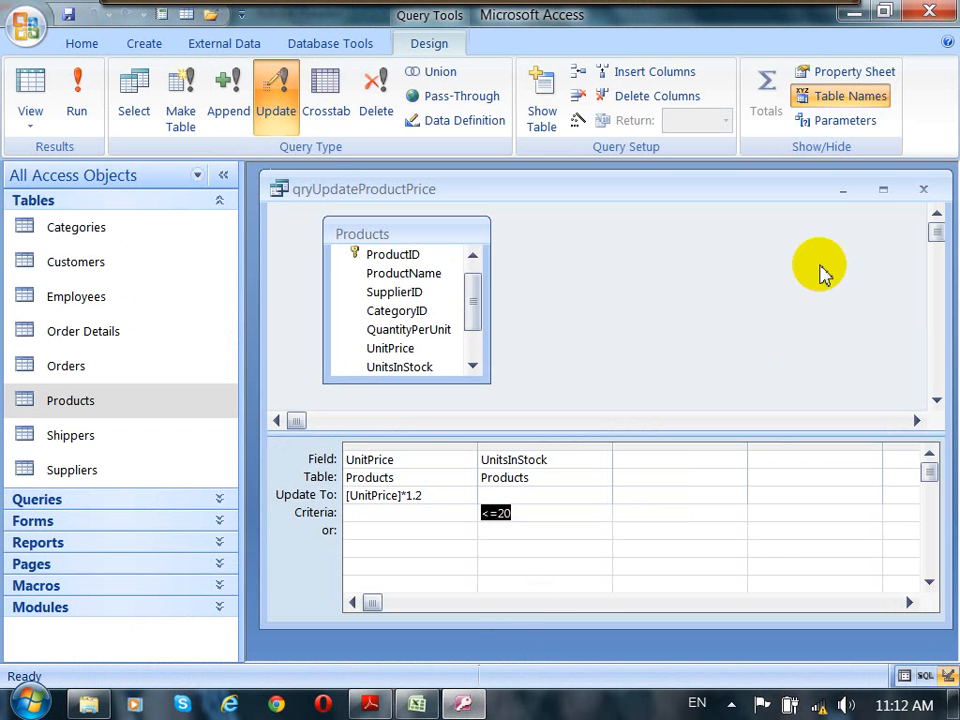
click(923, 189)
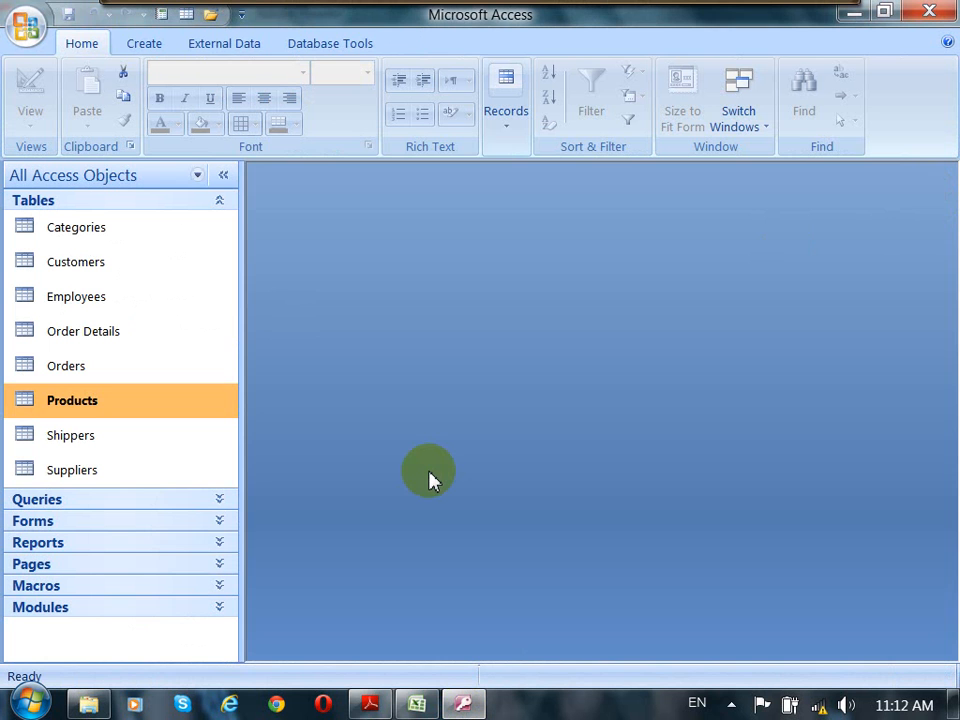
click(104, 303)
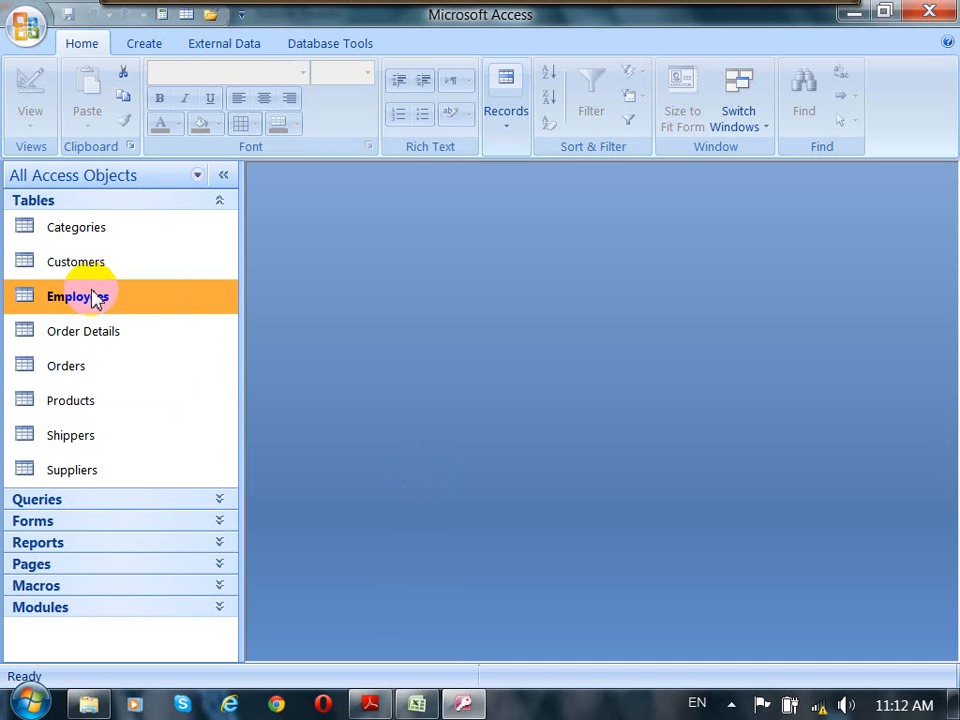
right_click(95, 298)
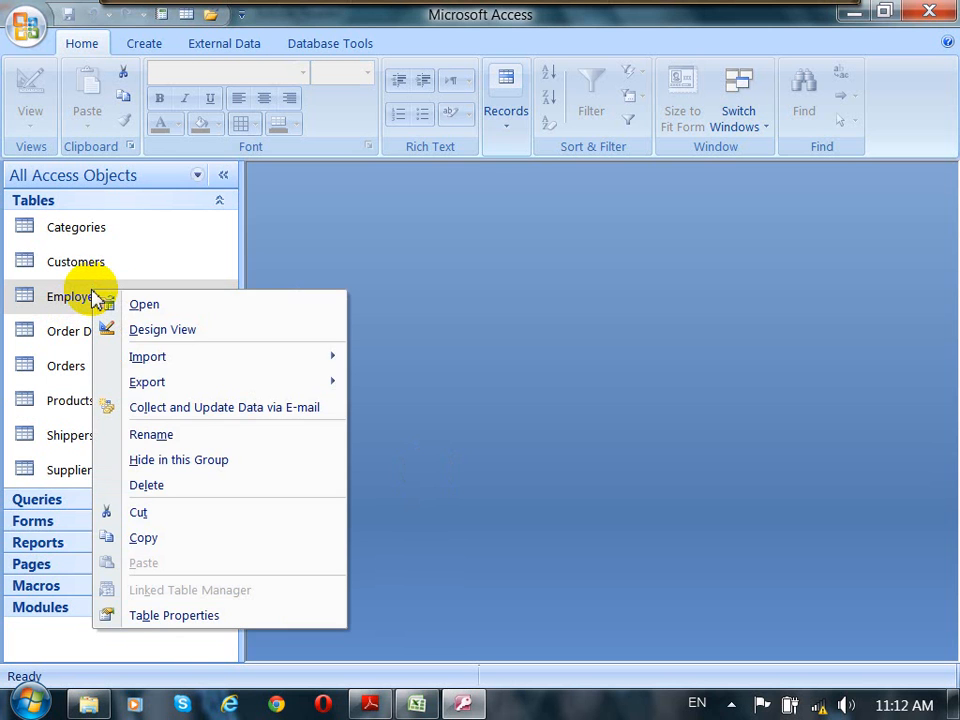
click(191, 540)
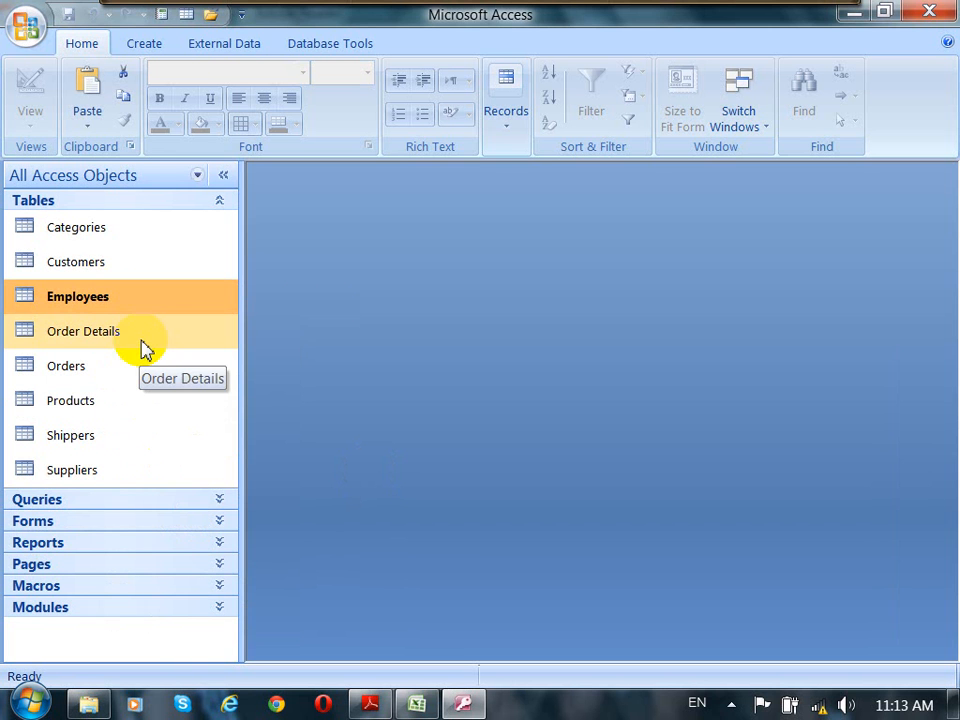
click(145, 342)
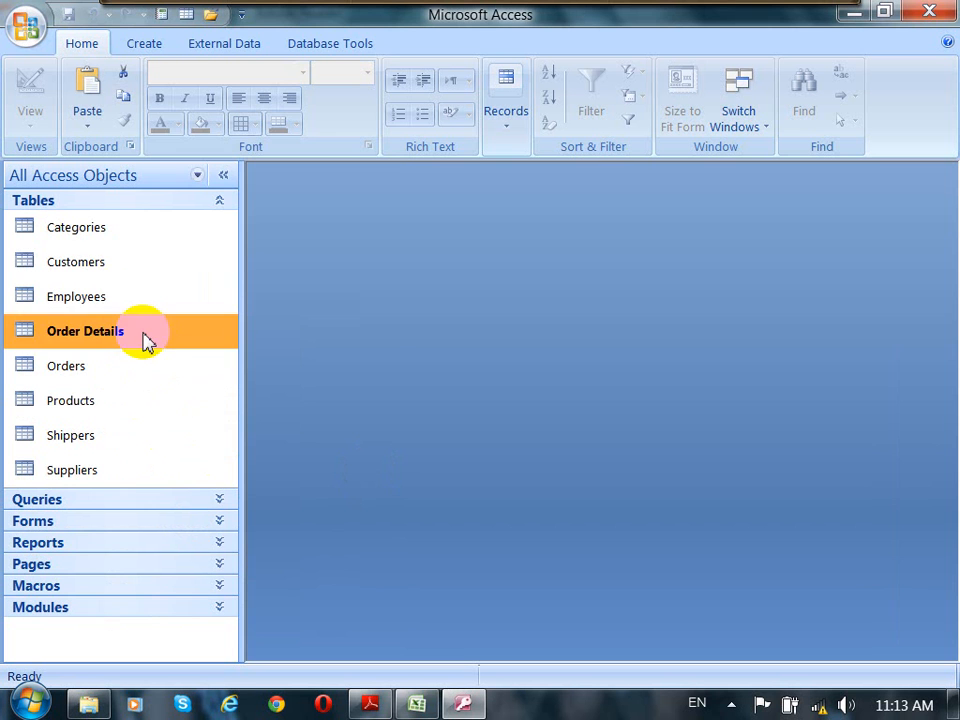
right_click(139, 370)
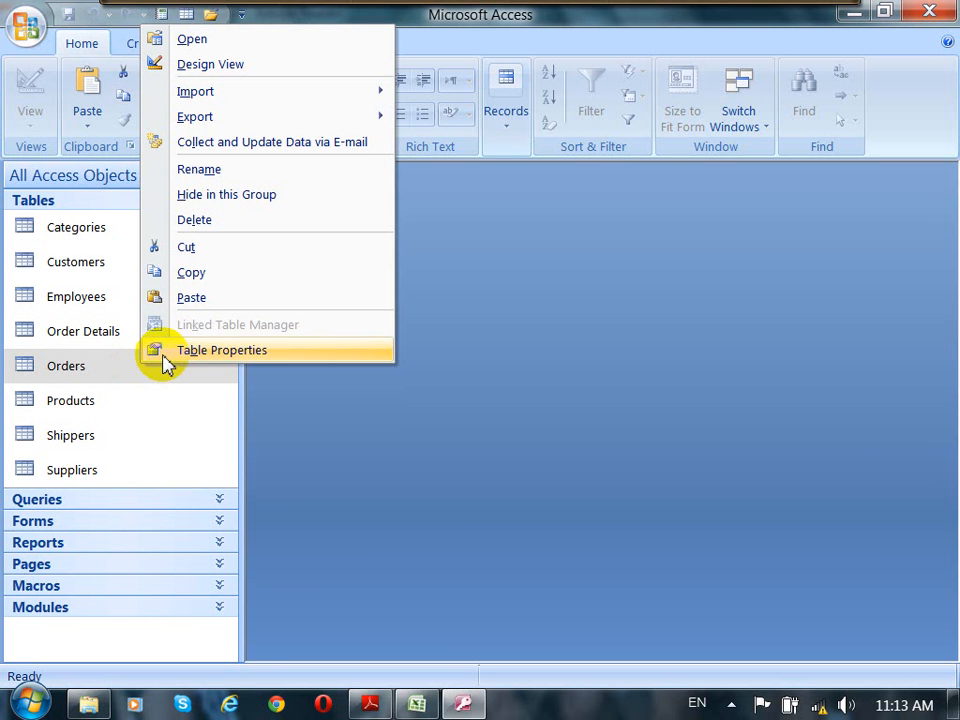
click(207, 301)
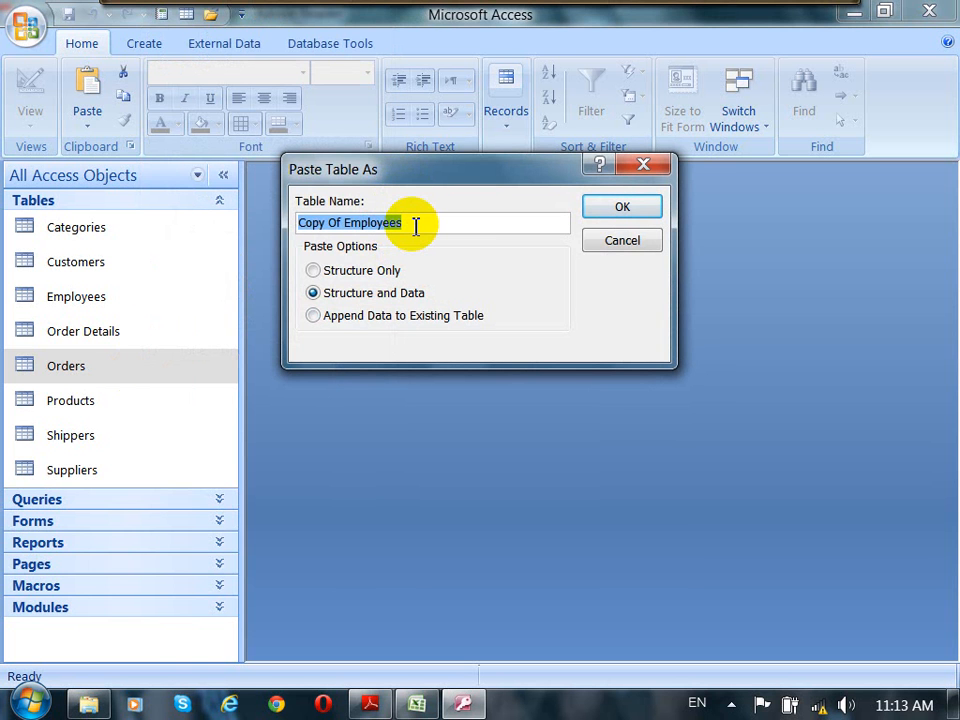
text(Staff)
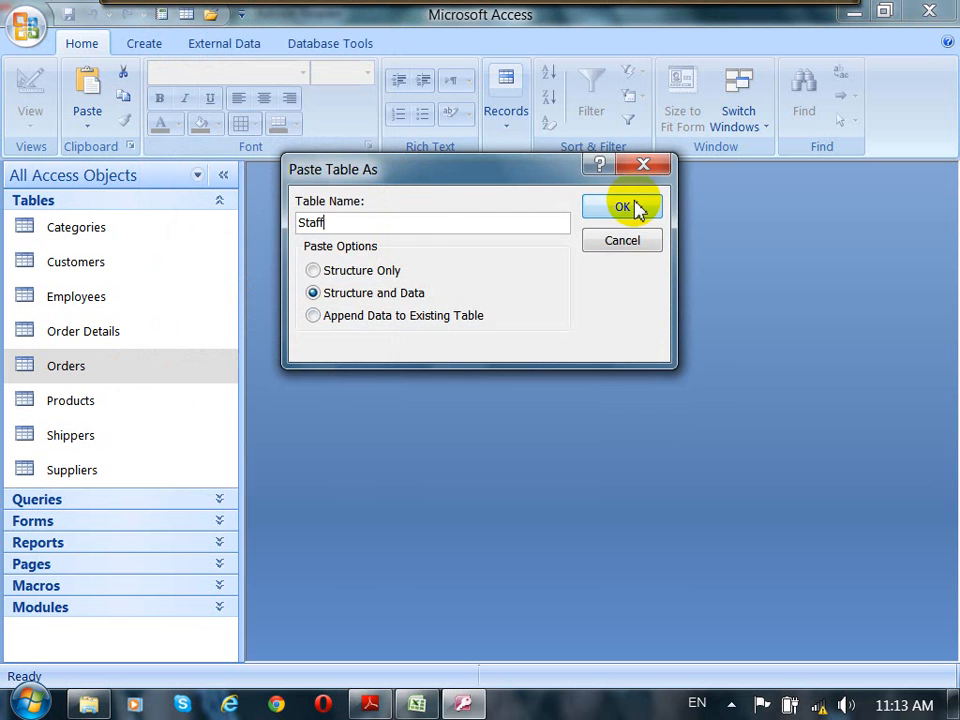
click(622, 208)
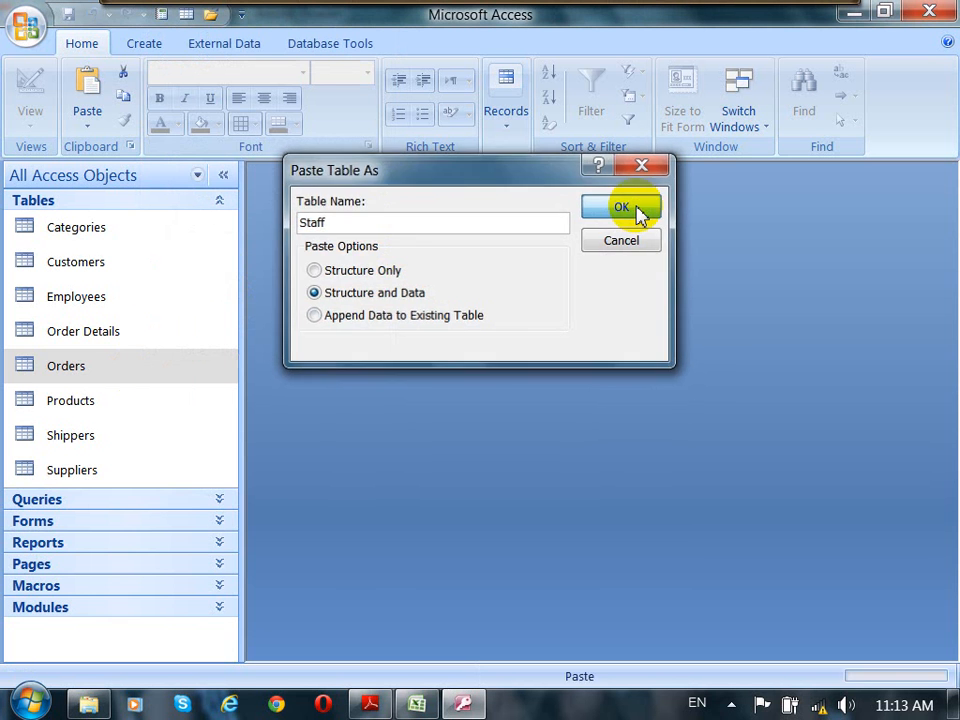
Step: Open the Staff table and widen its Employee ID, Last Name and First Name columns
click(58, 470)
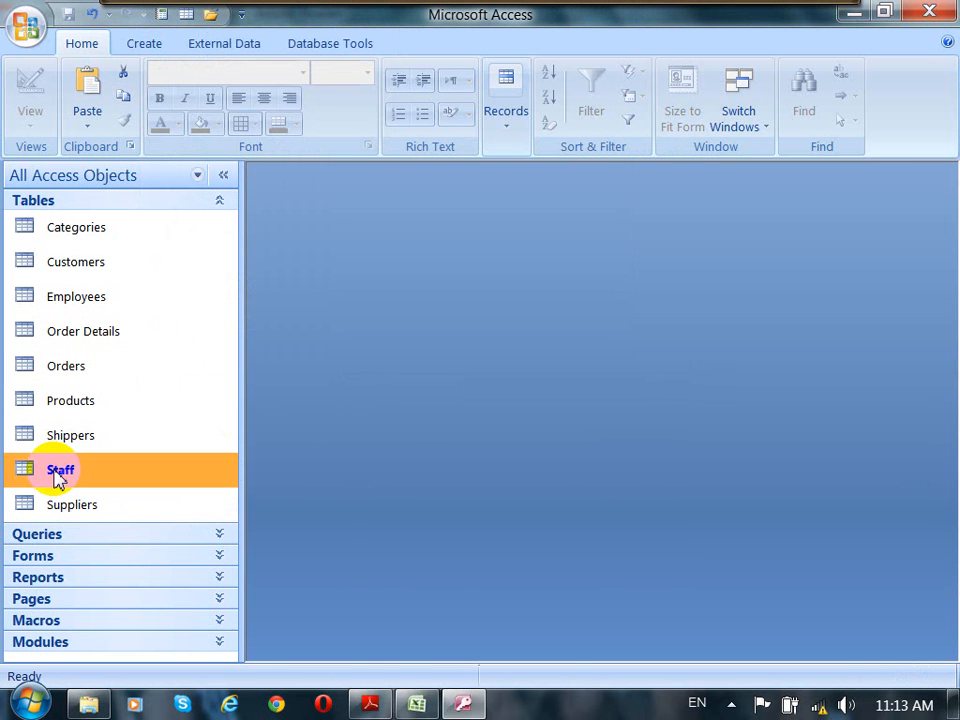
double_click(58, 470)
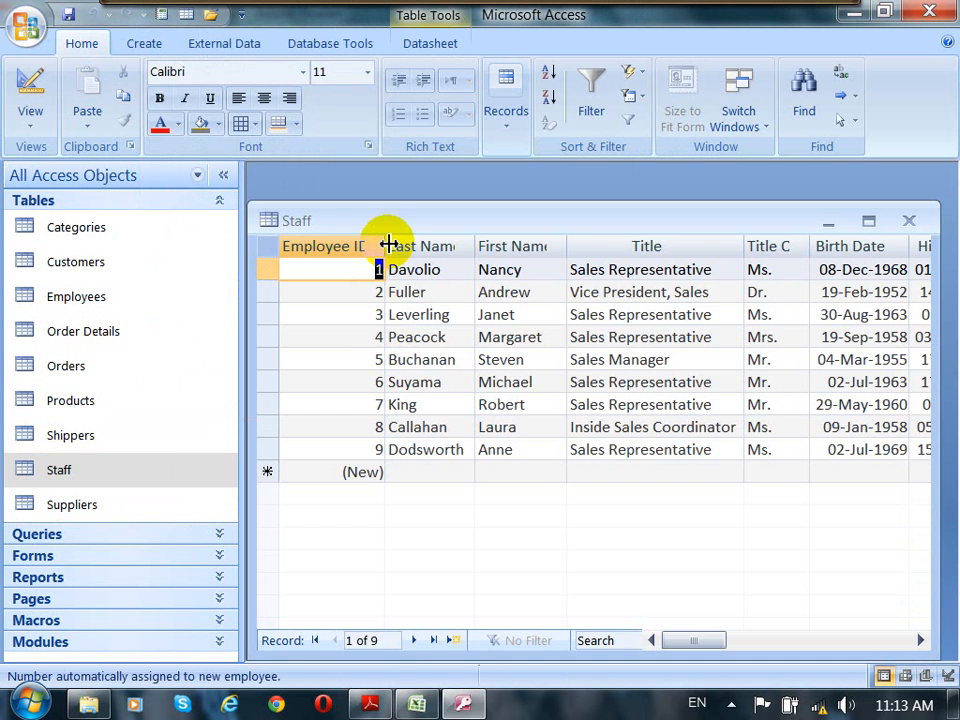
drag(384, 245, 410, 244)
drag(499, 245, 518, 245)
drag(611, 246, 626, 246)
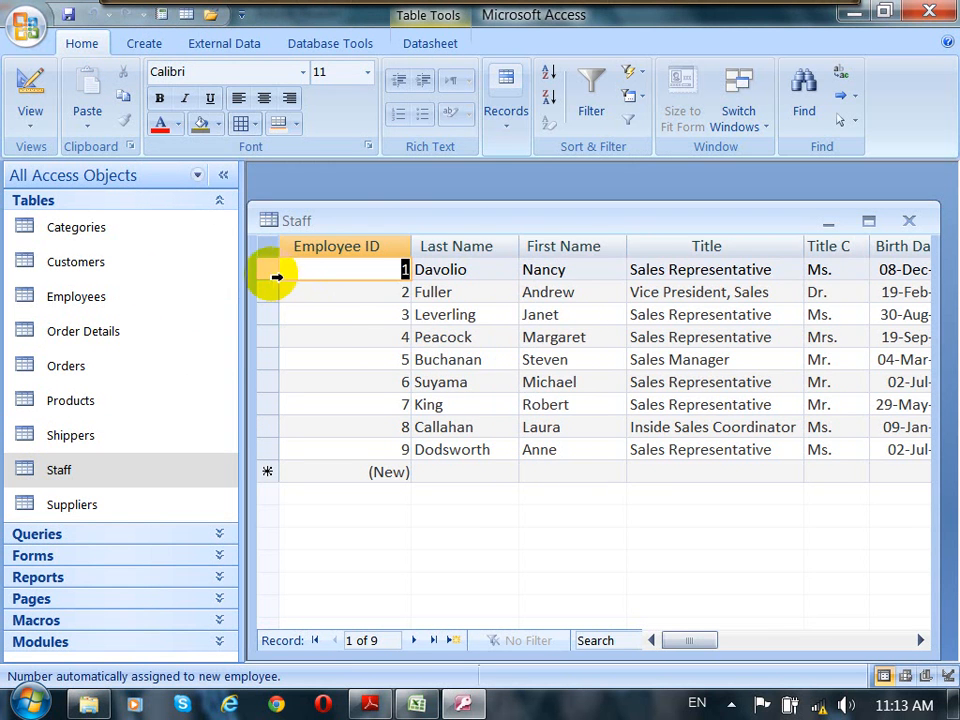
Step: Delete all records from the Staff table, leaving it empty
drag(268, 272, 274, 450)
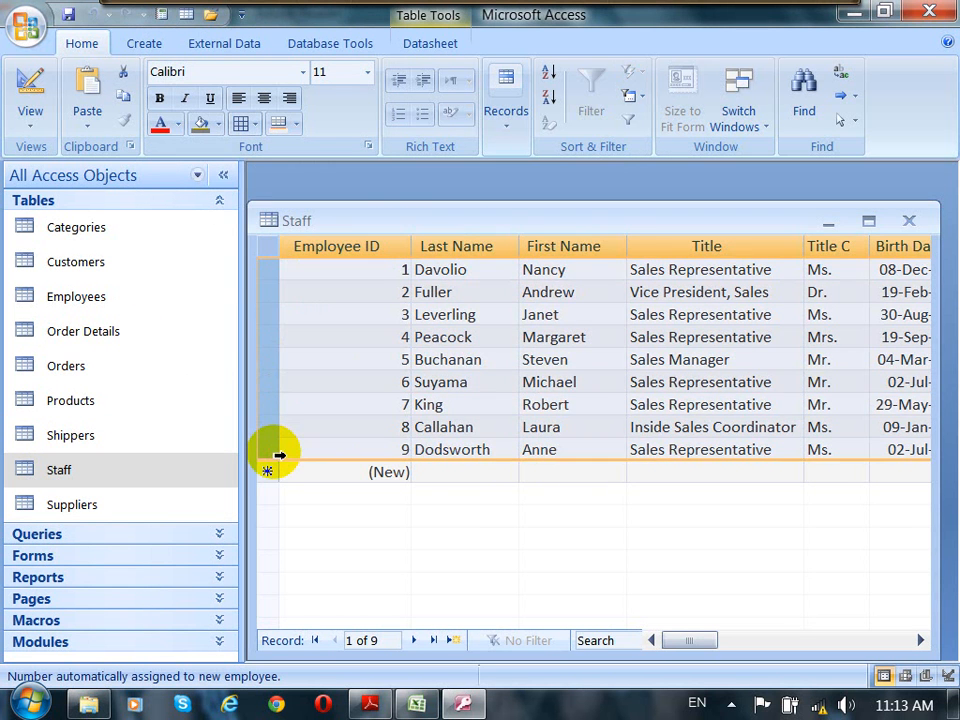
key(Delete)
click(440, 423)
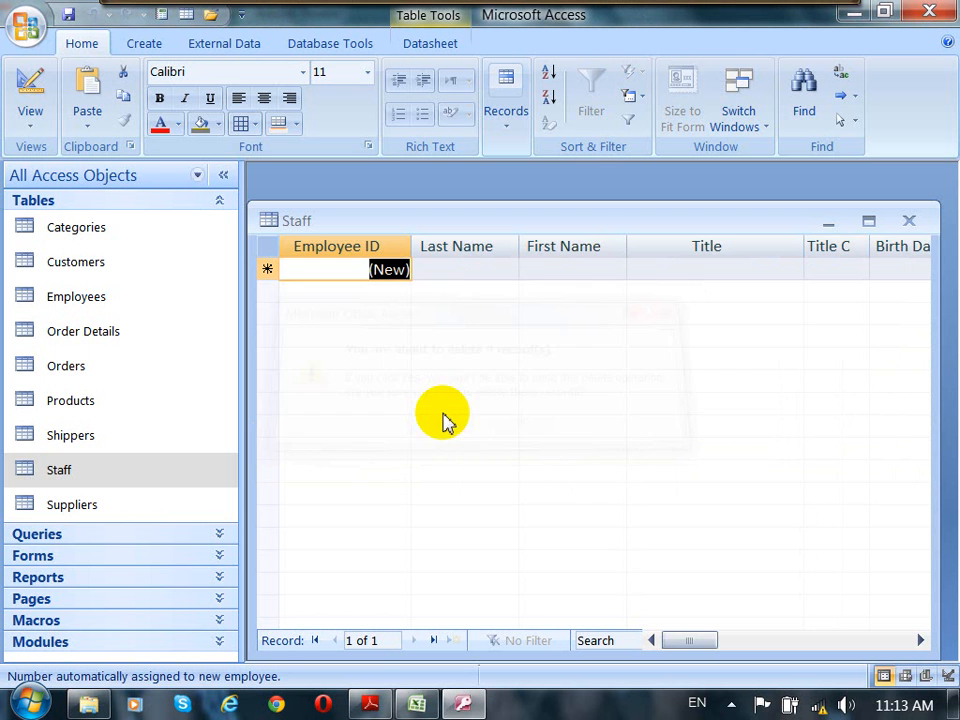
click(440, 269)
drag(583, 228, 600, 189)
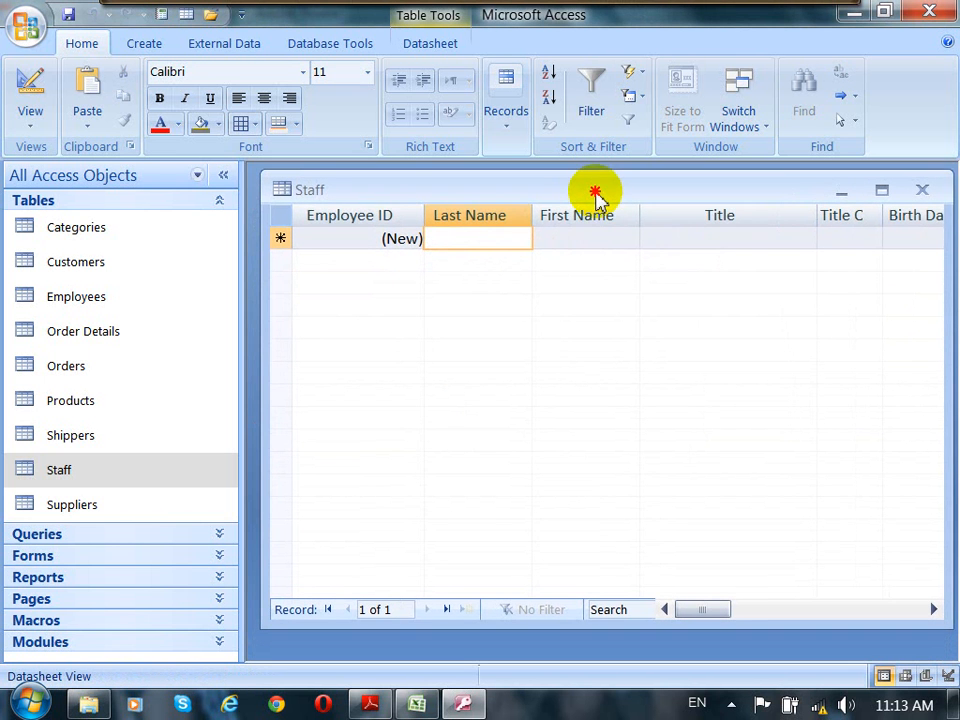
Step: Open the Employees table to compare its records with the empty Staff table, then close it
double_click(90, 298)
drag(514, 236, 563, 306)
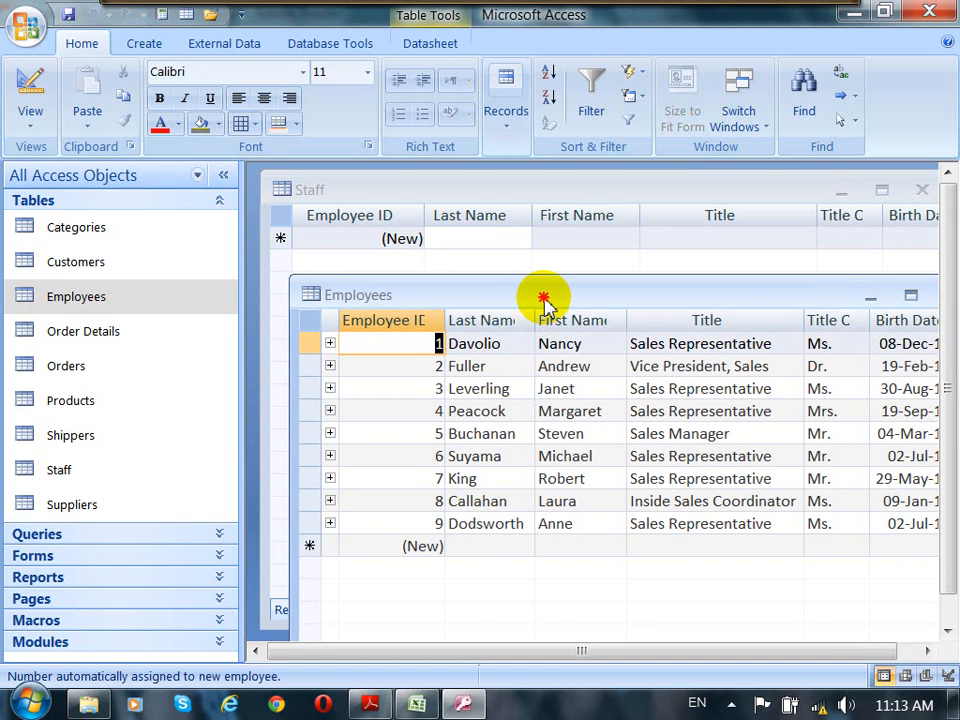
drag(546, 300, 581, 301)
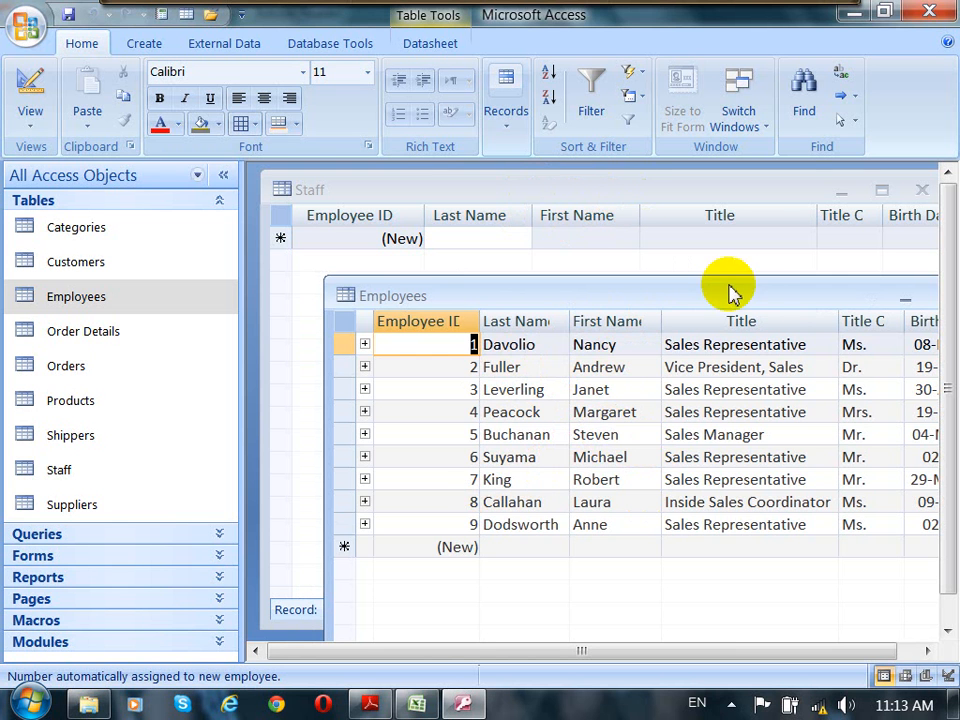
click(757, 296)
drag(757, 296, 617, 296)
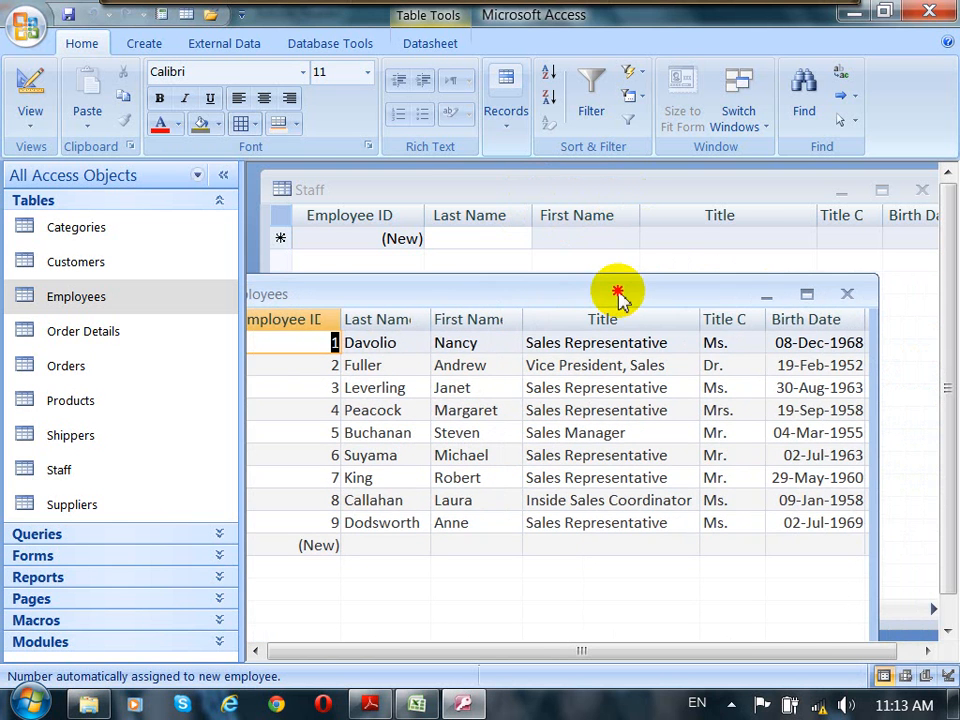
click(847, 296)
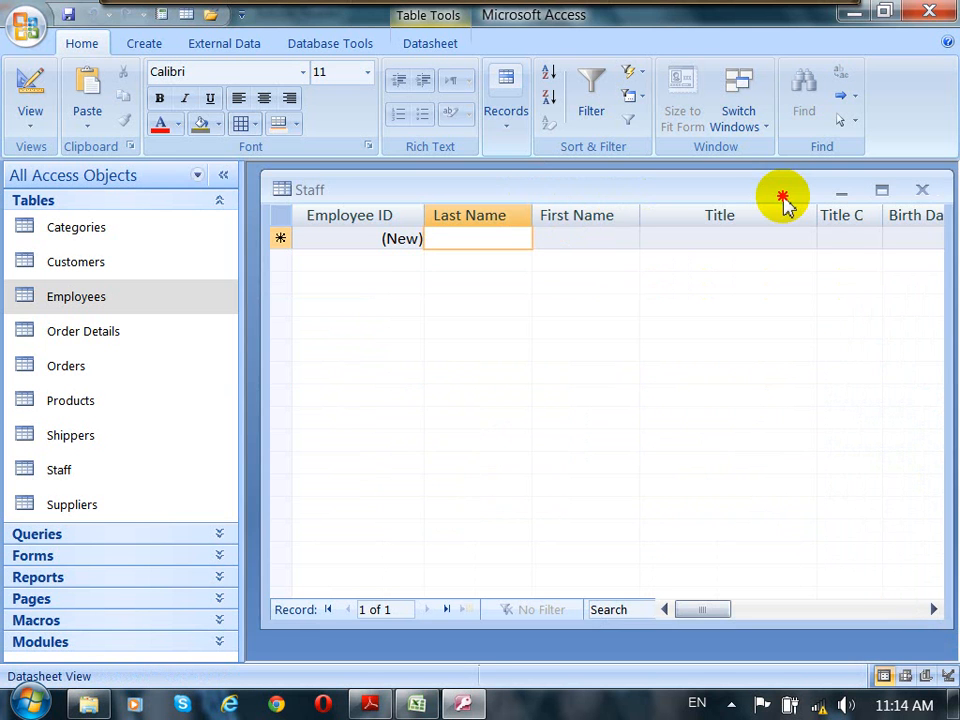
Step: Close the Staff table, saving its layout changes
drag(783, 200, 732, 208)
click(870, 199)
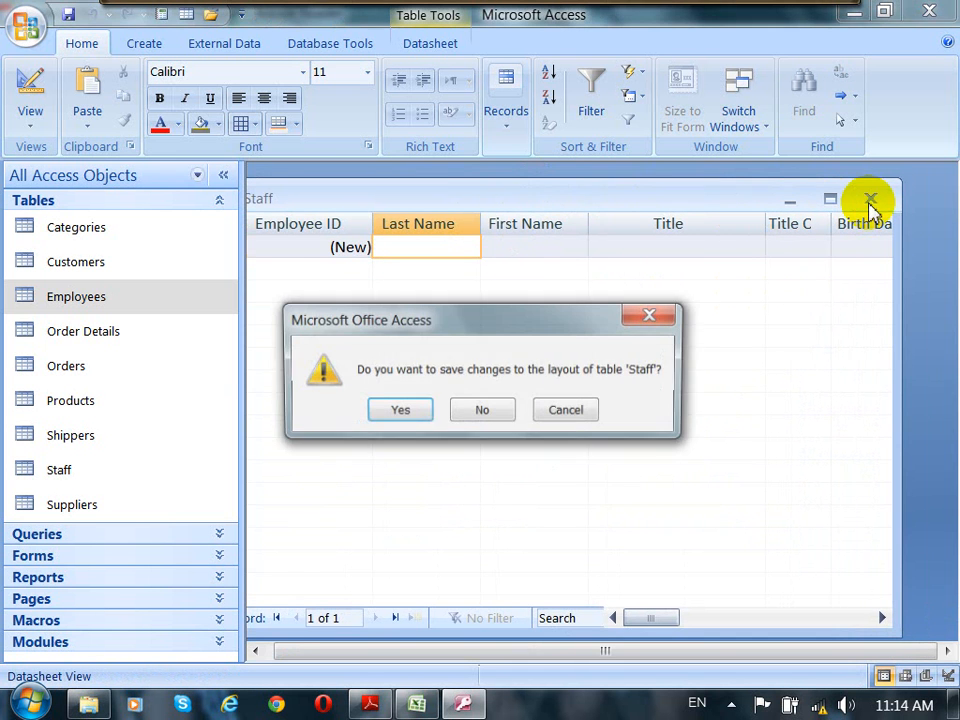
click(417, 420)
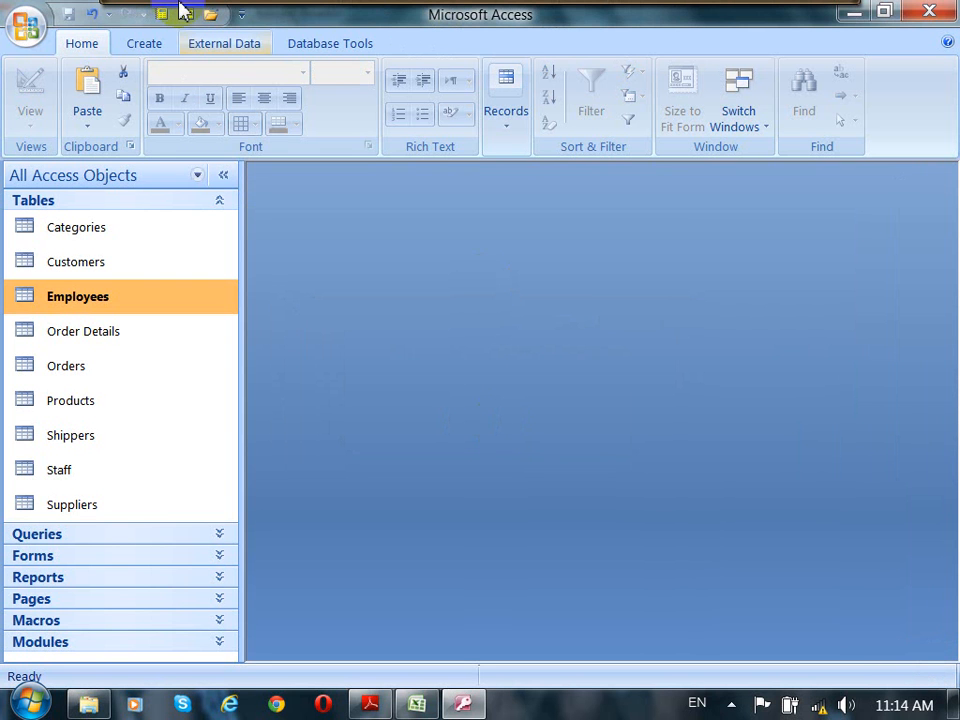
Step: Create a new query in Design view with the Employees table added
click(142, 45)
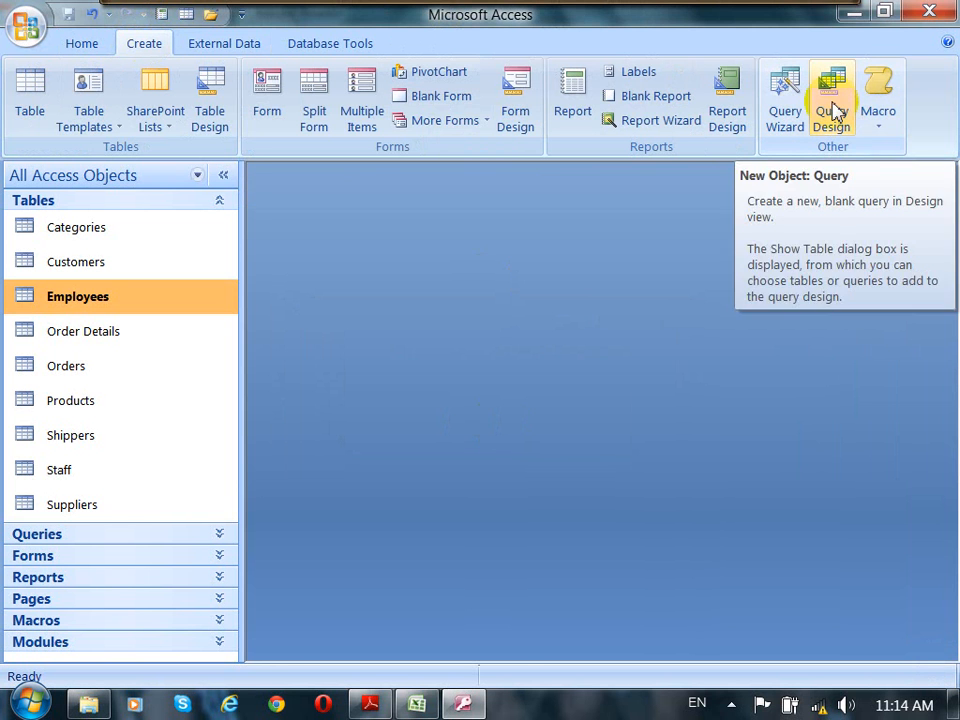
click(838, 122)
drag(489, 347, 606, 210)
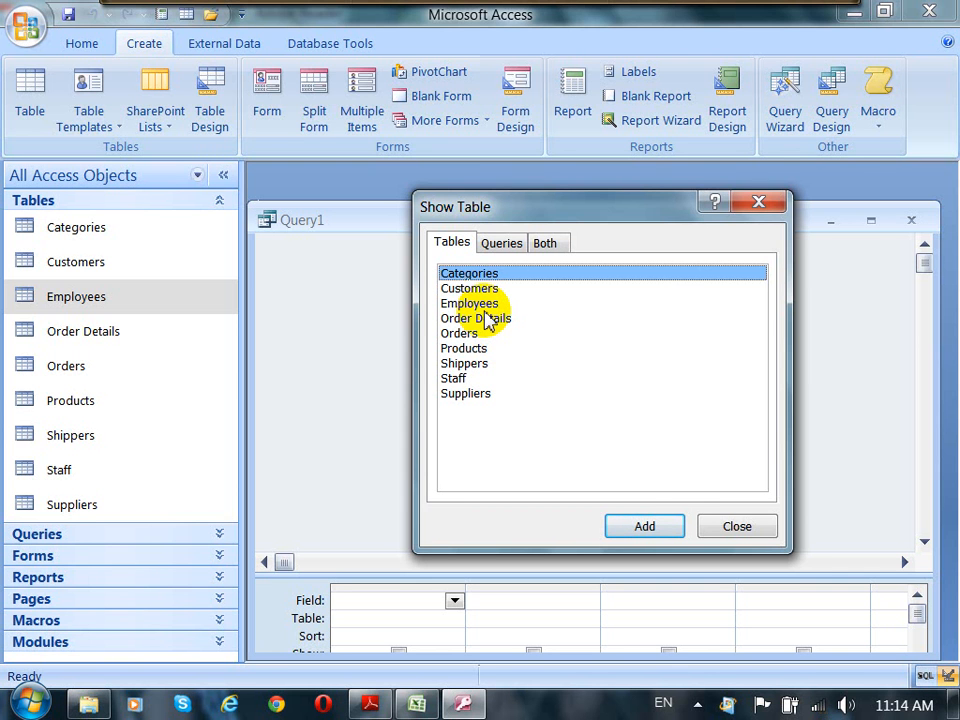
click(487, 304)
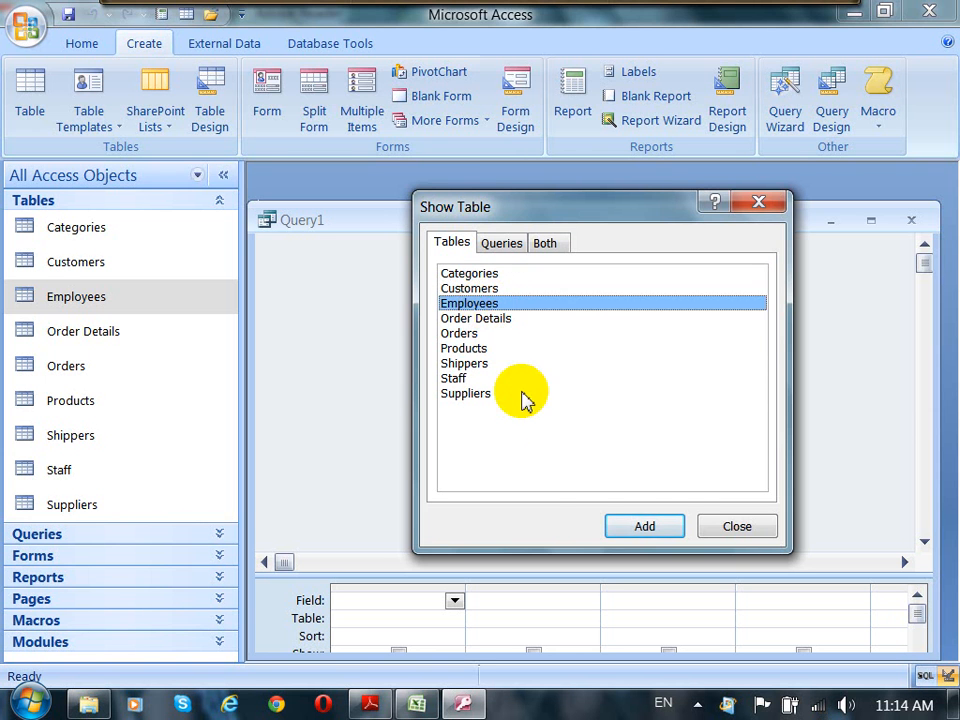
click(645, 526)
click(743, 540)
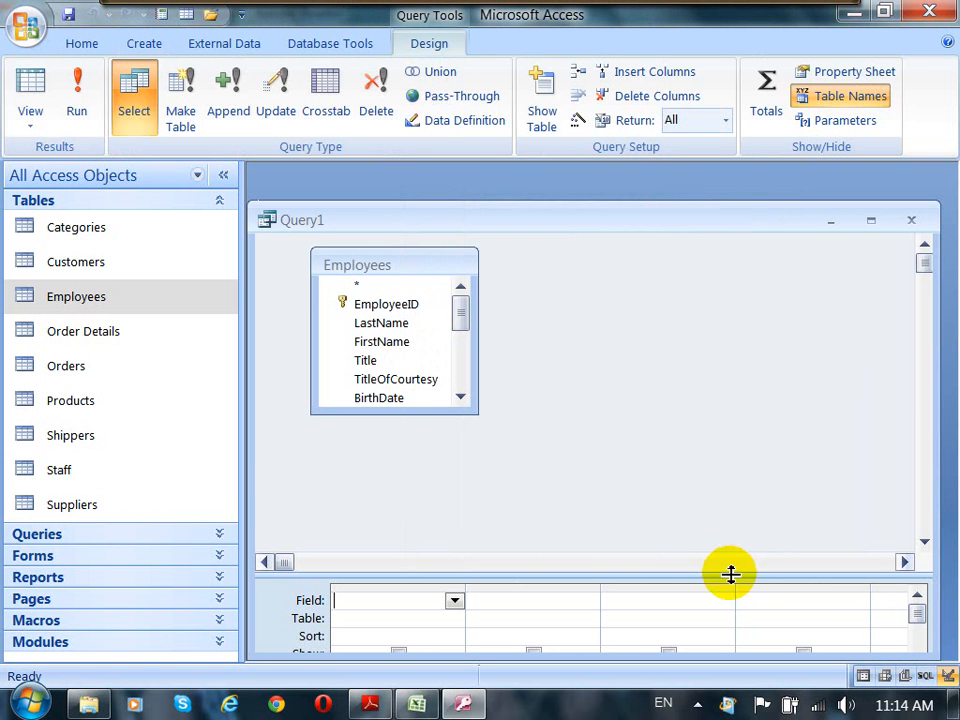
Step: Add the EmployeeID, LastName, FirstName, HireDate and Country fields from Employees to the design grid
drag(731, 574, 712, 440)
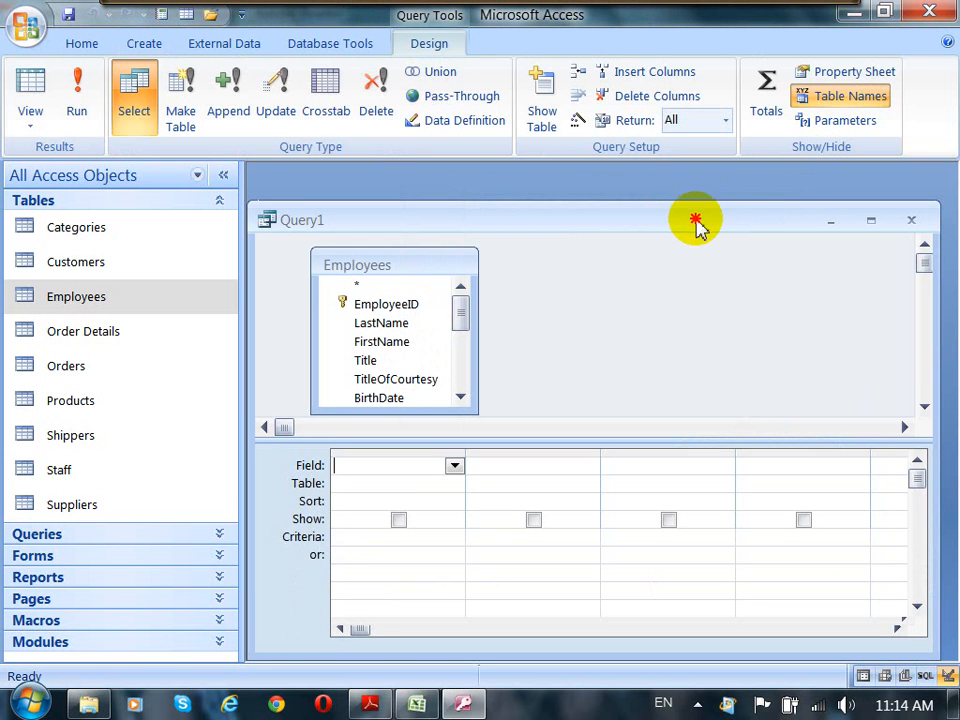
drag(696, 221, 710, 200)
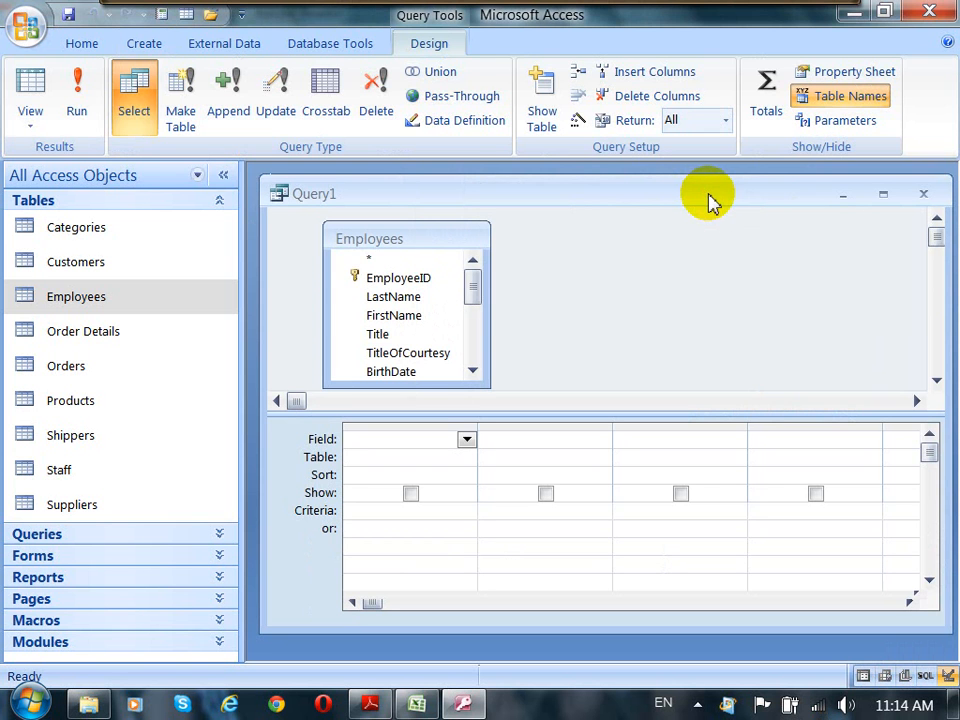
click(409, 280)
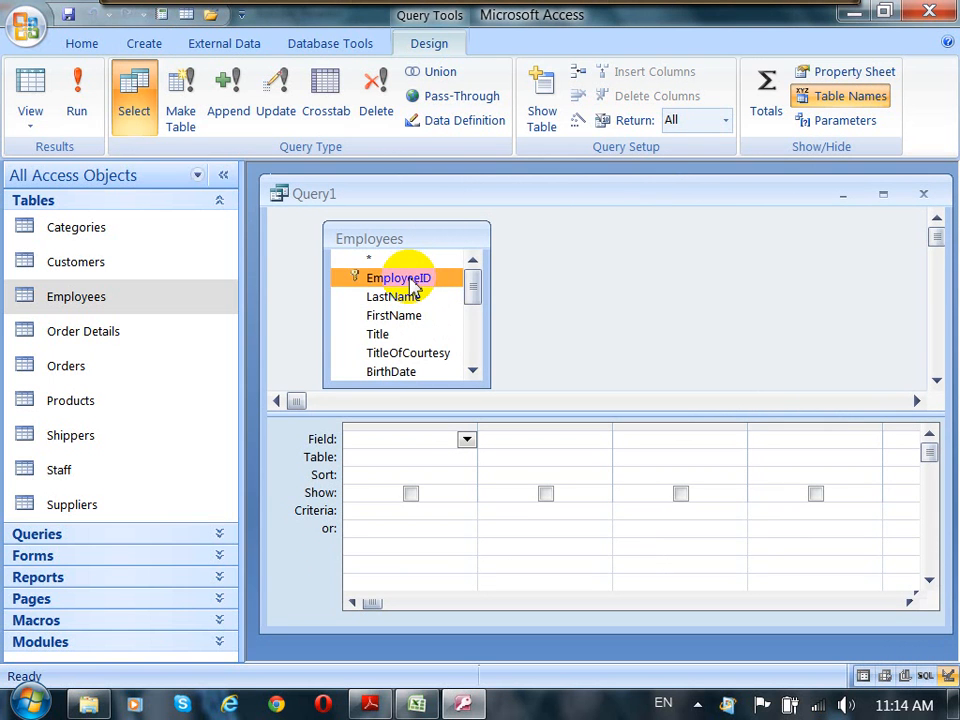
drag(415, 284, 408, 440)
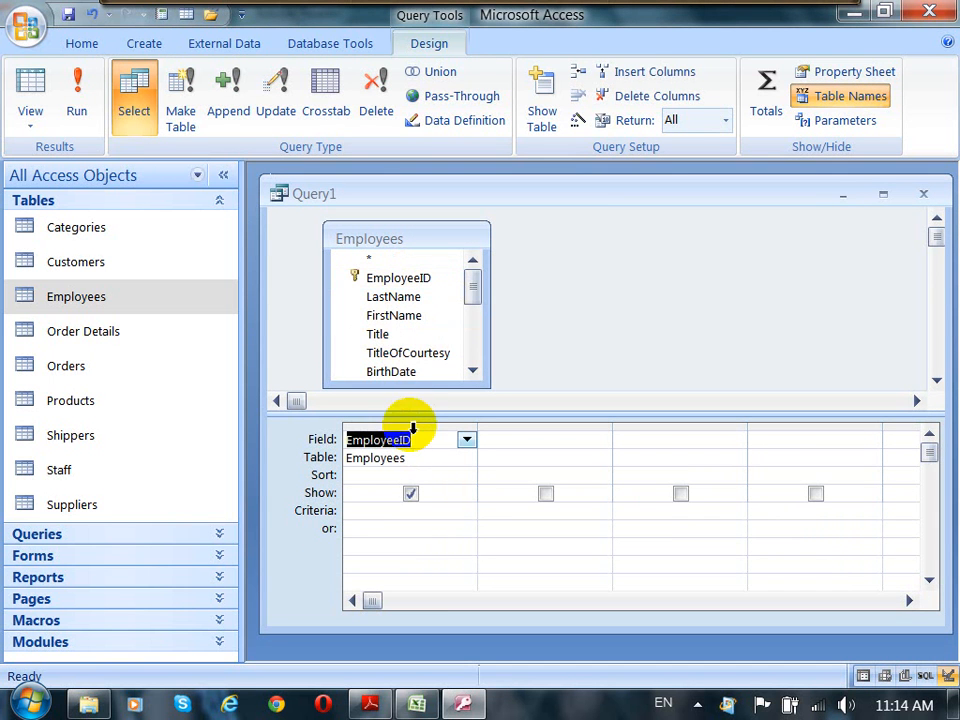
drag(393, 300, 630, 438)
click(414, 373)
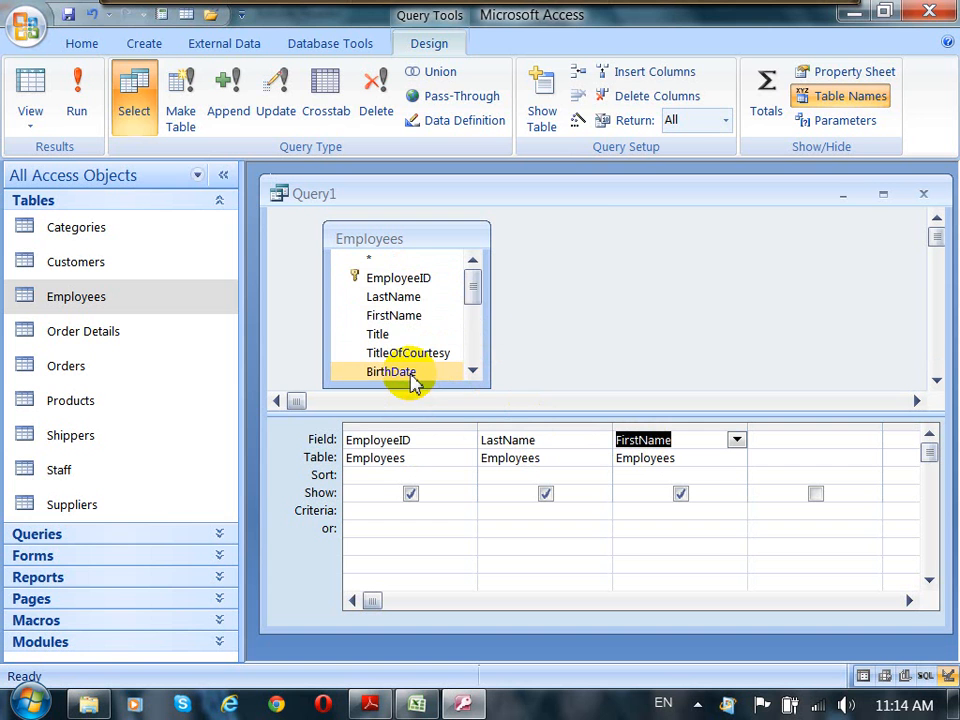
drag(473, 291, 473, 300)
drag(411, 356, 782, 438)
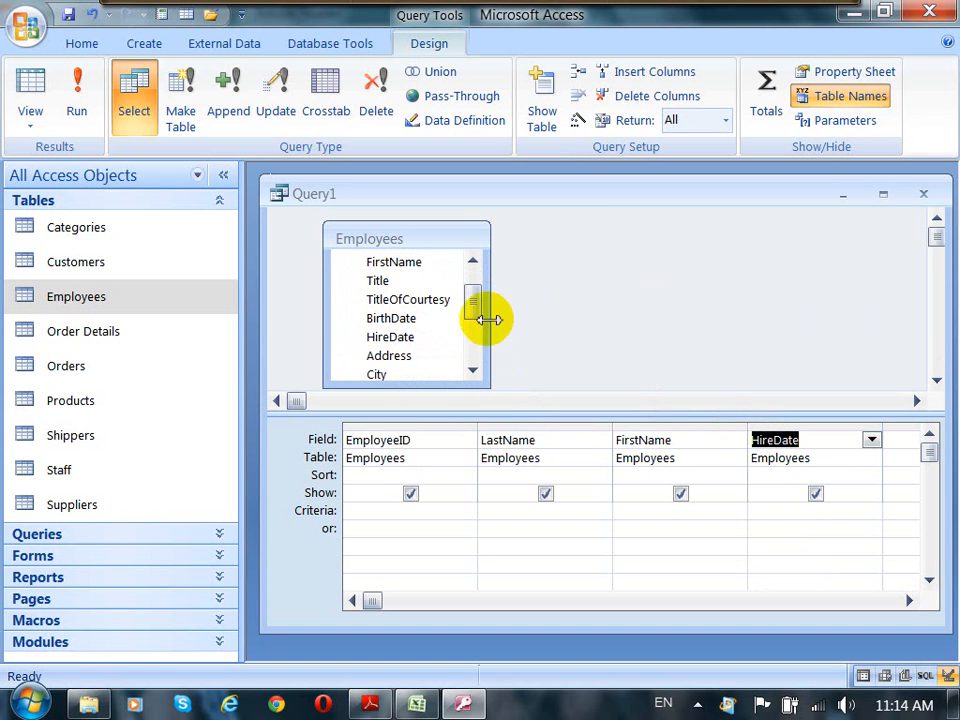
mouse_move(480, 314)
mouse_down()
mouse_move(474, 309)
mouse_move(480, 330)
mouse_up()
click(397, 362)
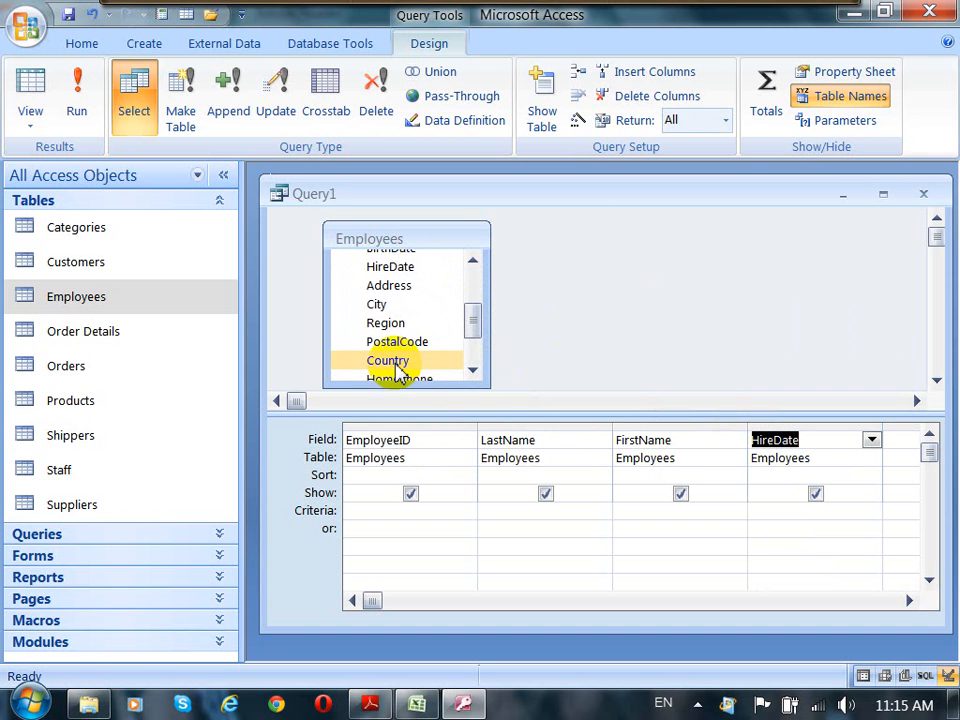
drag(399, 374, 902, 452)
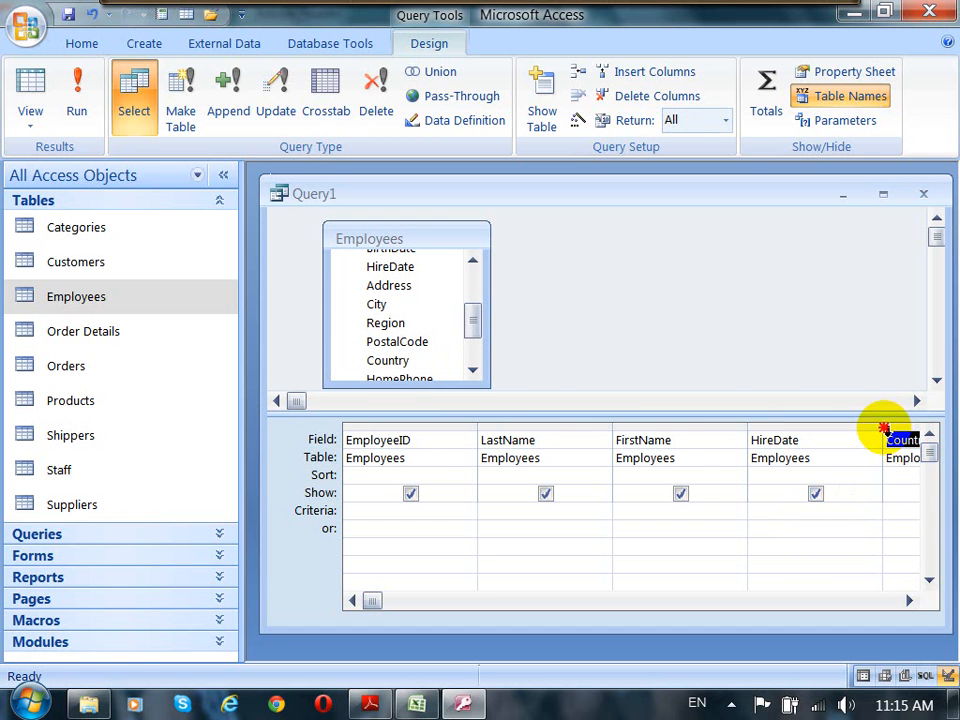
Step: Autofit the widths of the design grid columns to their field names
double_click(883, 430)
double_click(748, 430)
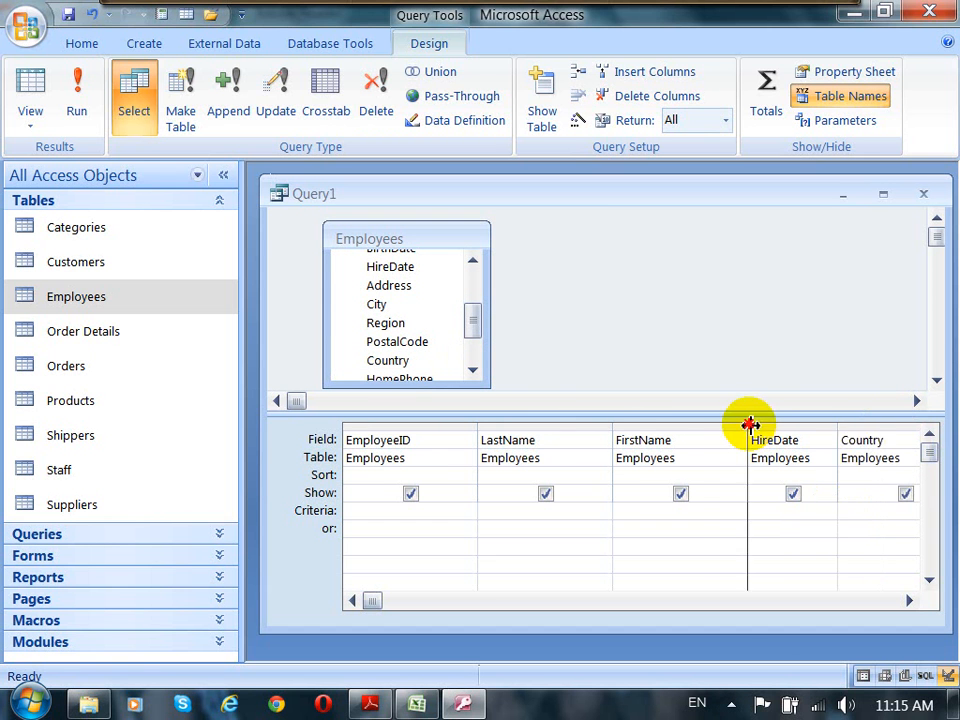
double_click(611, 431)
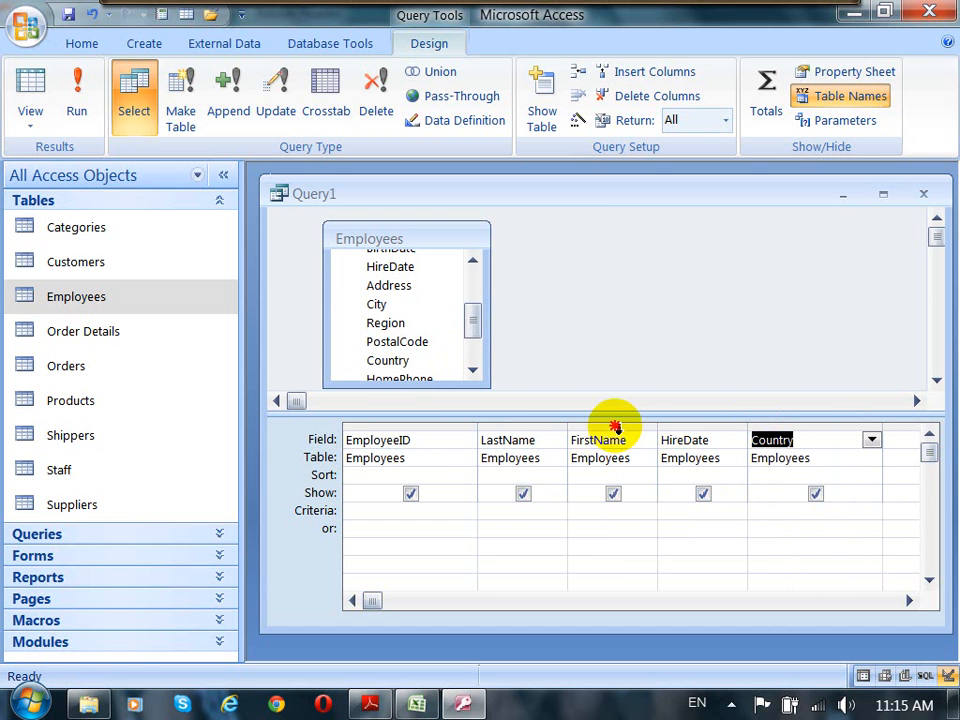
double_click(477, 425)
click(722, 279)
drag(640, 200, 634, 199)
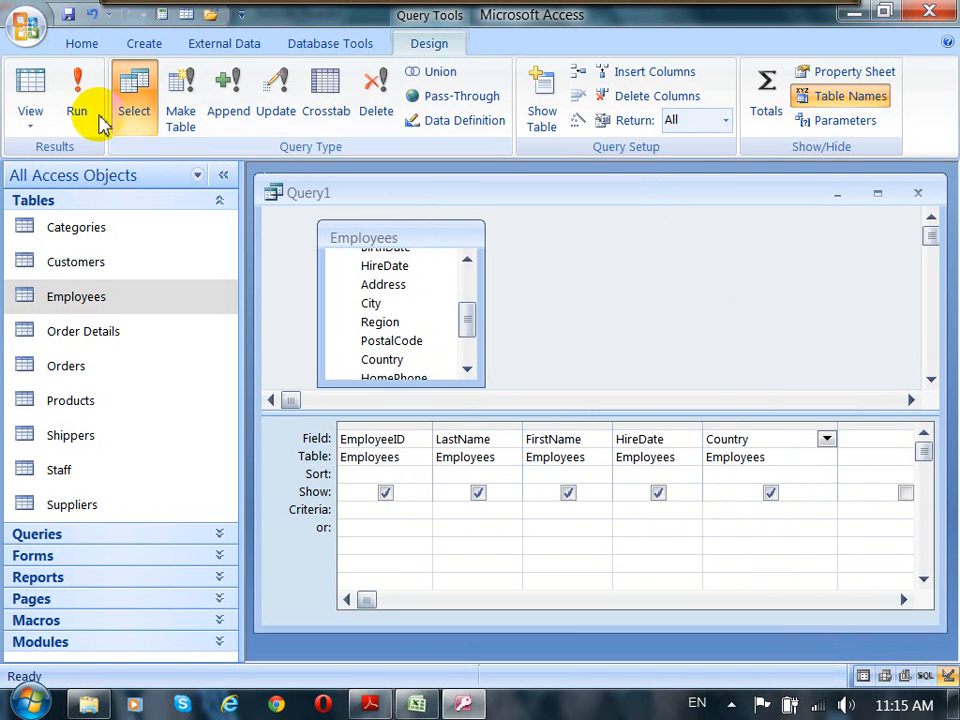
Step: Run the select query and widen the datasheet's Hire Date, Country and Employee ID columns
click(77, 96)
drag(478, 228, 521, 216)
drag(616, 214, 636, 211)
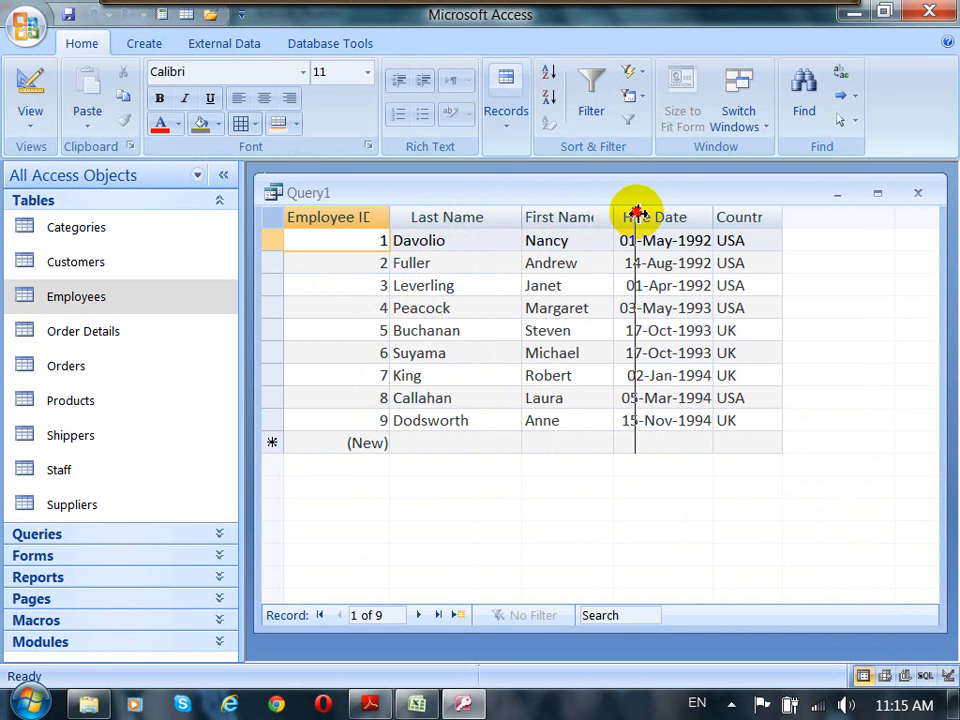
drag(810, 216, 832, 218)
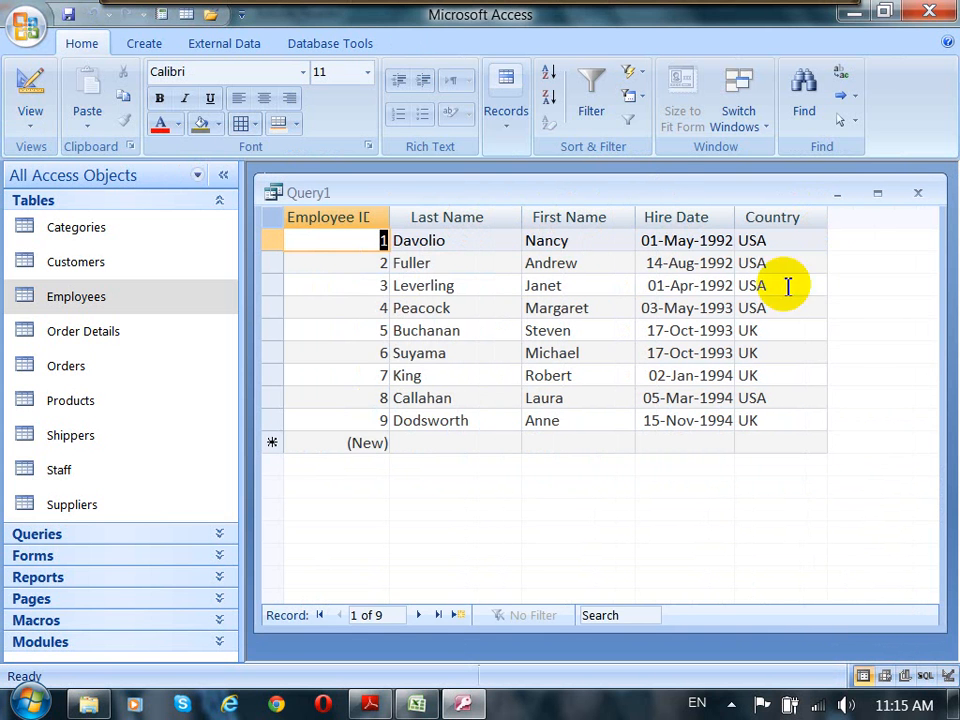
drag(392, 216, 418, 216)
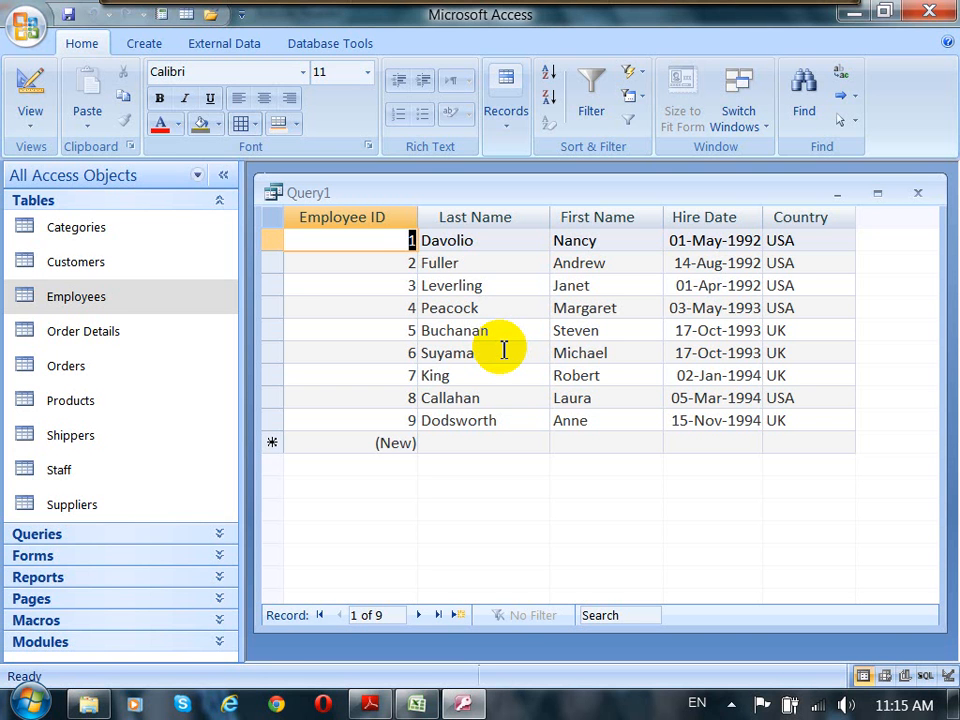
Step: Highlight the USA employee records in the results, then return to Design view
click(274, 246)
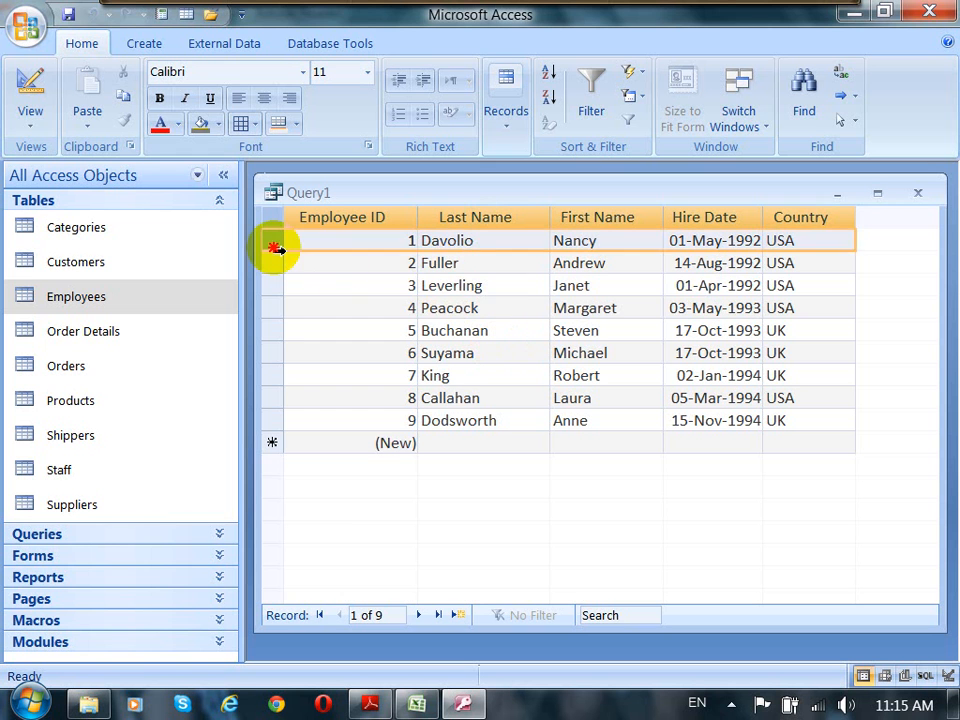
drag(276, 248, 279, 307)
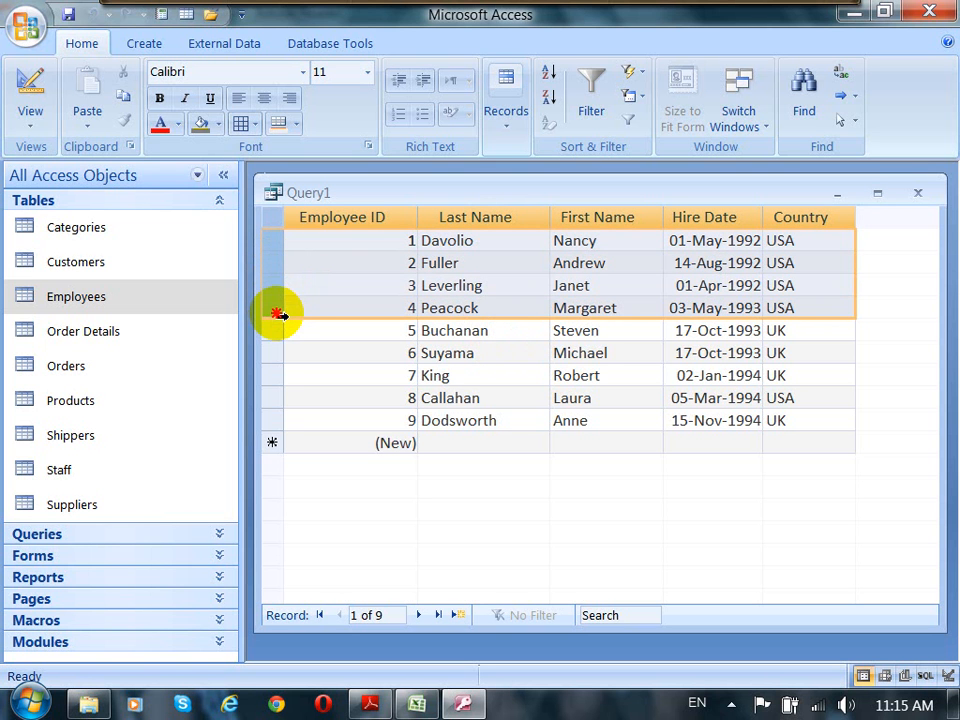
click(274, 398)
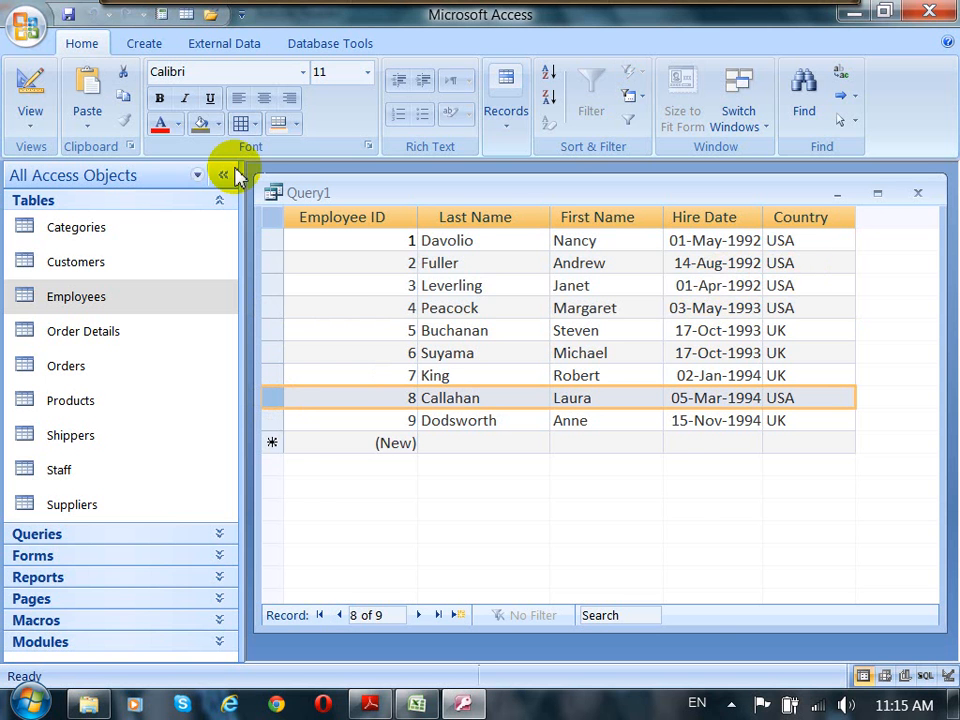
click(31, 84)
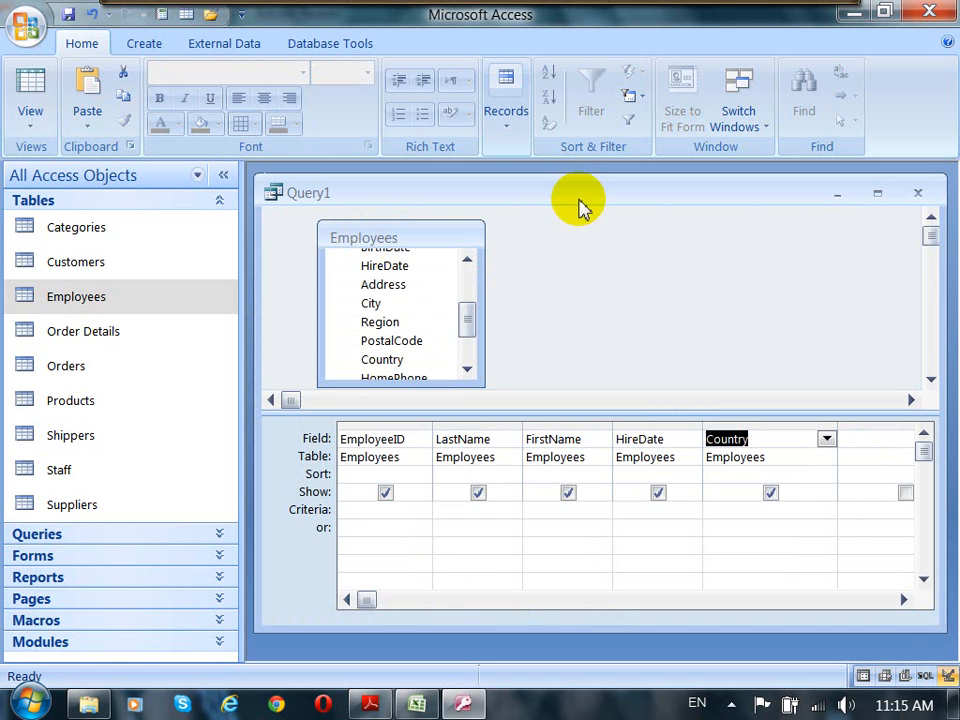
drag(583, 201, 594, 200)
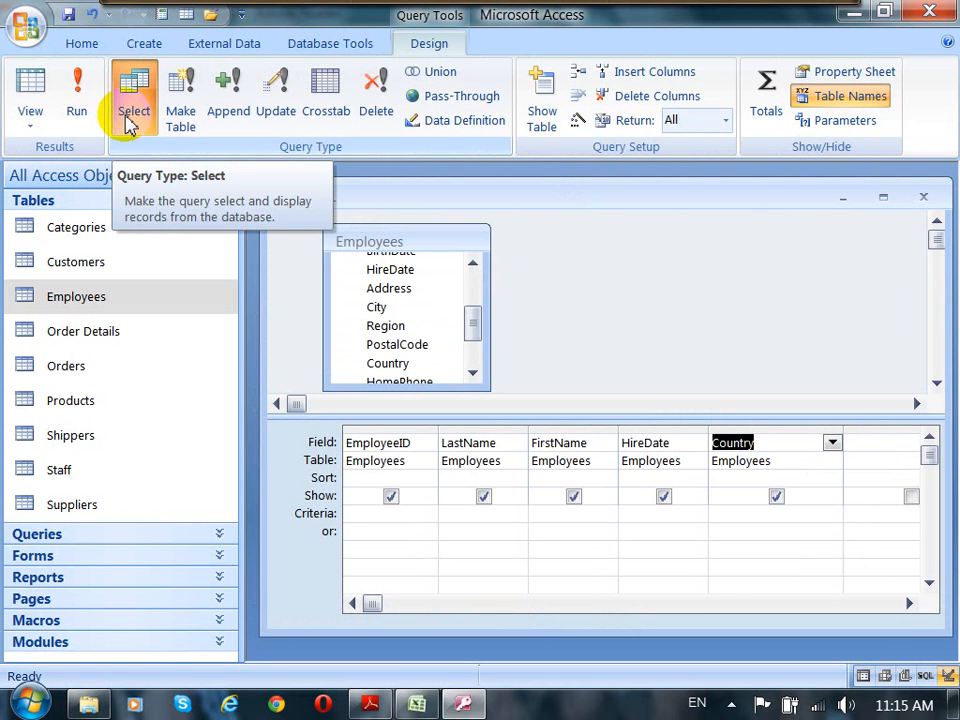
Step: Turn the query into an Append query and choose Staff as the destination table
click(229, 118)
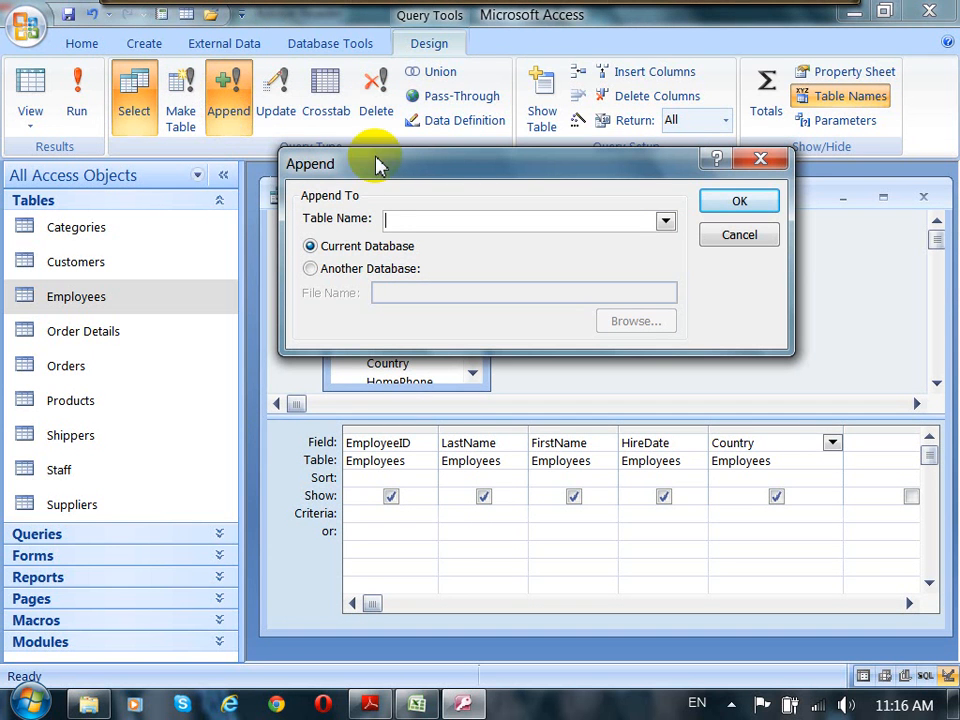
drag(376, 162, 372, 154)
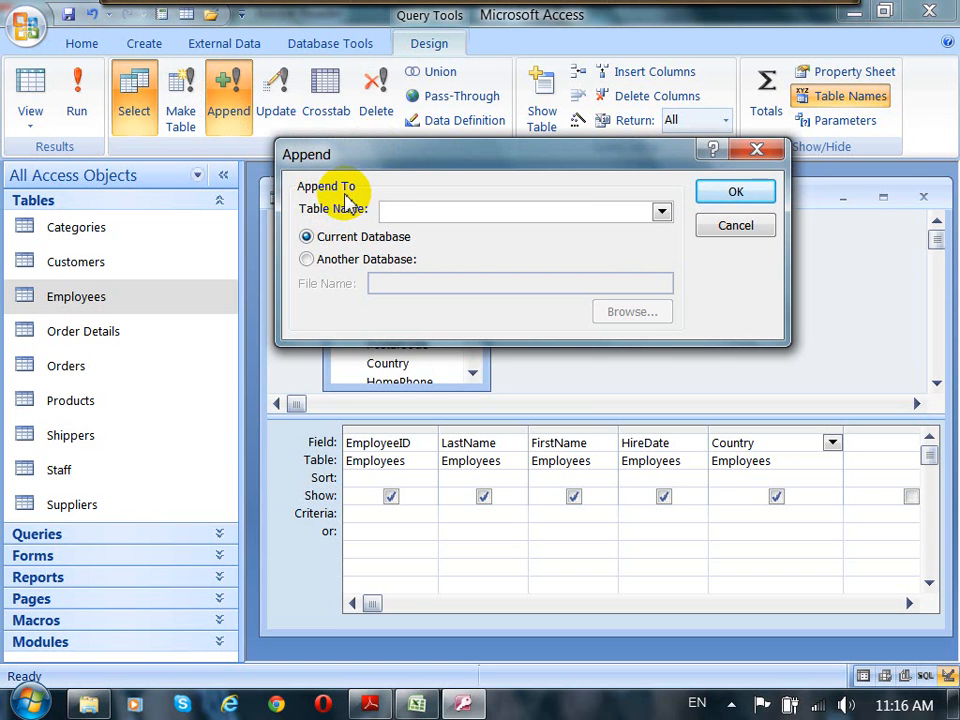
click(662, 212)
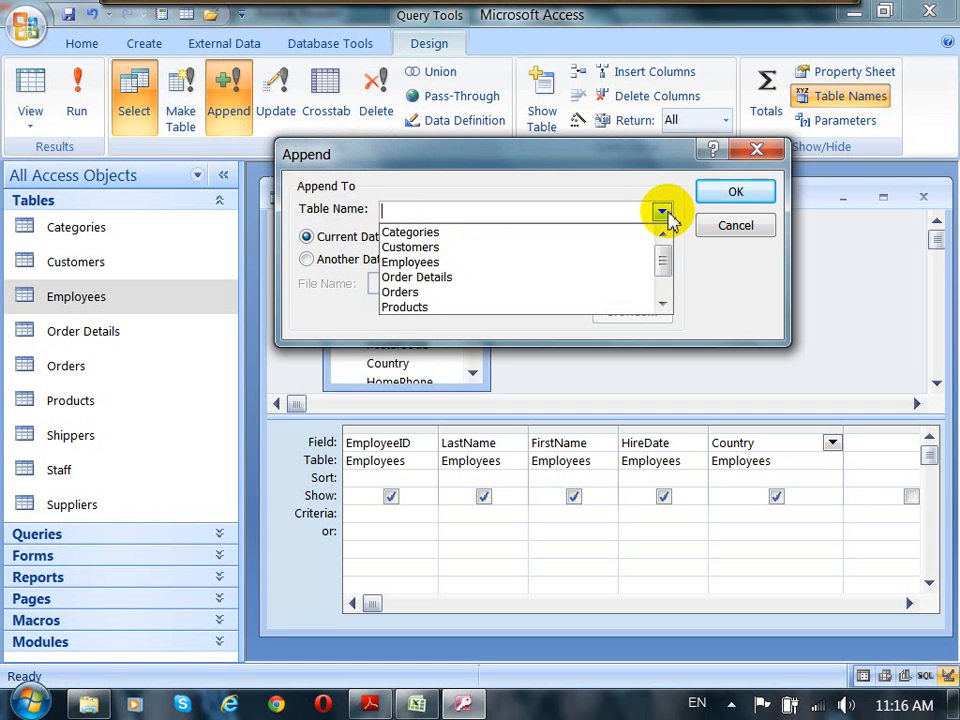
drag(662, 261, 663, 283)
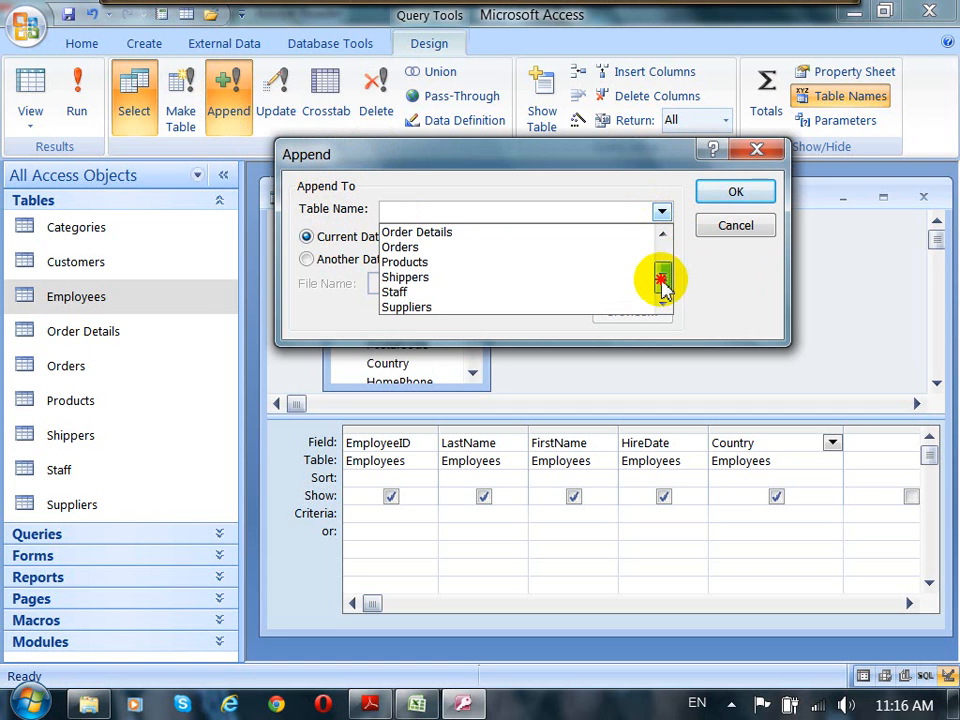
click(392, 293)
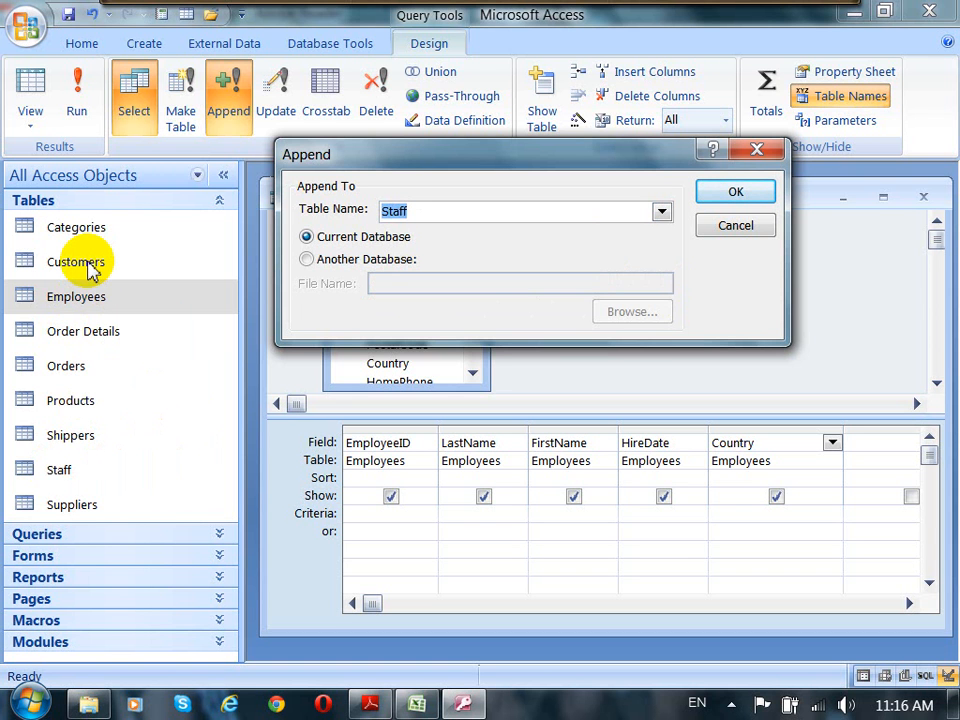
Step: Try the Another Database option and browse for a database file, then revert to Current Database
drag(371, 167, 535, 245)
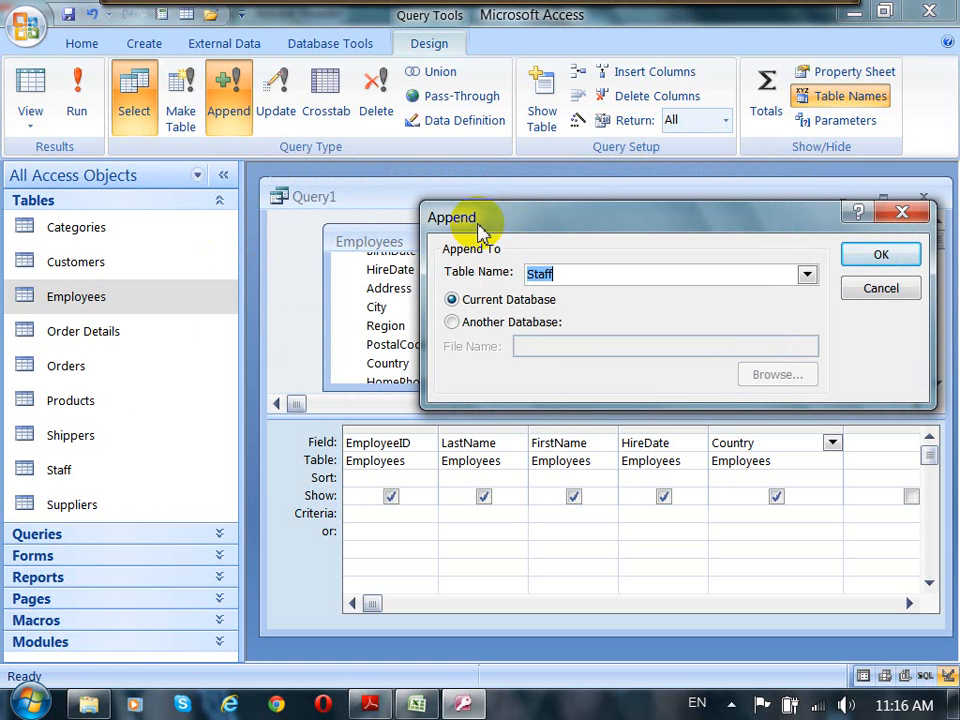
click(58, 297)
right_click(63, 297)
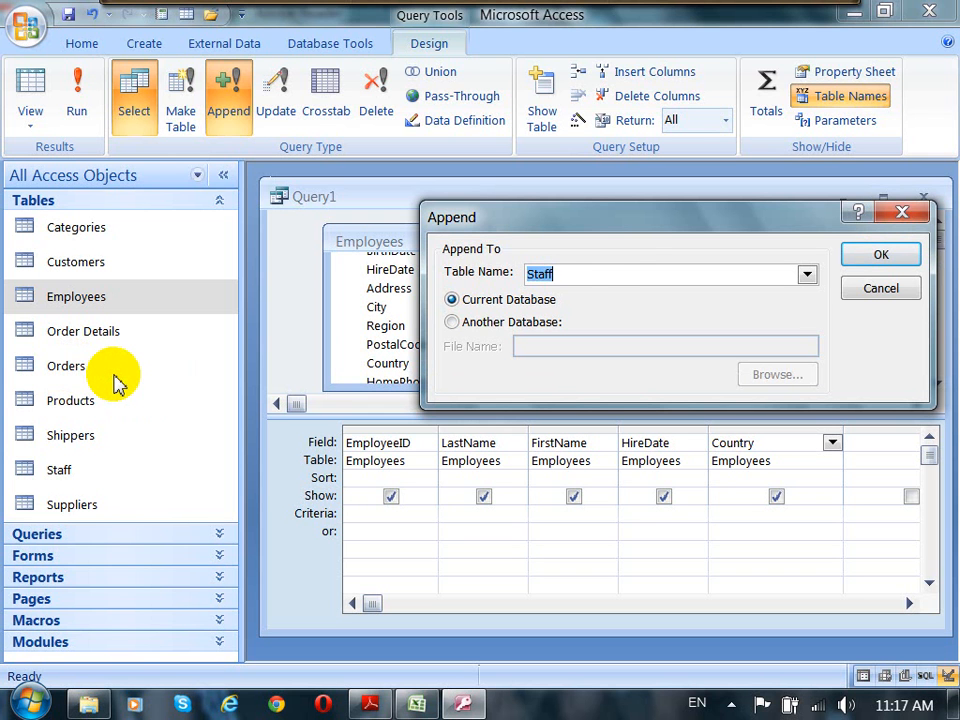
click(651, 219)
drag(651, 219, 612, 199)
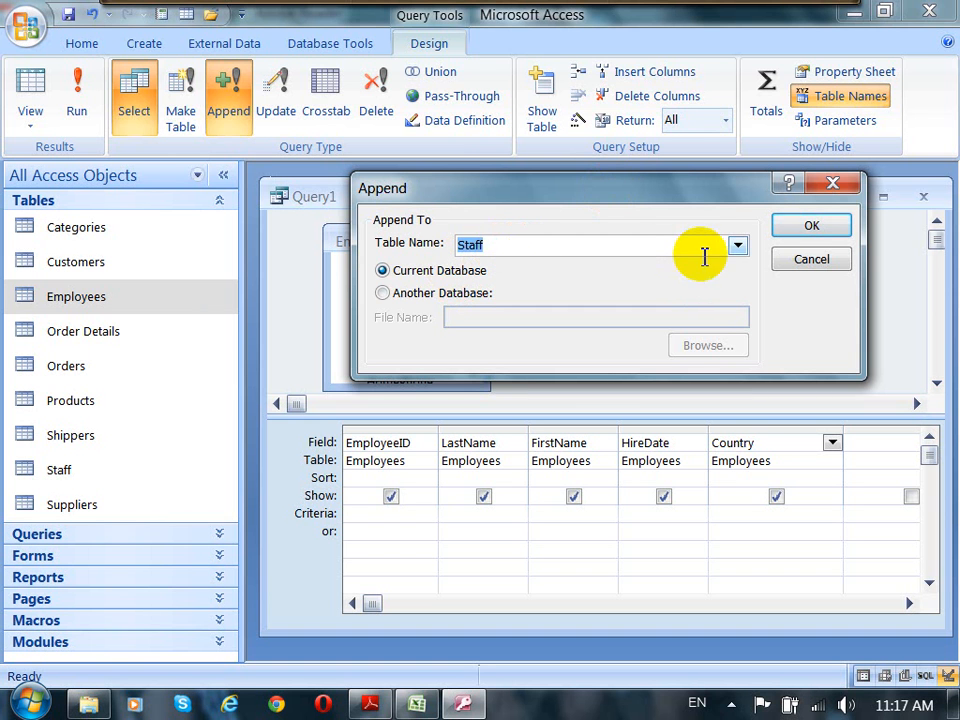
click(403, 291)
click(408, 272)
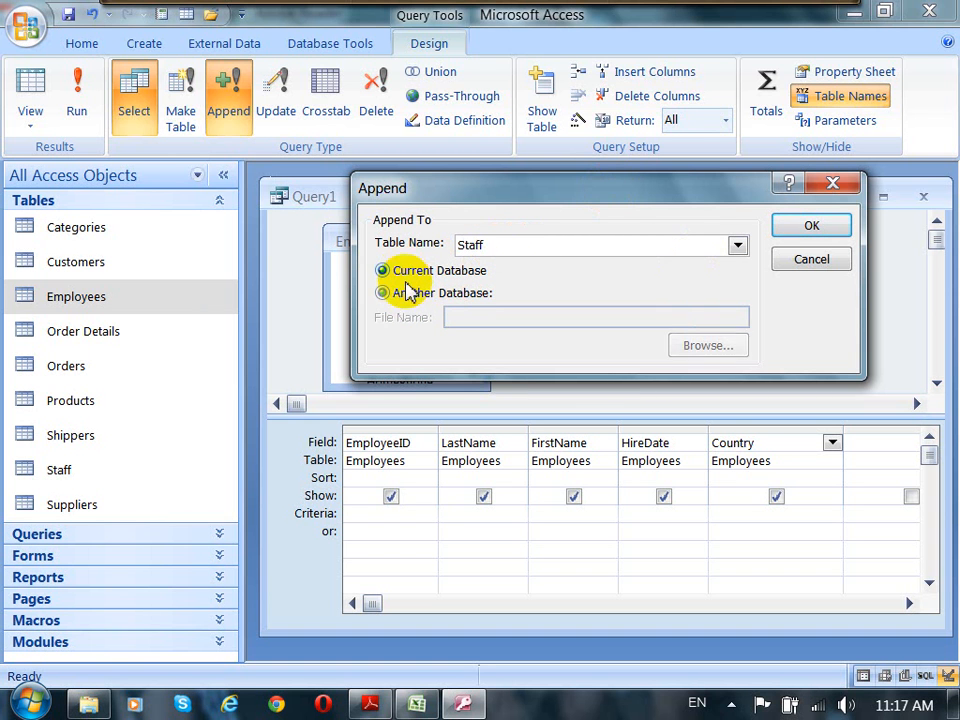
click(405, 293)
click(408, 273)
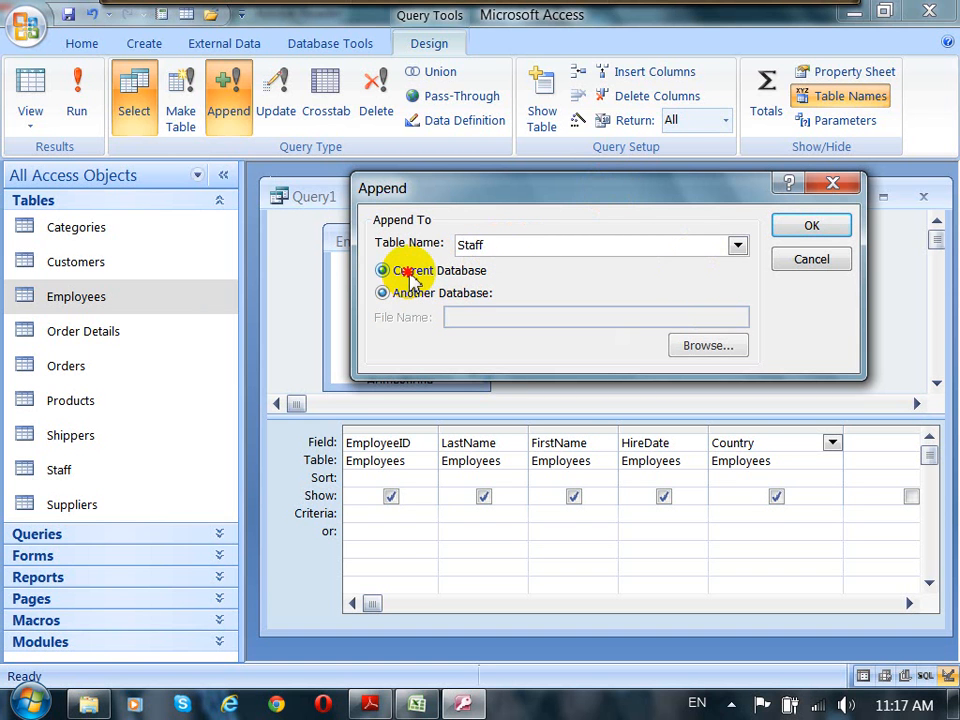
click(412, 293)
click(419, 278)
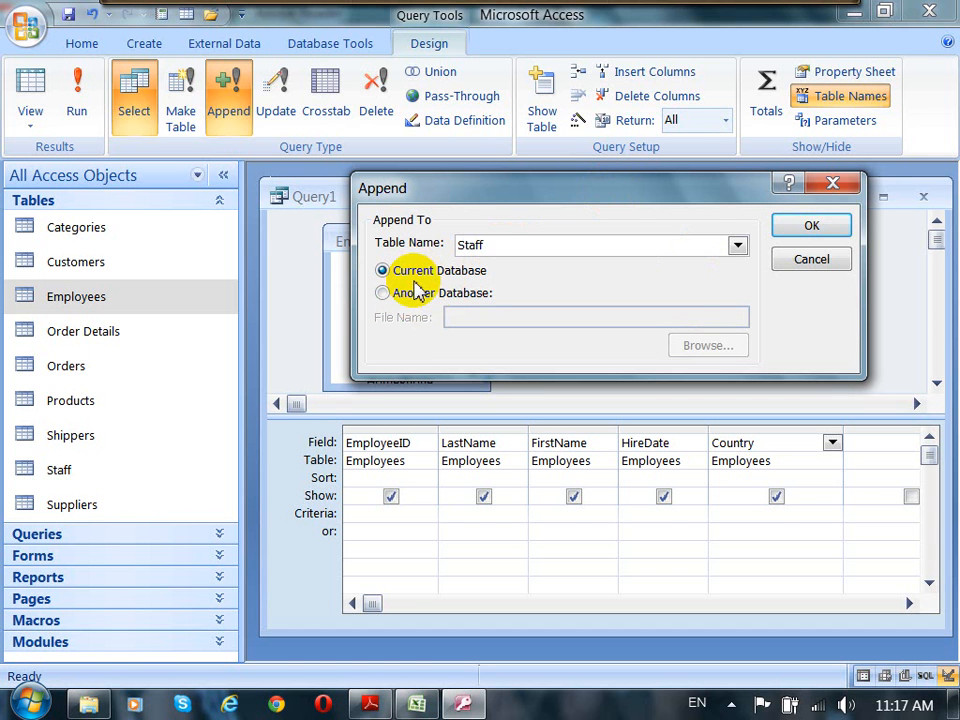
double_click(491, 246)
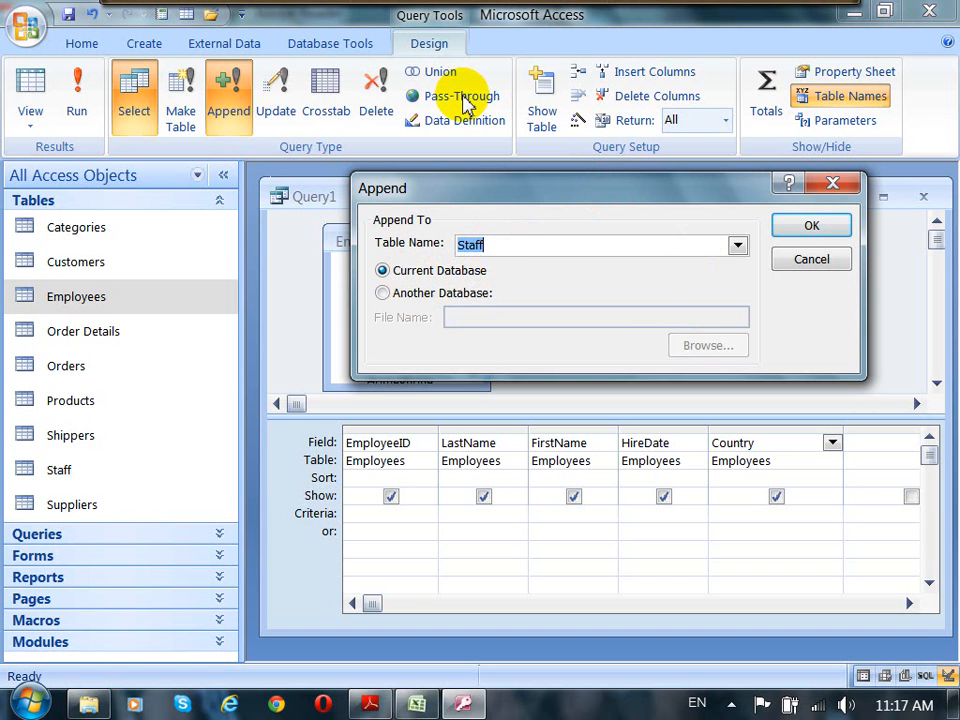
click(386, 296)
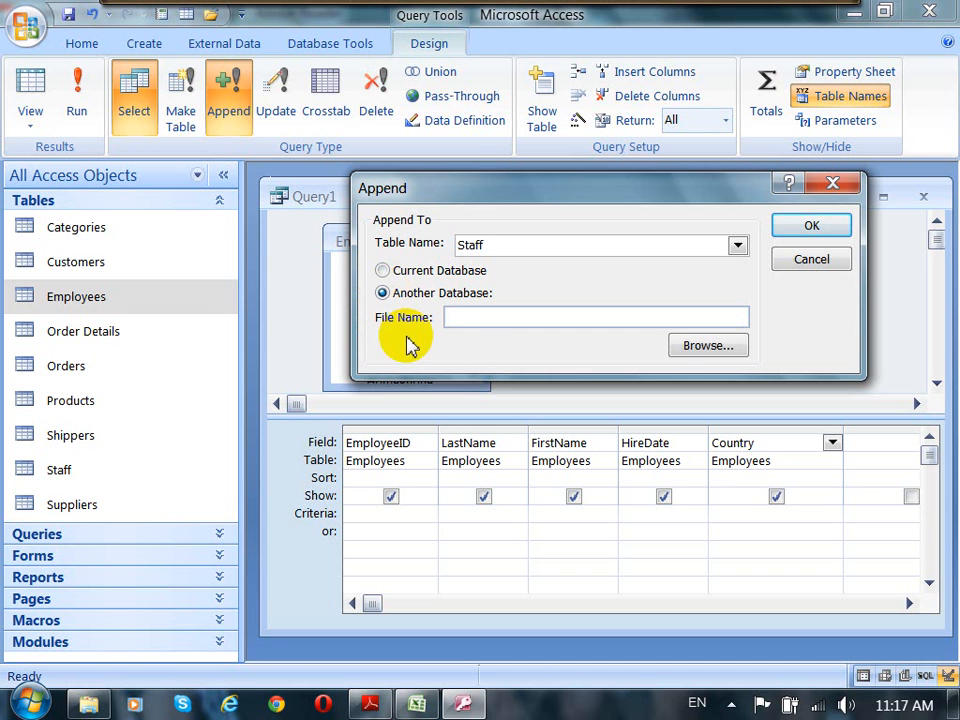
click(471, 318)
click(712, 347)
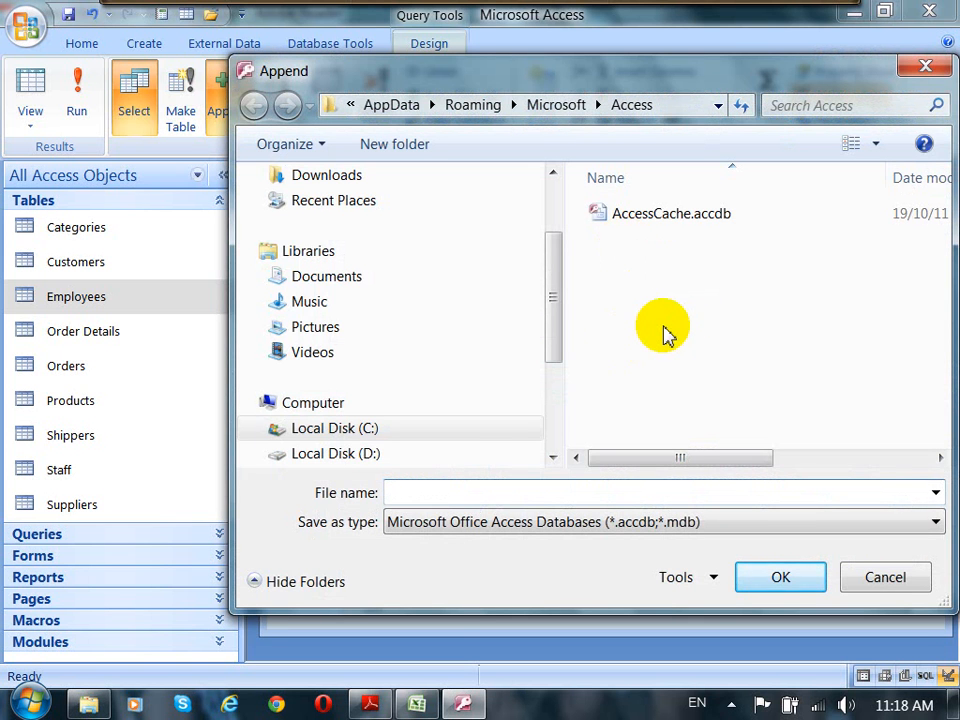
click(913, 583)
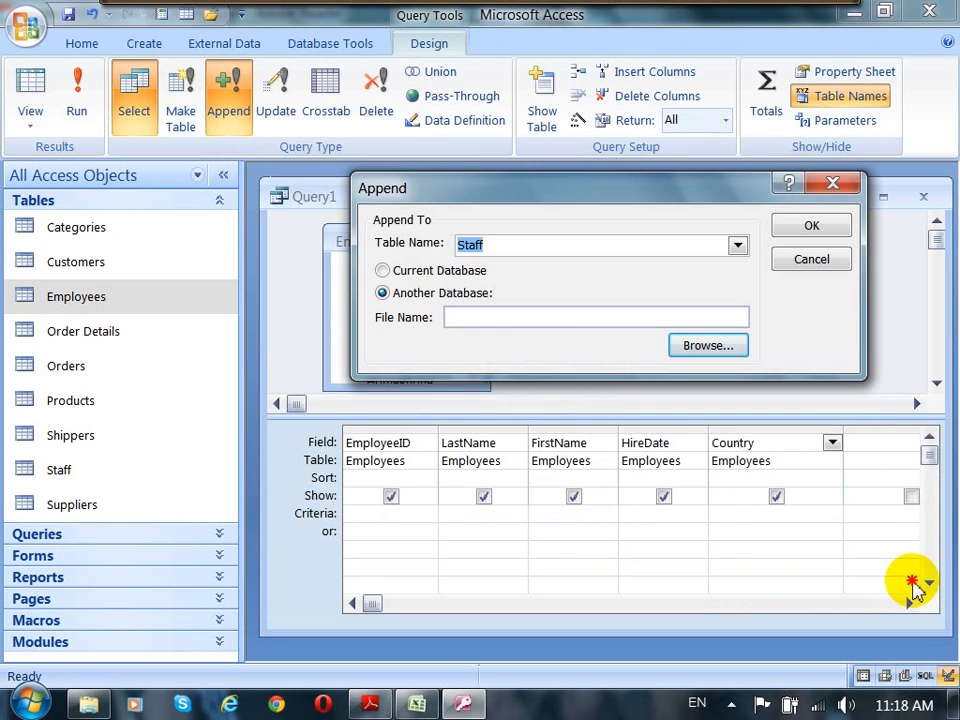
click(383, 271)
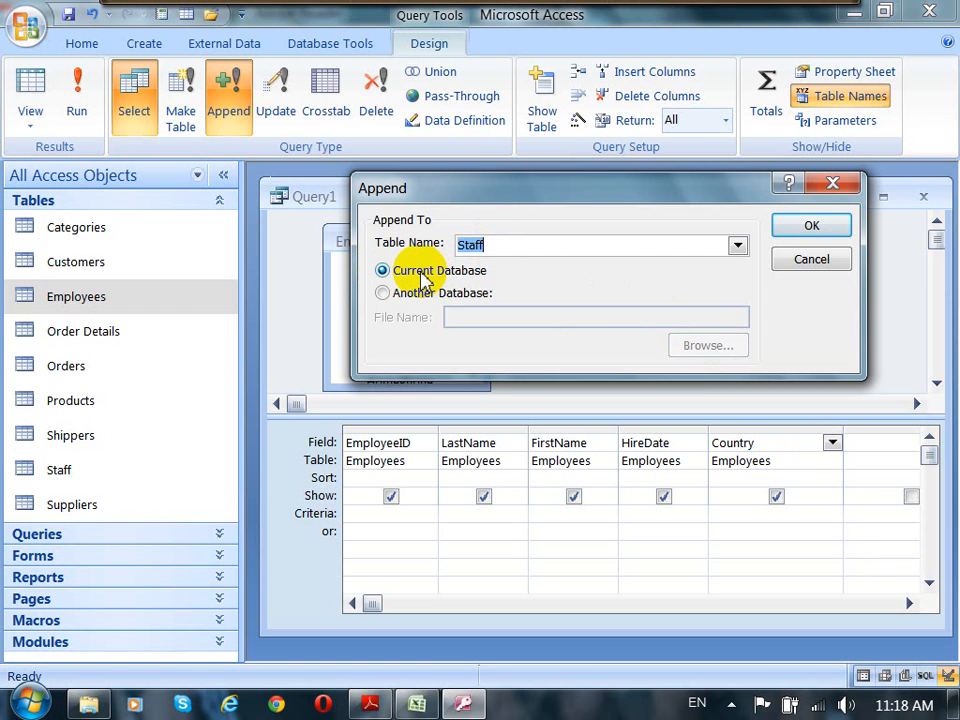
Step: Confirm the Staff table in the current database as the append target and set the Country criterion to ="USA"
click(816, 228)
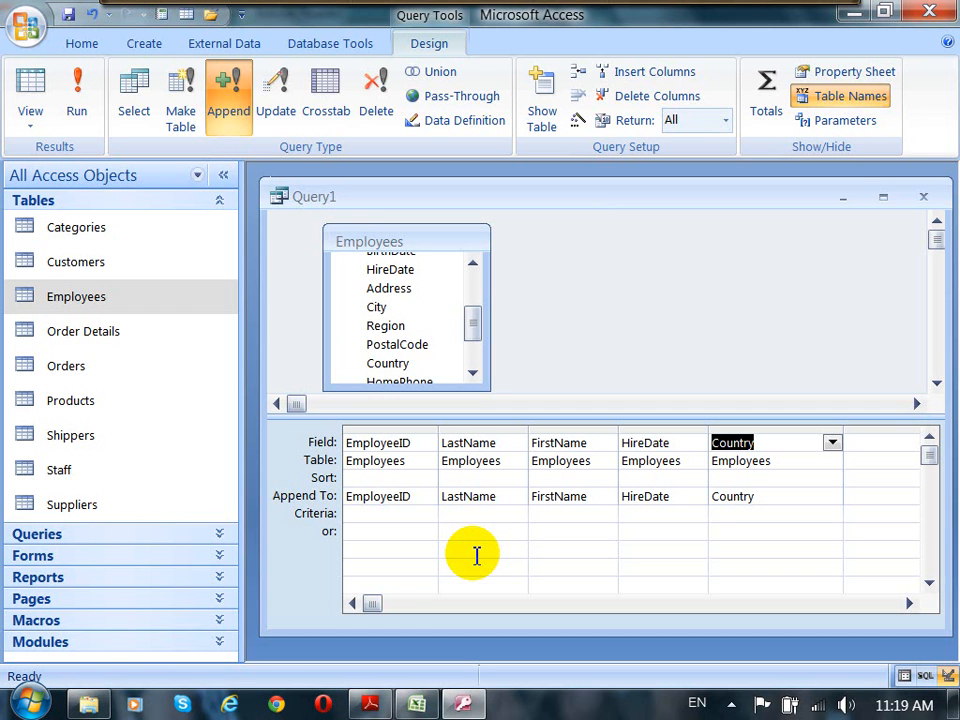
click(740, 529)
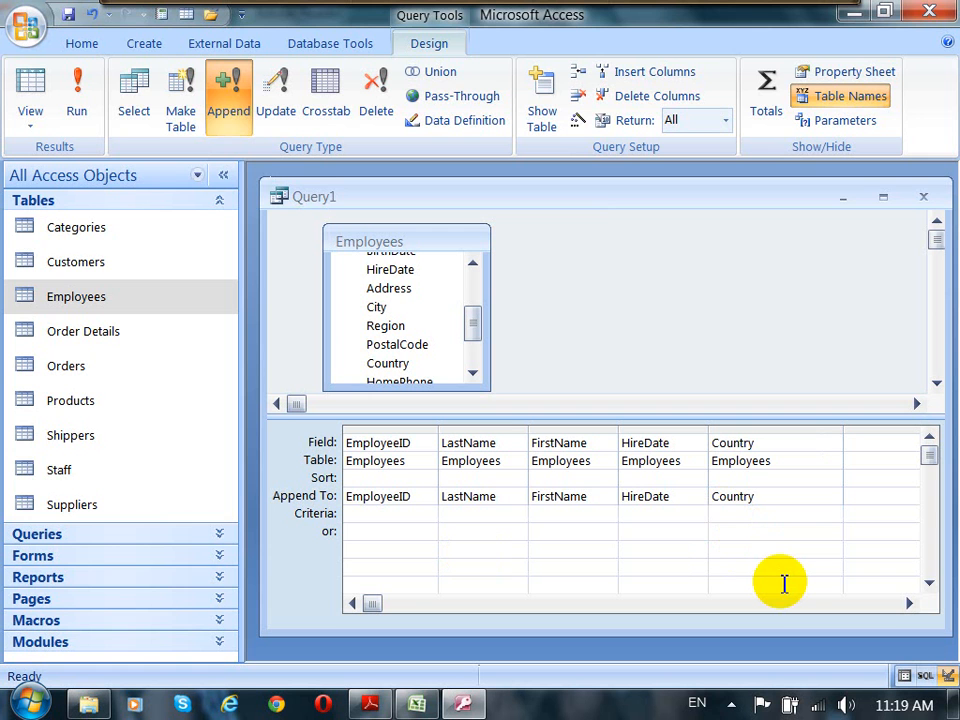
text(="")
key(Left)
text(USA)
key(Tab)
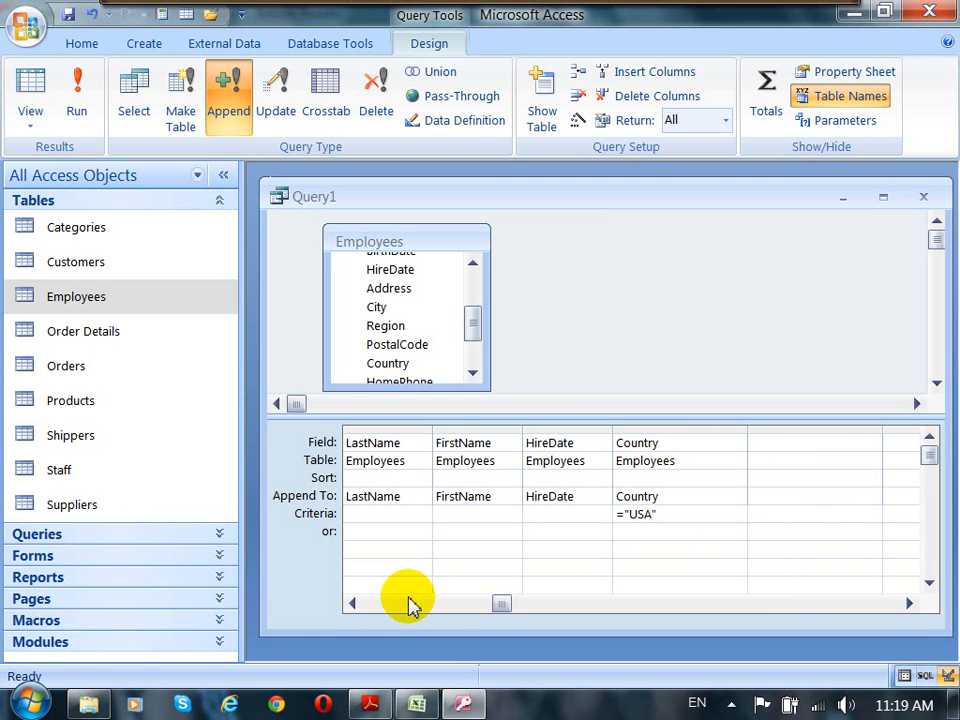
Step: Preview the records to be appended in Datasheet view, then return to Design view
click(351, 604)
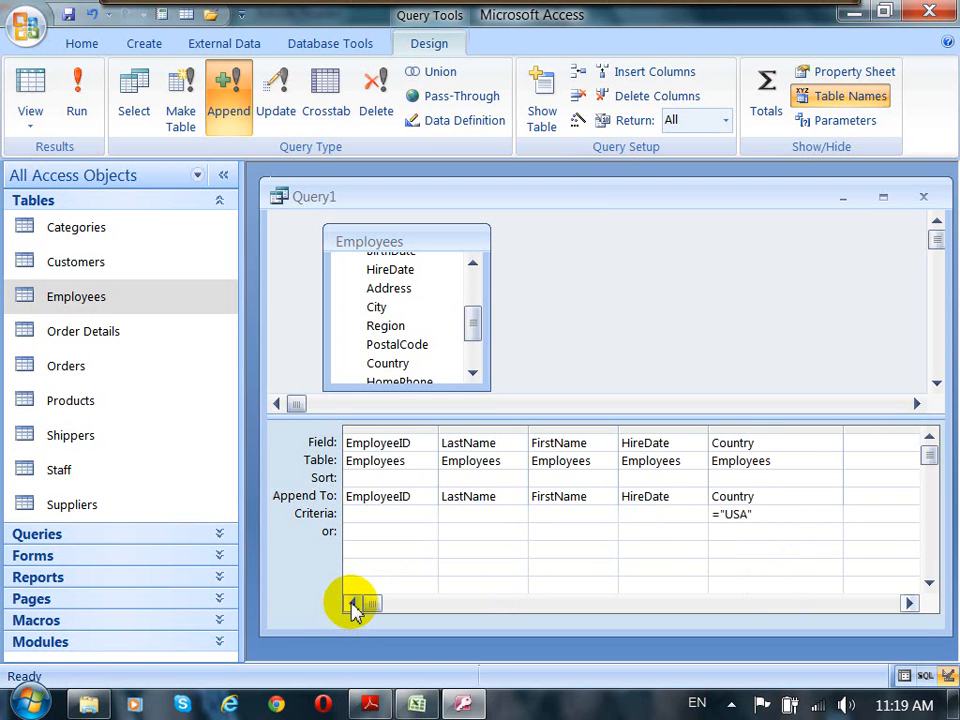
click(22, 118)
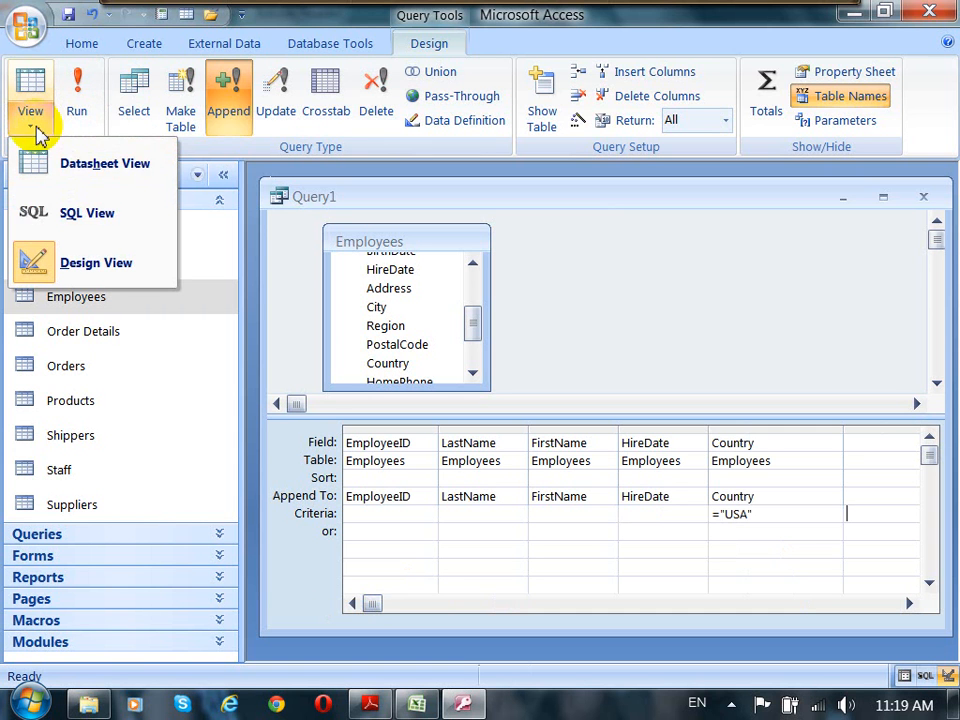
click(84, 176)
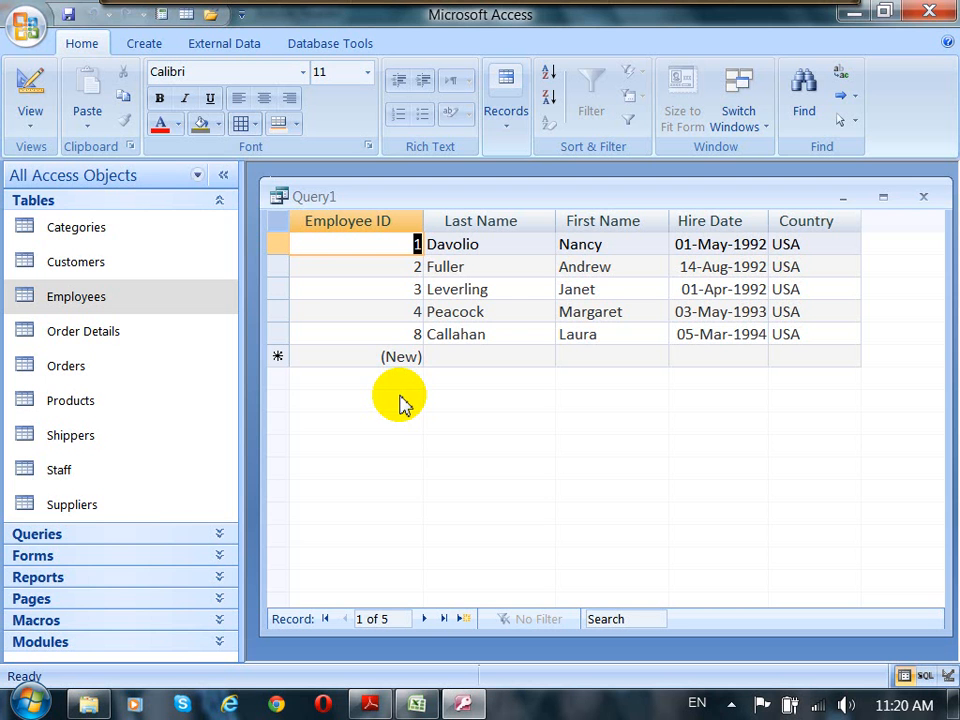
click(30, 120)
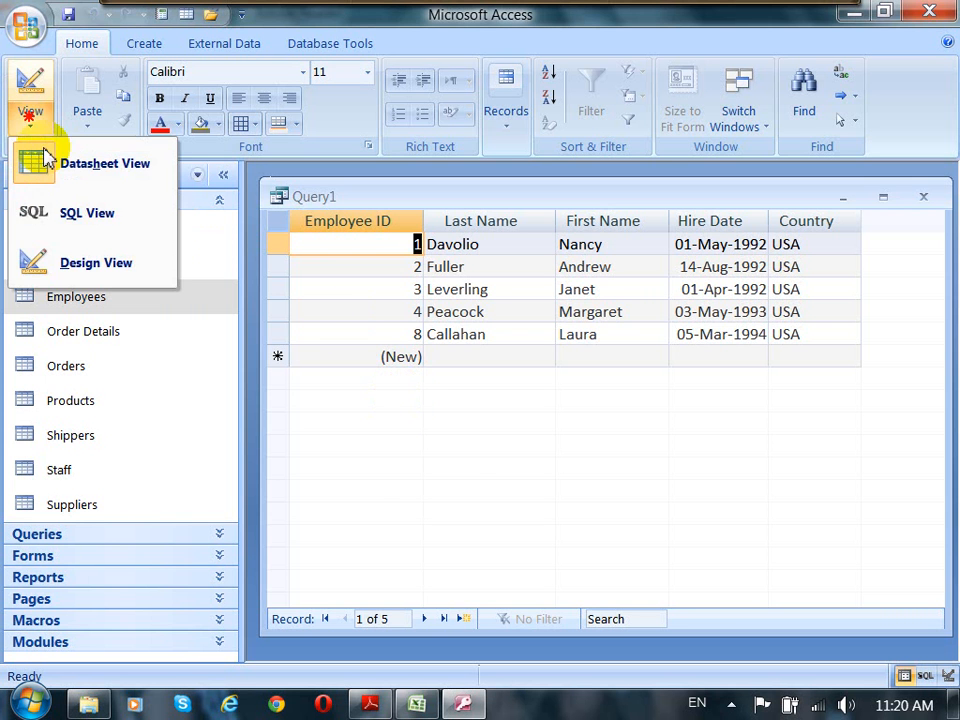
click(104, 267)
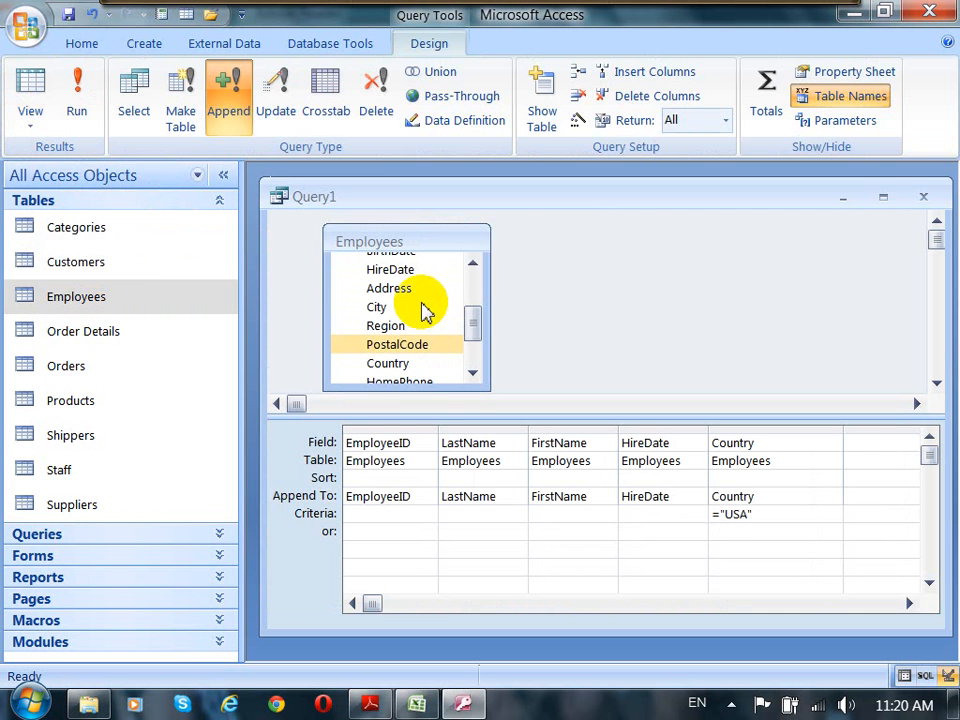
Step: Run the append query and confirm appending the selected rows
click(77, 97)
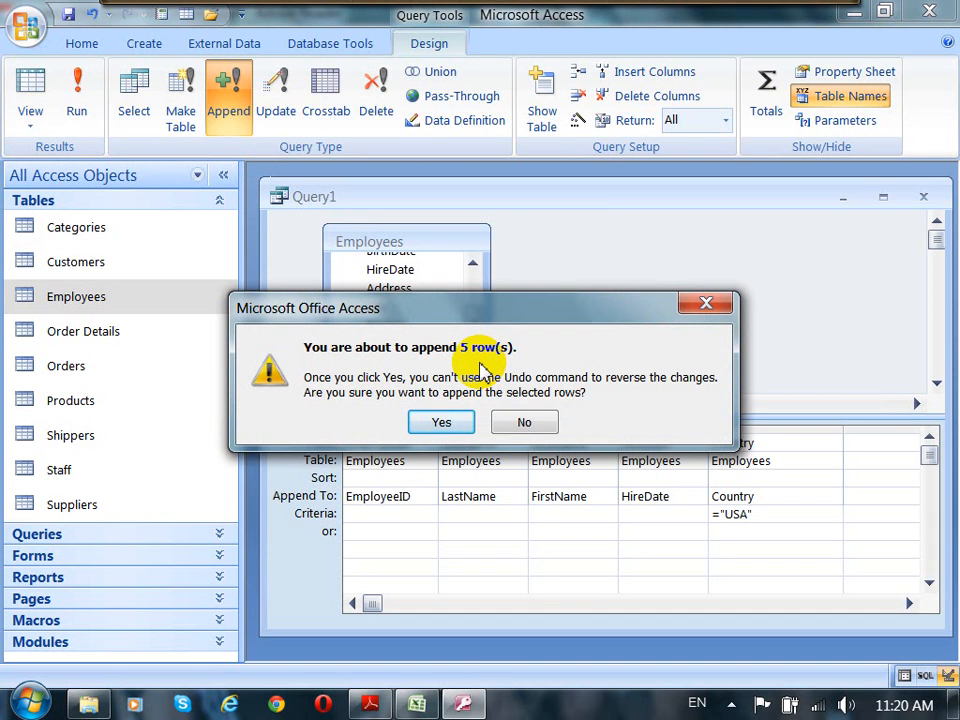
click(446, 423)
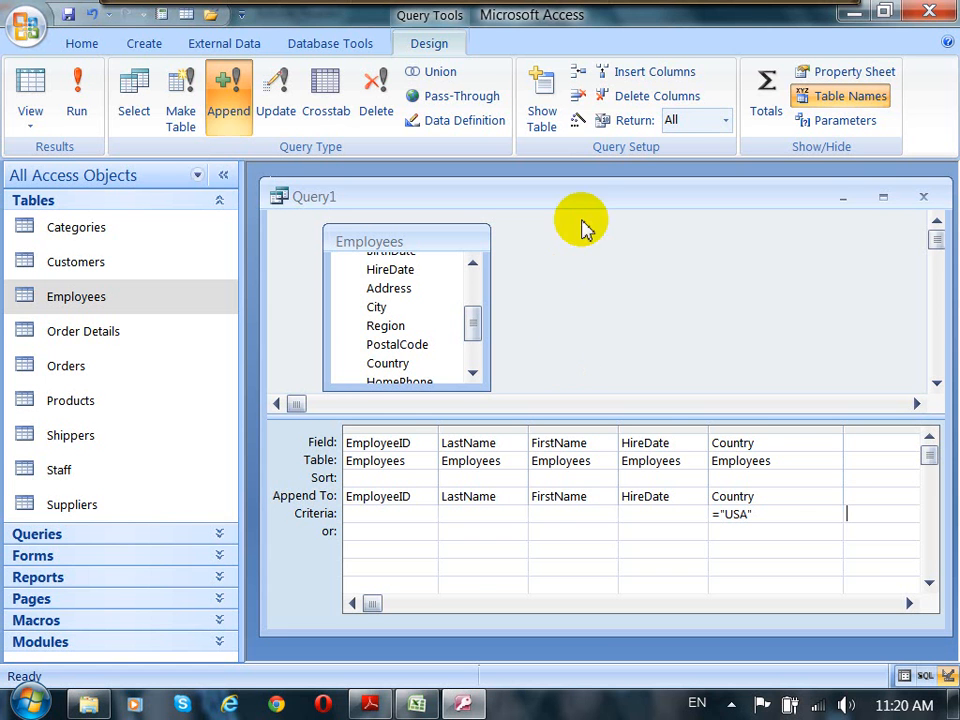
drag(589, 203, 599, 234)
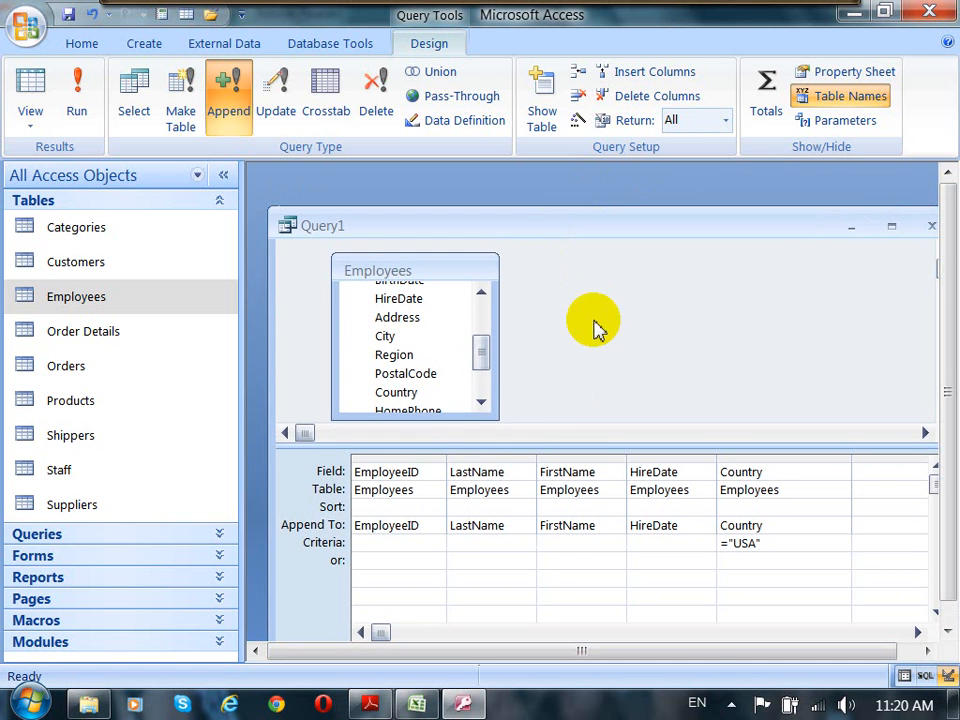
click(424, 463)
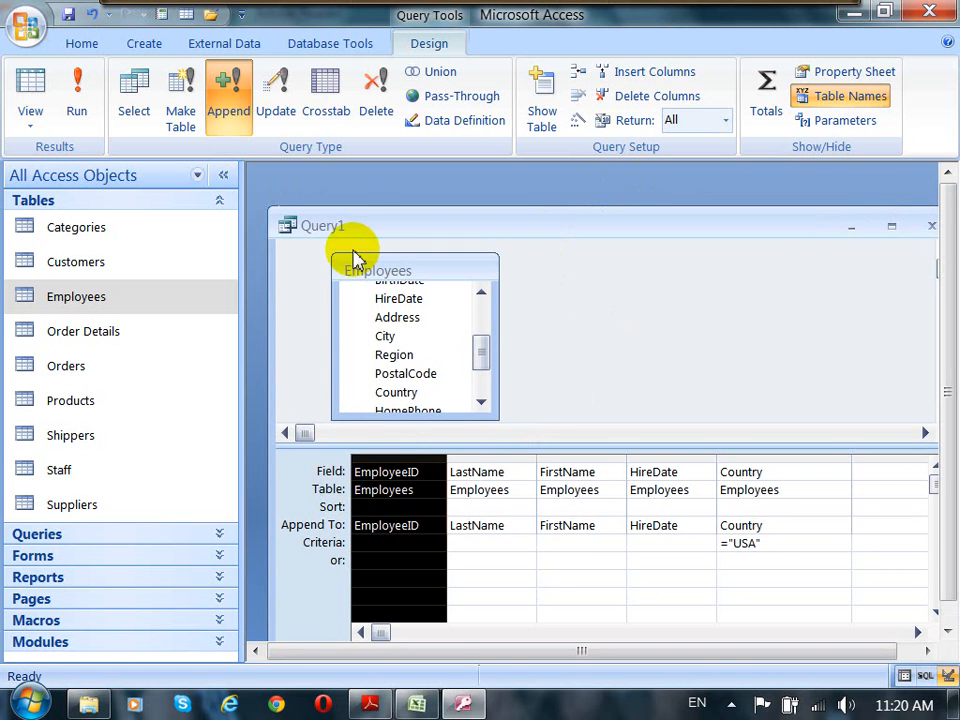
drag(372, 229, 400, 306)
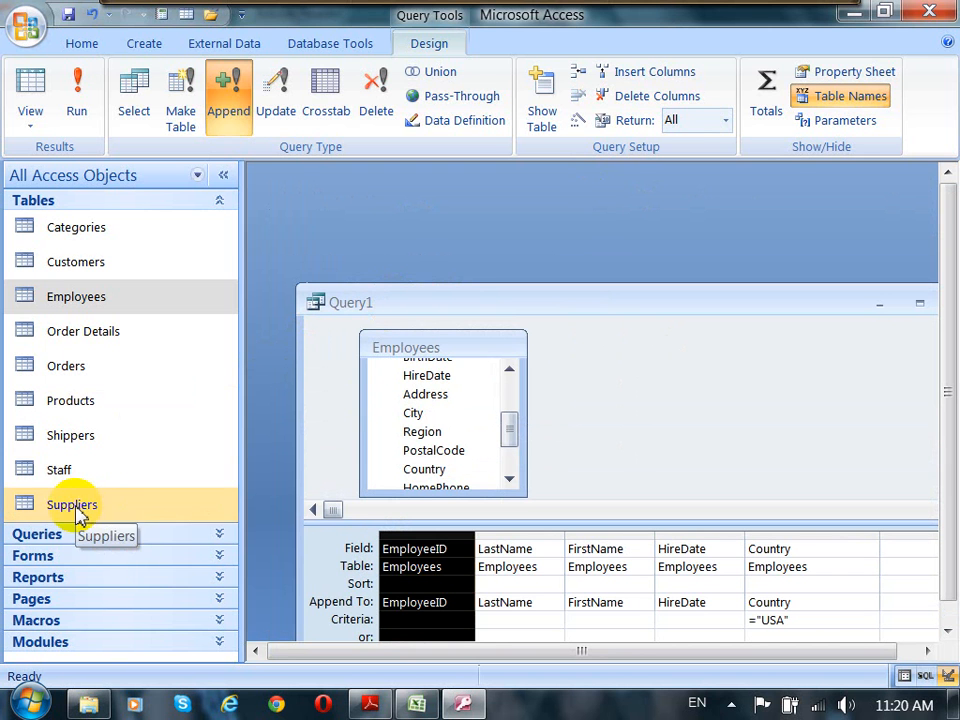
Step: Open the Staff table to check the appended employee records
click(58, 476)
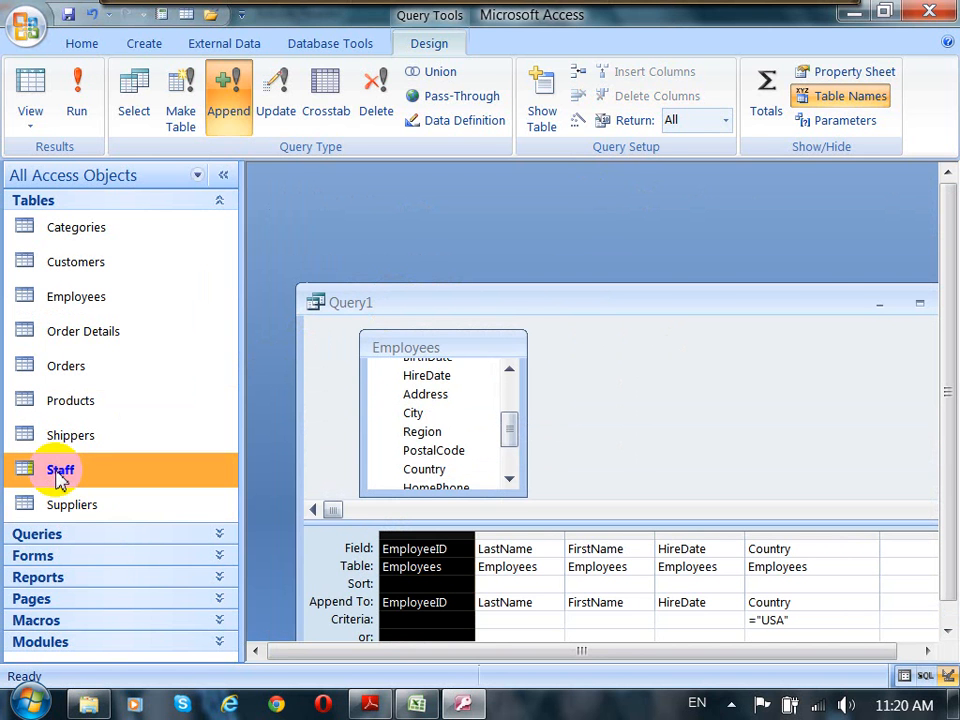
double_click(58, 476)
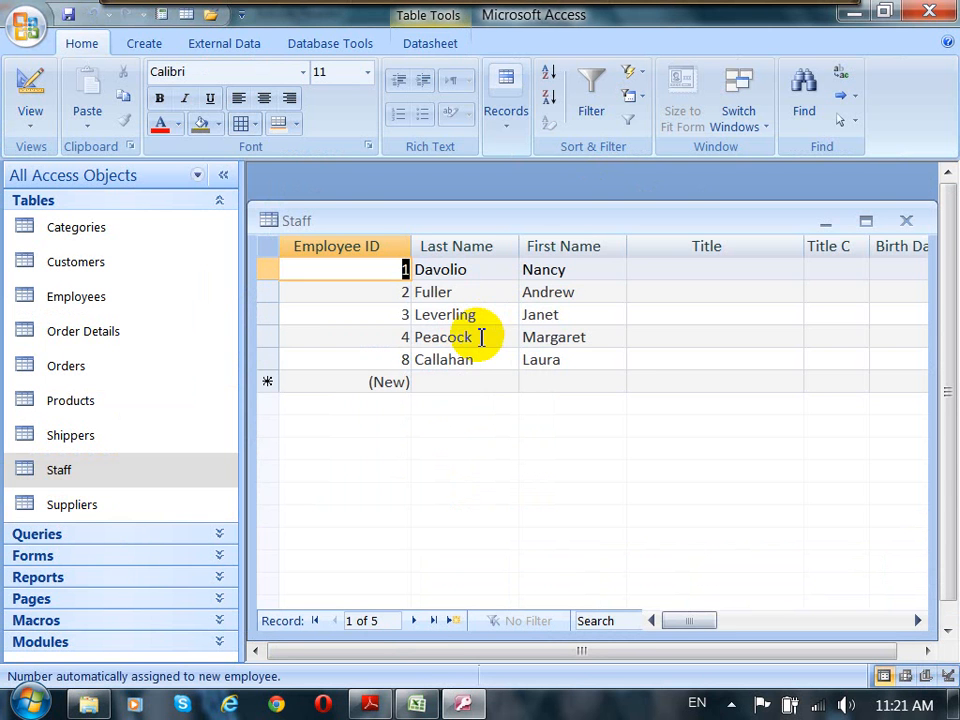
click(604, 270)
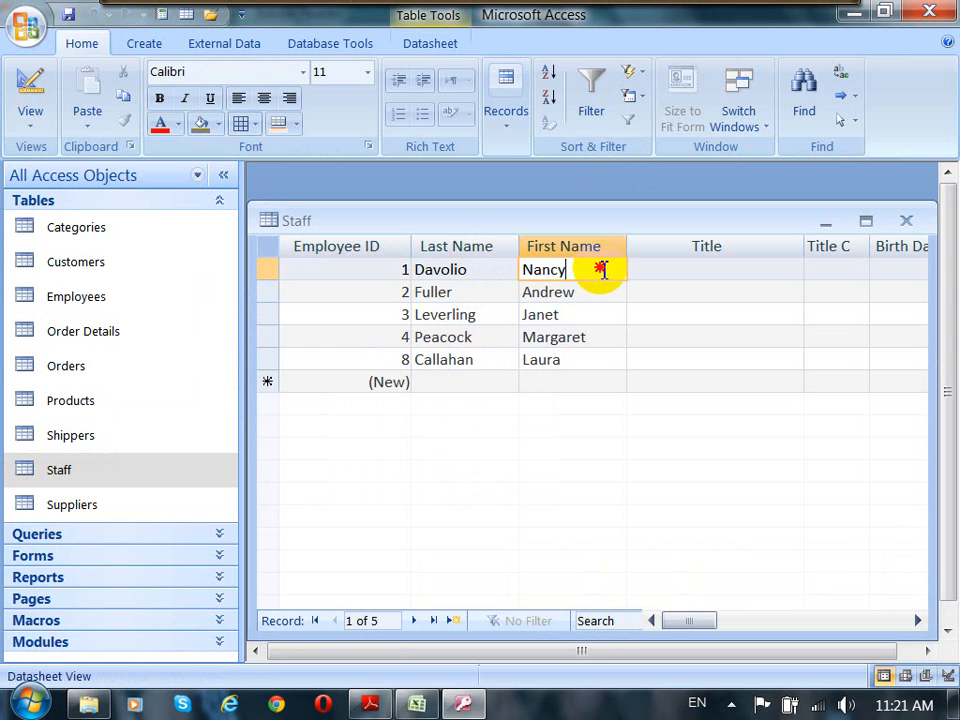
click(405, 270)
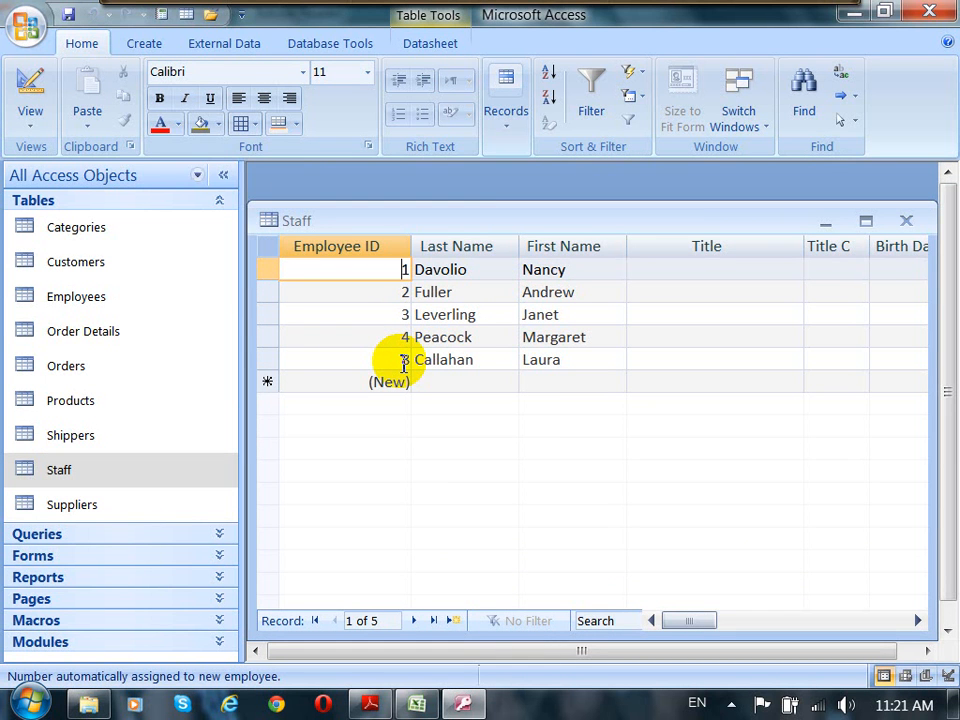
drag(478, 225, 487, 199)
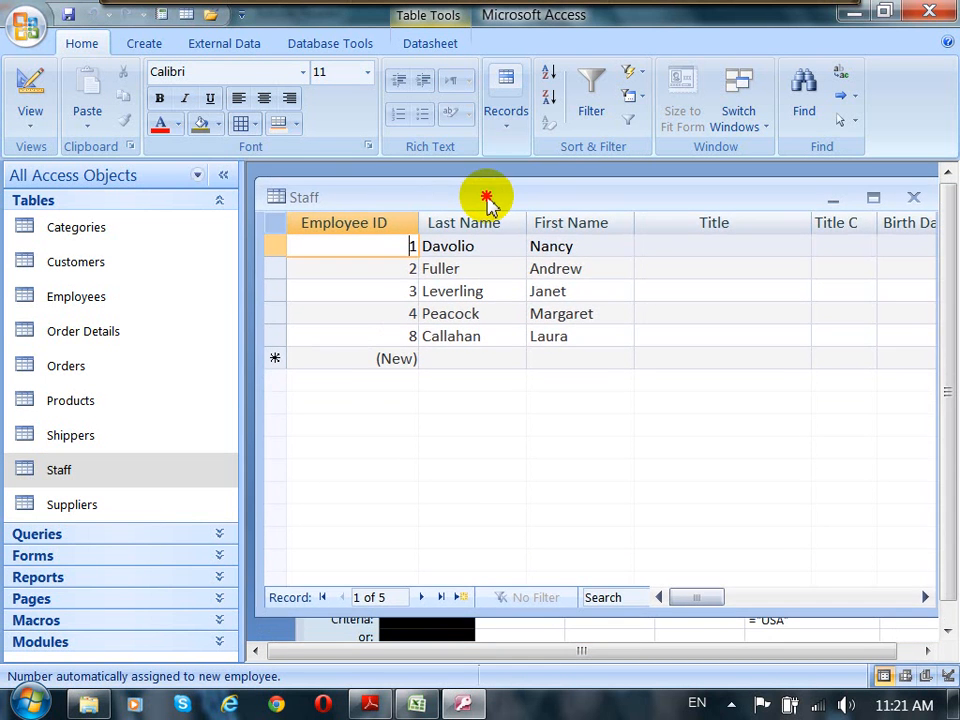
Step: Inspect the Staff table's EmployeeID field and its data type options in Design view, then close the table
click(30, 85)
click(405, 245)
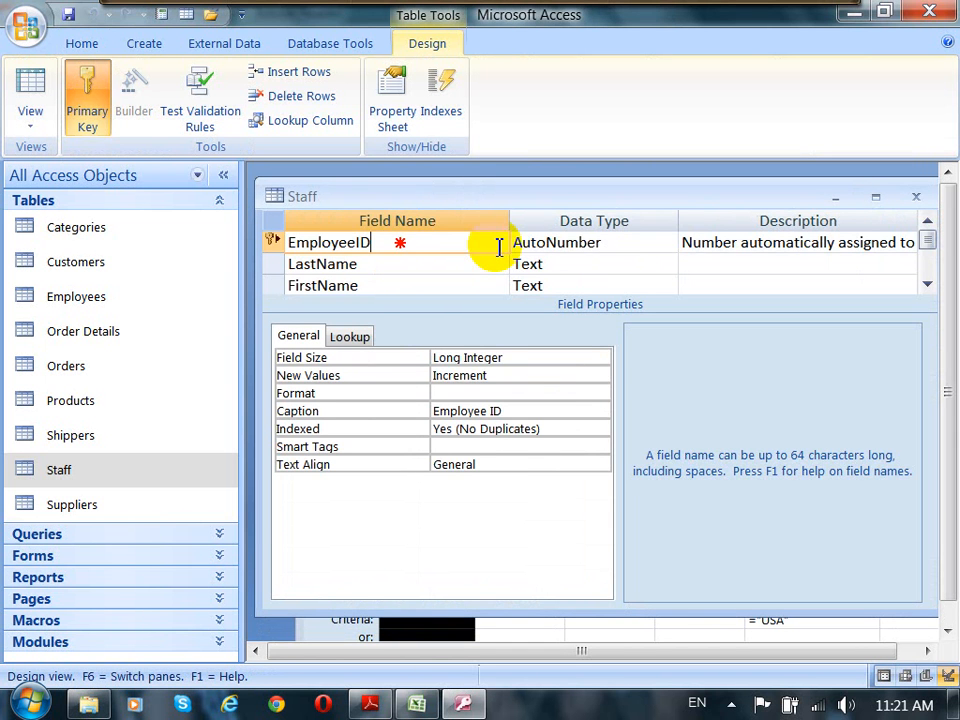
click(551, 242)
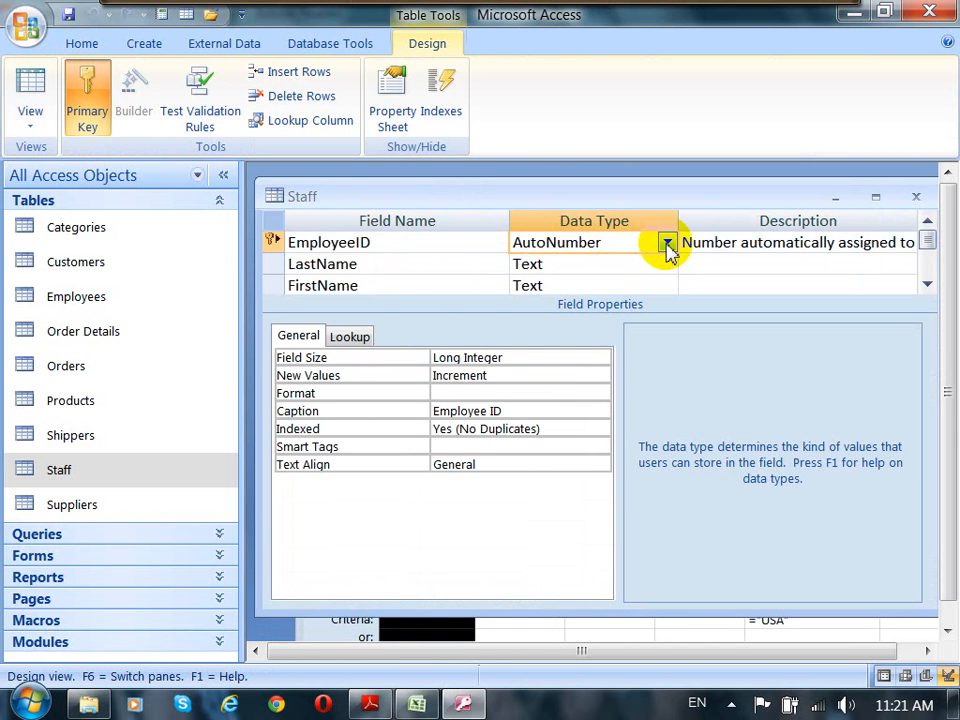
click(667, 248)
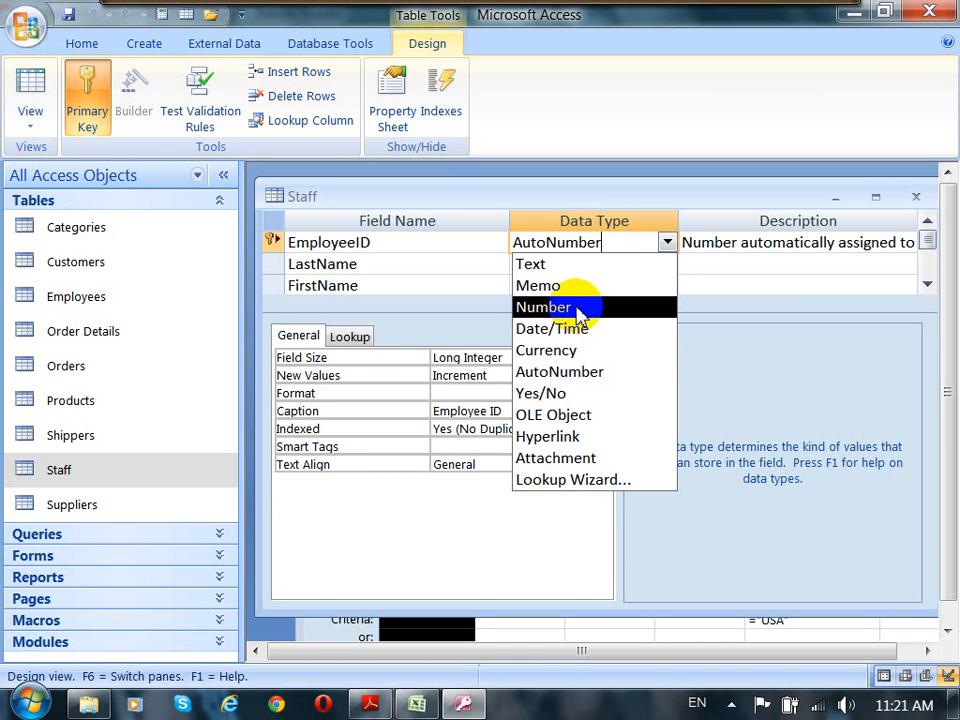
click(916, 198)
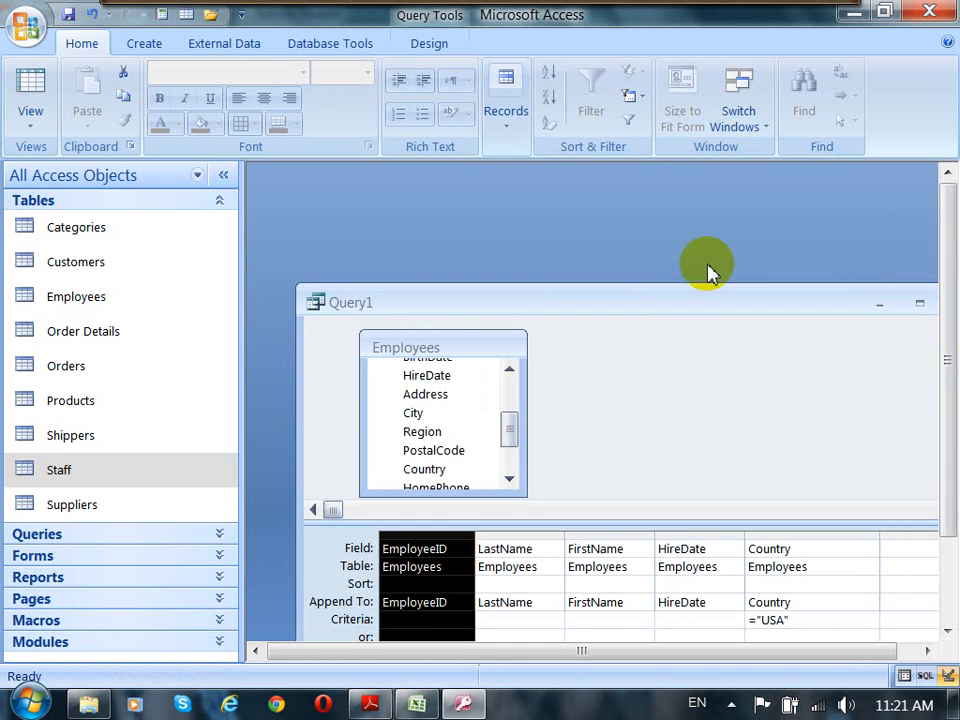
Step: Remove the EmployeeID column from the append query grid
drag(677, 306, 654, 208)
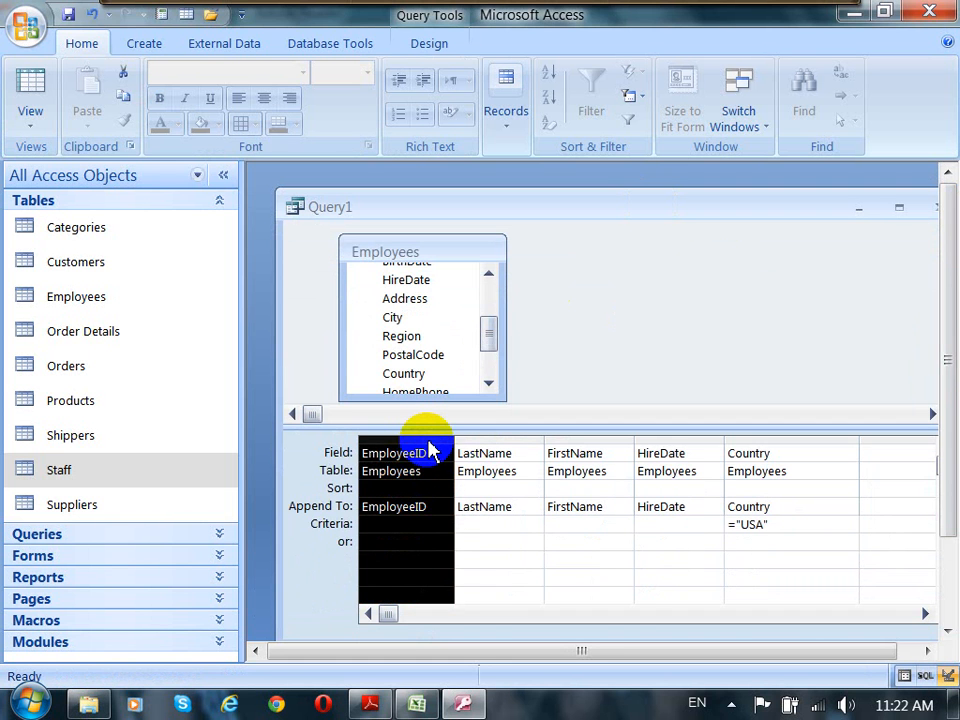
key(Delete)
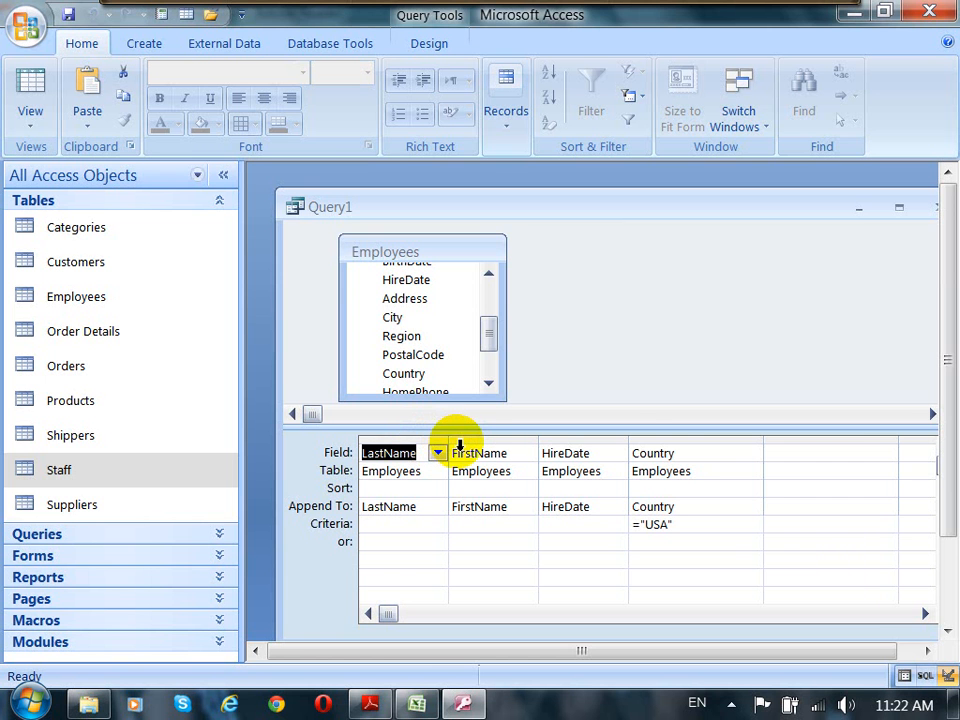
Step: Reopen the Staff table and review its employee records
click(664, 304)
click(676, 209)
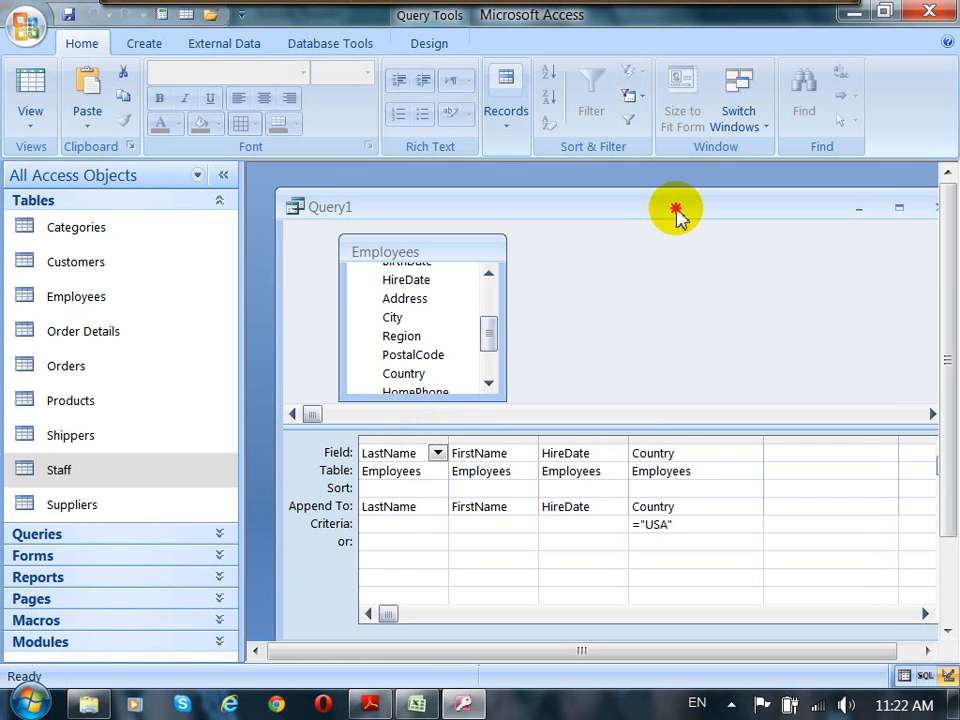
drag(676, 209, 660, 195)
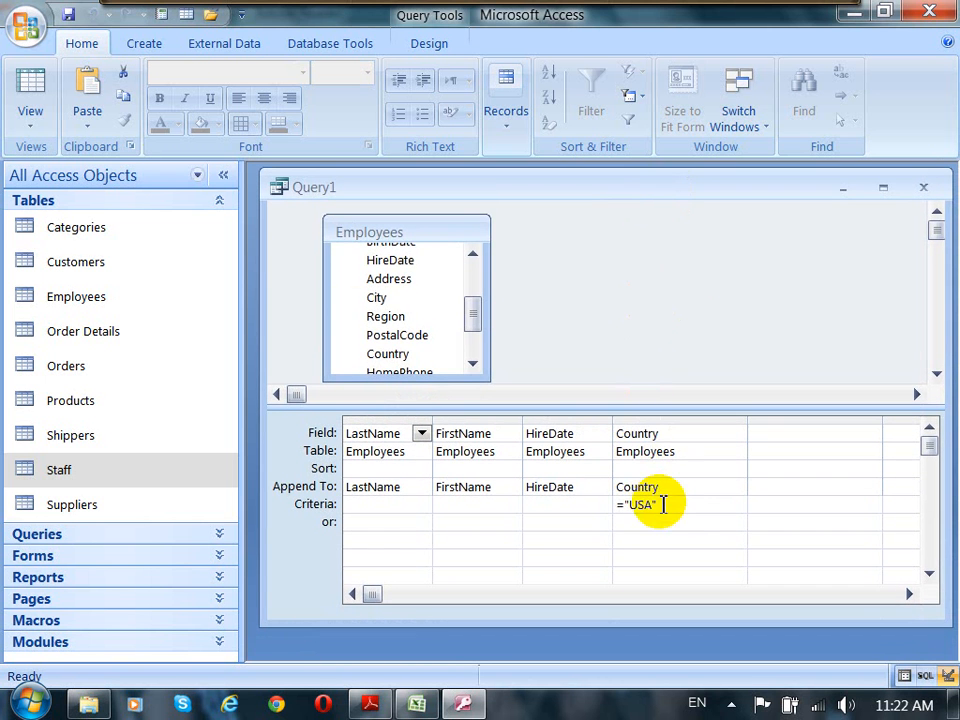
drag(288, 189, 298, 230)
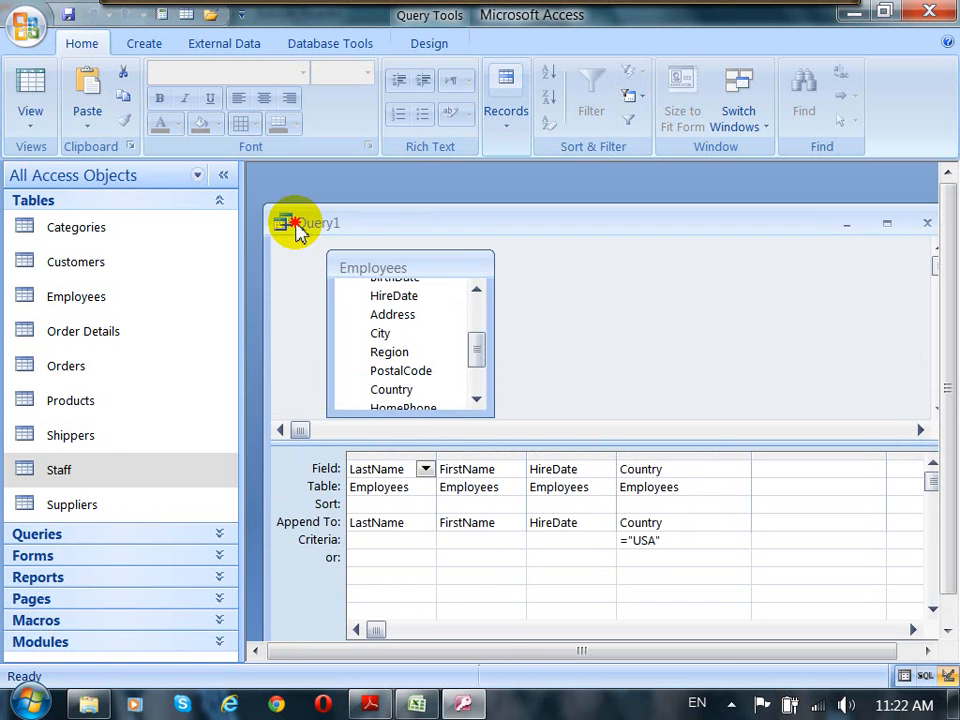
double_click(70, 474)
click(535, 220)
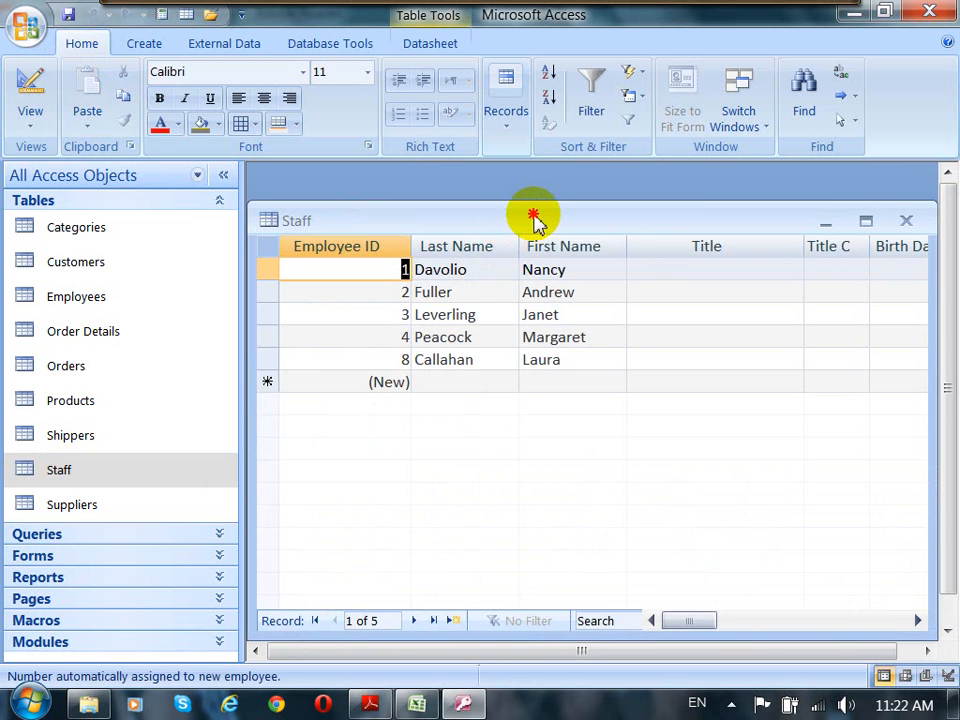
drag(535, 220, 531, 184)
click(447, 232)
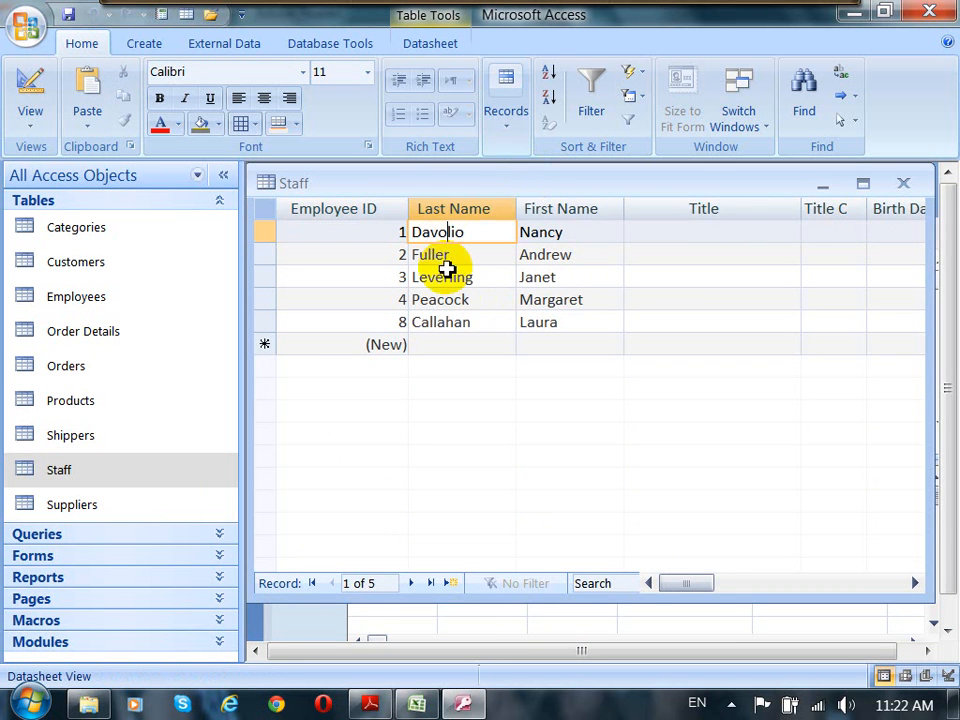
click(447, 272)
click(445, 322)
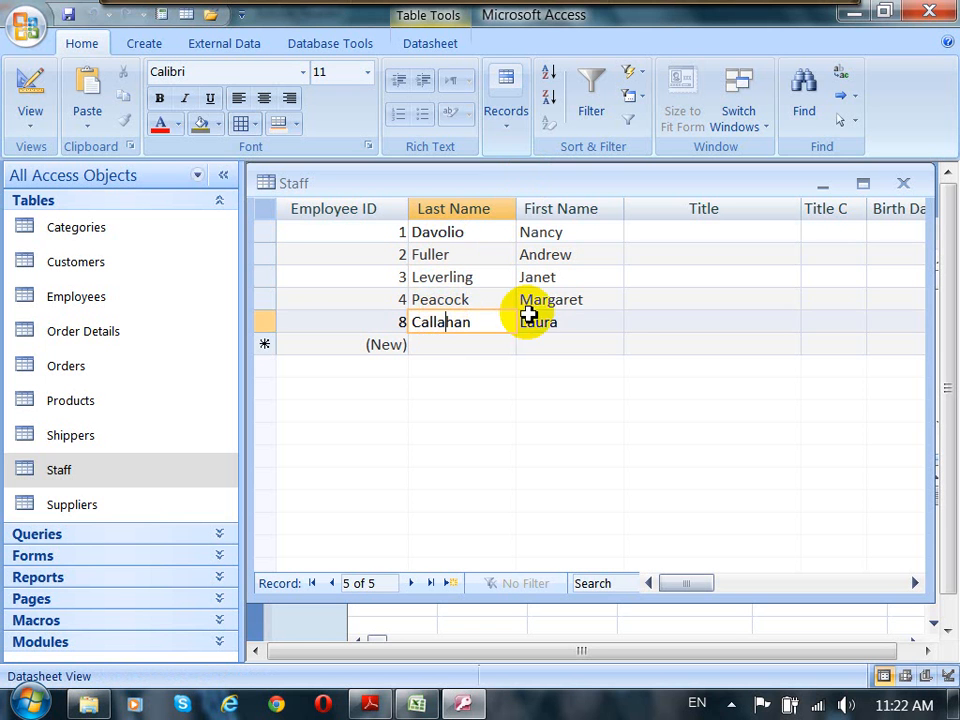
click(552, 299)
click(572, 254)
click(580, 232)
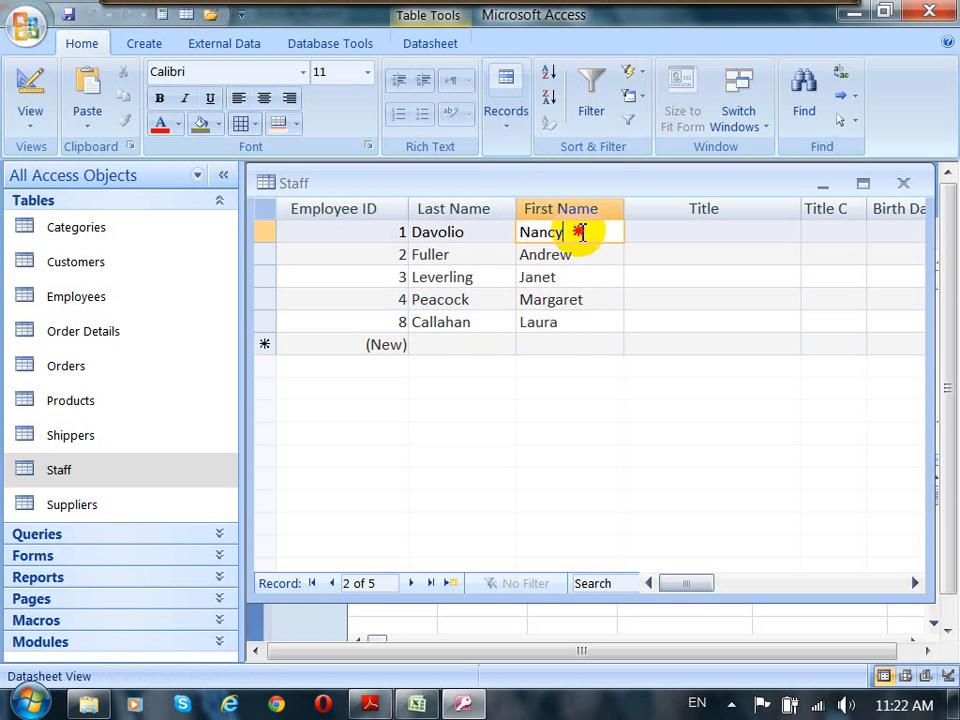
drag(611, 182, 524, 203)
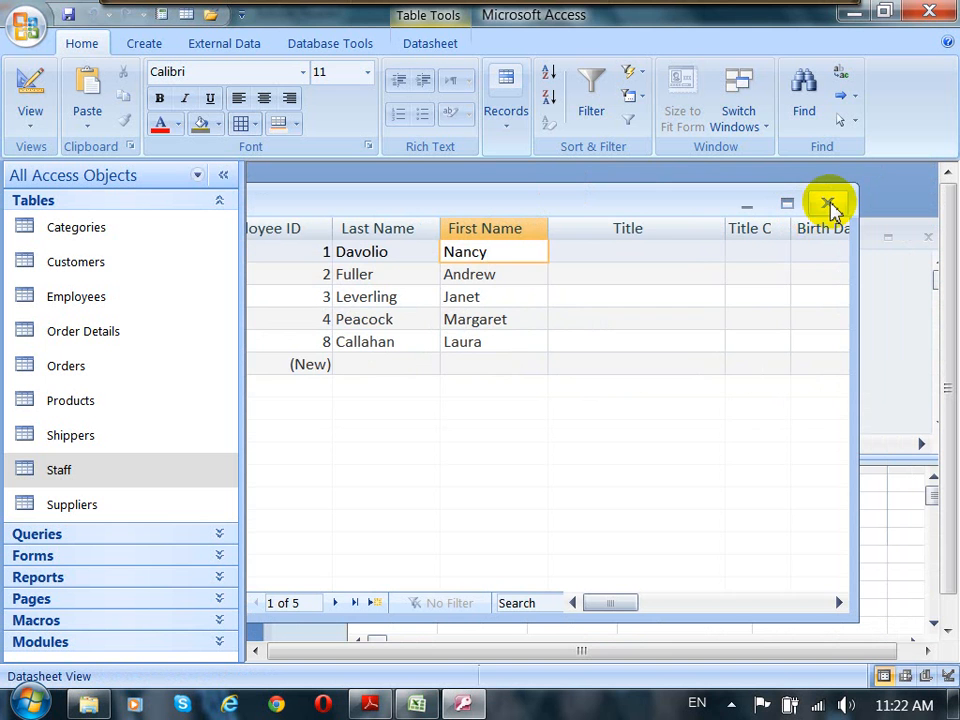
Step: Check the Staff table's design again, then close it and return to the query
click(30, 90)
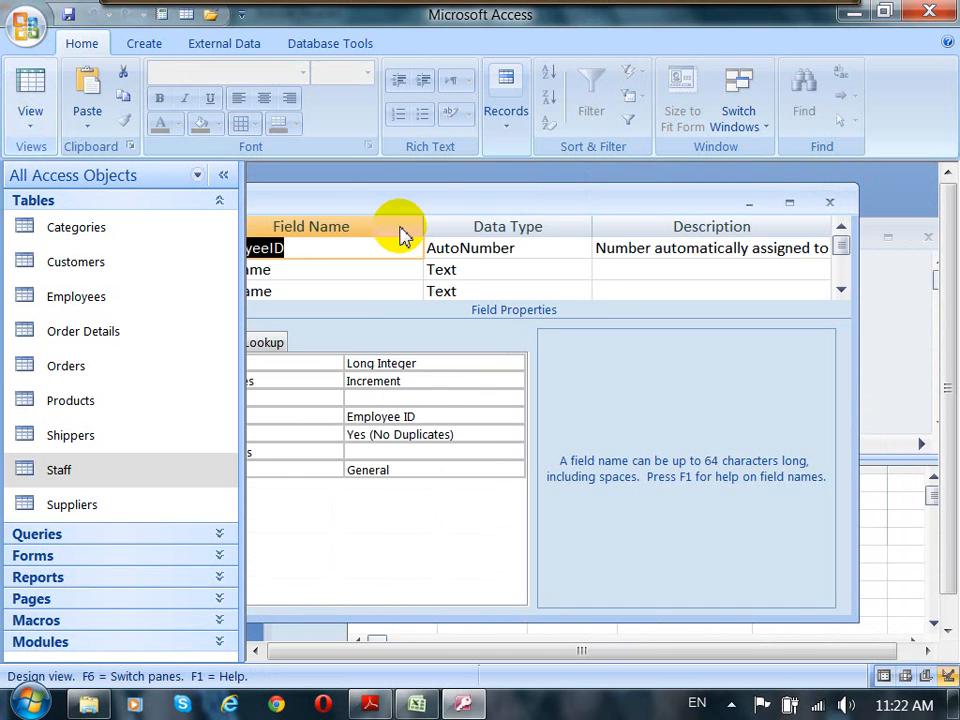
drag(416, 199, 508, 195)
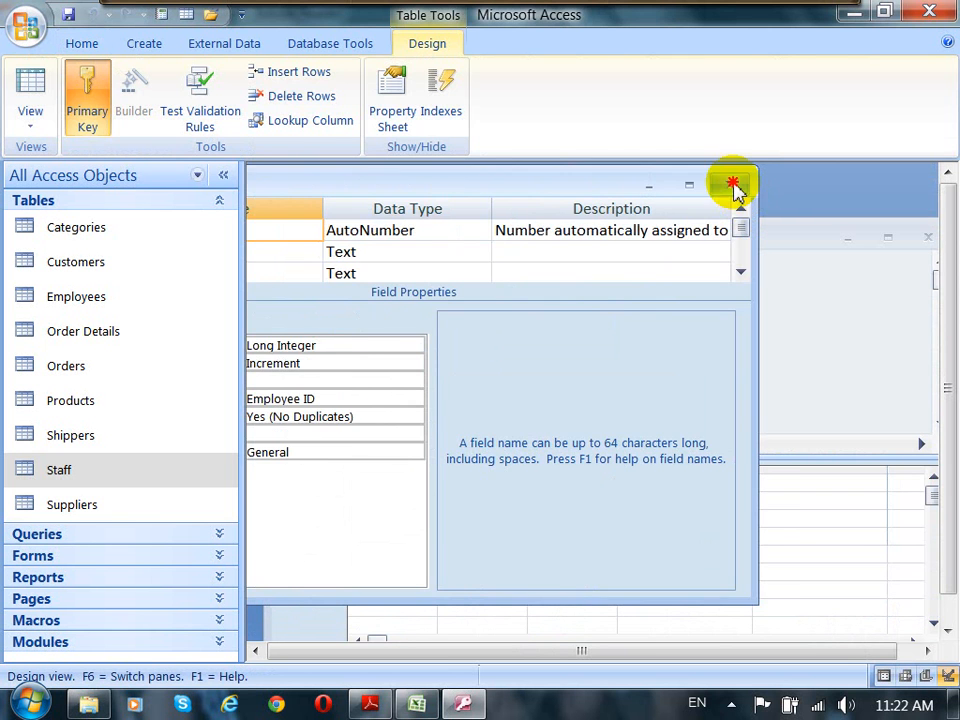
click(737, 188)
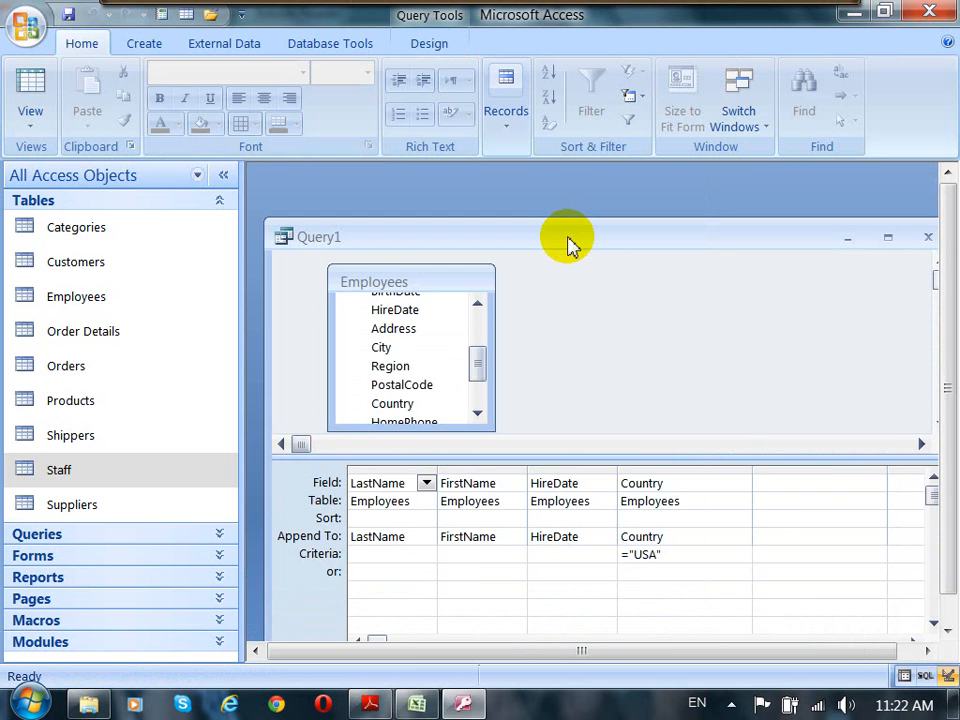
drag(567, 245, 567, 203)
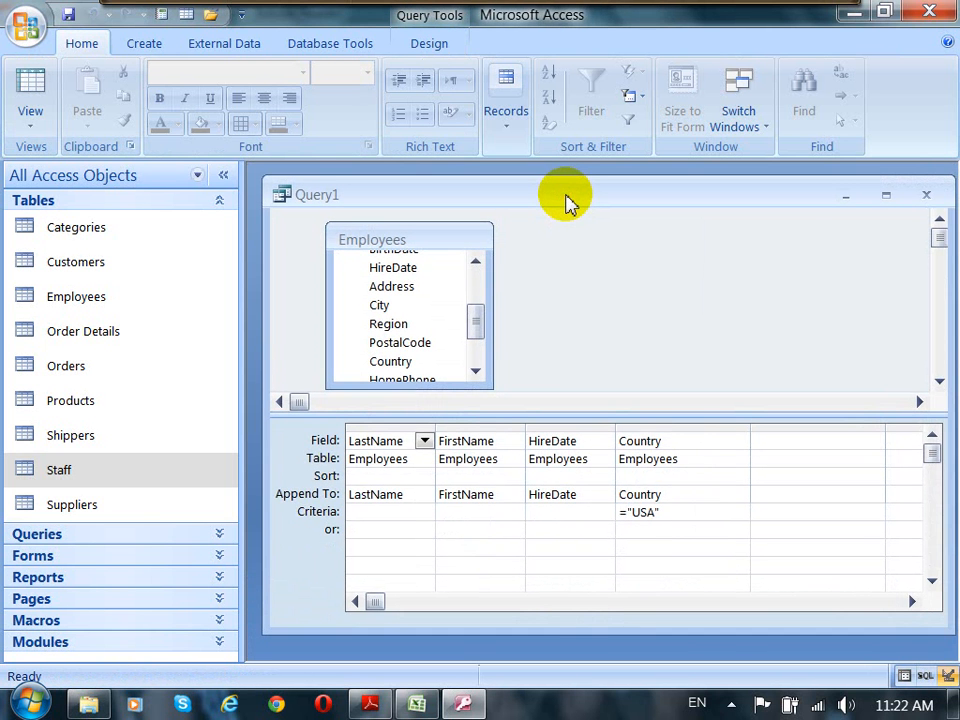
Step: Save the append query as qryAppendEmployees
click(387, 442)
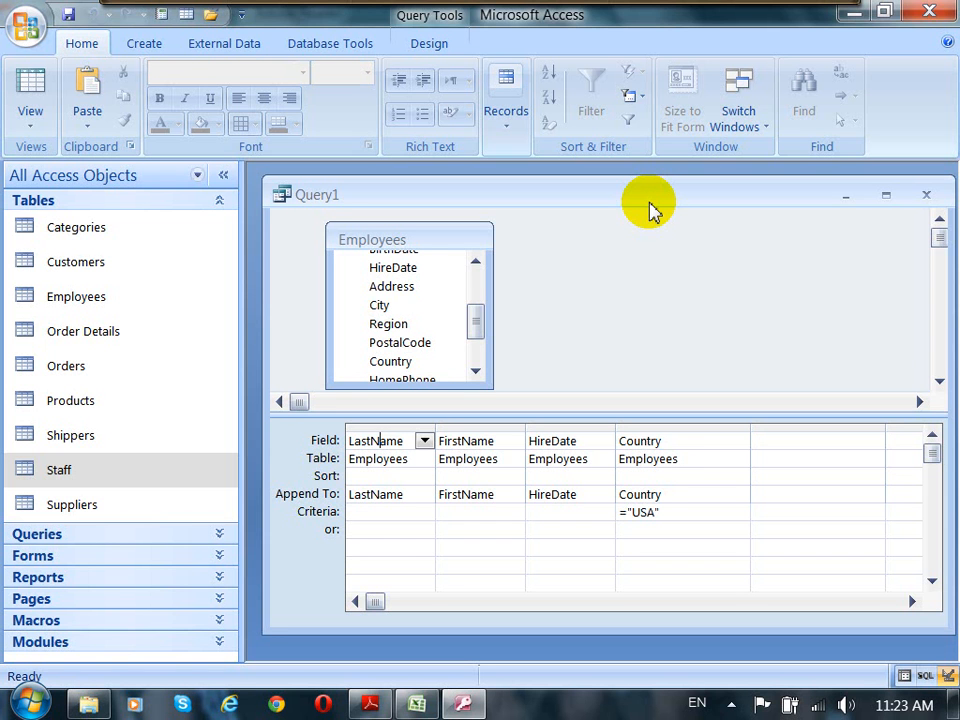
drag(650, 204, 649, 197)
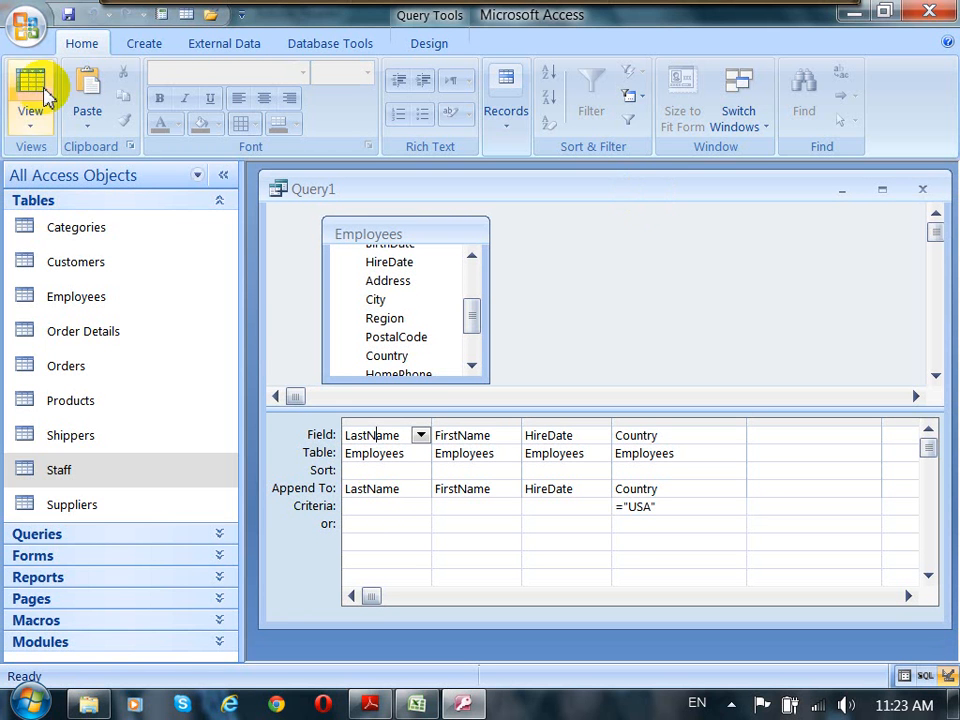
click(68, 16)
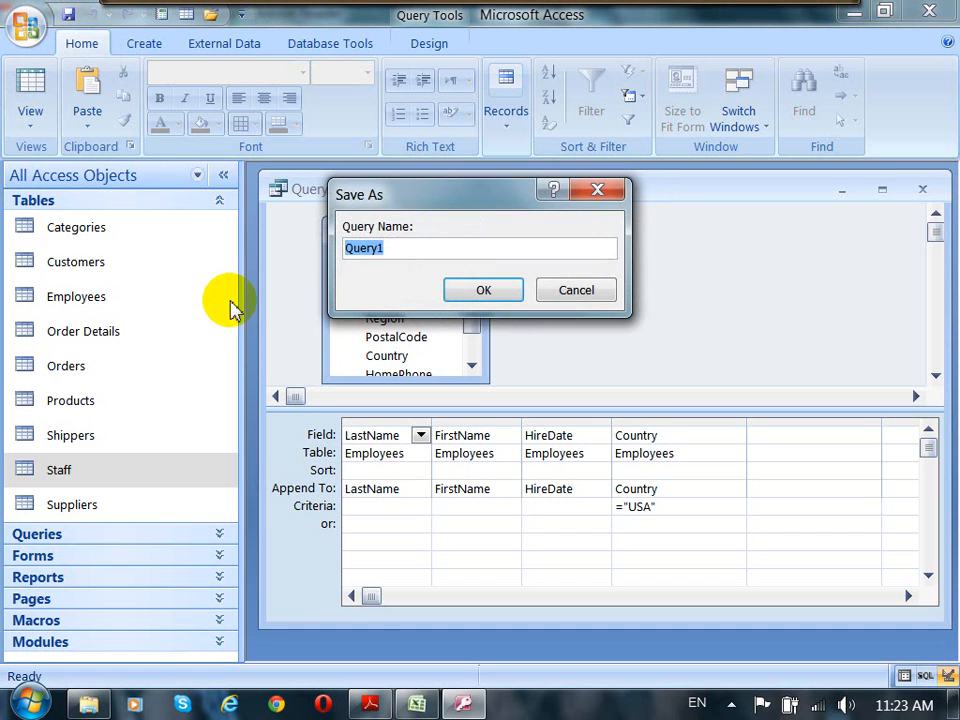
text(qr)
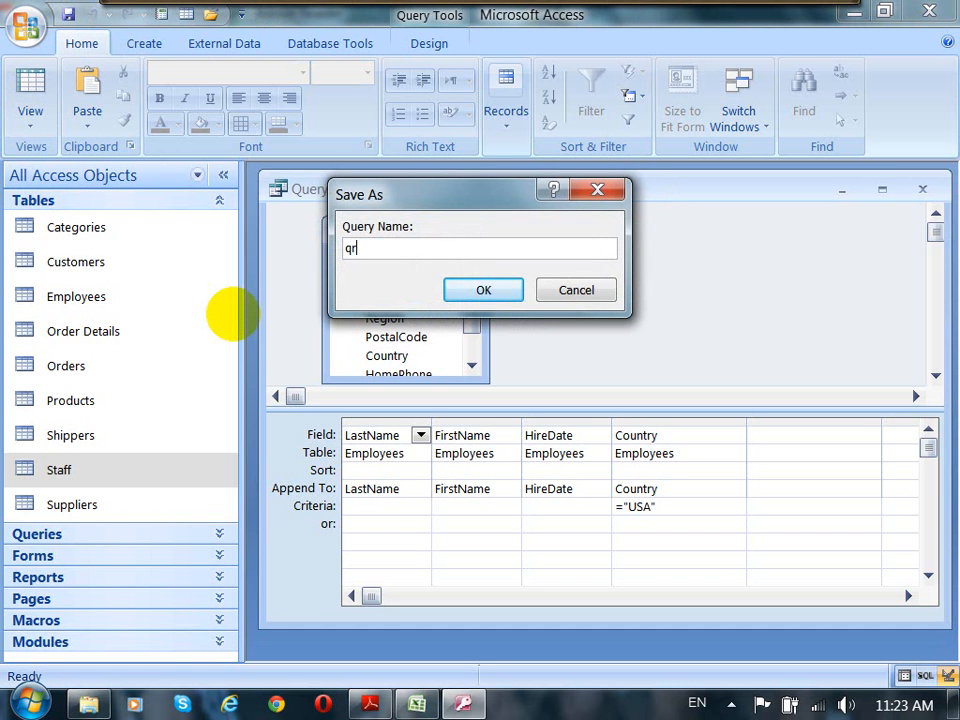
text(yAppend)
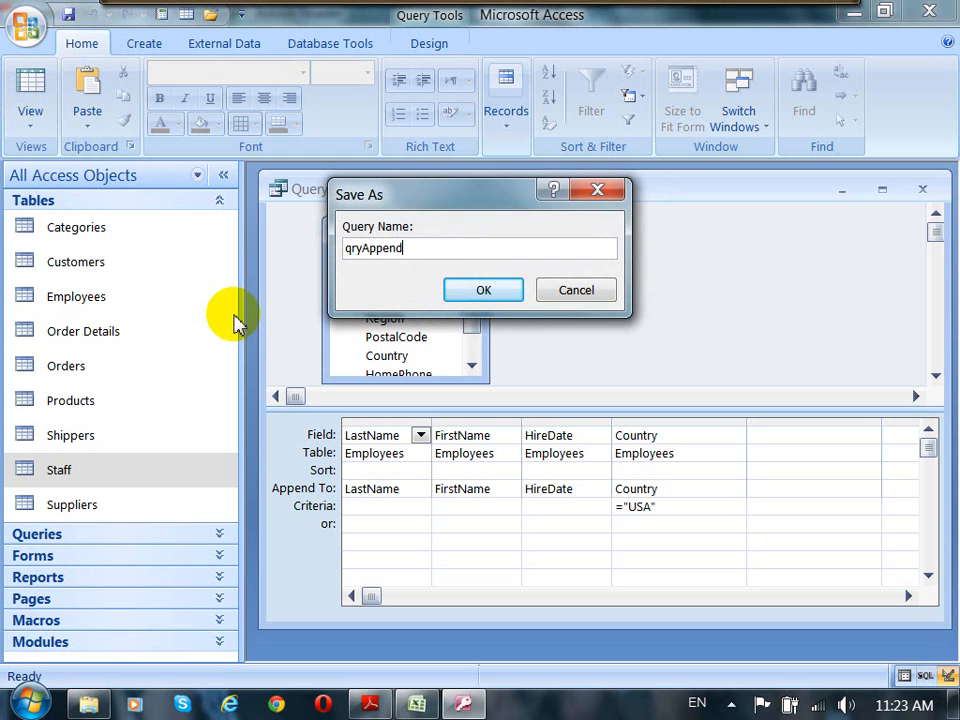
text(S)
key(BackSpace)
text(Employees)
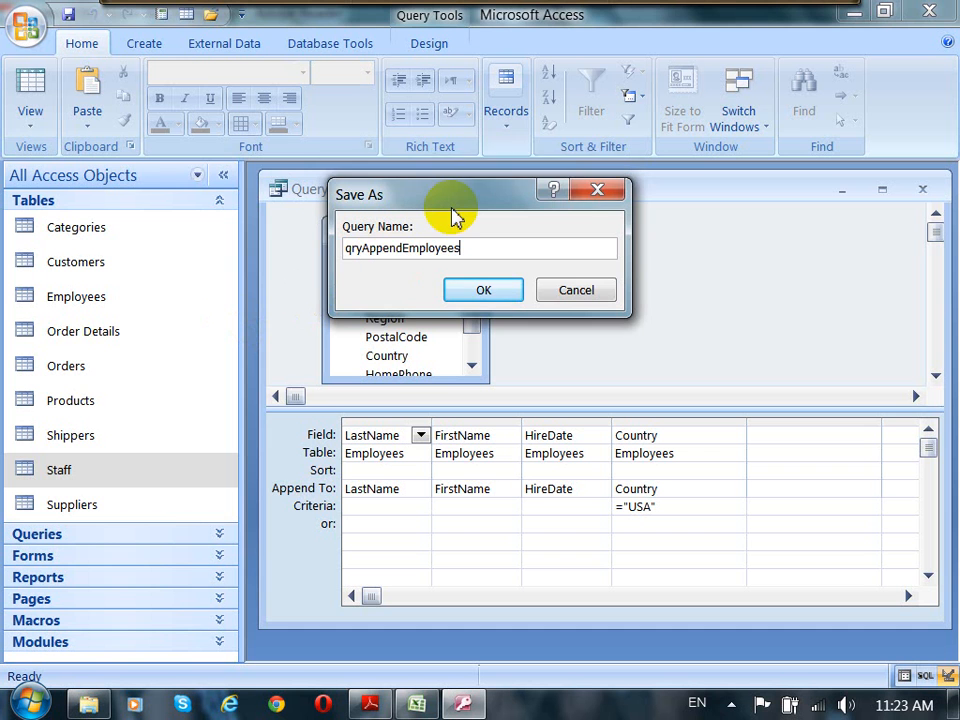
drag(452, 209, 454, 191)
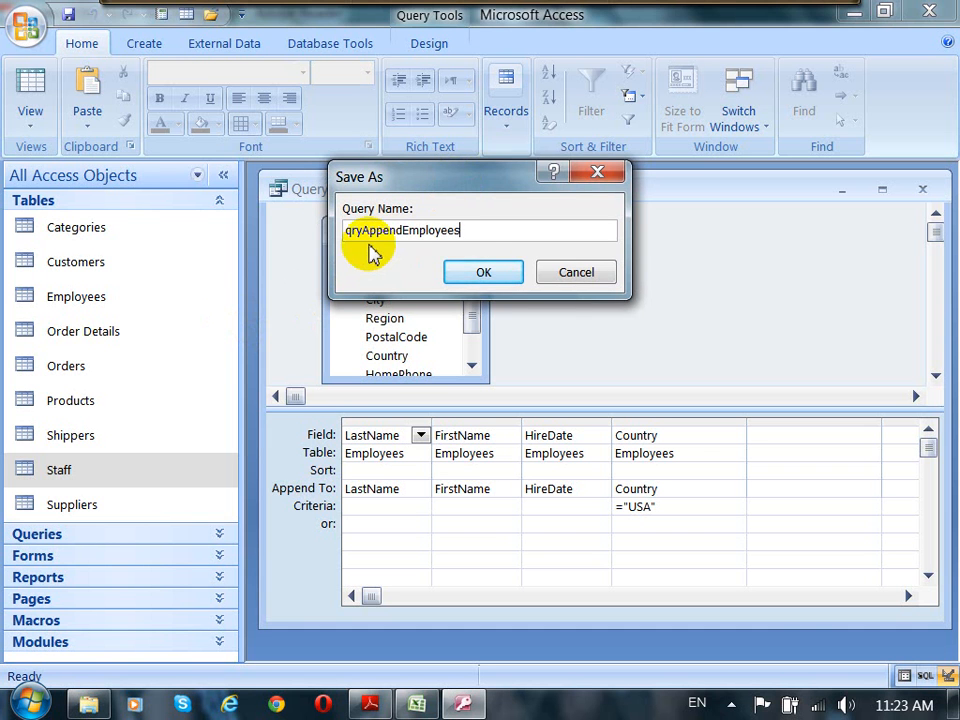
click(484, 272)
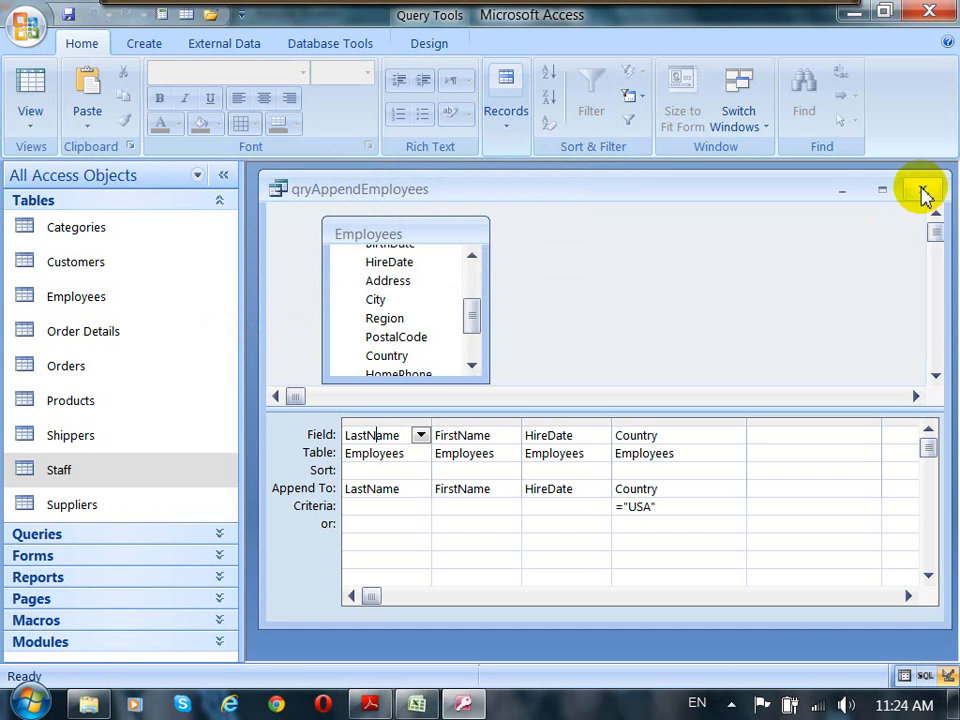
Step: Switch to the Access 2007 Notes PDF and read through the Append Query and Make-table Query sections
click(372, 707)
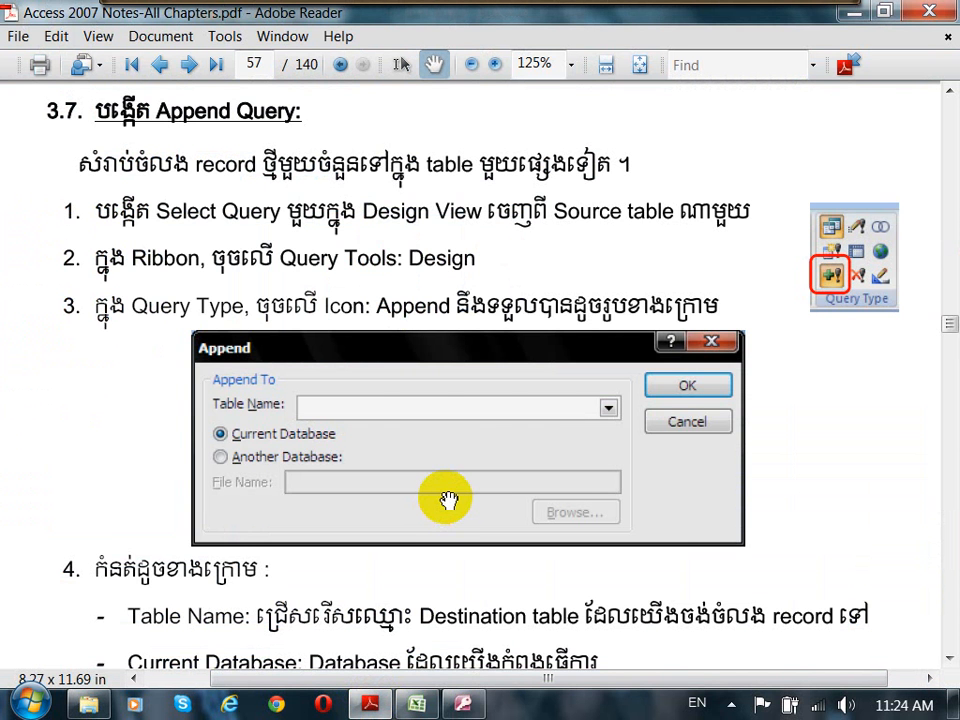
scroll(448, 500, down, 12)
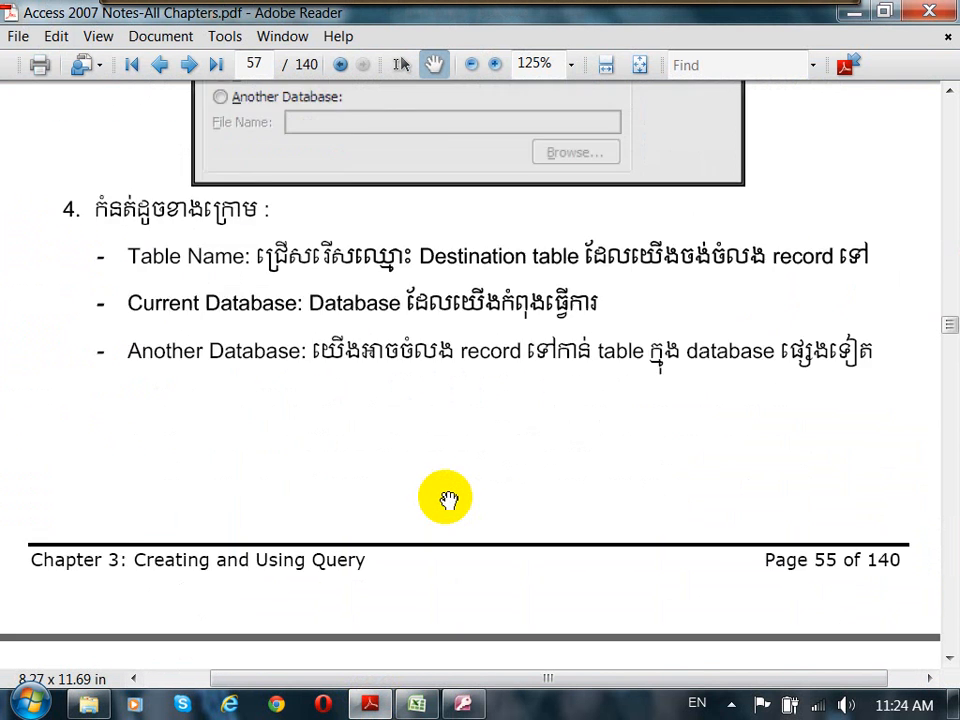
scroll(448, 500, down, 15)
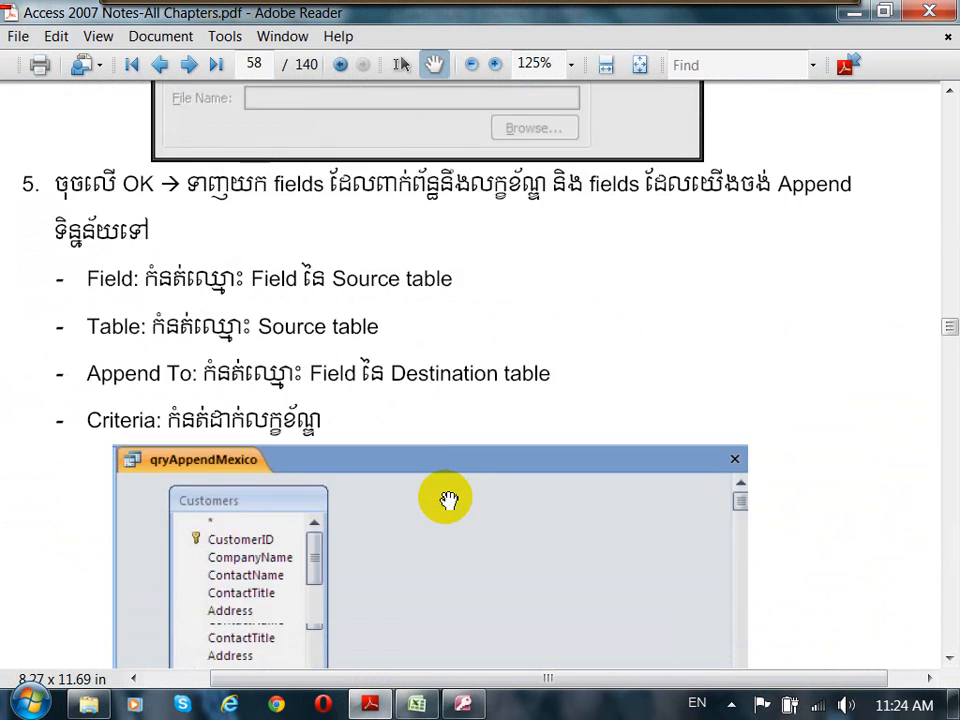
scroll(448, 500, down, 15)
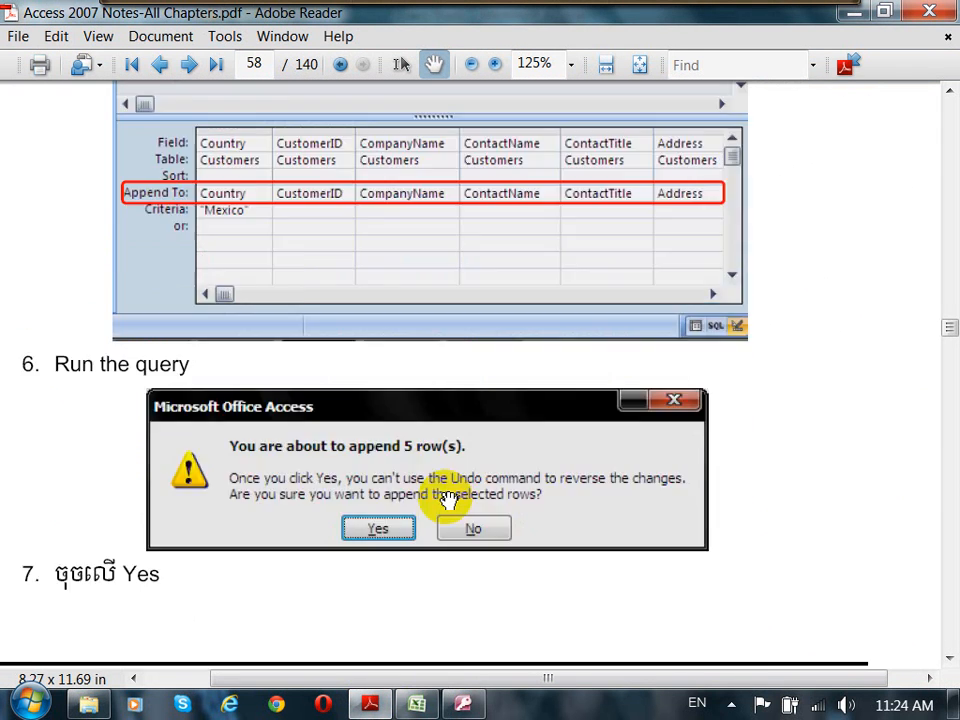
scroll(448, 500, down, 15)
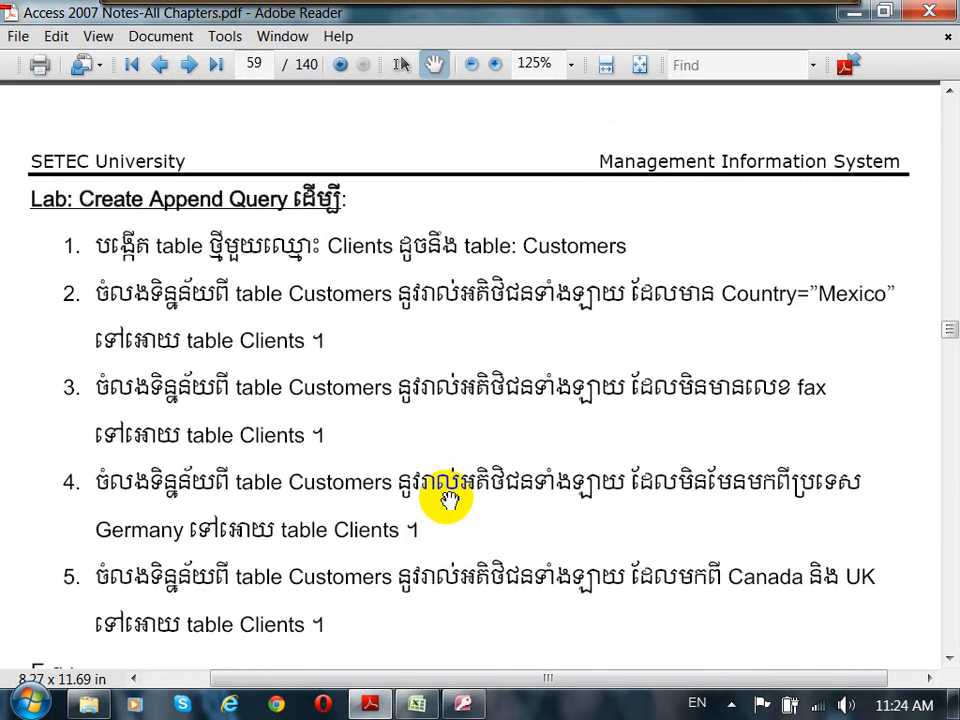
scroll(450, 500, down, 5)
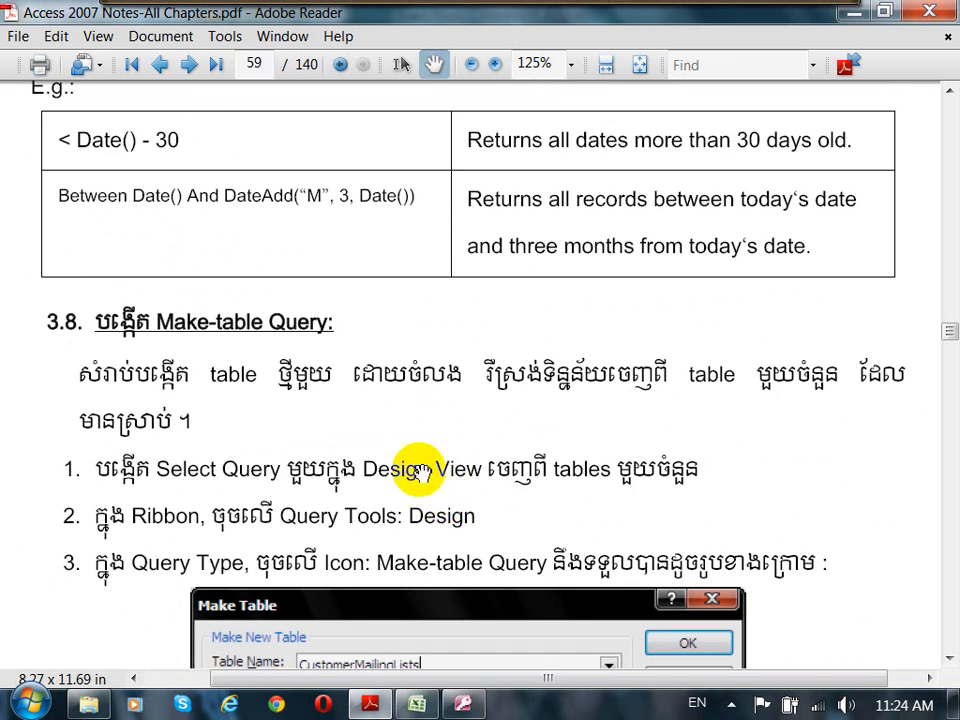
scroll(439, 471, down, 4)
drag(410, 242, 415, 228)
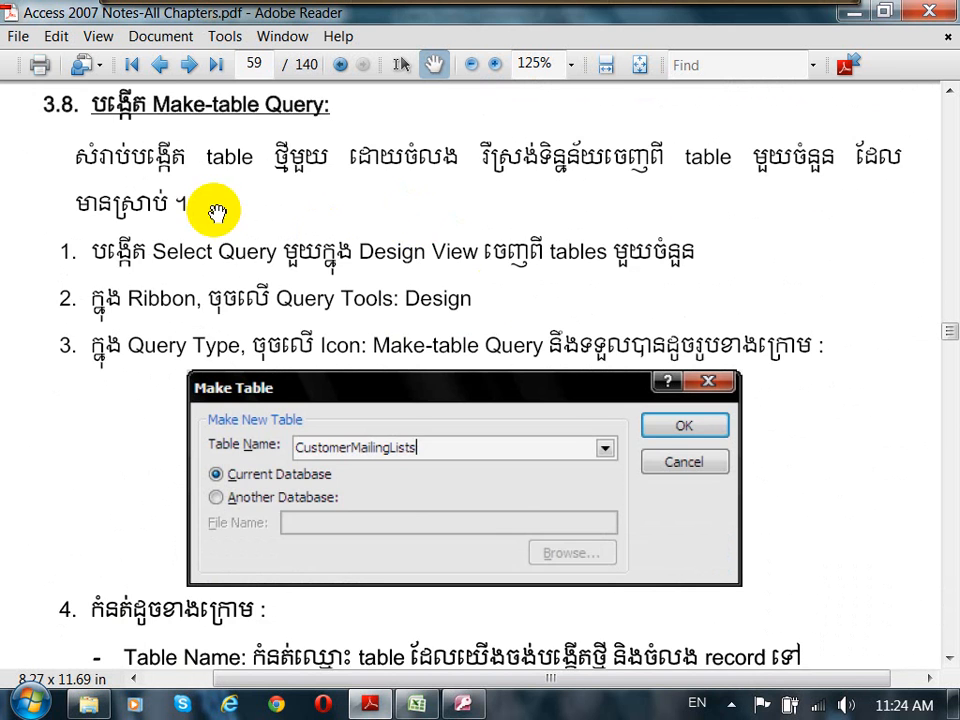
scroll(700, 290, up, 2)
drag(819, 279, 812, 253)
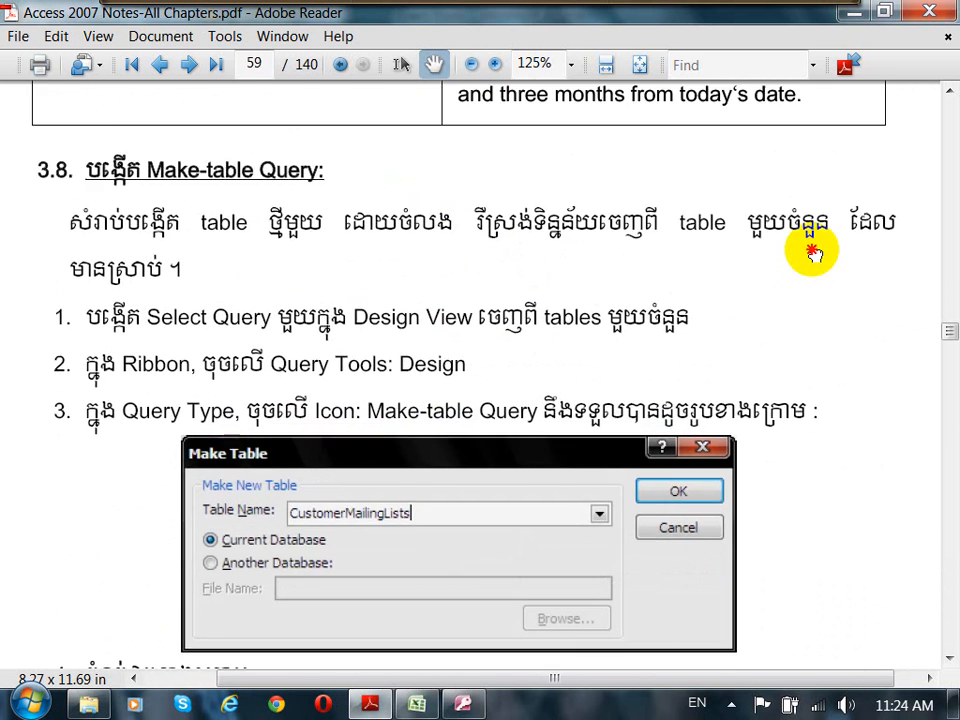
scroll(799, 514, down, 10)
drag(786, 309, 813, 573)
drag(727, 308, 731, 417)
drag(680, 302, 640, 256)
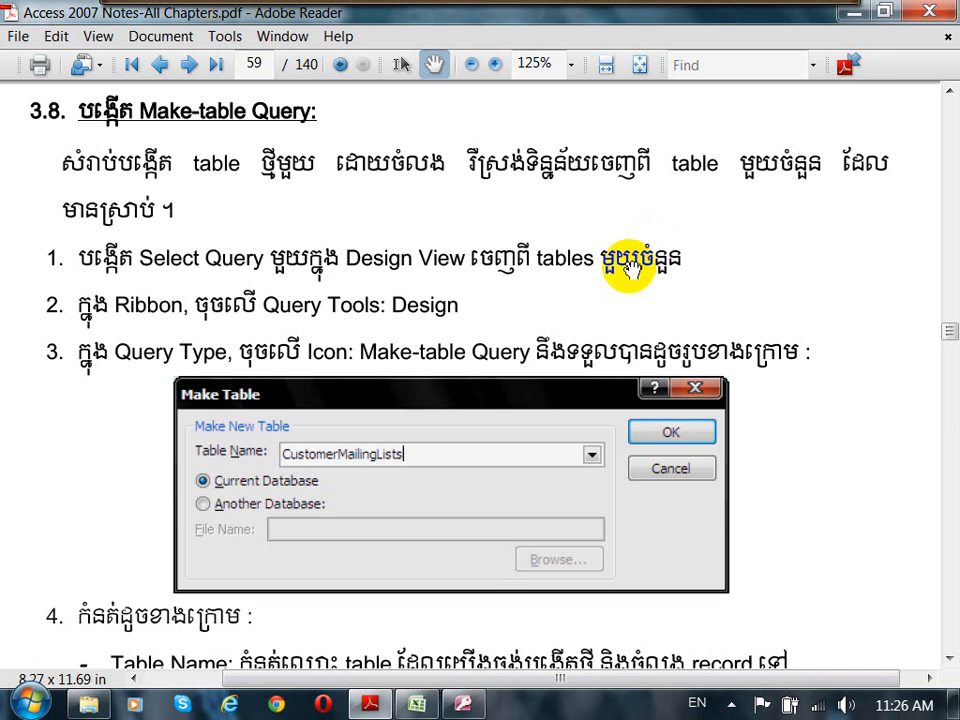
Step: Return to Access and close the qryAppendEmployees query window
click(460, 703)
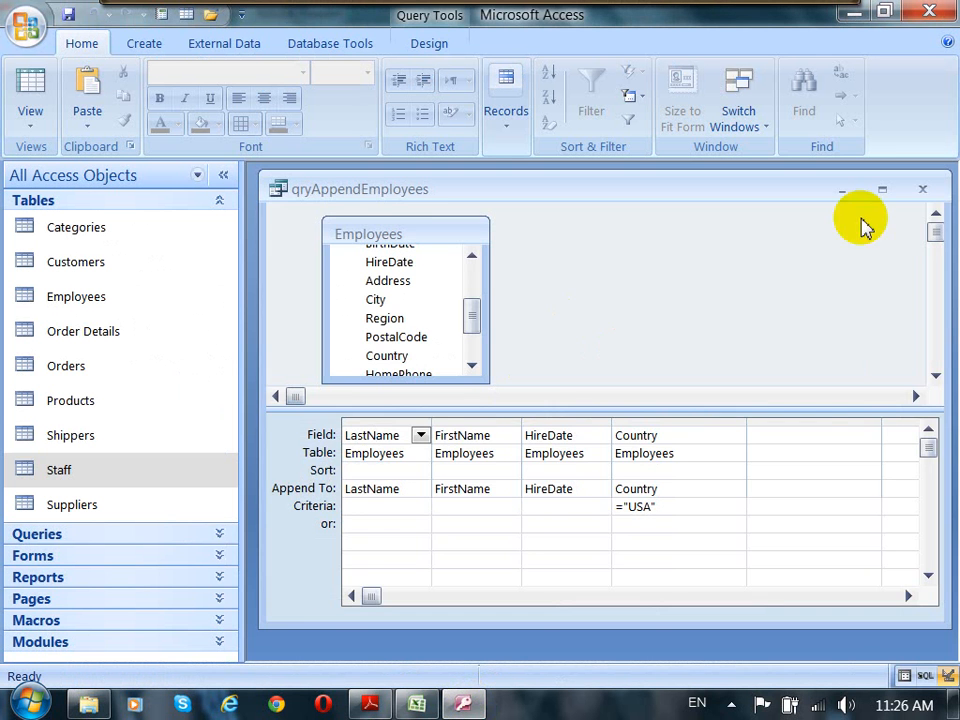
click(922, 190)
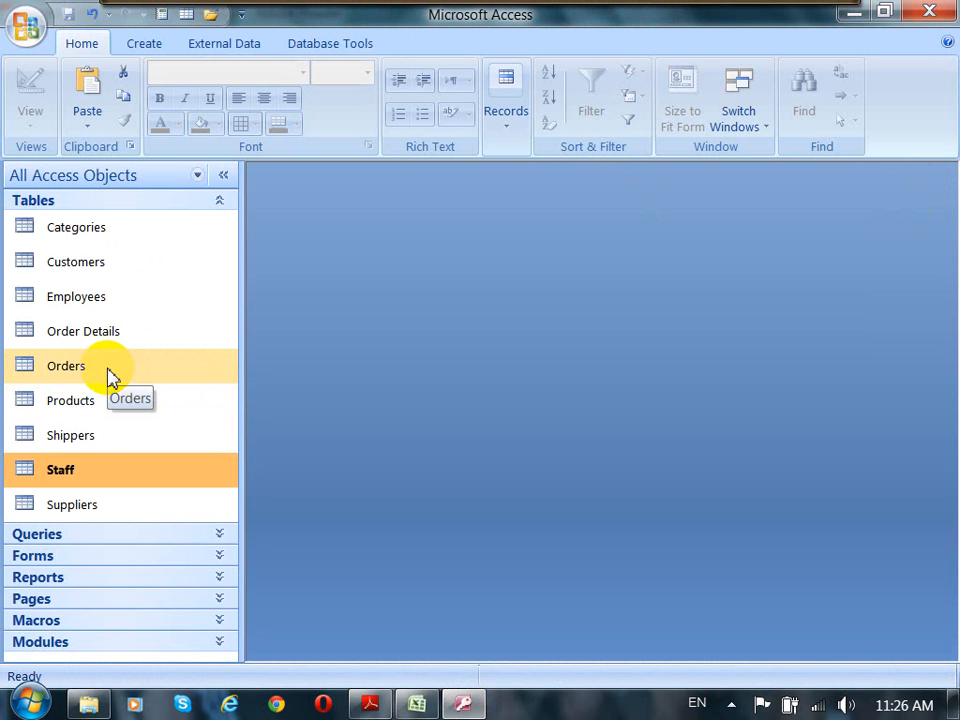
Step: Open the Products table, browse its unit prices and other columns, then close it
double_click(72, 402)
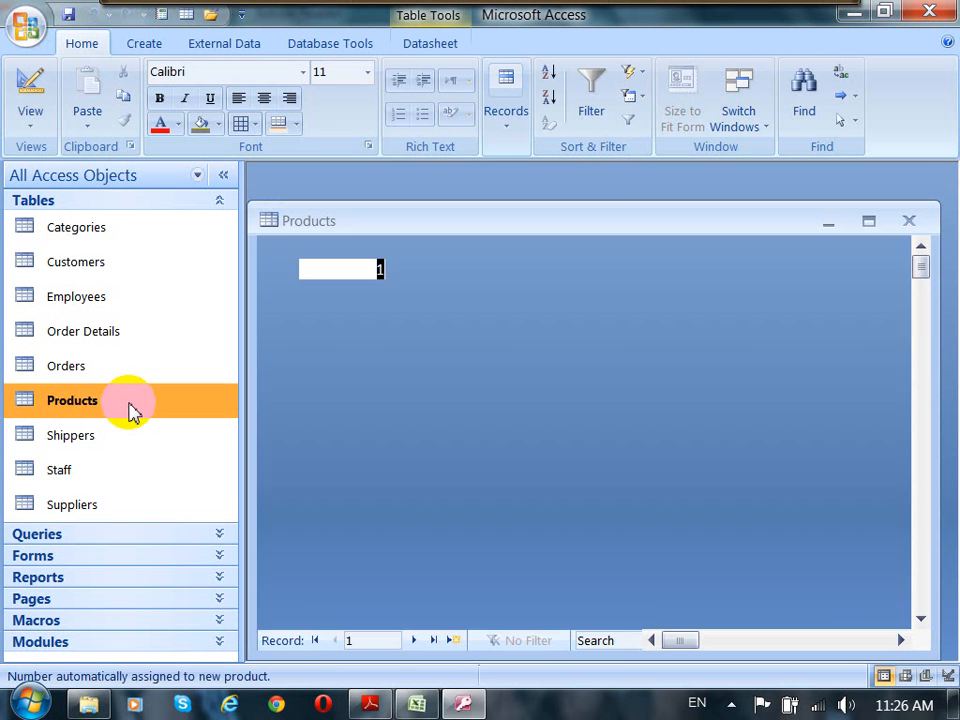
drag(756, 221, 756, 200)
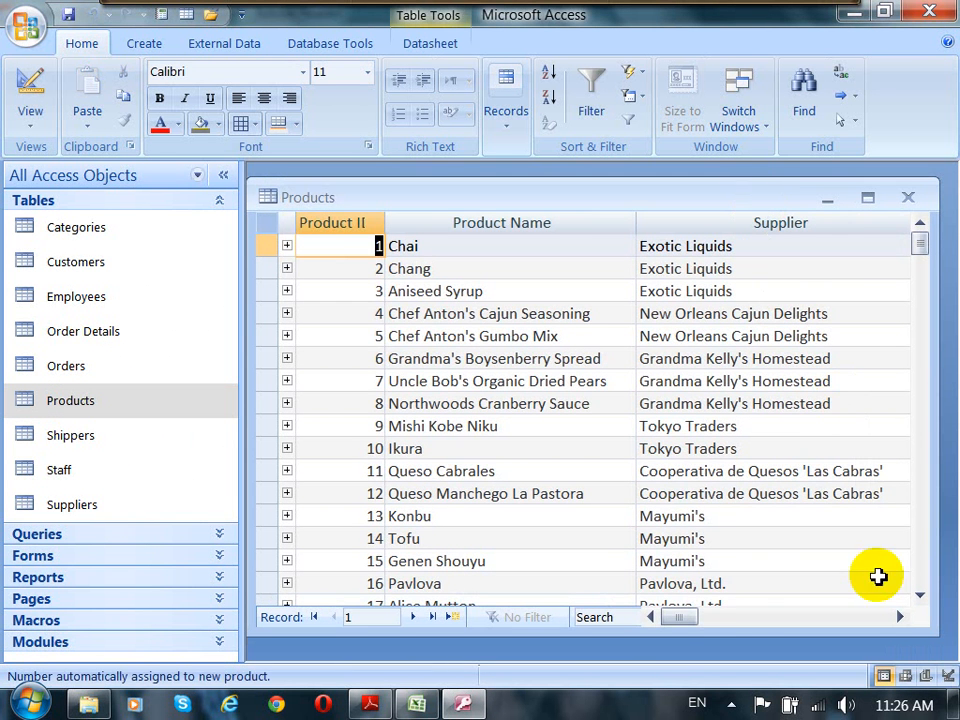
drag(676, 617, 776, 632)
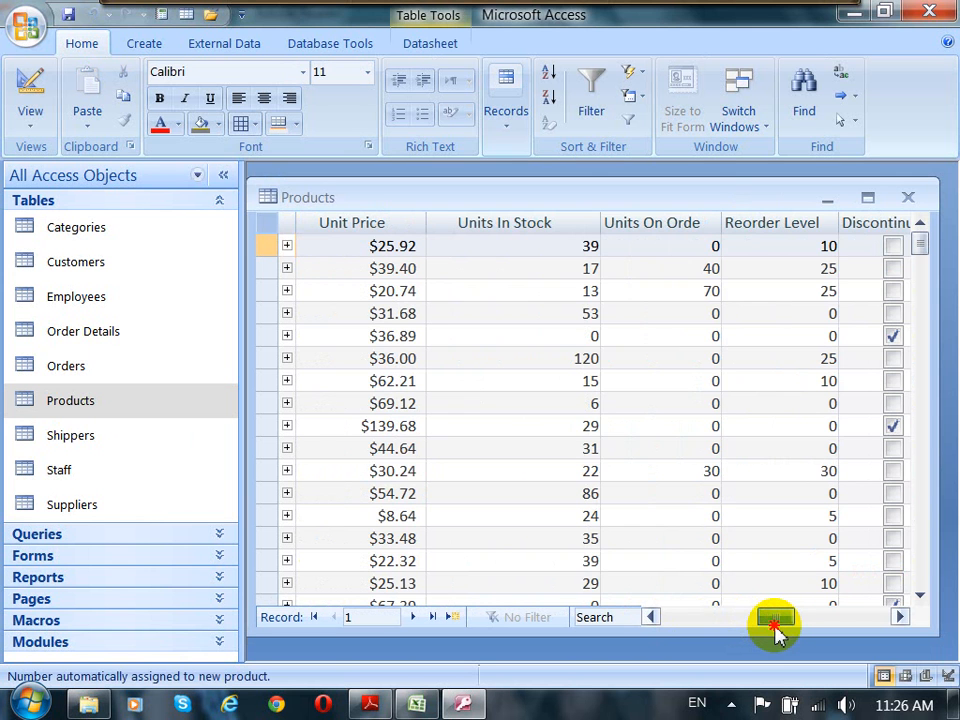
click(388, 449)
scroll(407, 502, down, 2)
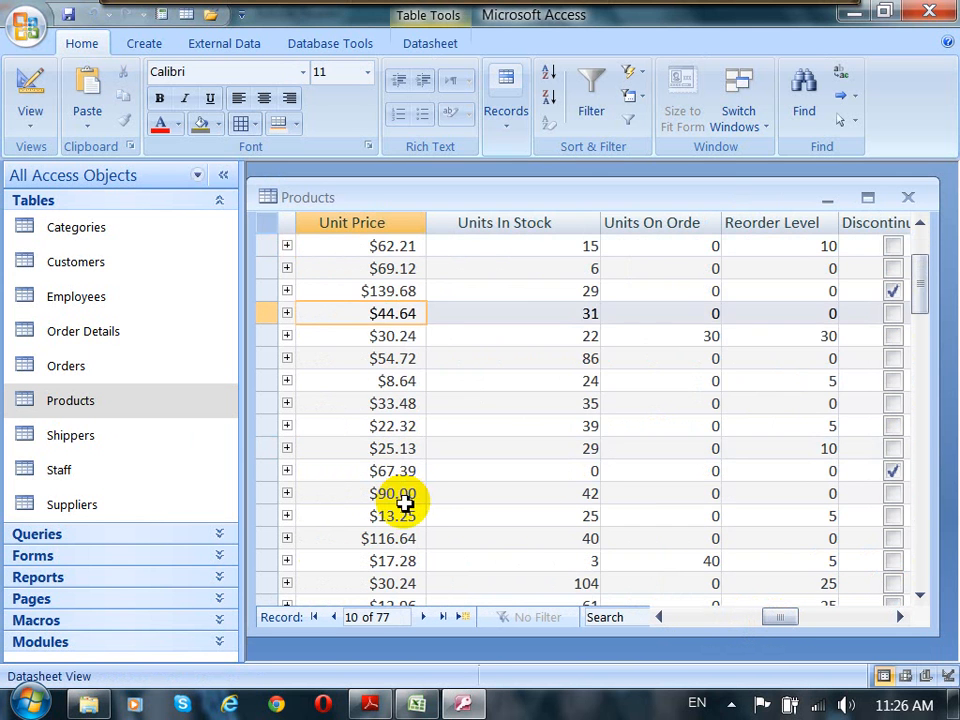
scroll(405, 503, up, 2)
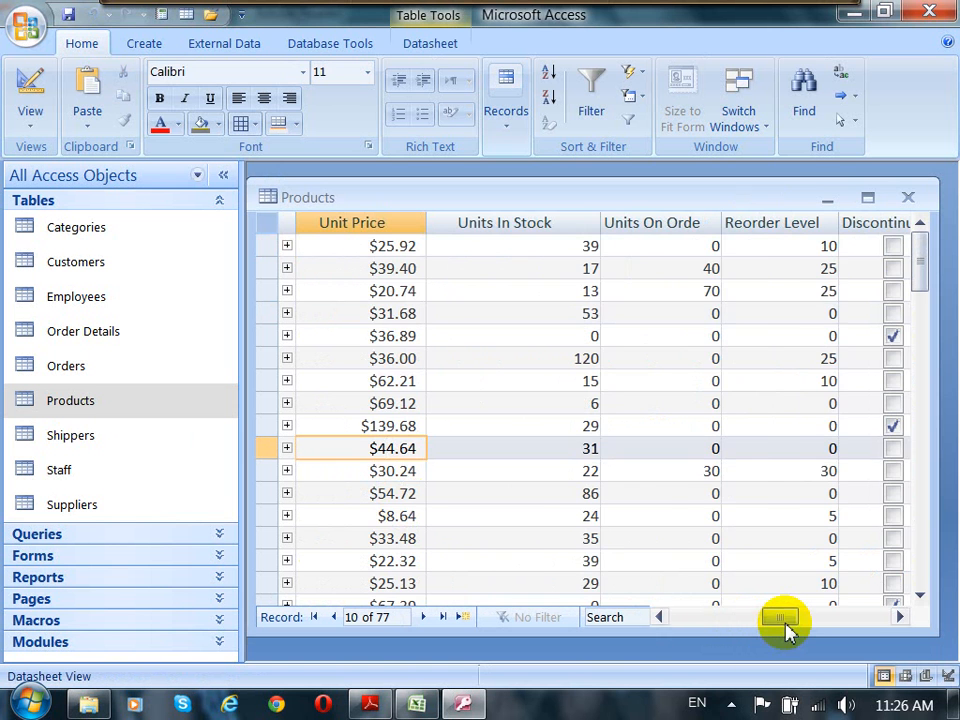
drag(787, 629, 746, 622)
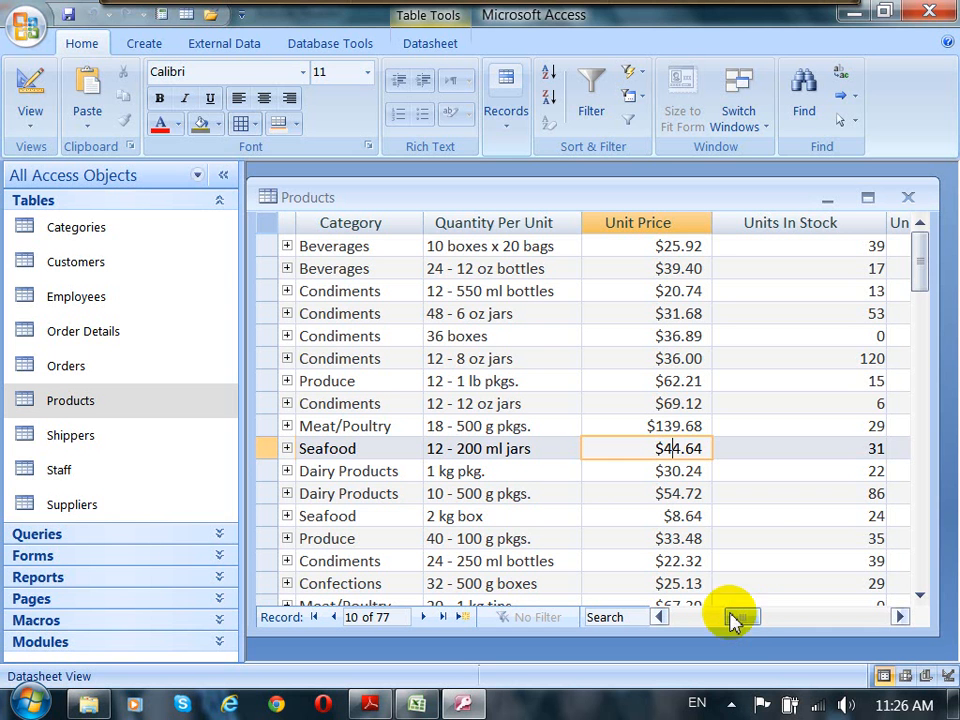
click(910, 199)
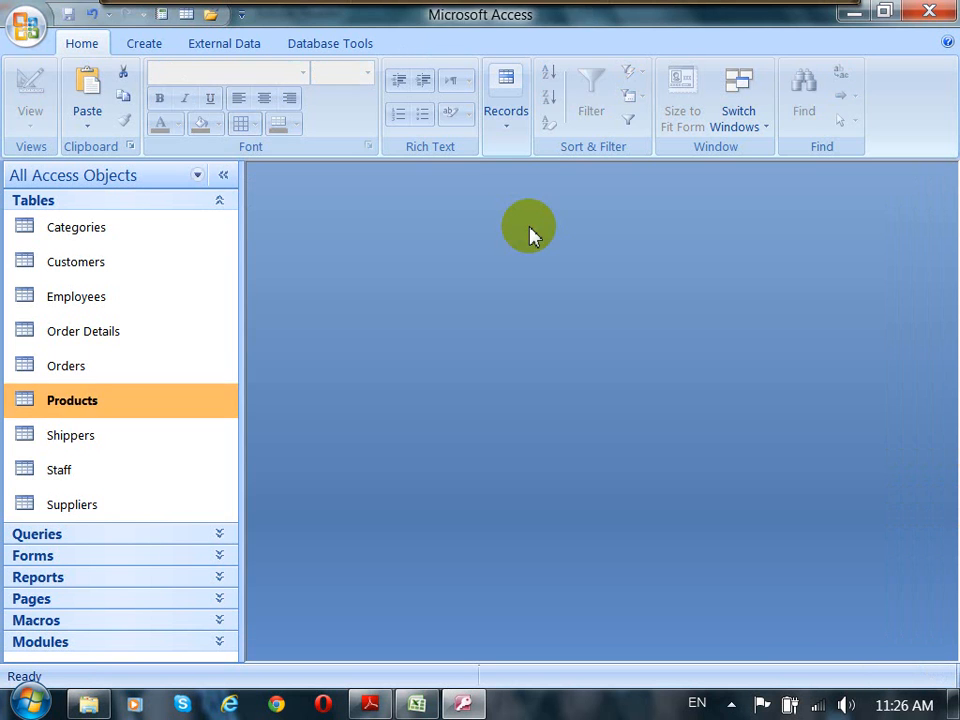
Step: Create a new query in Design view and add the Products table to it
click(145, 47)
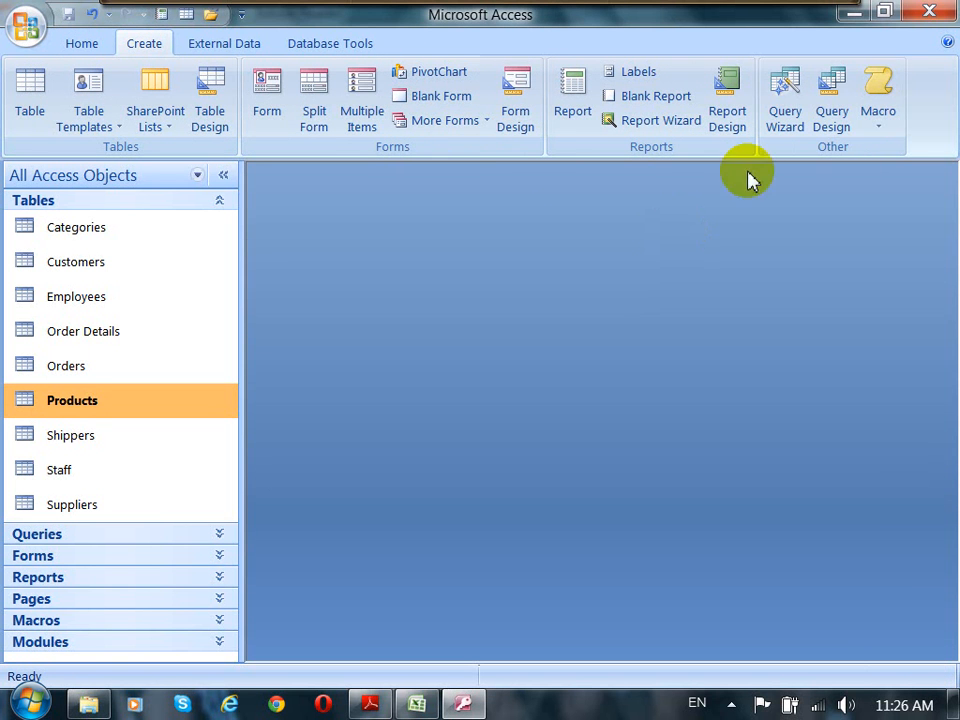
click(831, 112)
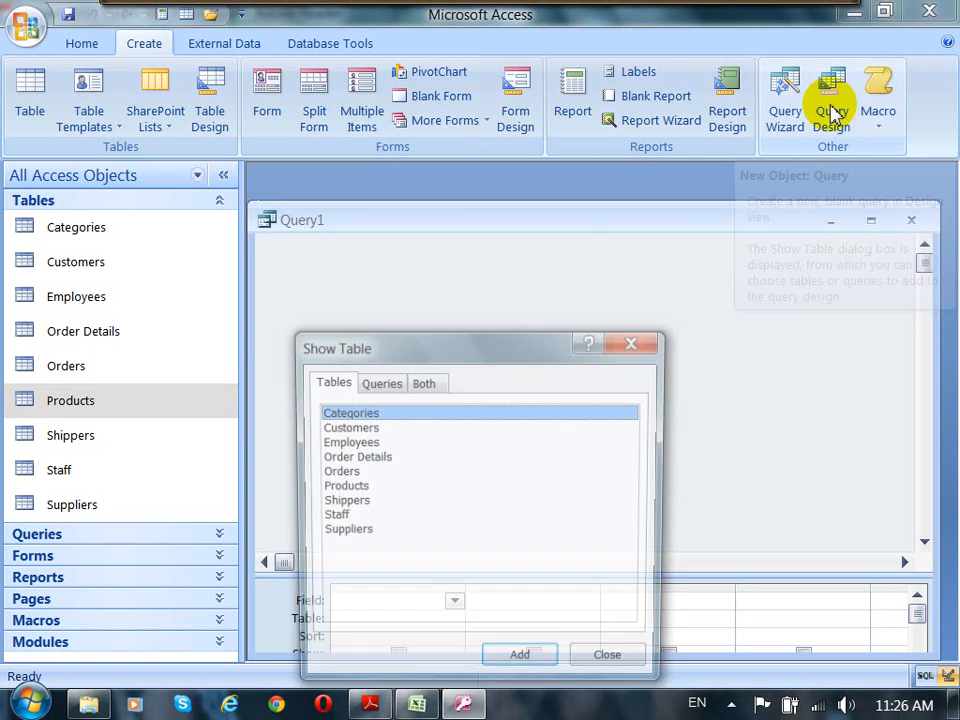
drag(538, 347, 600, 206)
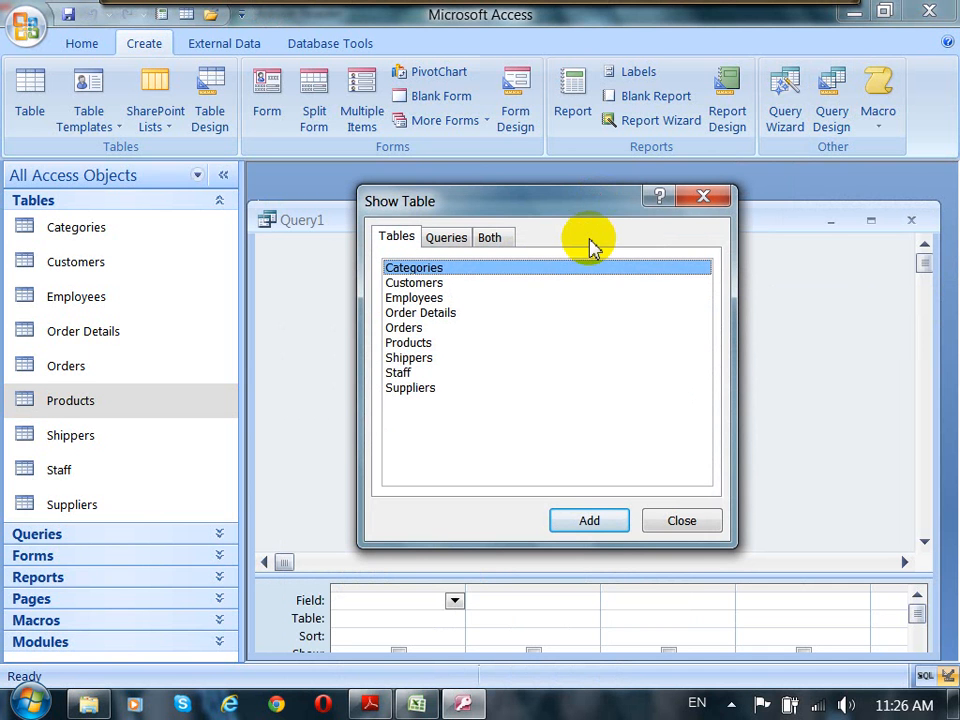
click(410, 344)
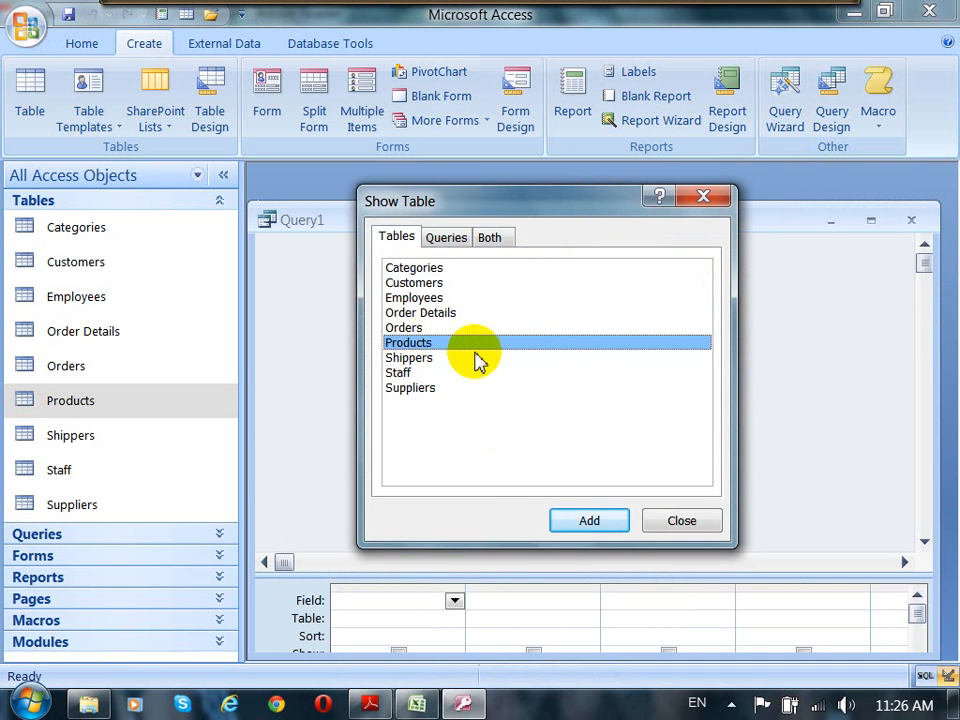
click(602, 522)
click(676, 522)
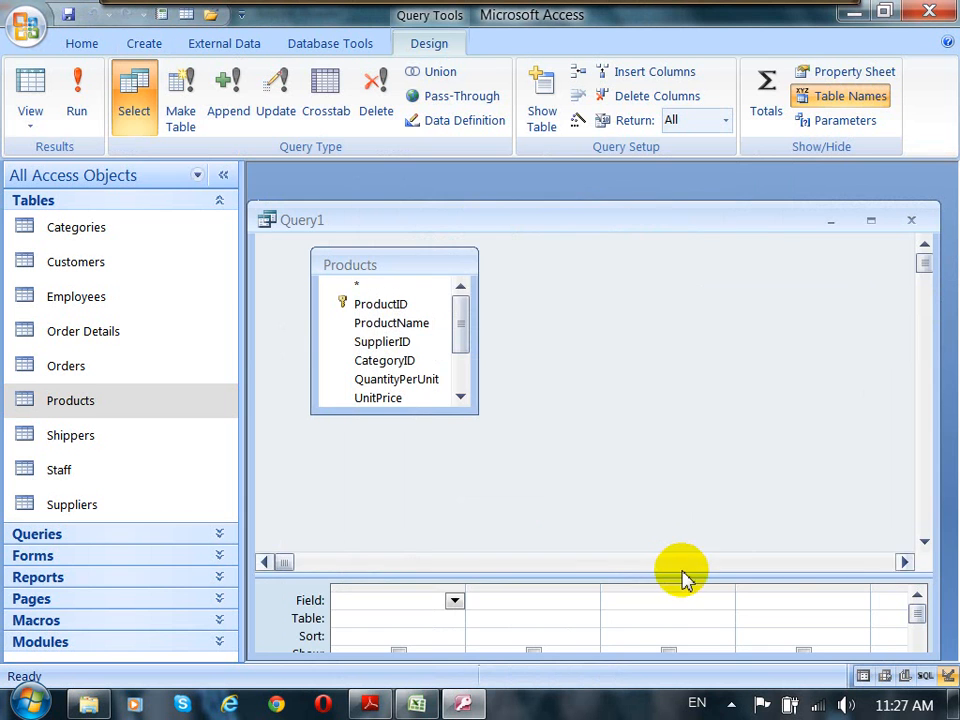
drag(682, 578, 696, 449)
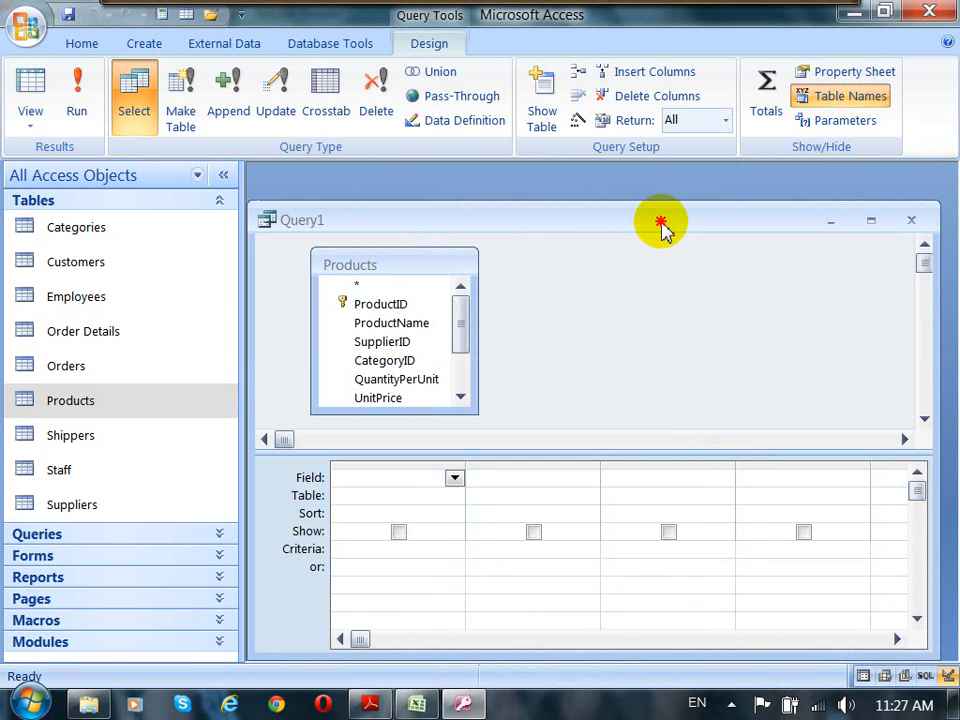
drag(662, 228, 674, 195)
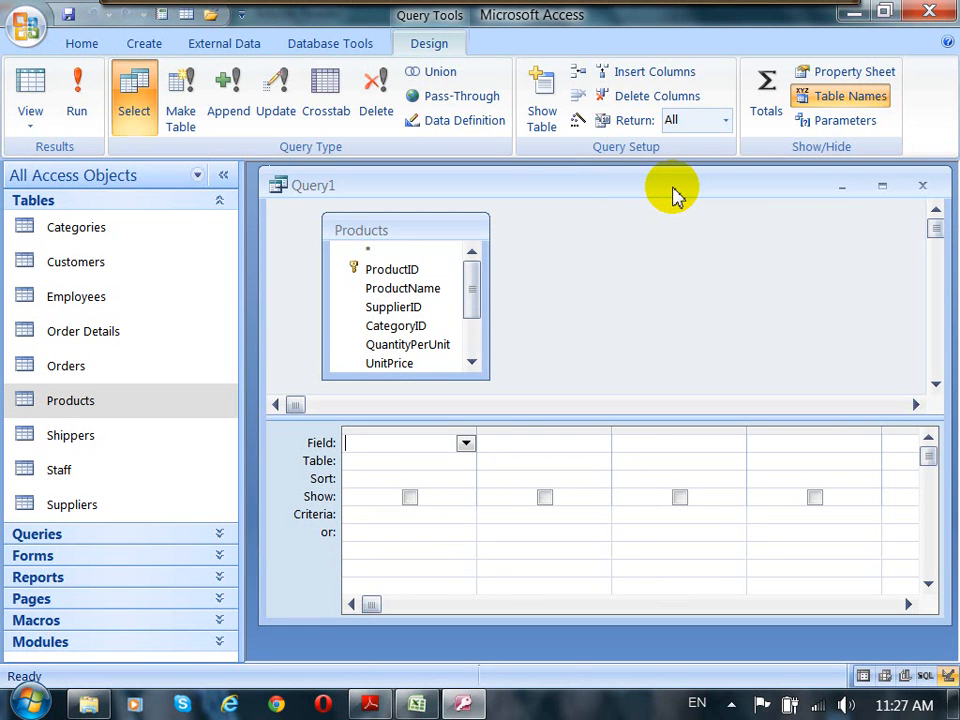
Step: Add the ProductID, ProductName, UnitPrice and Discontinued fields to the query grid
drag(372, 269, 508, 454)
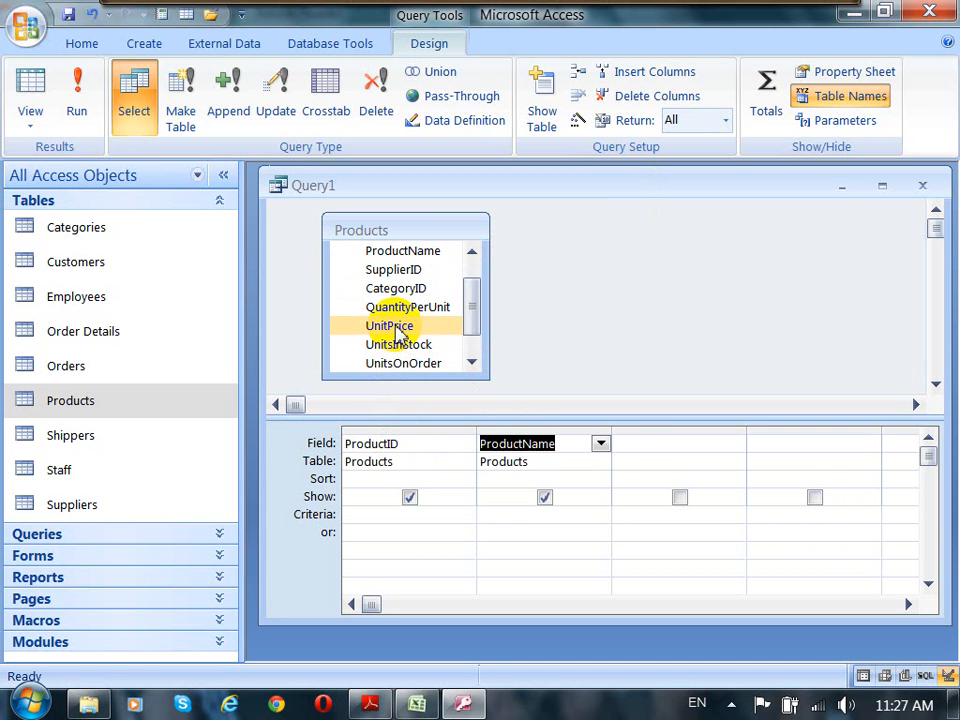
drag(399, 326, 621, 447)
drag(476, 315, 766, 446)
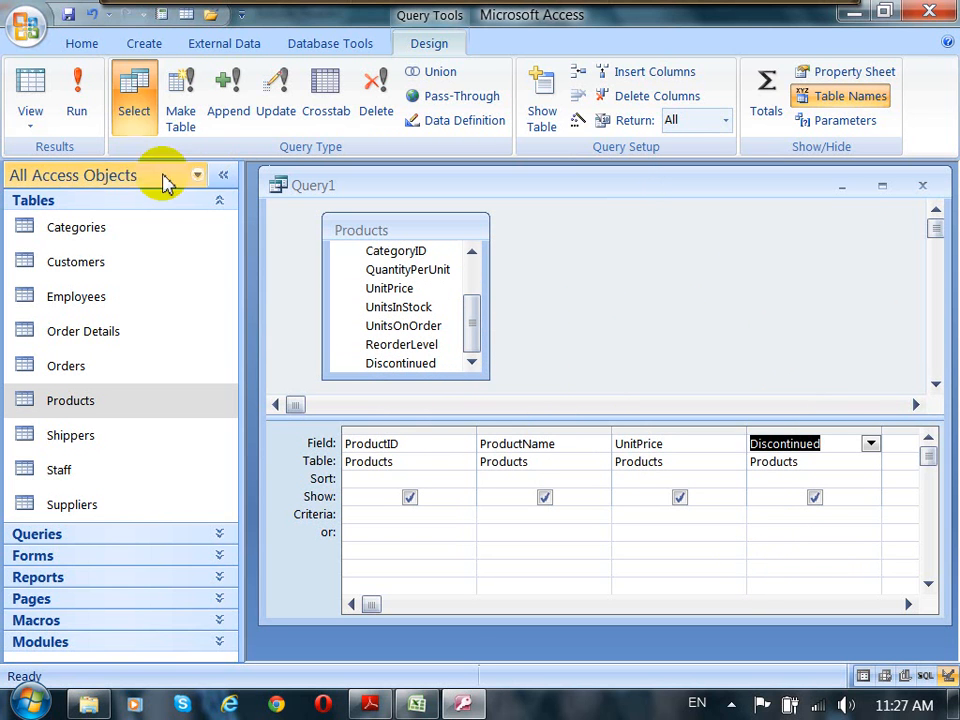
Step: Preview the select query's results in Datasheet view and return to Design view
click(76, 100)
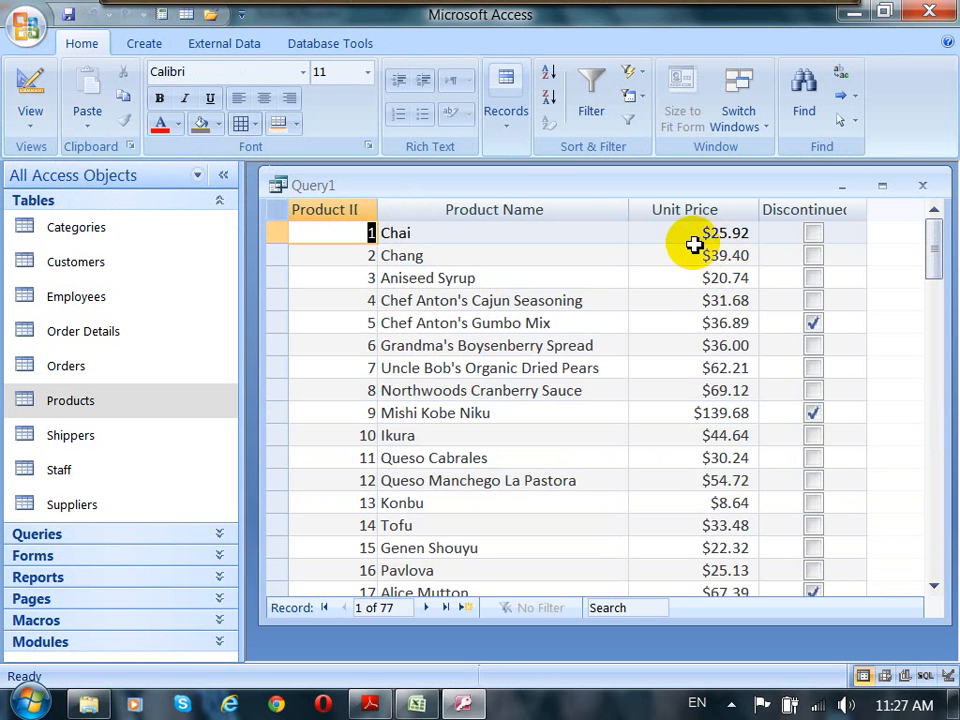
click(22, 86)
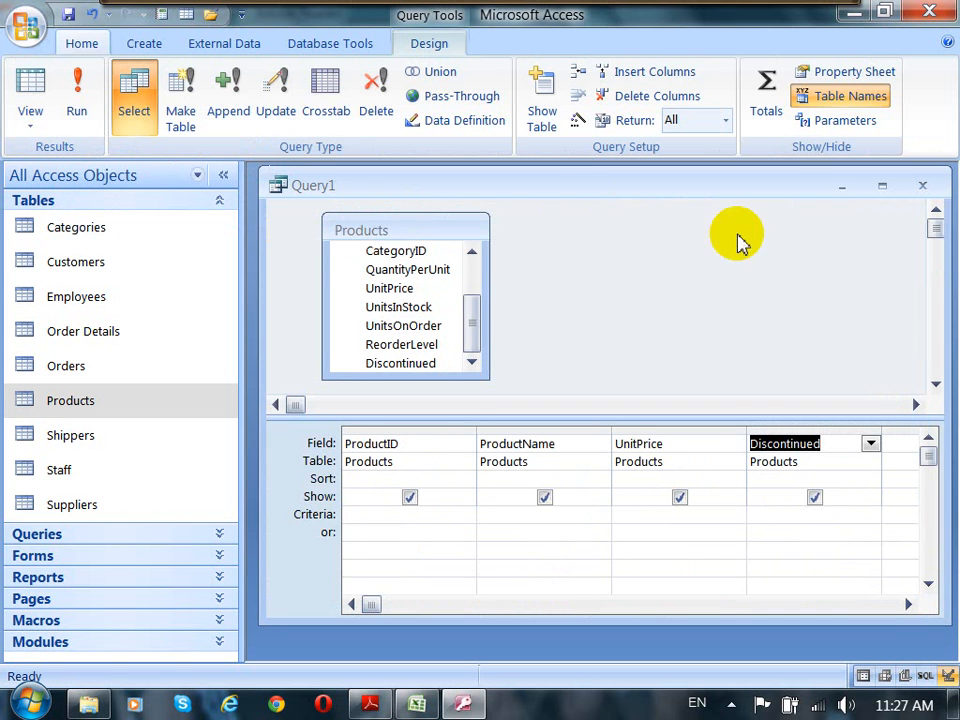
drag(690, 189, 690, 197)
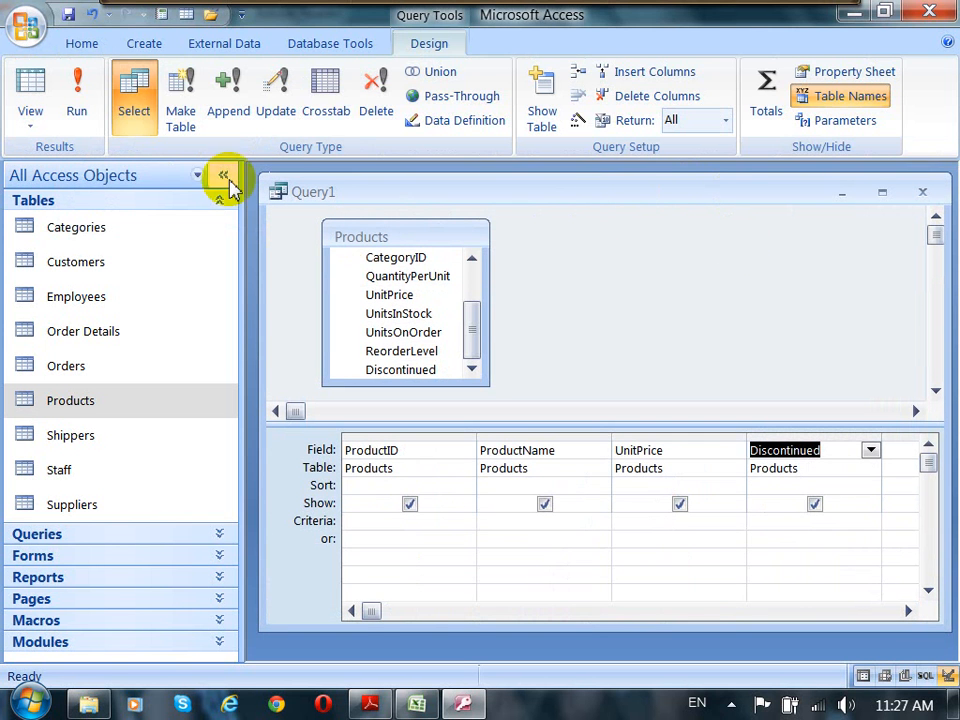
Step: Convert the query to a Make Table query creating ProductPrice150 in the current database
click(187, 113)
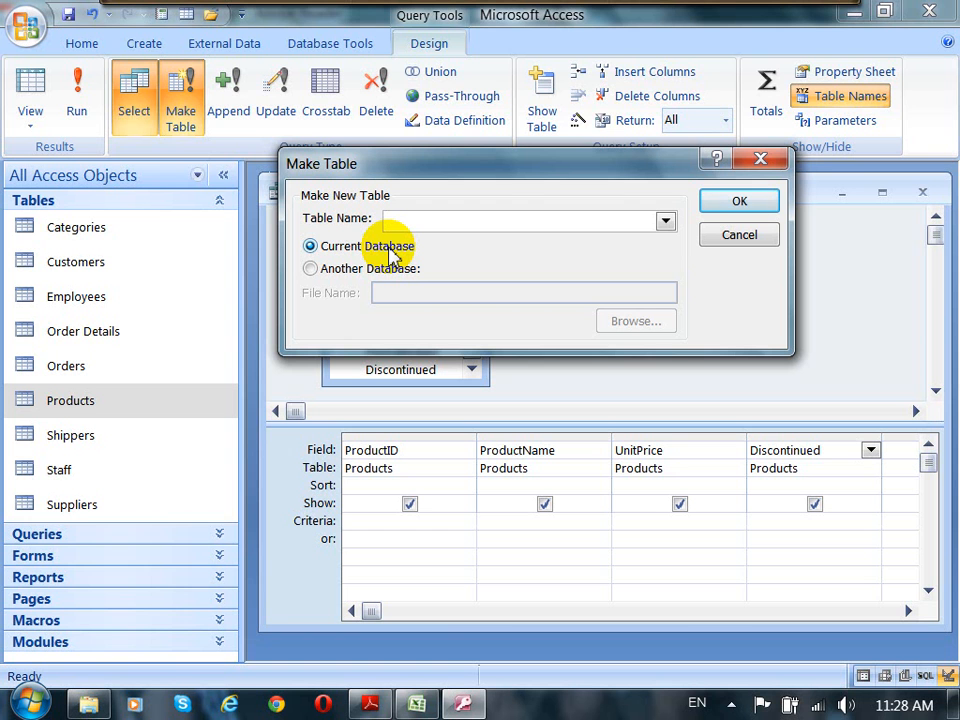
text(ProductPrice150)
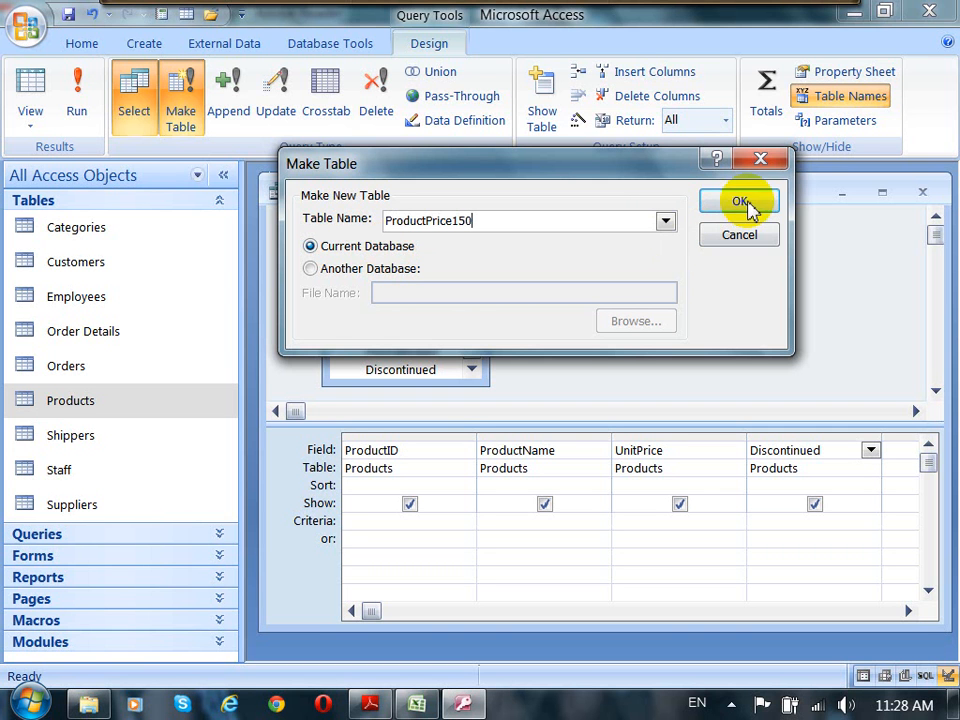
drag(658, 170, 659, 145)
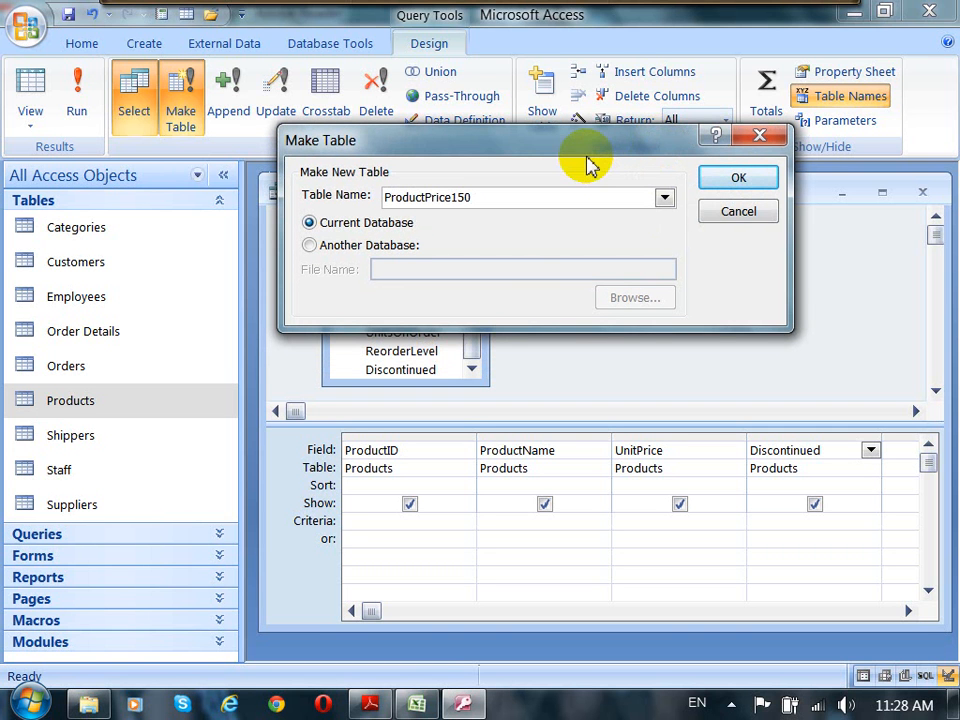
click(740, 177)
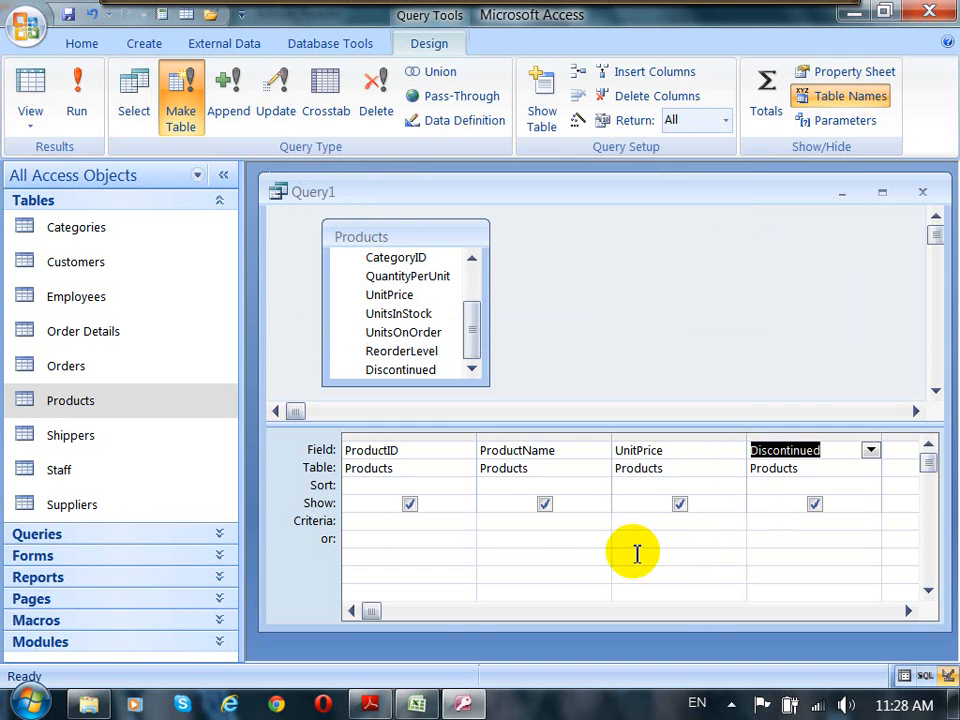
Step: Set the UnitPrice criteria to >=150
click(498, 528)
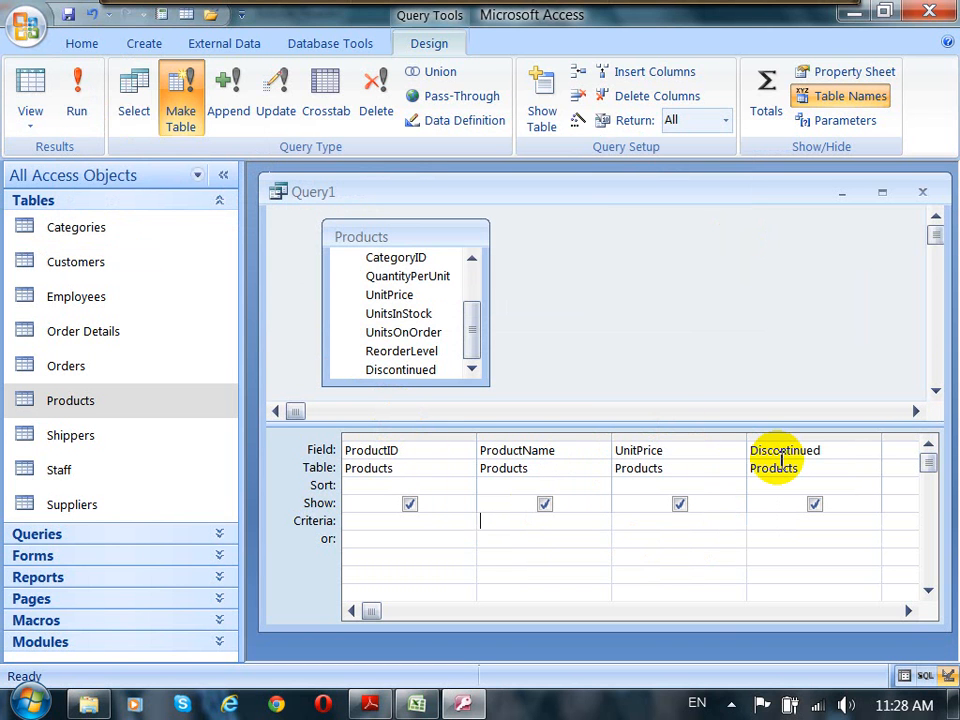
click(622, 521)
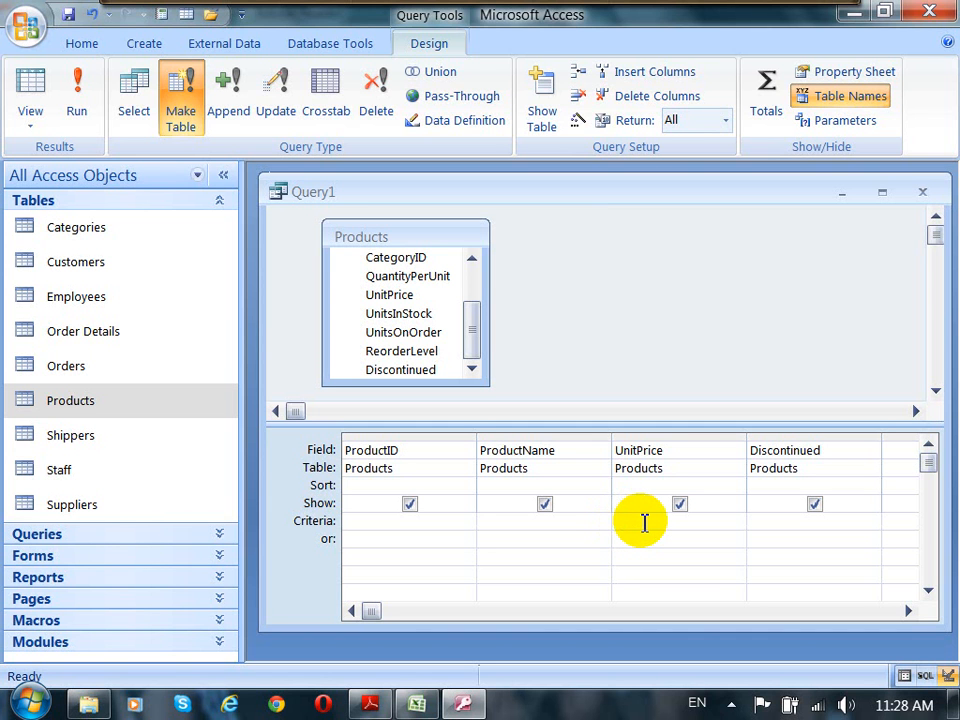
text(>=150)
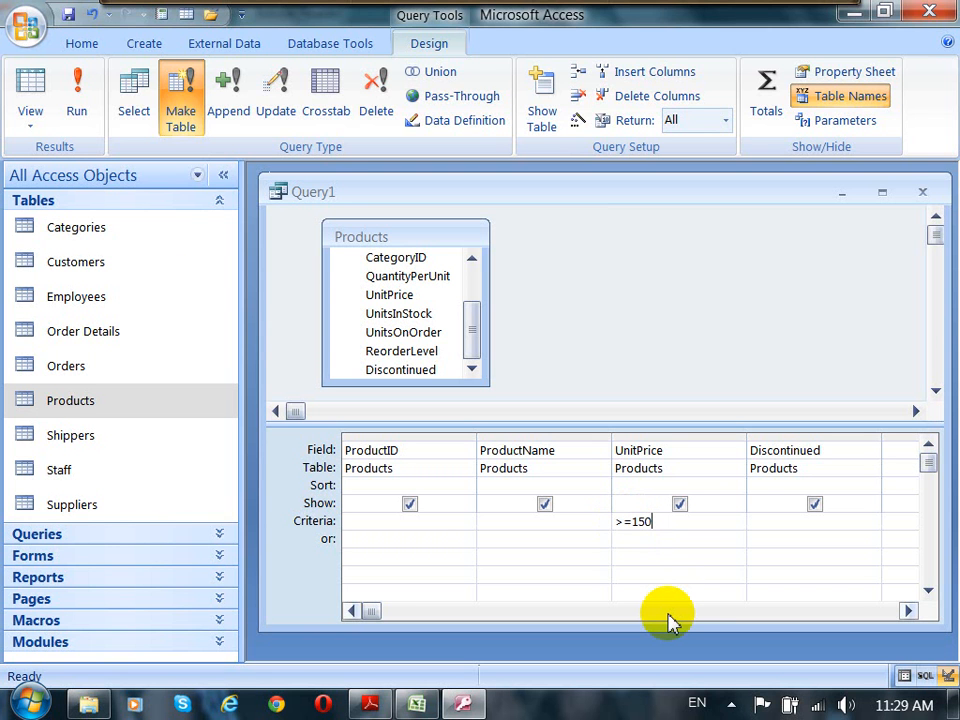
Step: Preview the filtered records in Datasheet view, then return to Design view
click(30, 126)
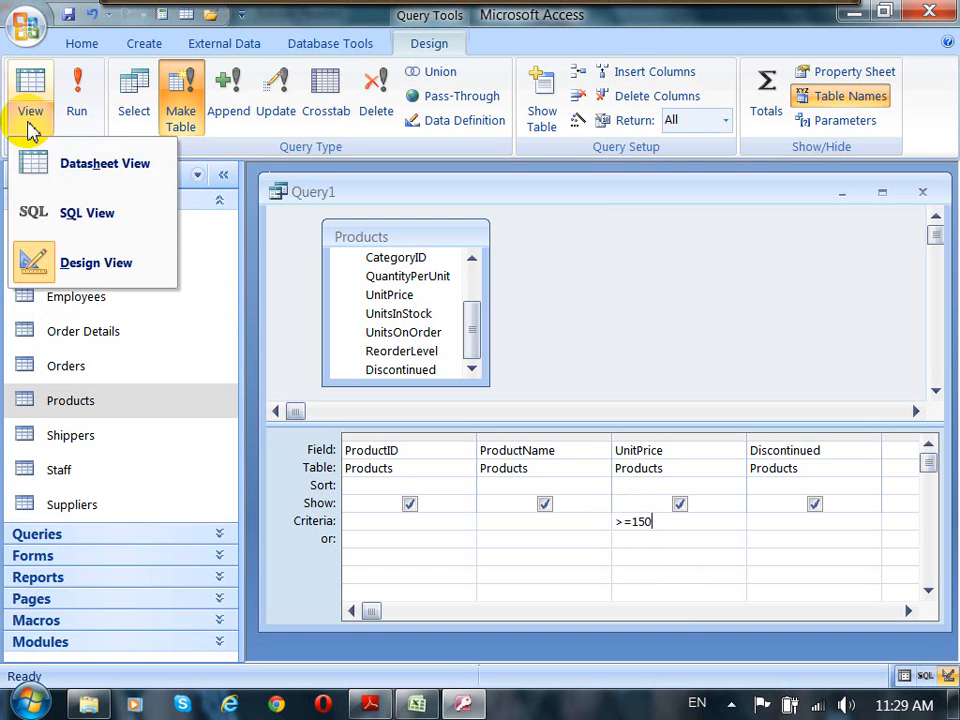
click(77, 170)
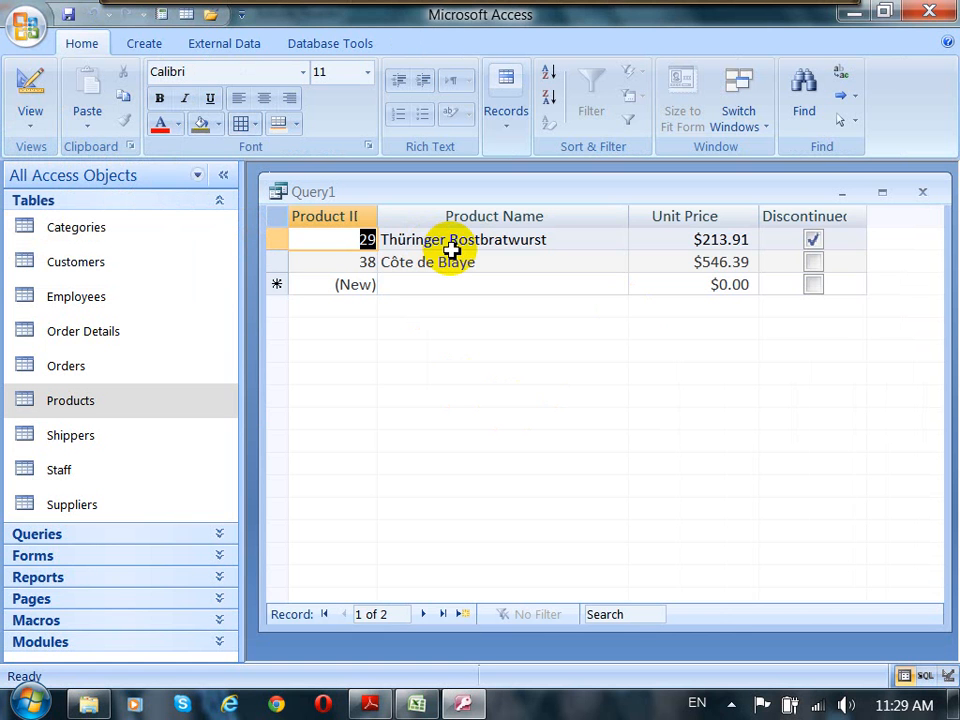
click(26, 88)
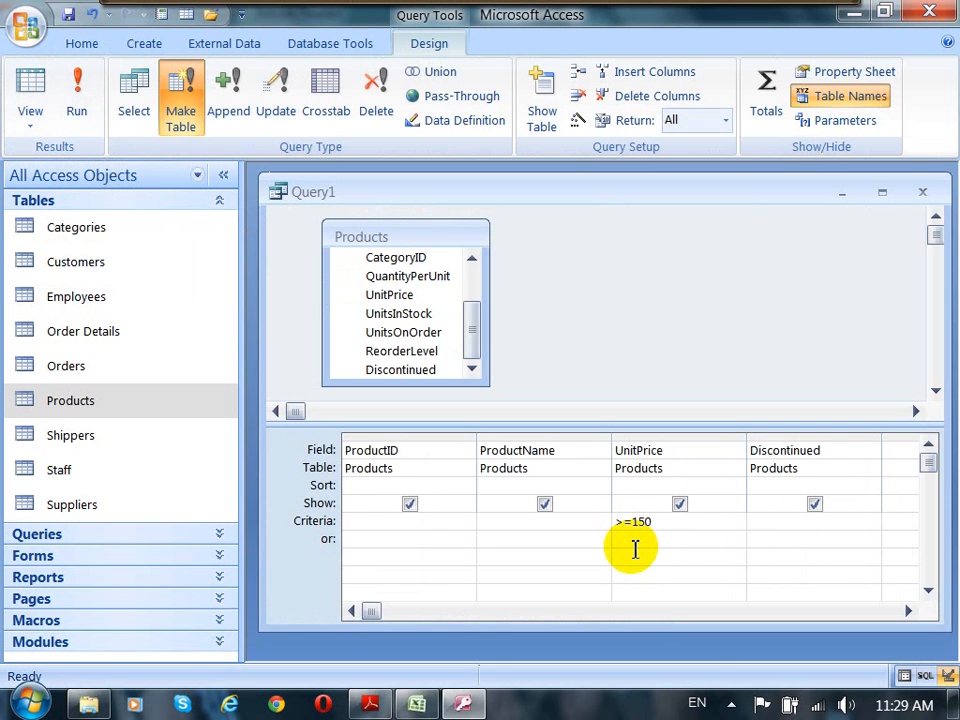
Step: Run the make-table query and confirm creating the new table
click(80, 106)
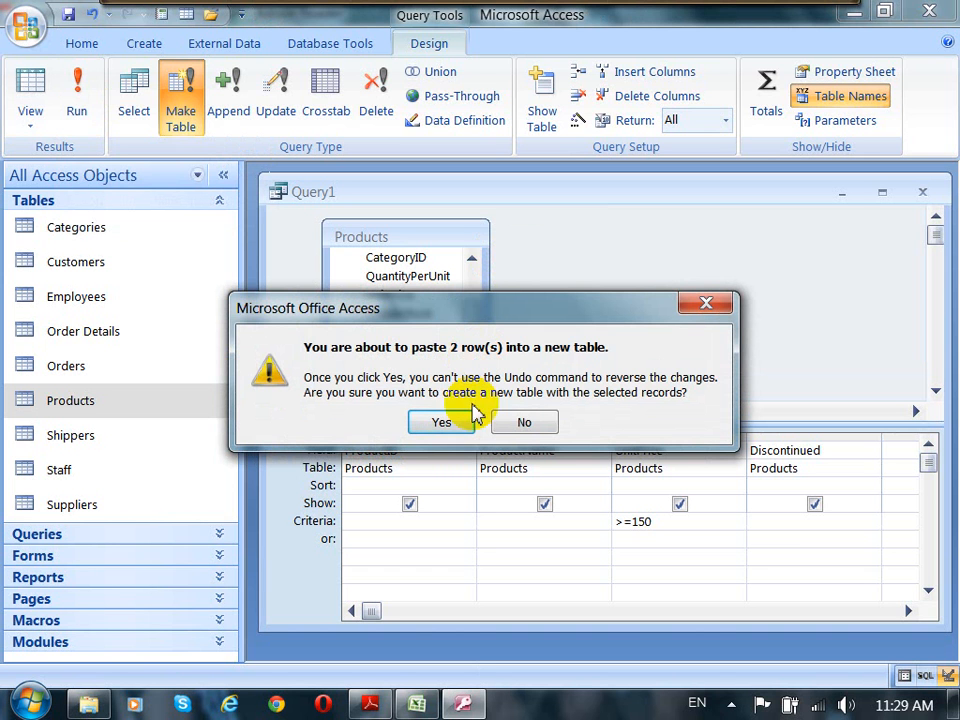
click(450, 426)
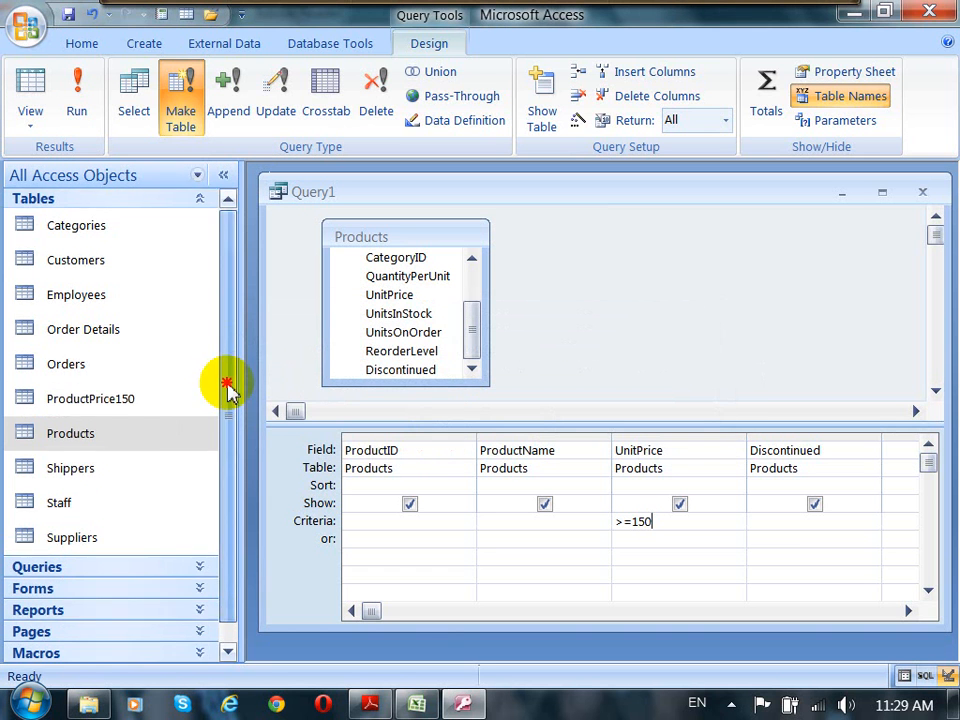
Step: Open the new ProductPrice150 table to check its records
drag(229, 386, 229, 413)
click(113, 388)
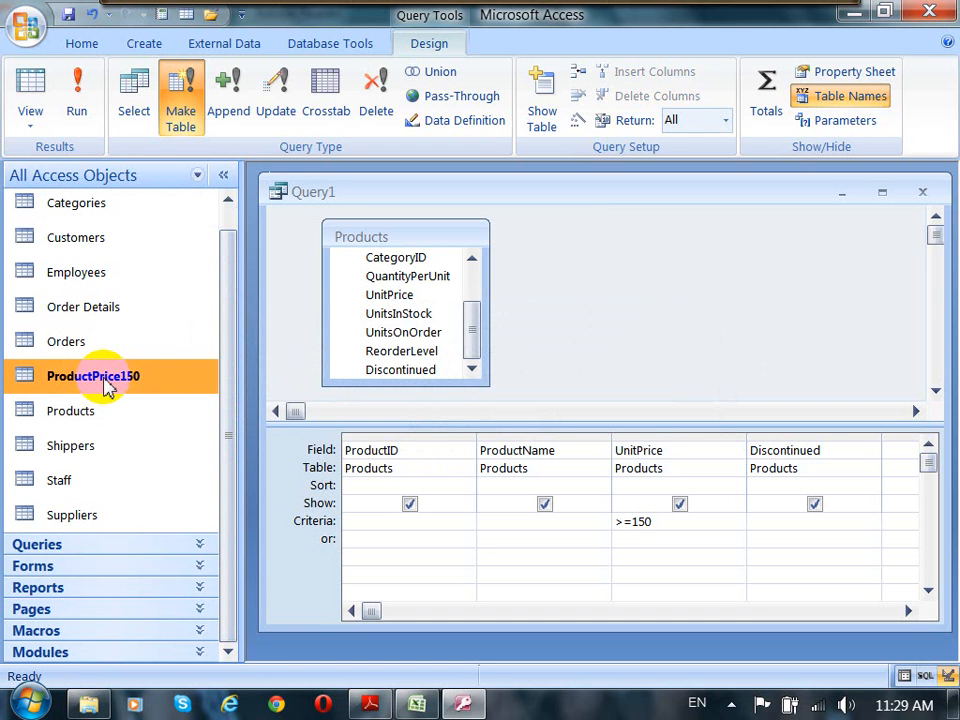
double_click(106, 386)
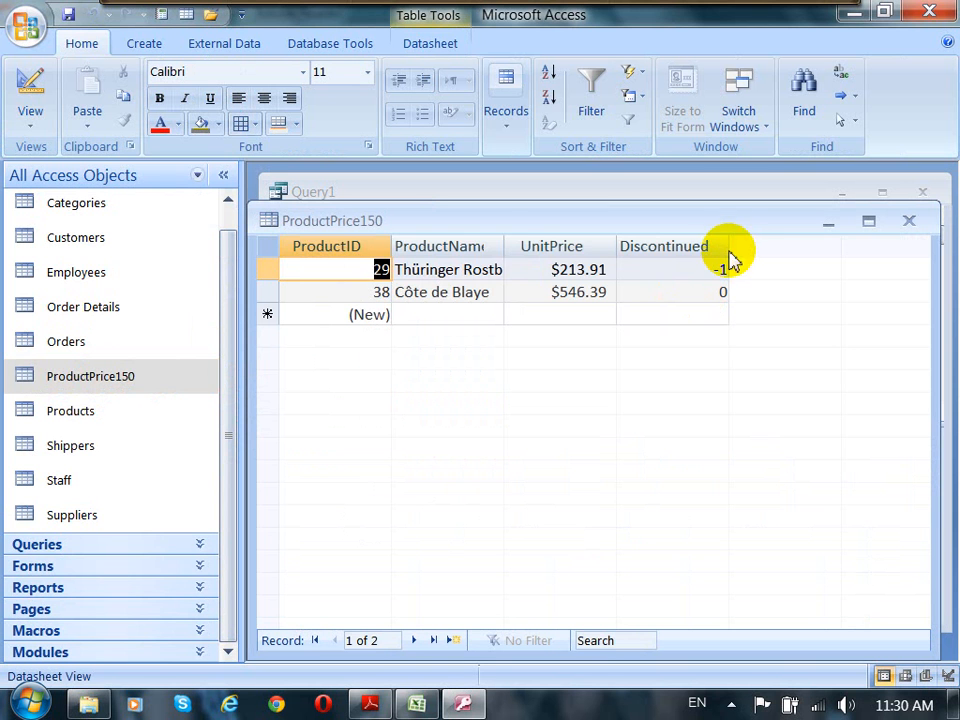
Step: Close the ProductPrice150 table, saving changes to its layout
drag(506, 247, 537, 205)
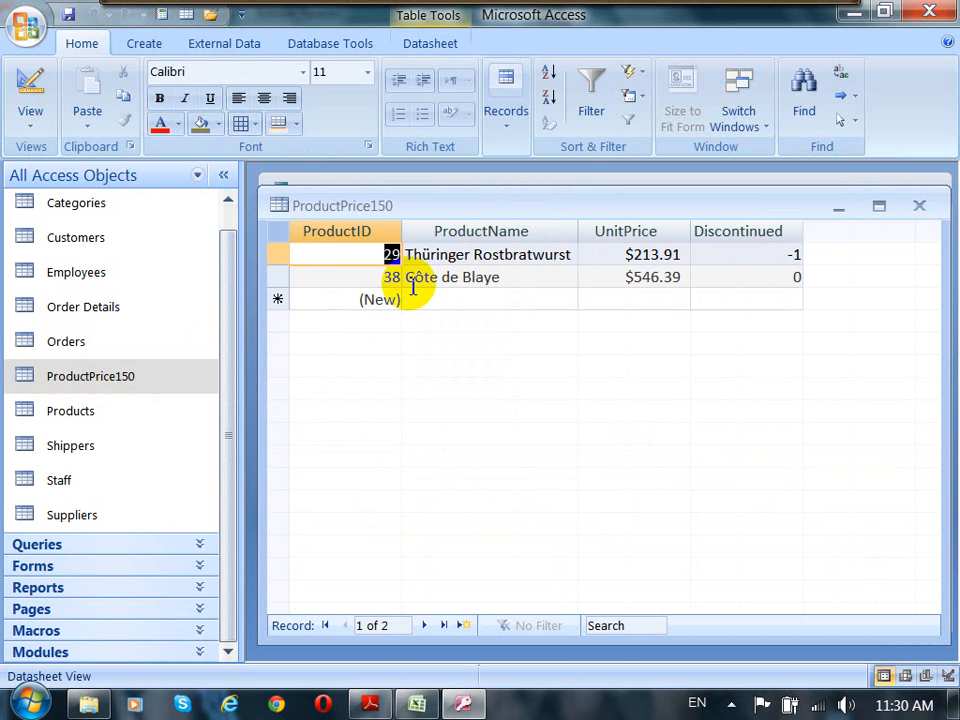
click(919, 207)
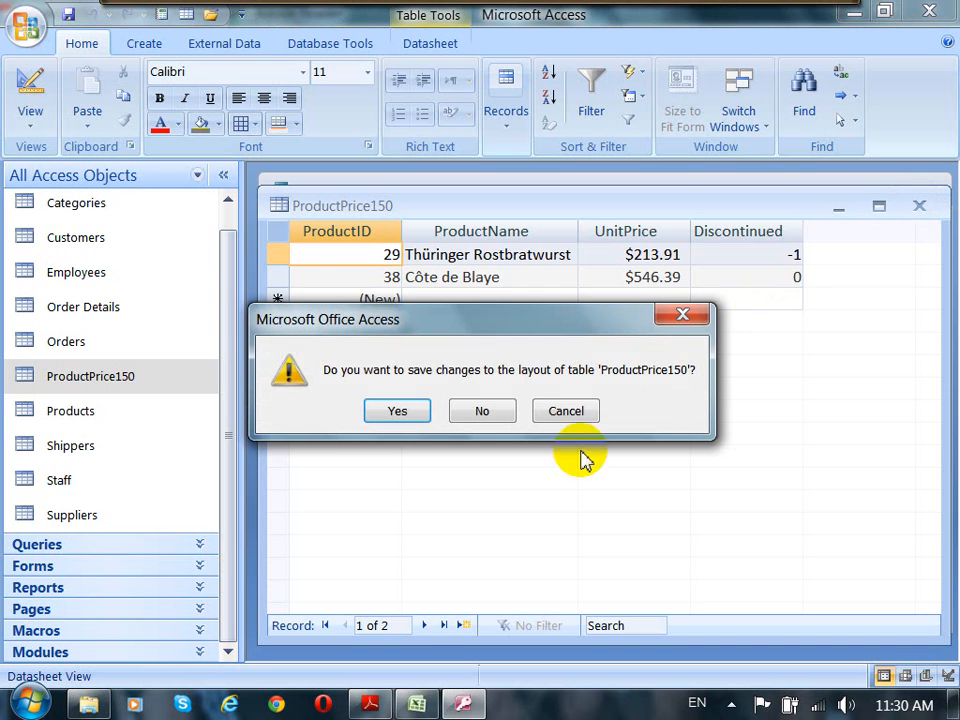
click(398, 412)
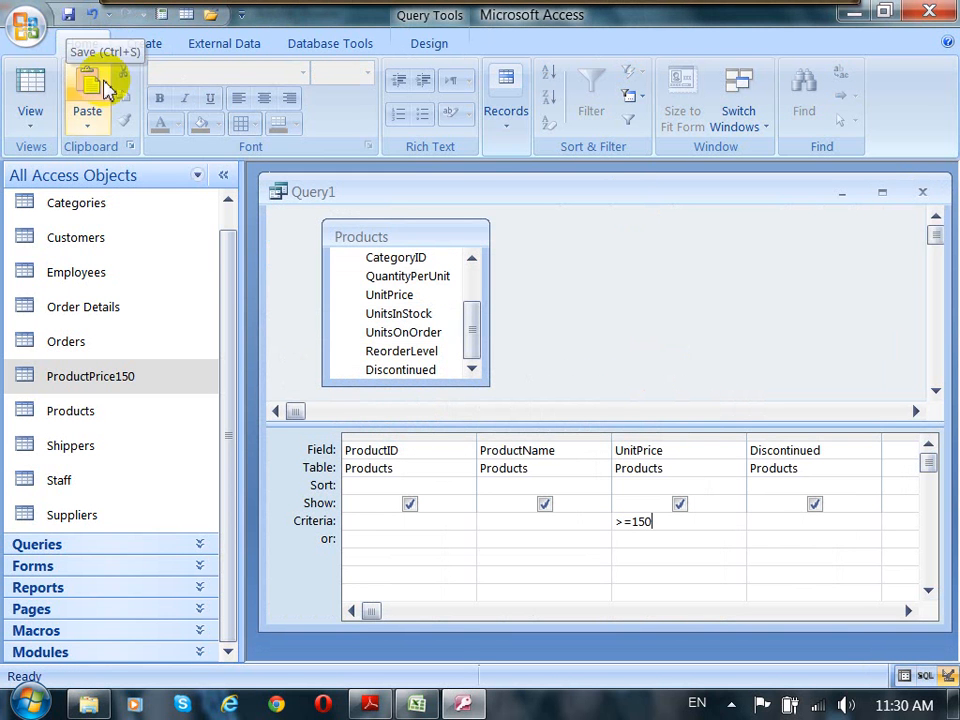
Step: Save the make-table query as qryMakeProduct150
click(66, 14)
drag(470, 197, 724, 226)
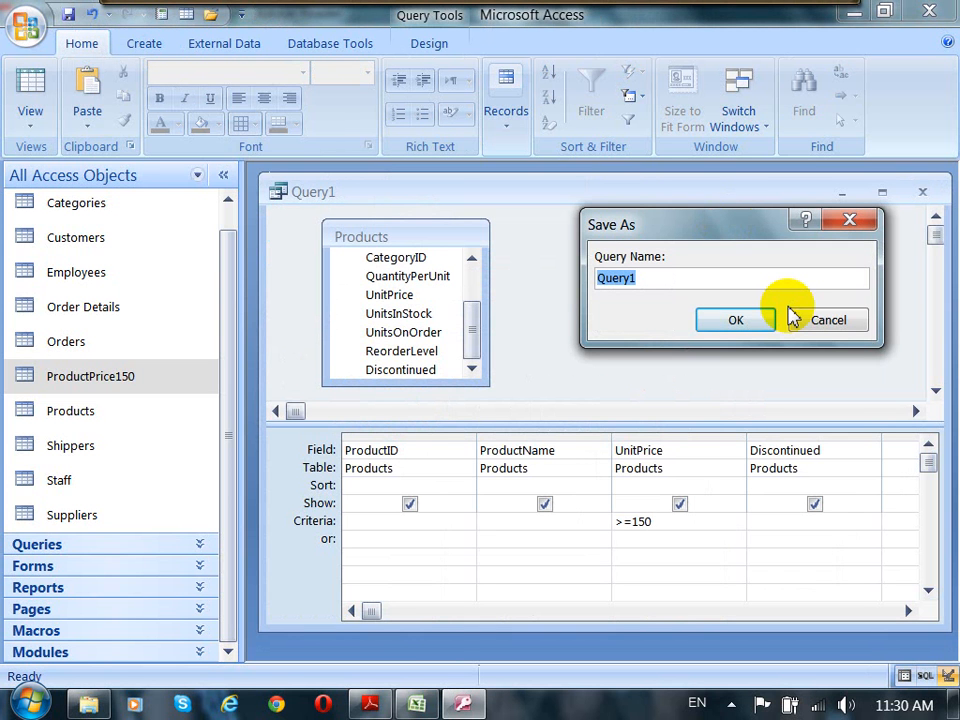
text(qryPro)
key(BackSpace)
key(BackSpace)
key(BackSpace)
key(BackSpace)
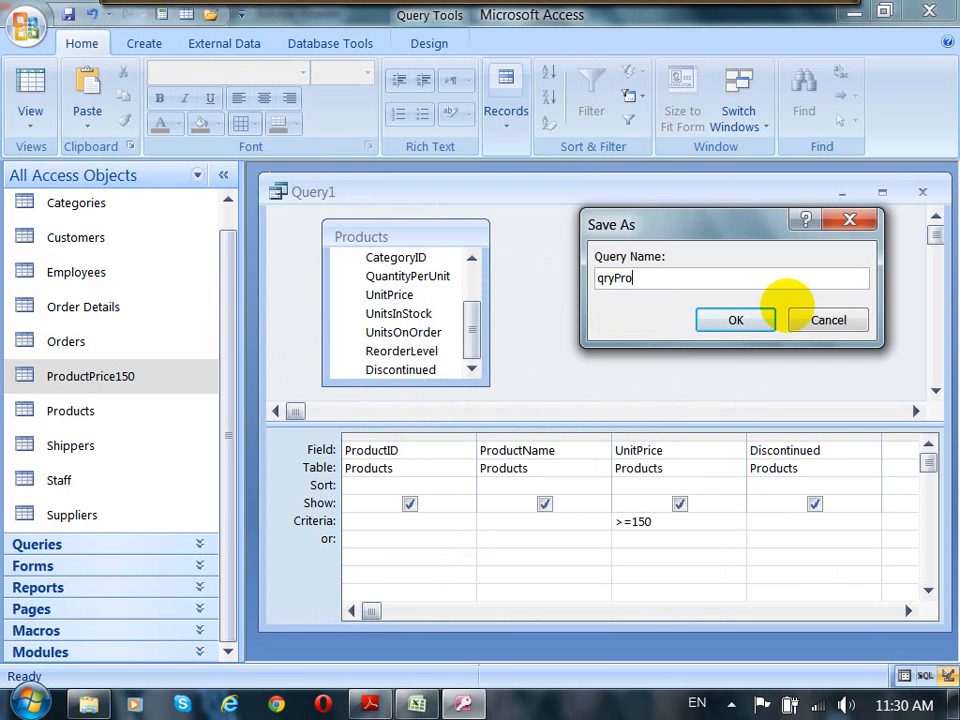
text(MakeProduct150)
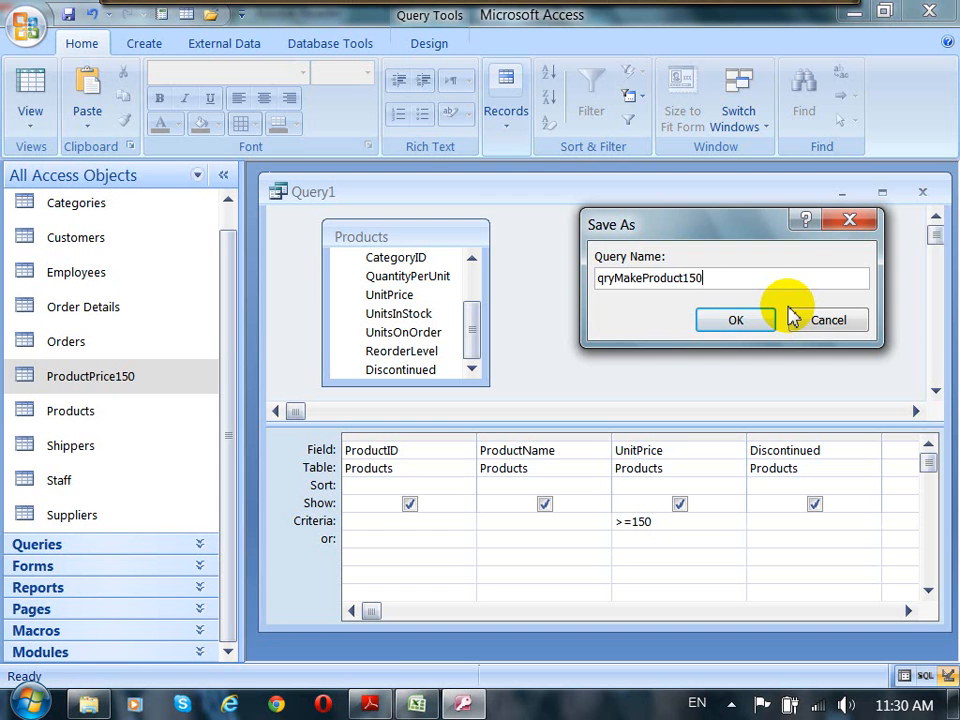
drag(751, 230, 728, 205)
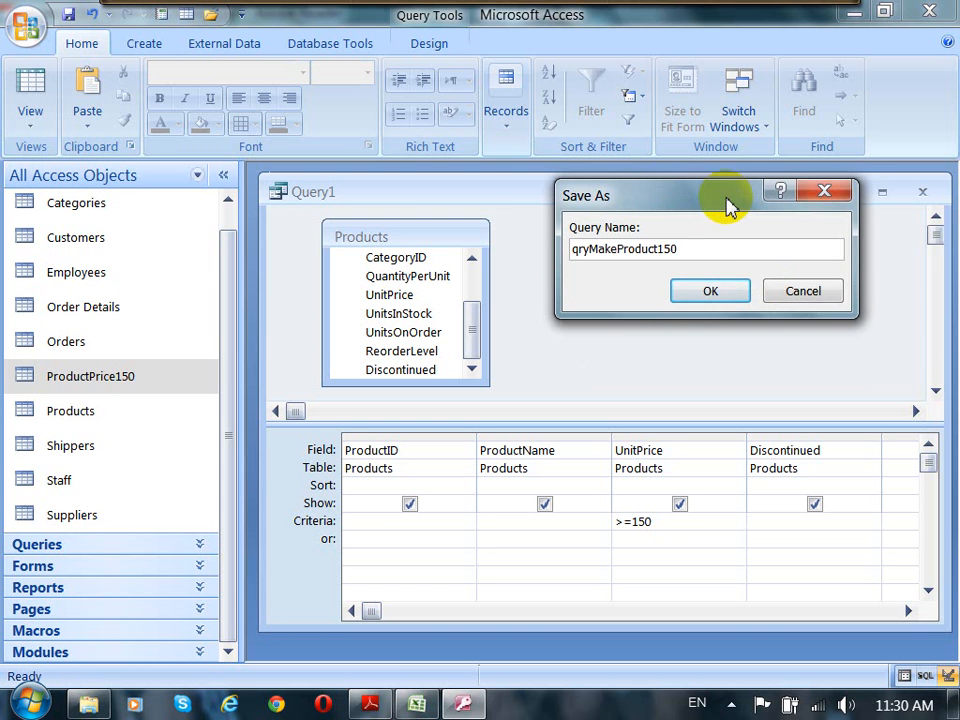
click(705, 293)
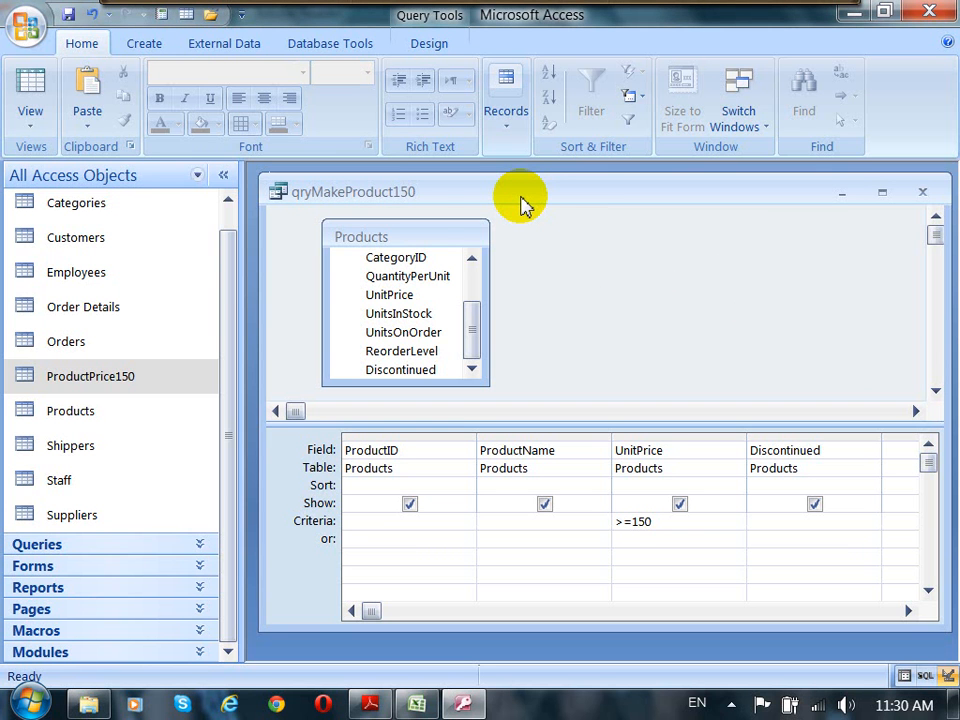
Step: Switch the navigation pane to the Queries group and close the qryMakeProduct150 query window
scroll(225, 265, up, 1)
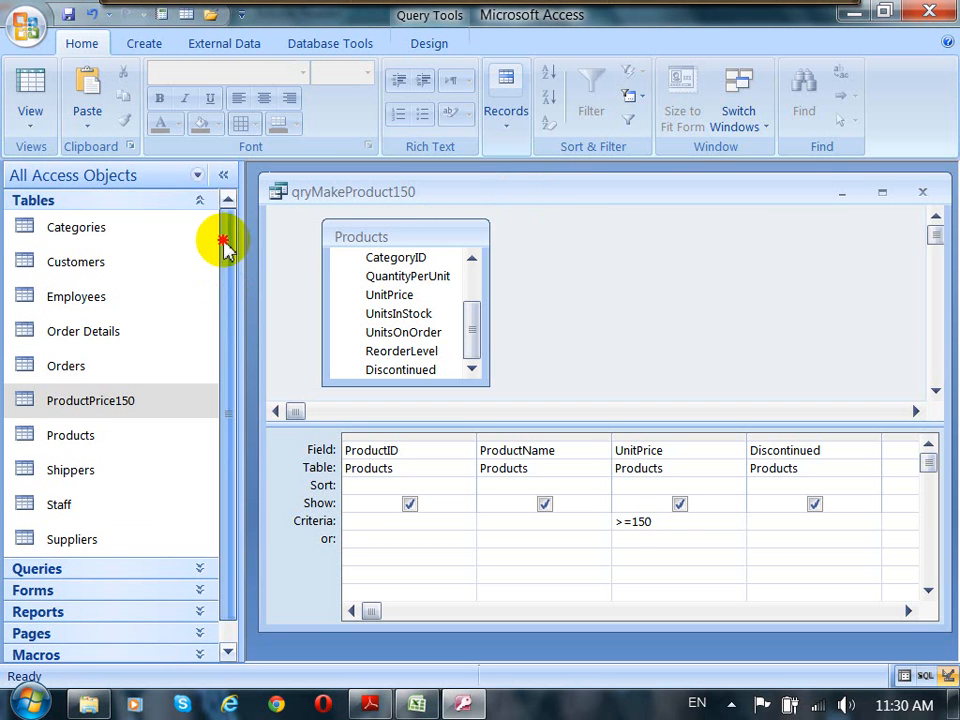
click(199, 203)
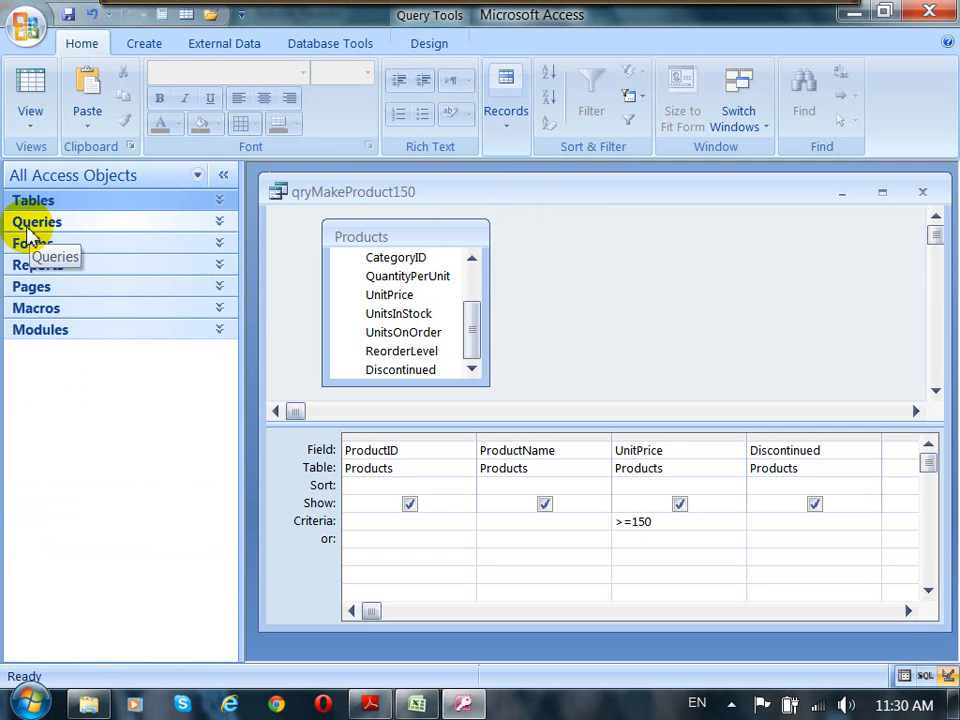
click(221, 221)
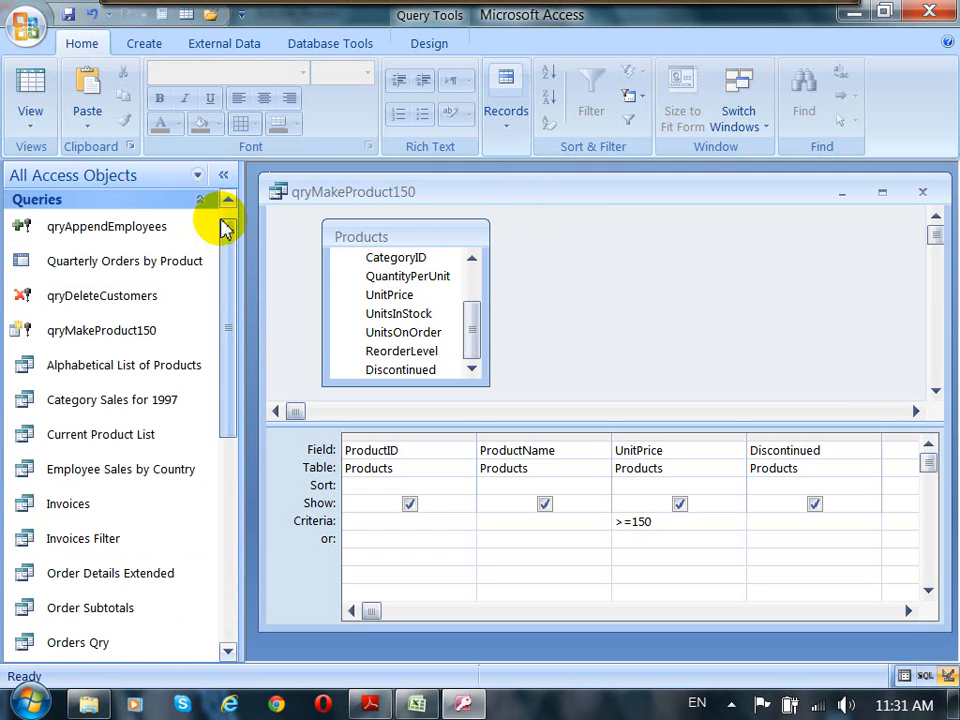
click(228, 203)
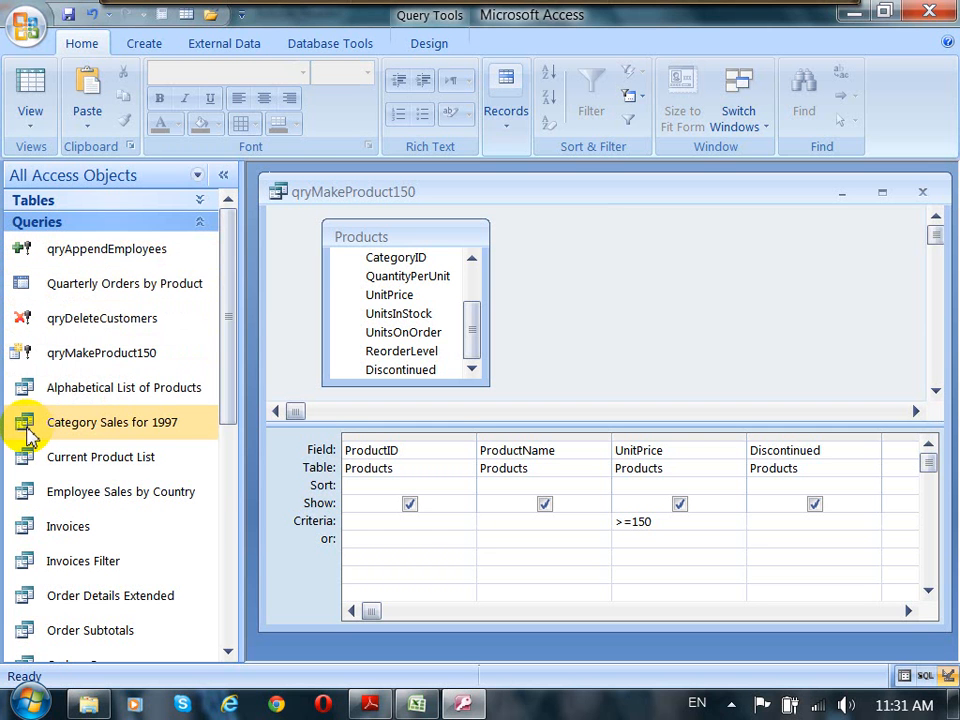
click(924, 193)
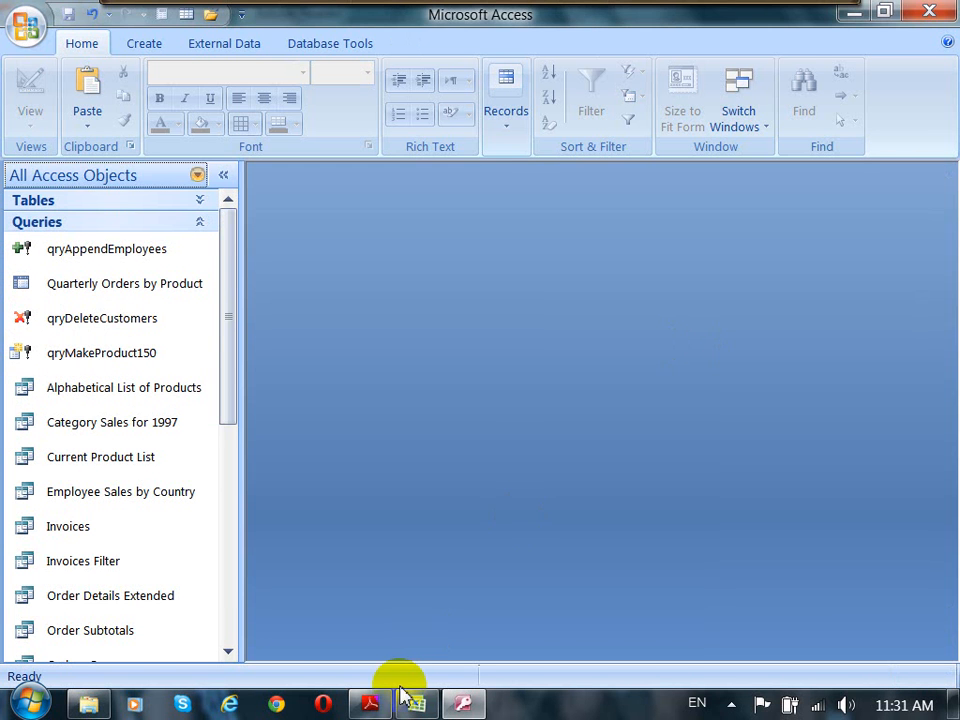
Step: Switch to the Access 2007 Notes PDF in Adobe Reader and browse the Delete Query lab and Update Query sections
click(378, 703)
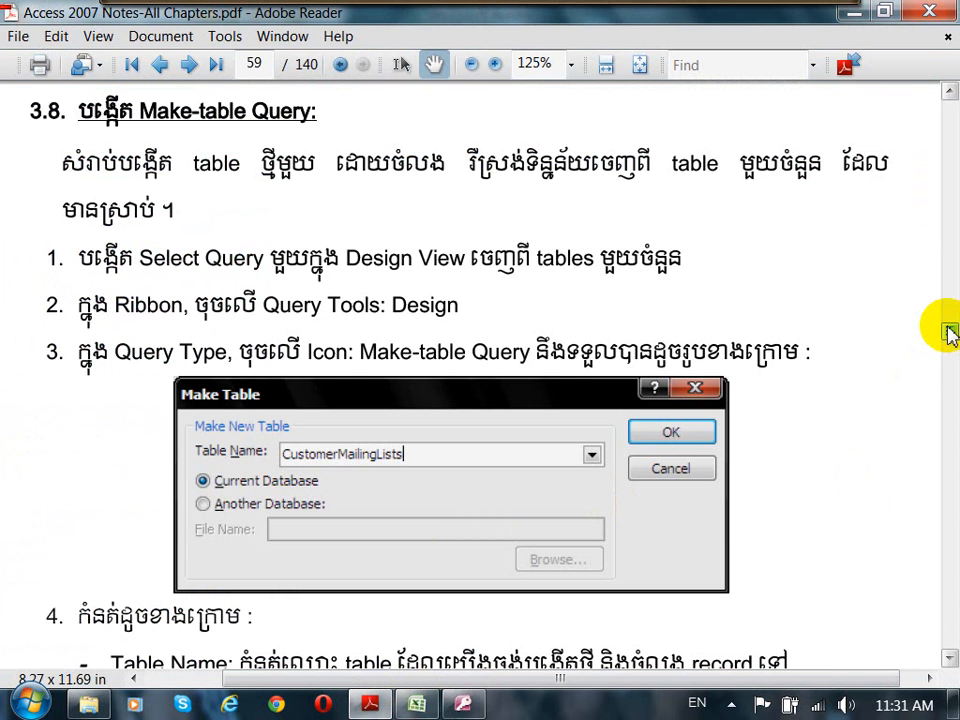
click(950, 274)
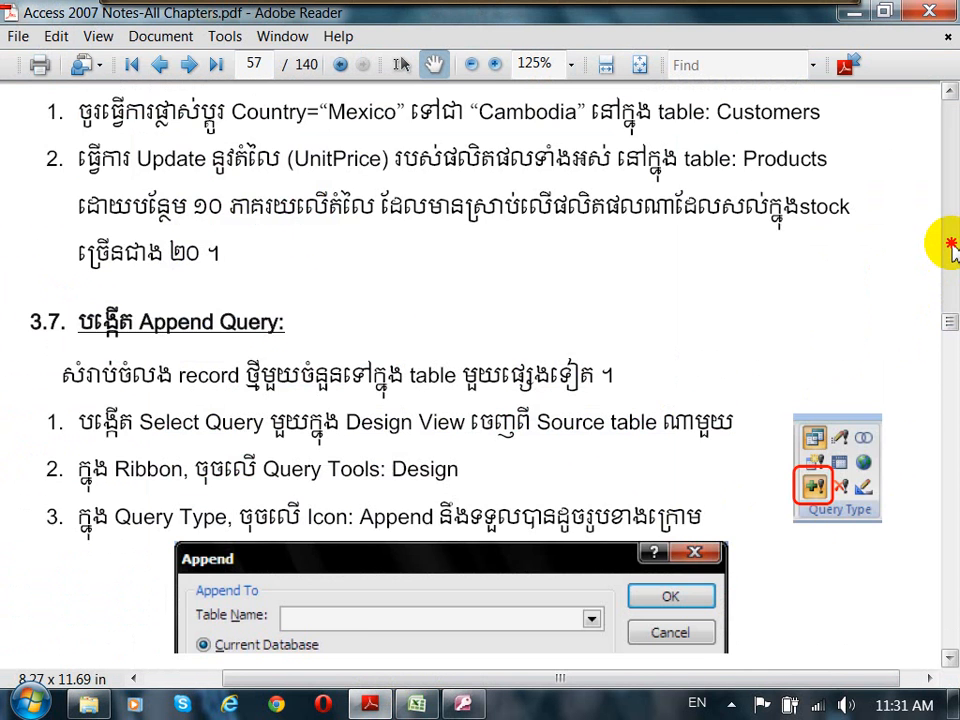
click(951, 245)
click(951, 245)
click(951, 245)
click(951, 245)
click(951, 245)
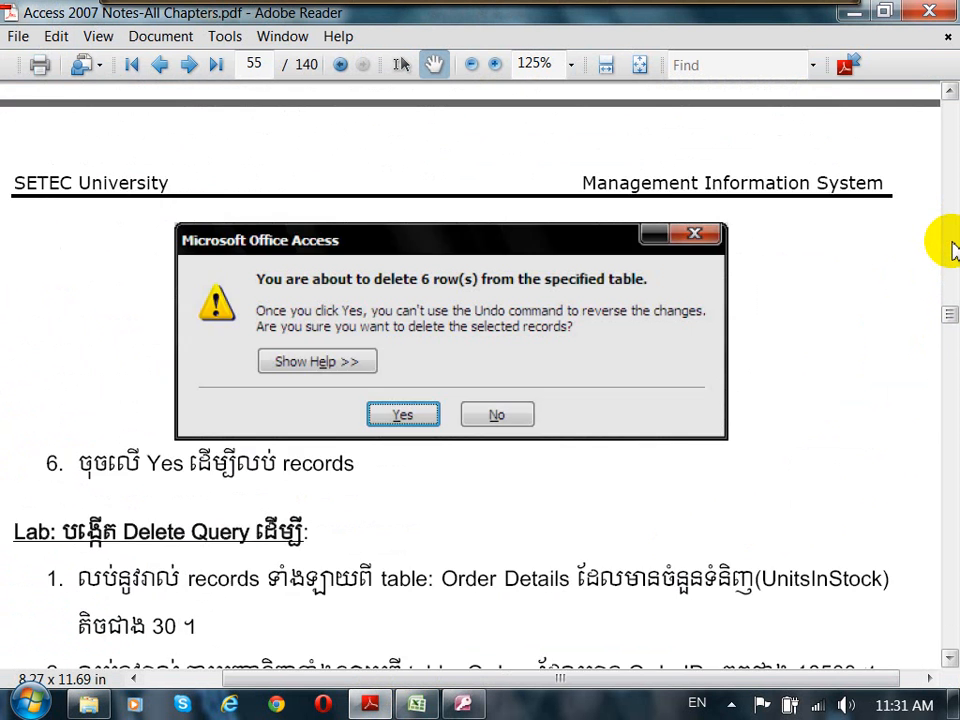
click(951, 244)
click(951, 245)
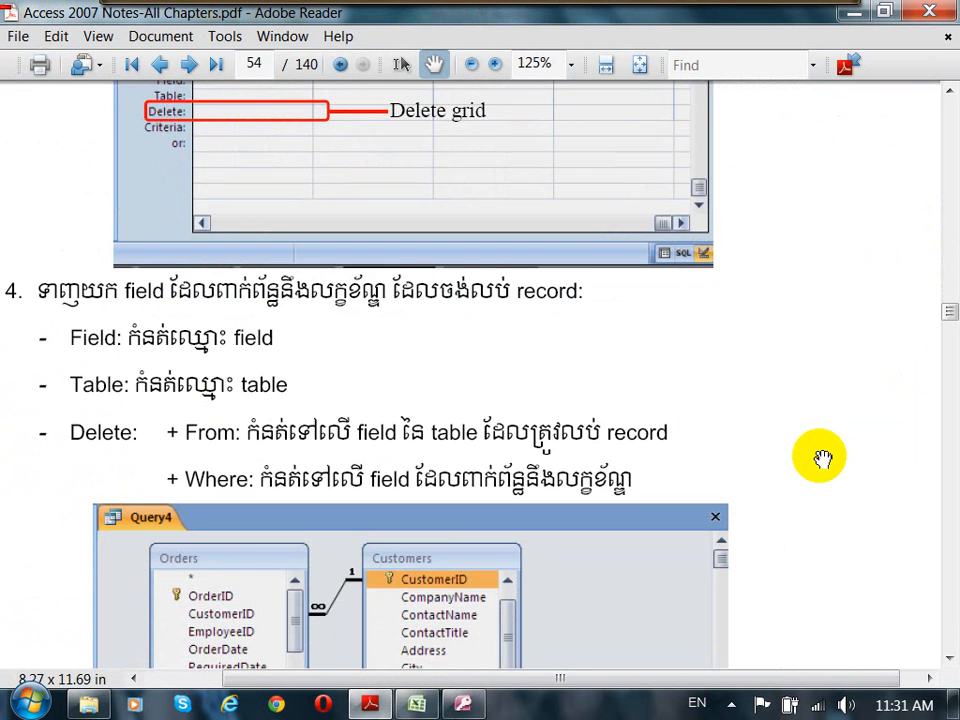
scroll(820, 458, down, 10)
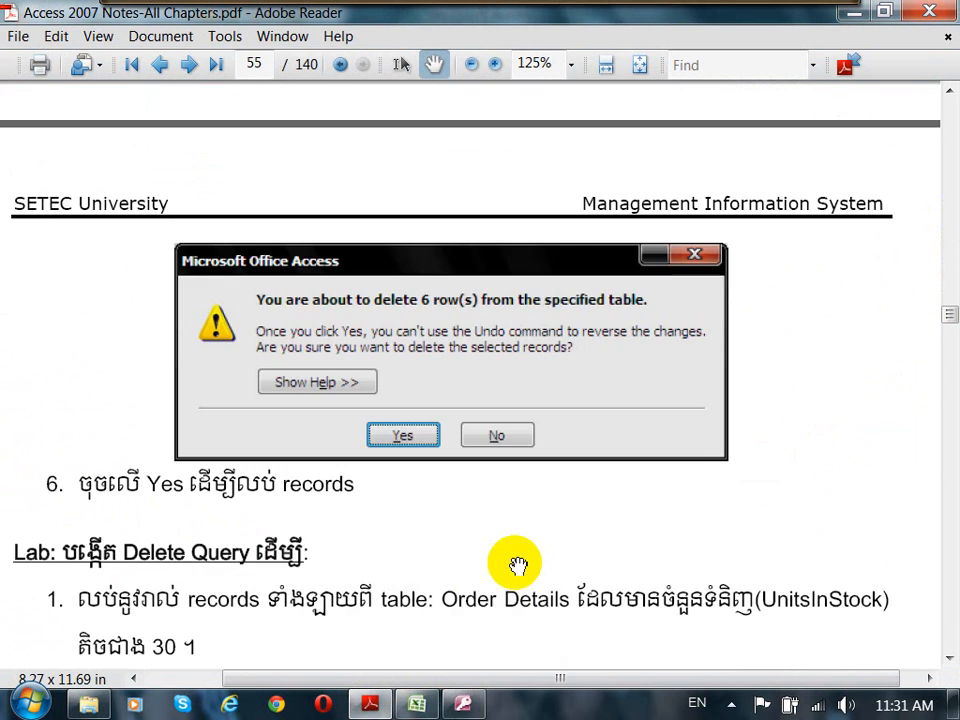
drag(517, 557, 558, 275)
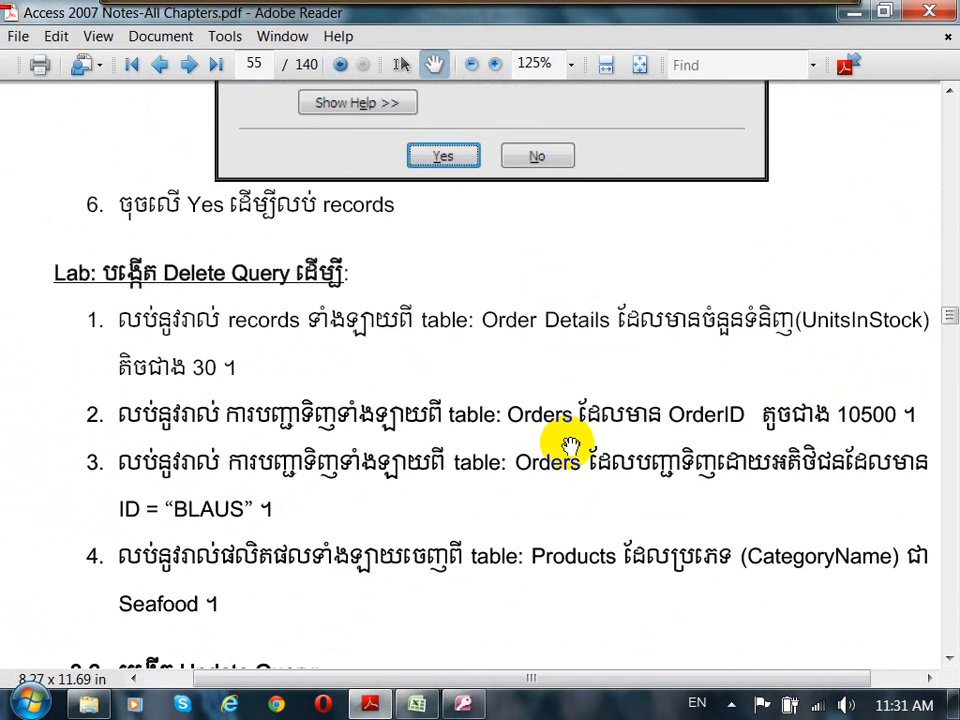
drag(572, 470, 540, 330)
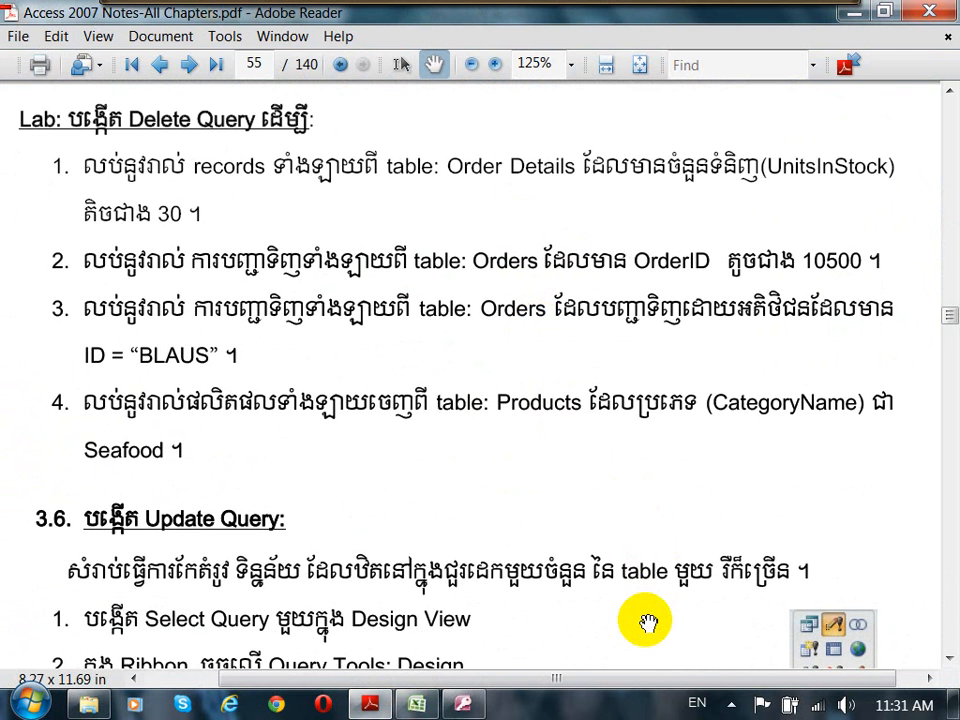
drag(645, 621, 585, 244)
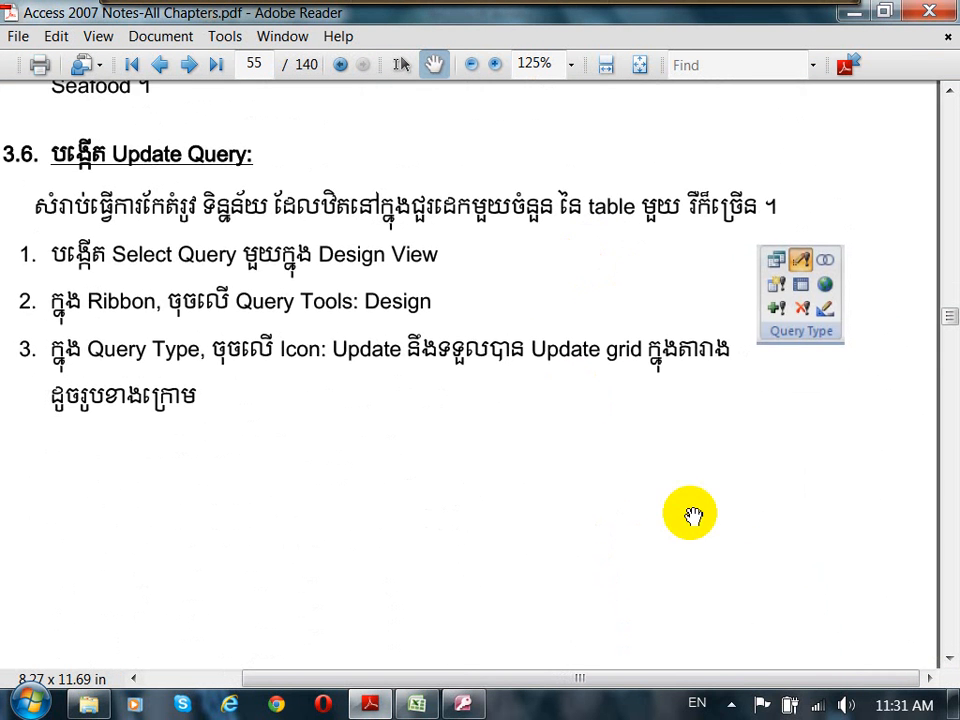
drag(690, 514, 752, 586)
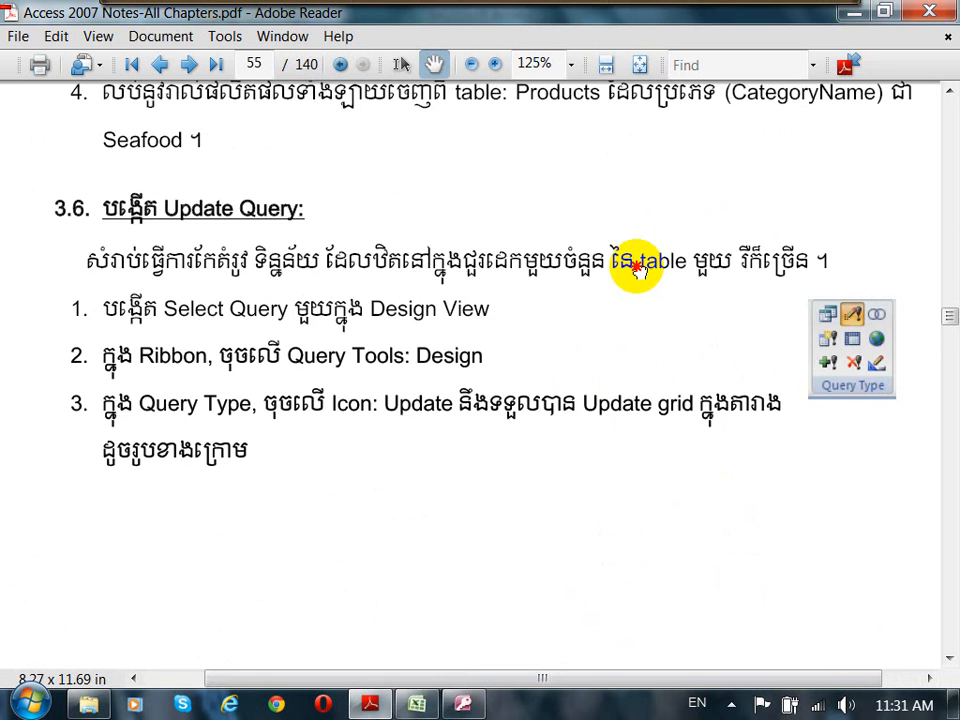
drag(638, 270, 674, 543)
drag(646, 328, 596, 370)
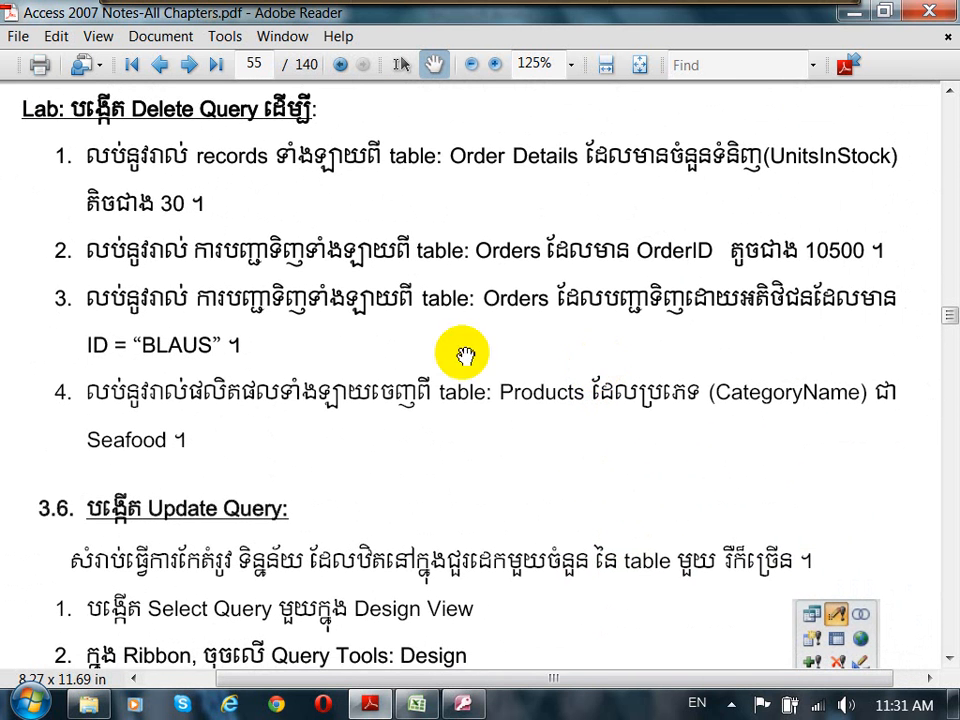
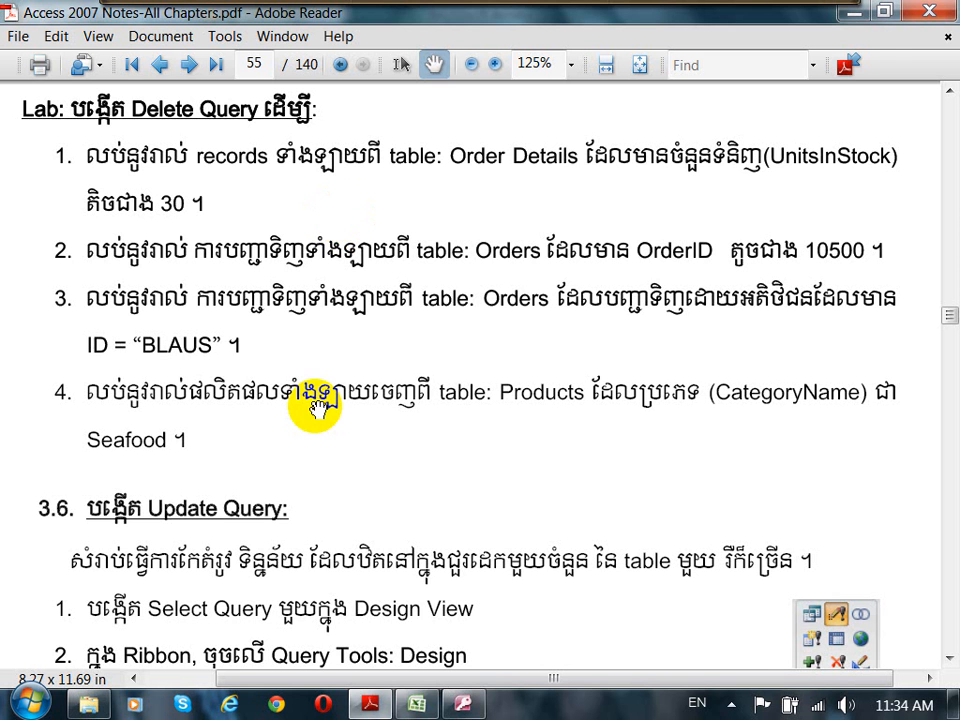
mouse_move(317, 10)
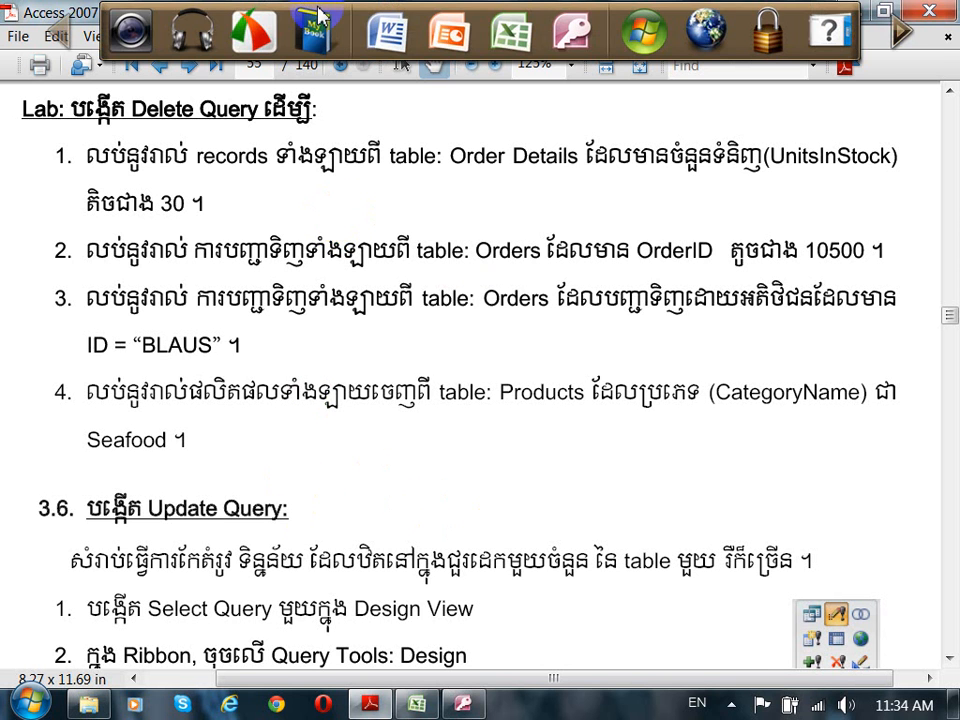